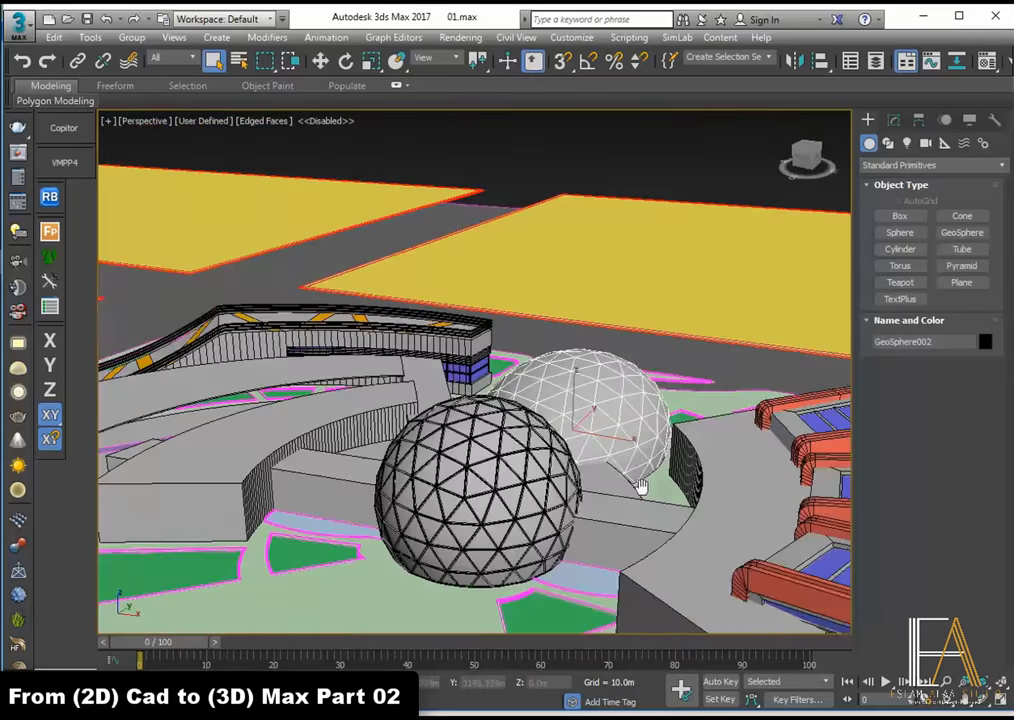
Step: Open Camera 01.jpg from the Session 06 Final Render folder in Photos as a reference
{"action": "middle_click_drag", "start_coordinate": [641, 487], "coordinate": [390, 377], "text": "alt"}
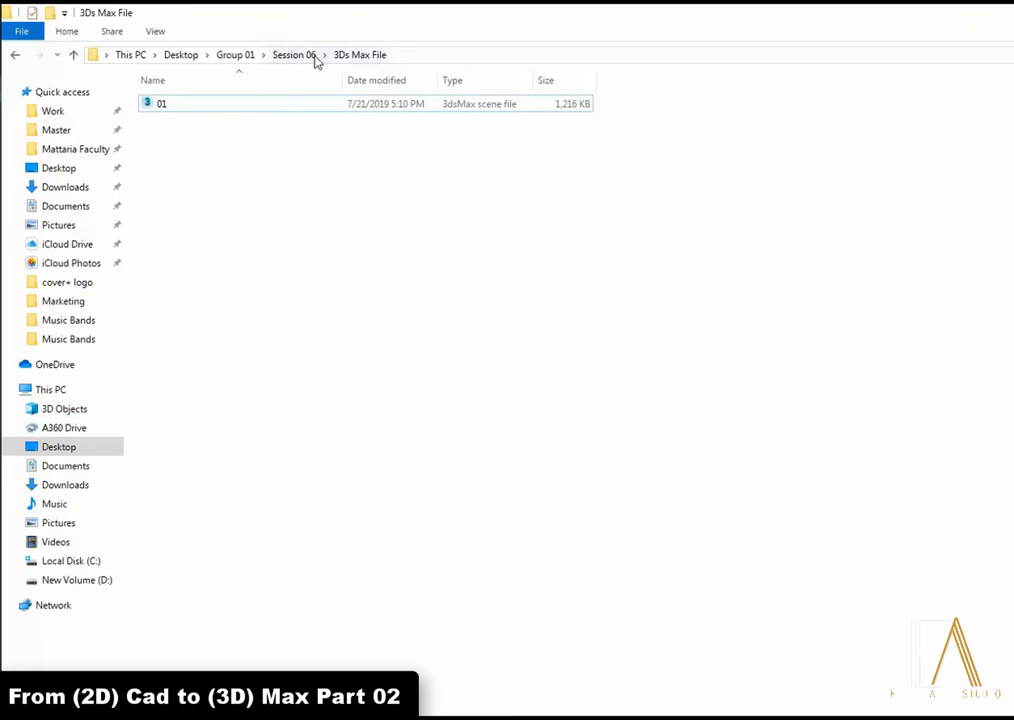
{"action": "left_click", "coordinate": [300, 54]}
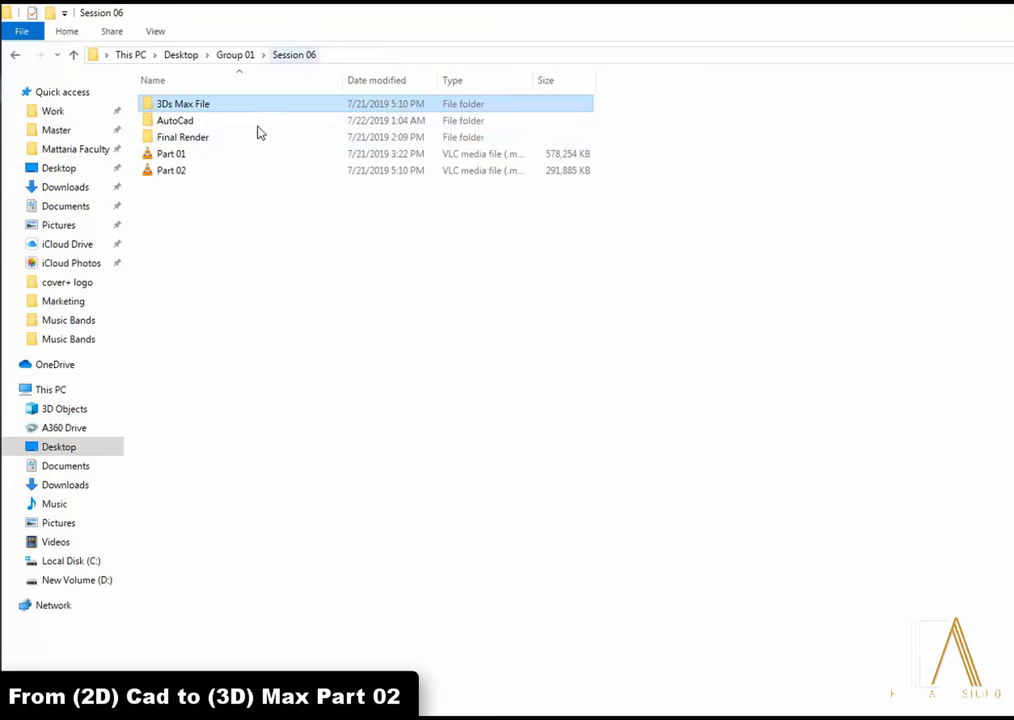
{"action": "double_click", "coordinate": [207, 136]}
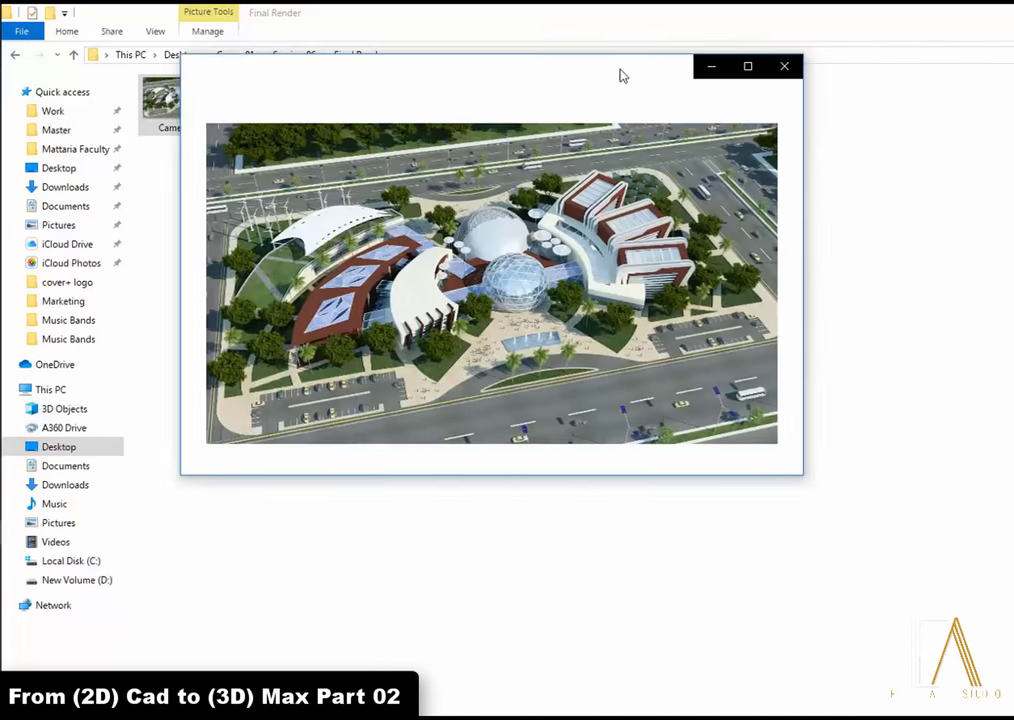
{"action": "left_click_drag", "start_coordinate": [622, 75], "coordinate": [444, 26]}
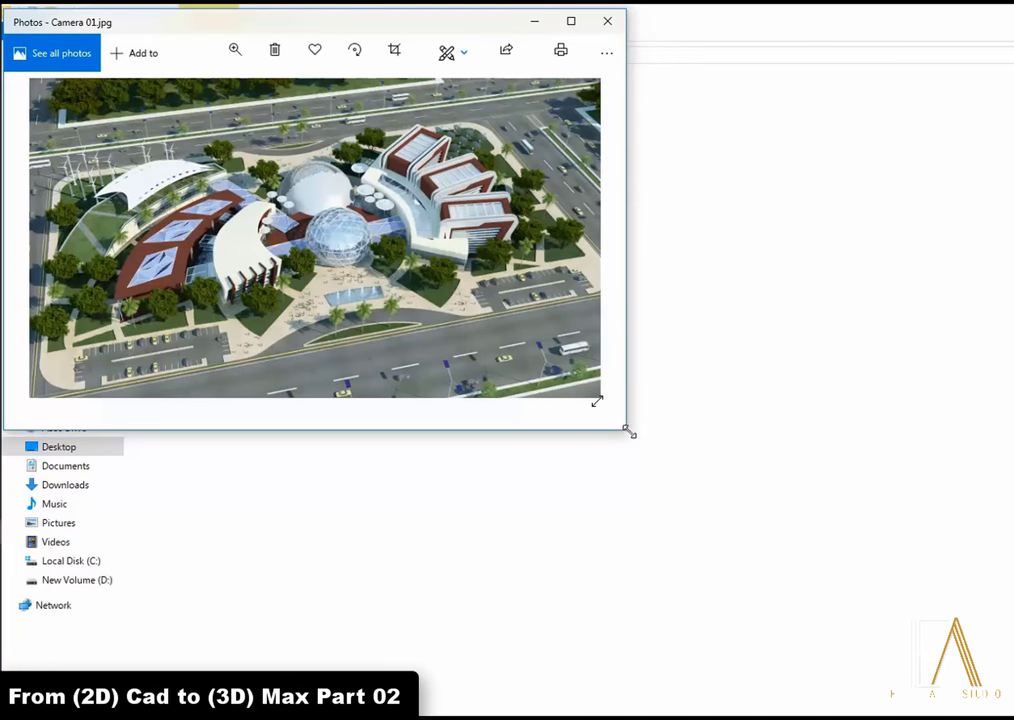
Step: Maximise the Camera 01 render and zoom in on the red-roofed building
{"action": "mouse_move", "coordinate": [629, 432]}
{"action": "left_mouse_down"}
{"action": "mouse_move", "coordinate": [1008, 712]}
{"action": "mouse_move", "coordinate": [1010, 690]}
{"action": "left_mouse_up"}
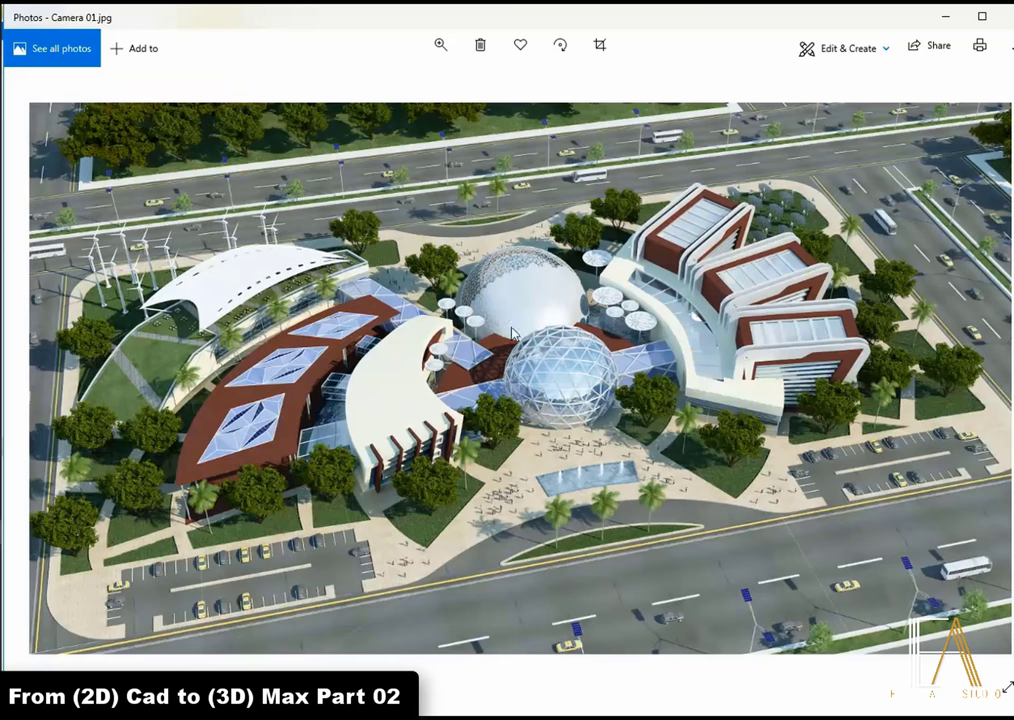
{"action": "scroll", "coordinate": [272, 290], "scroll_direction": "up", "scroll_amount": 3}
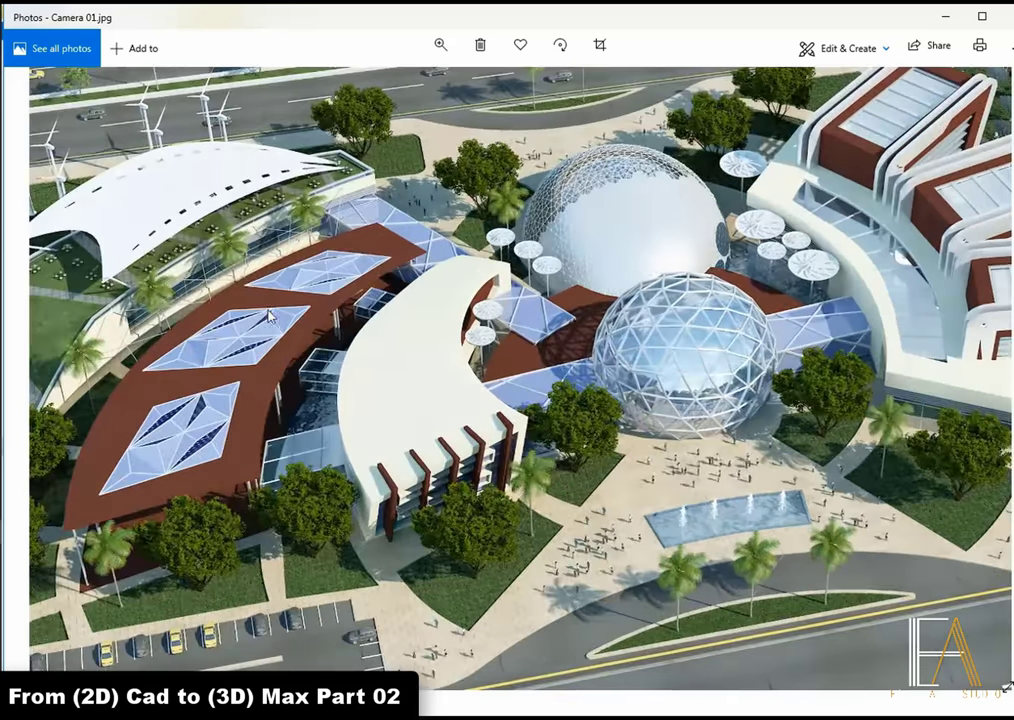
{"action": "scroll", "coordinate": [268, 316], "scroll_direction": "up", "scroll_amount": 4}
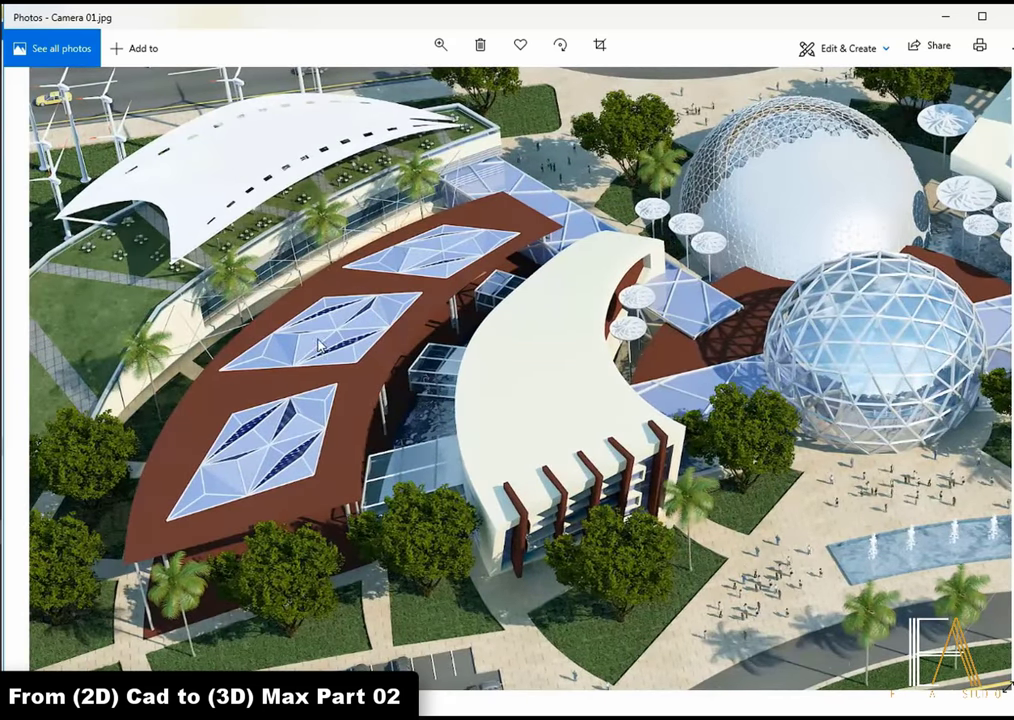
{"action": "scroll", "coordinate": [305, 351], "scroll_direction": "up", "scroll_amount": 2}
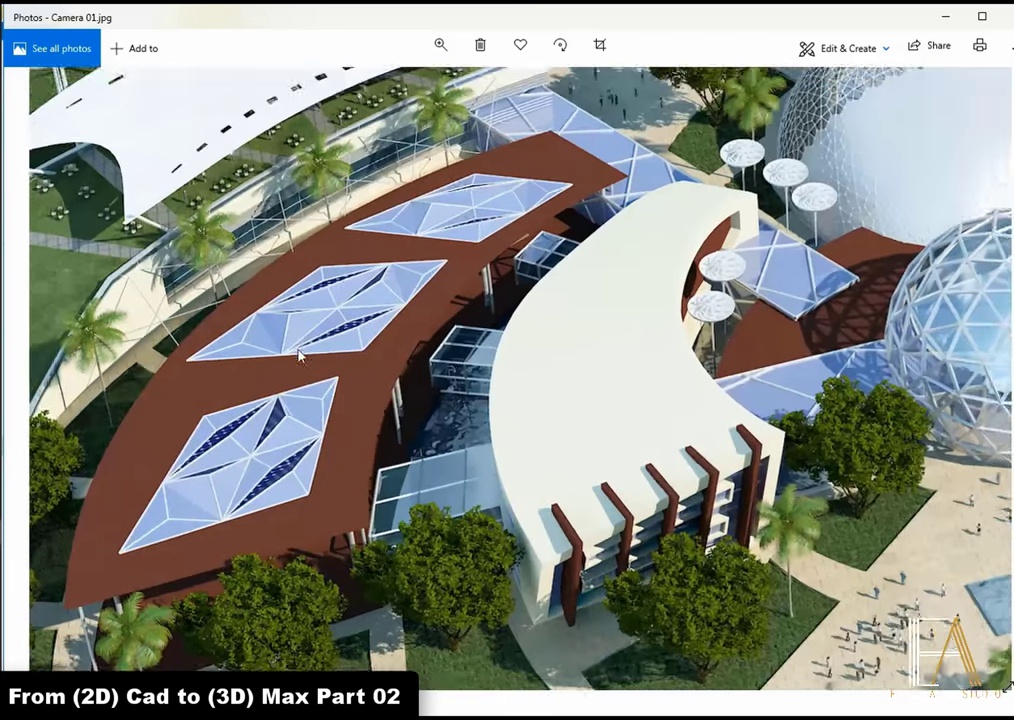
{"action": "scroll", "coordinate": [451, 350], "scroll_direction": "up", "scroll_amount": 2}
Step: Orbit the 3ds Max scene to a low view of the buildings, then return to the render
{"action": "key", "text": "alt+Tab"}
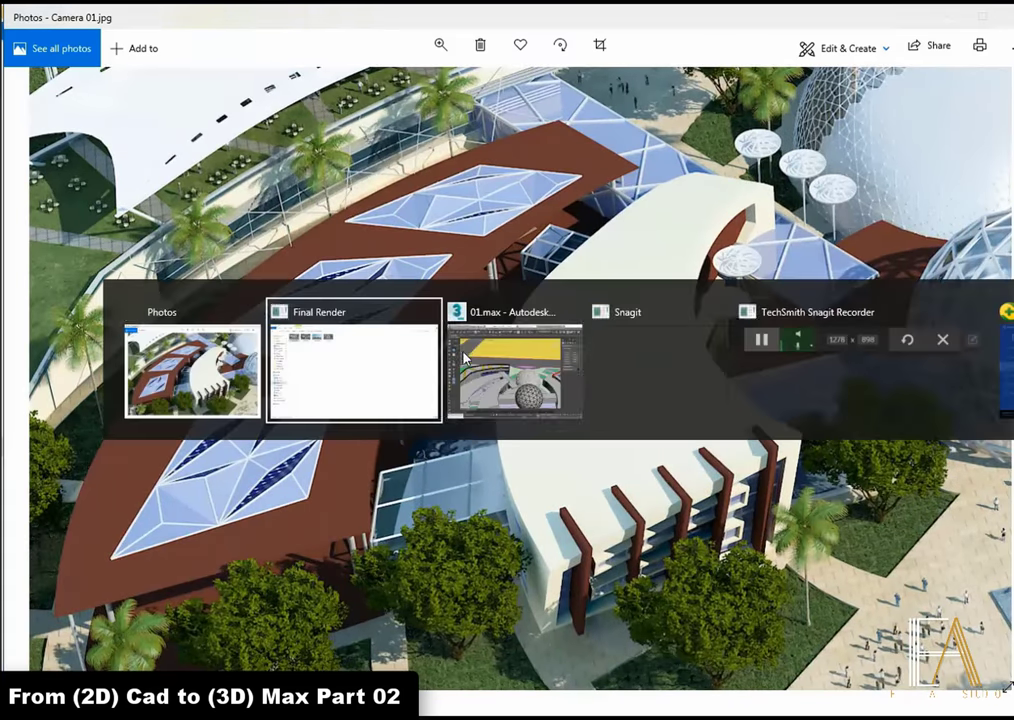
{"action": "key", "text": "Tab"}
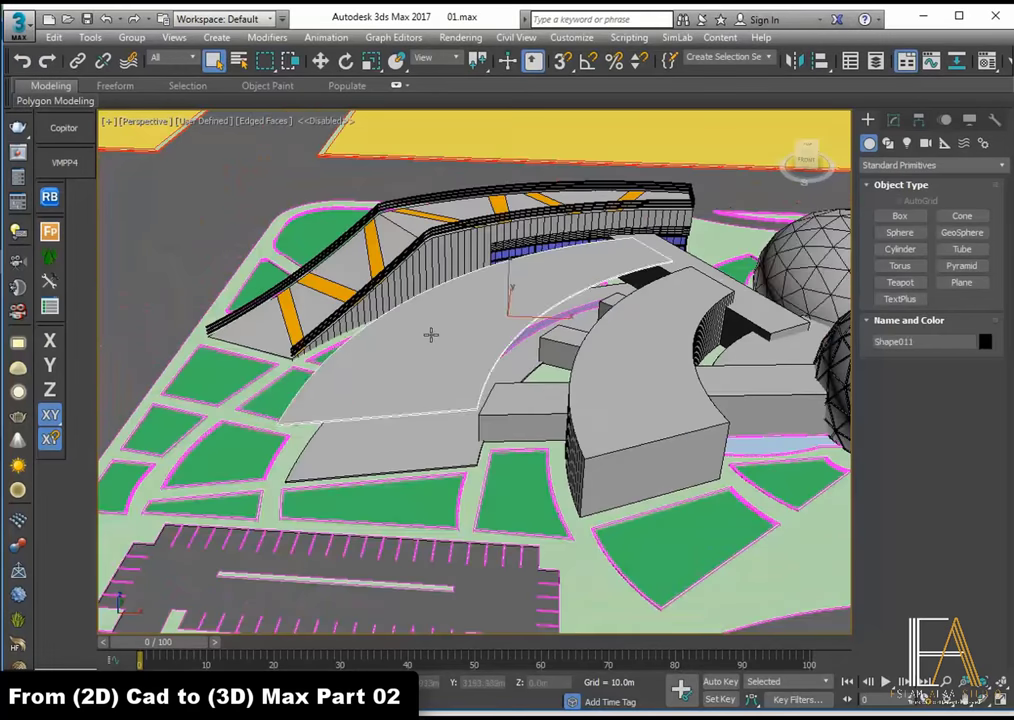
{"action": "mouse_move", "coordinate": [430, 335]}
{"action": "middle_mouse_down", "text": "alt"}
{"action": "mouse_move", "coordinate": [547, 293]}
{"action": "mouse_move", "coordinate": [491, 346]}
{"action": "middle_mouse_up", "text": "alt"}
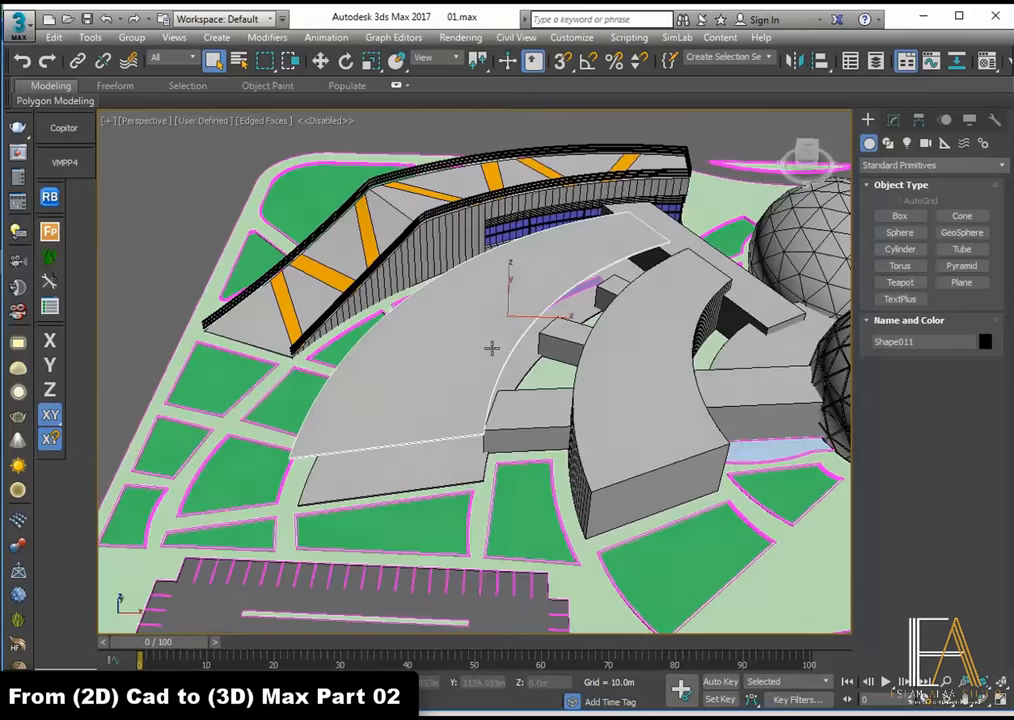
{"action": "key", "text": "alt+Tab"}
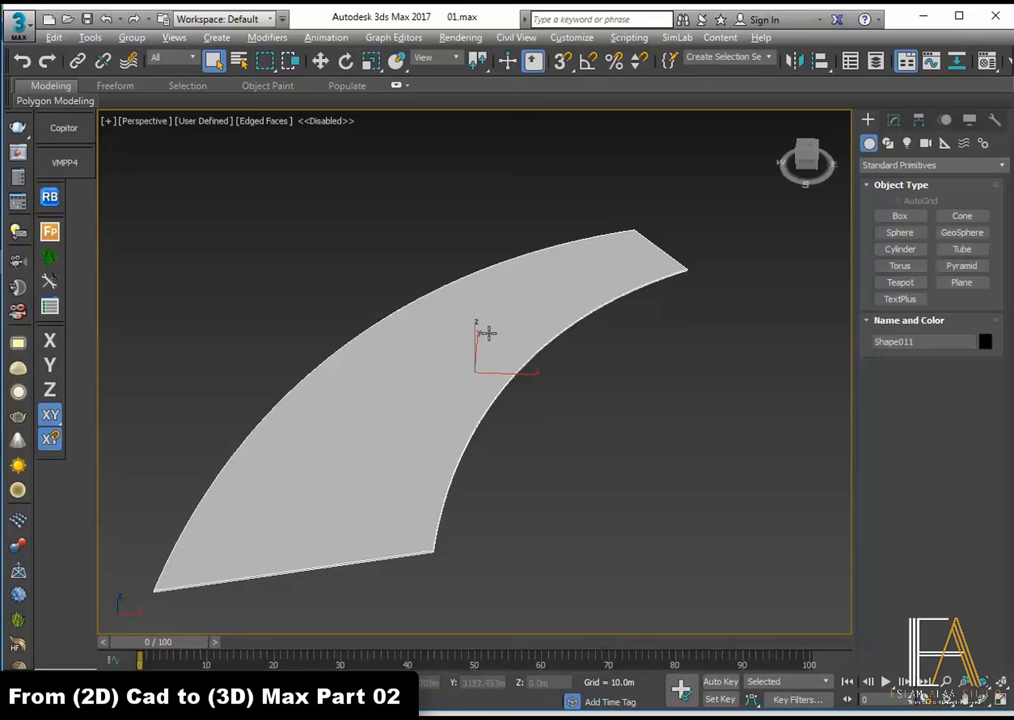
Step: Orbit the curved slab to a low angle, then zoom around the render's domes and red-roof glass panels
{"action": "mouse_move", "coordinate": [487, 333]}
{"action": "middle_mouse_down", "text": "alt"}
{"action": "mouse_move", "coordinate": [436, 307]}
{"action": "mouse_move", "coordinate": [477, 348]}
{"action": "mouse_move", "coordinate": [500, 333]}
{"action": "middle_mouse_up", "text": "alt"}
{"action": "key", "text": "alt+Tab"}
{"action": "scroll", "coordinate": [310, 355], "scroll_direction": "up", "scroll_amount": 2}
{"action": "scroll", "coordinate": [242, 346], "scroll_direction": "up", "scroll_amount": 2}
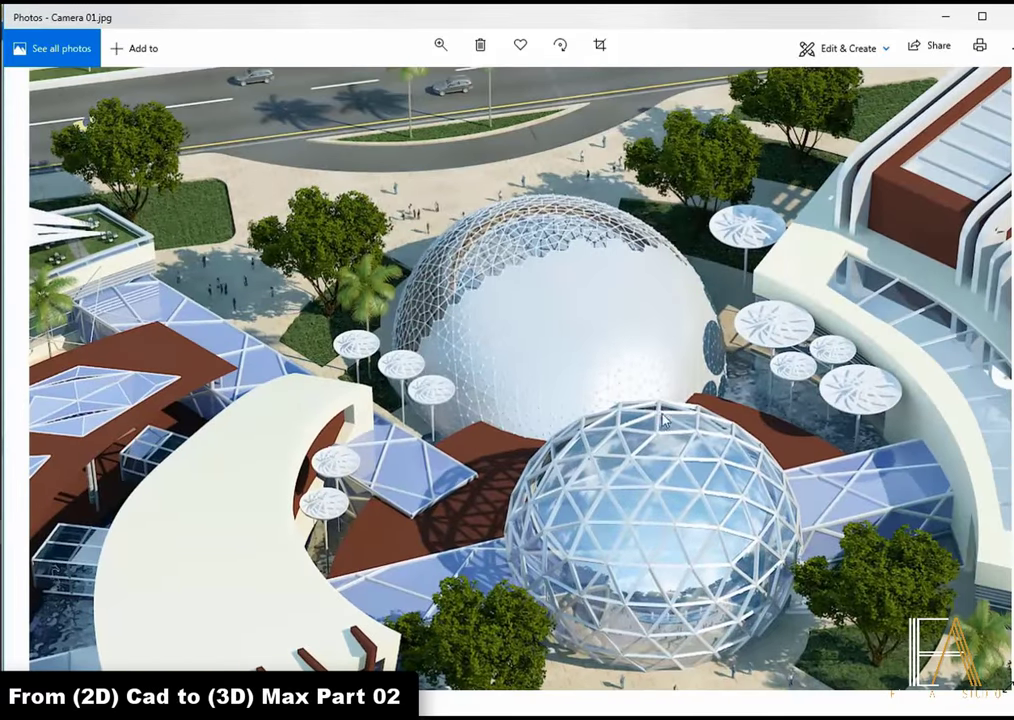
{"action": "scroll", "coordinate": [473, 175], "scroll_direction": "up", "scroll_amount": 3, "text": "ctrl"}
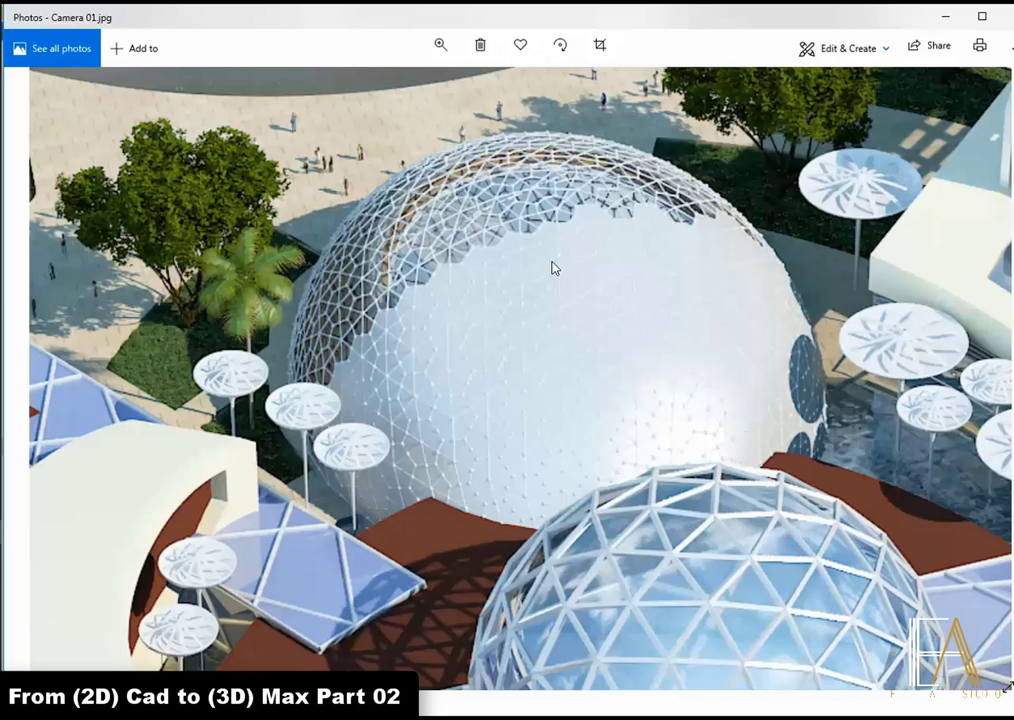
{"action": "scroll", "coordinate": [552, 268], "scroll_direction": "down", "scroll_amount": 2, "text": "ctrl"}
{"action": "scroll", "coordinate": [552, 268], "scroll_direction": "down", "scroll_amount": 2, "text": "ctrl"}
{"action": "scroll", "coordinate": [337, 283], "scroll_direction": "up", "scroll_amount": 2, "text": "ctrl"}
{"action": "scroll", "coordinate": [337, 283], "scroll_direction": "up", "scroll_amount": 2, "text": "ctrl"}
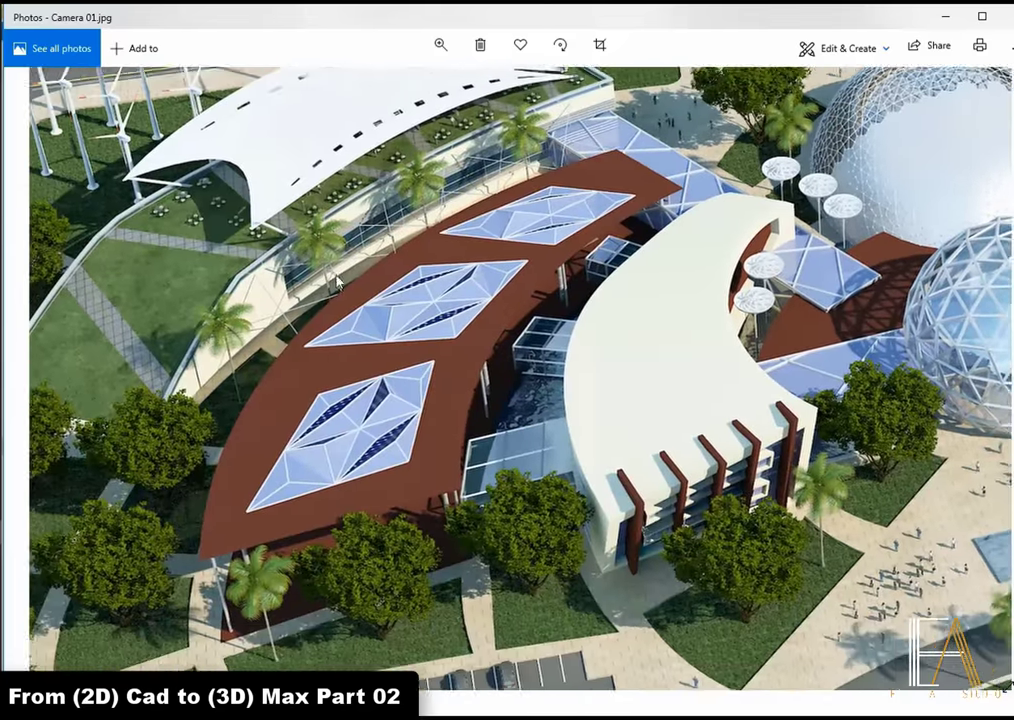
{"action": "scroll", "coordinate": [345, 300], "scroll_direction": "up", "scroll_amount": 2, "text": "ctrl"}
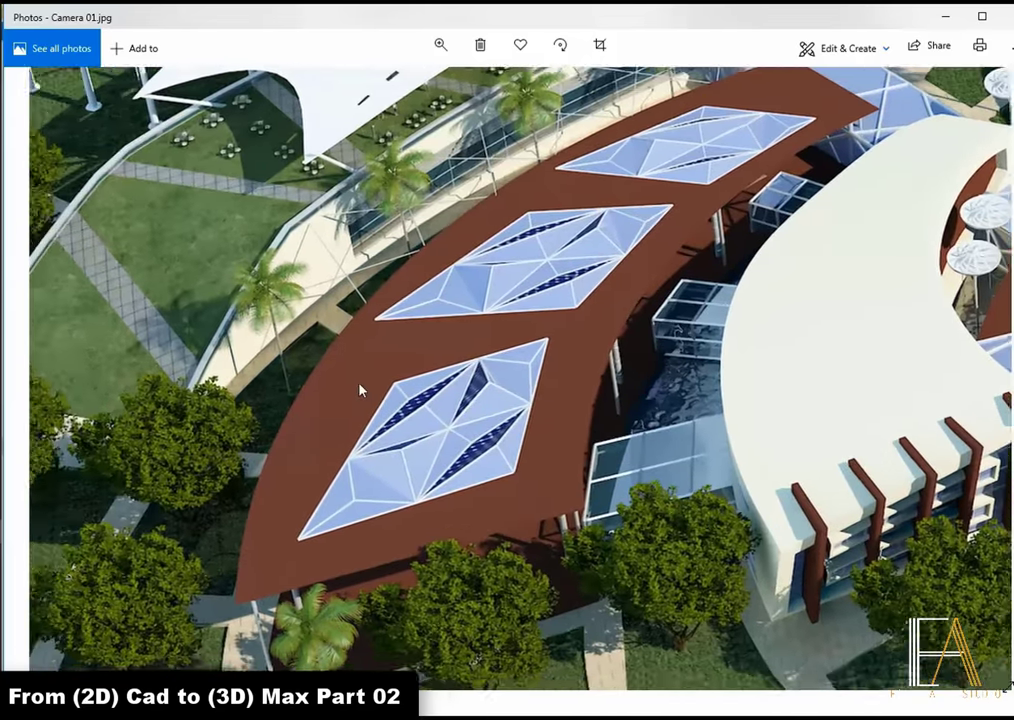
{"action": "scroll", "coordinate": [360, 390], "scroll_direction": "up", "scroll_amount": 1, "text": "ctrl"}
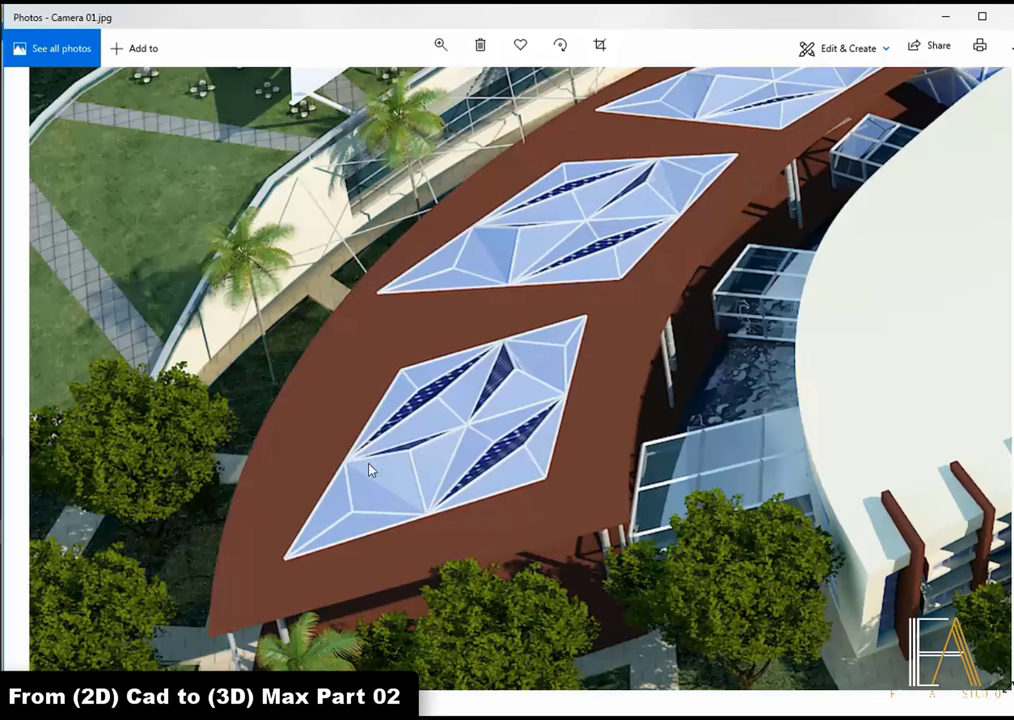
{"action": "scroll", "coordinate": [370, 470], "scroll_direction": "down", "scroll_amount": 2, "text": "ctrl"}
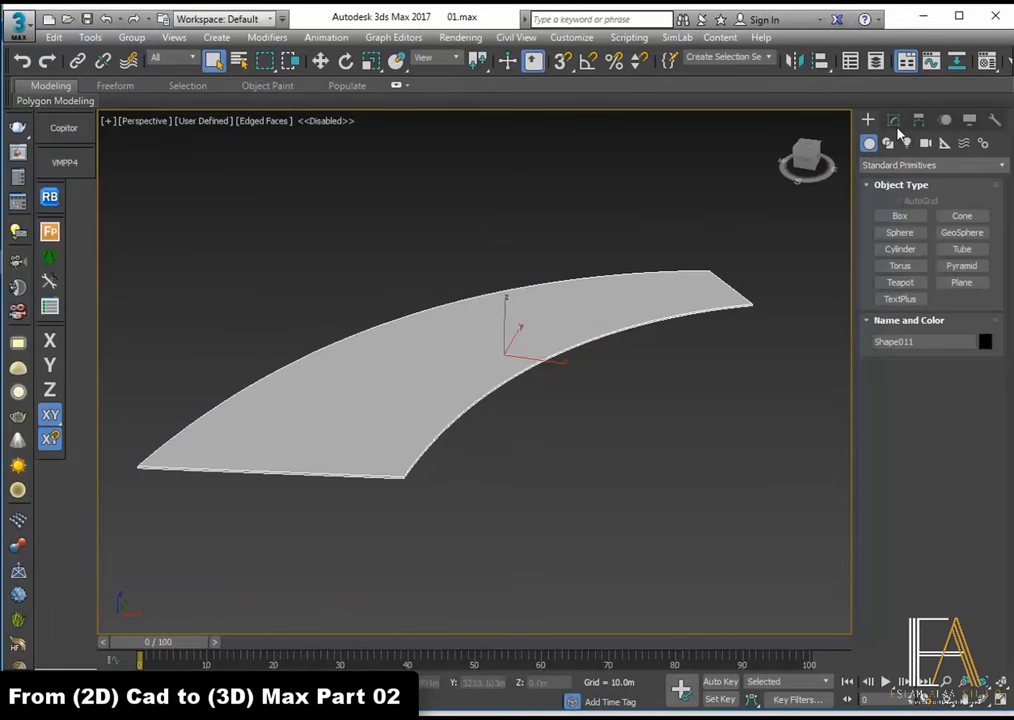
Step: Add Edit Poly above the slab's Extrude and select its top polygon in Polygon mode
{"action": "left_click", "coordinate": [894, 121]}
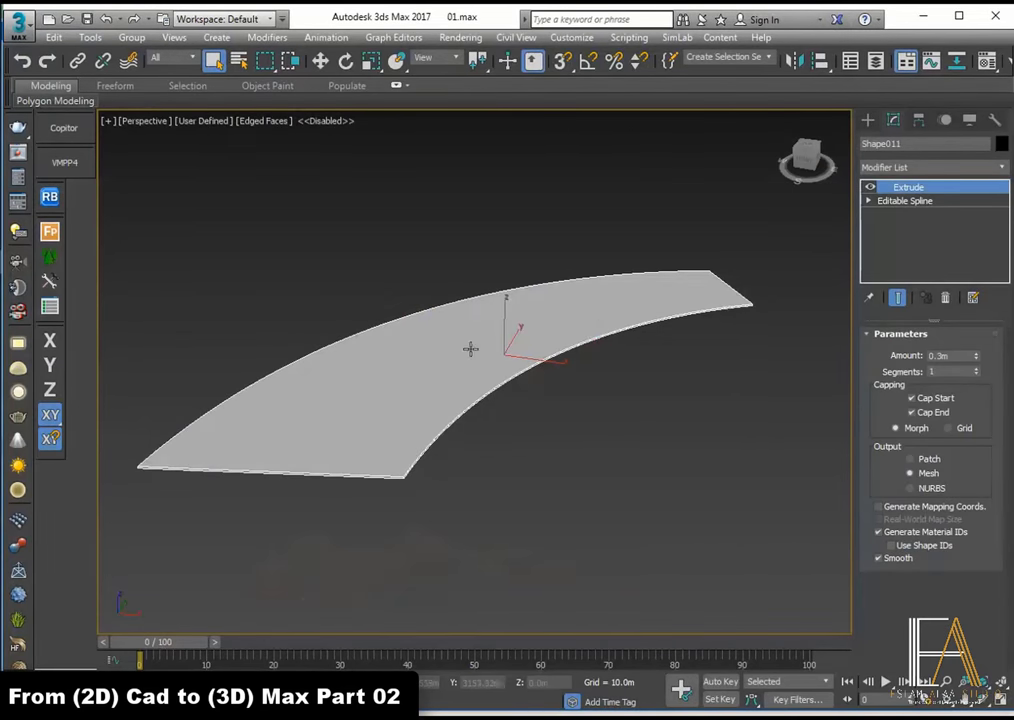
{"action": "left_click", "coordinate": [932, 168]}
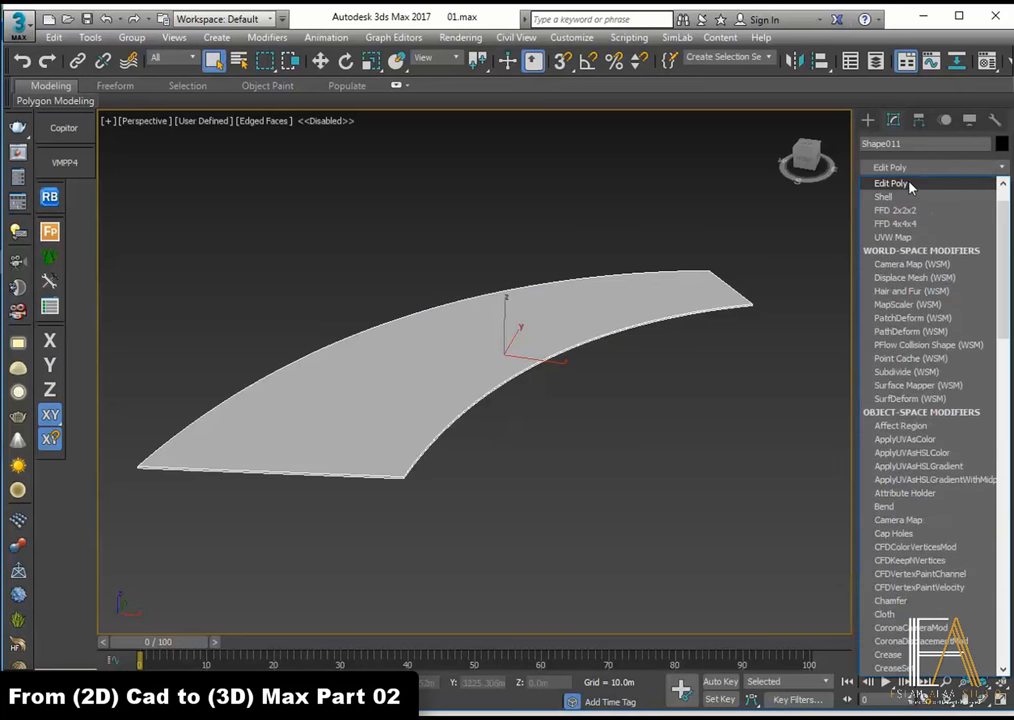
{"action": "left_click", "coordinate": [910, 184]}
{"action": "left_click", "coordinate": [948, 459]}
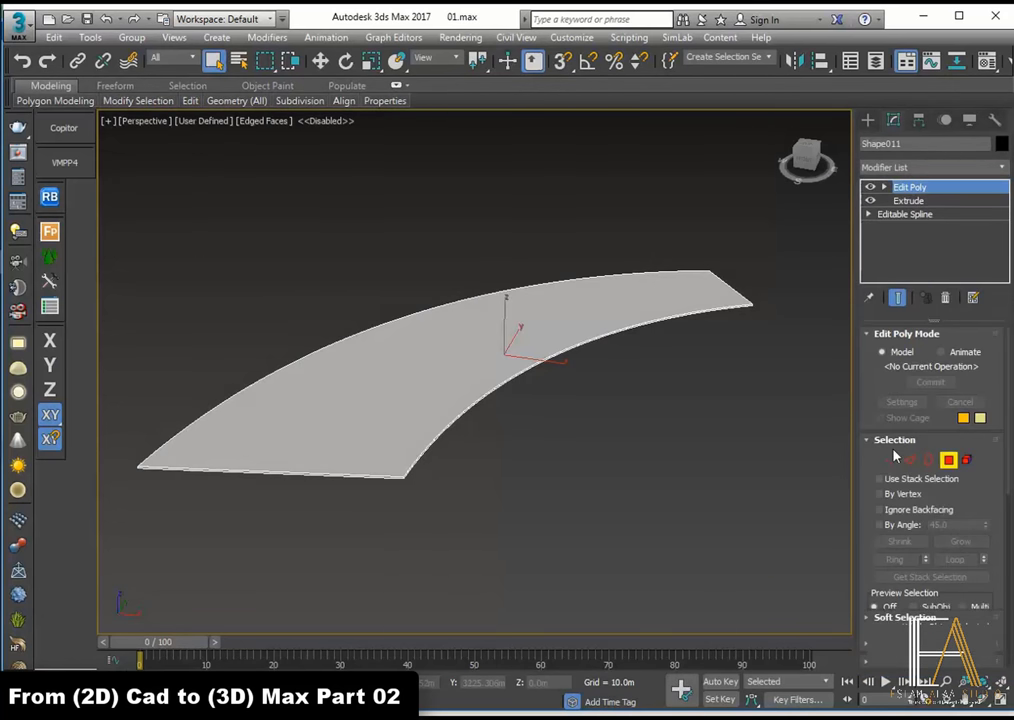
{"action": "left_click", "coordinate": [554, 342]}
{"action": "mouse_move", "coordinate": [450, 367]}
{"action": "middle_mouse_down", "text": "alt"}
{"action": "mouse_move", "coordinate": [391, 333]}
{"action": "mouse_move", "coordinate": [484, 378]}
{"action": "middle_mouse_up", "text": "alt"}
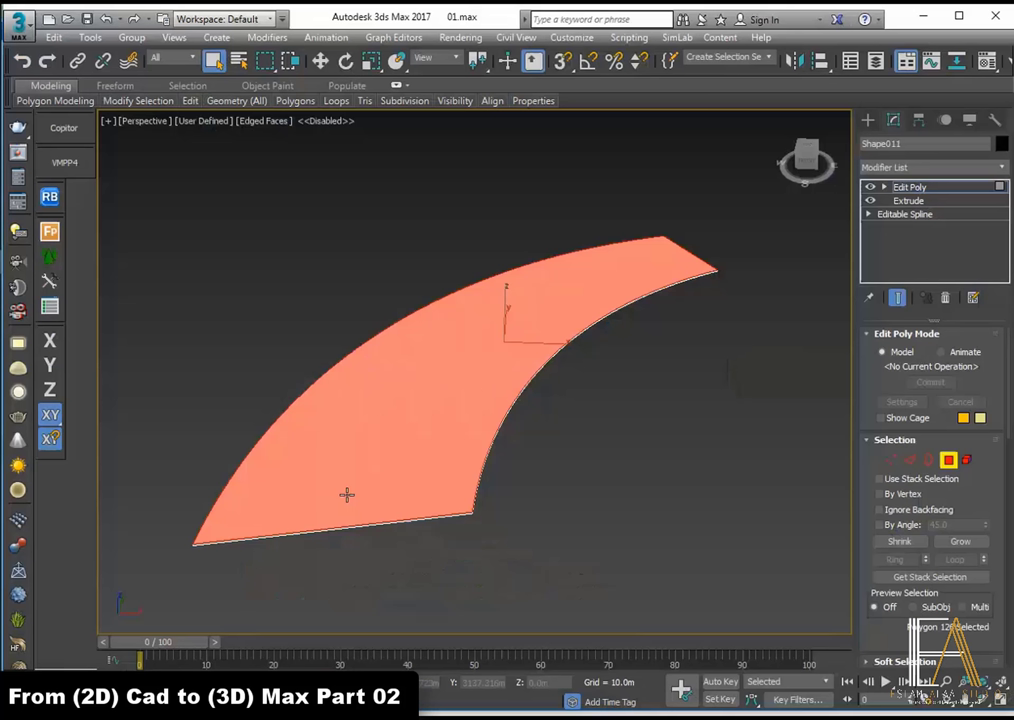
{"action": "scroll", "coordinate": [350, 494], "scroll_direction": "down", "scroll_amount": 2}
Step: Use QuickSlice to cut diagonal slices across the curved slab
{"action": "scroll", "coordinate": [990, 313], "scroll_direction": "down", "scroll_amount": 3}
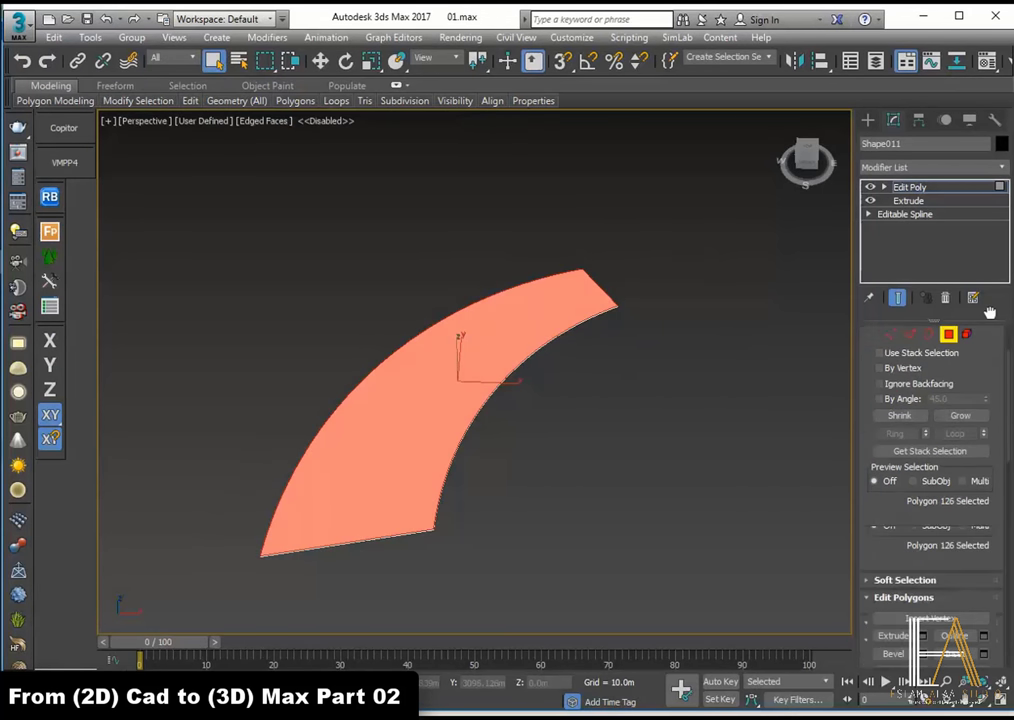
{"action": "scroll", "coordinate": [990, 313], "scroll_direction": "down", "scroll_amount": 5}
{"action": "scroll", "coordinate": [960, 420], "scroll_direction": "down", "scroll_amount": 5}
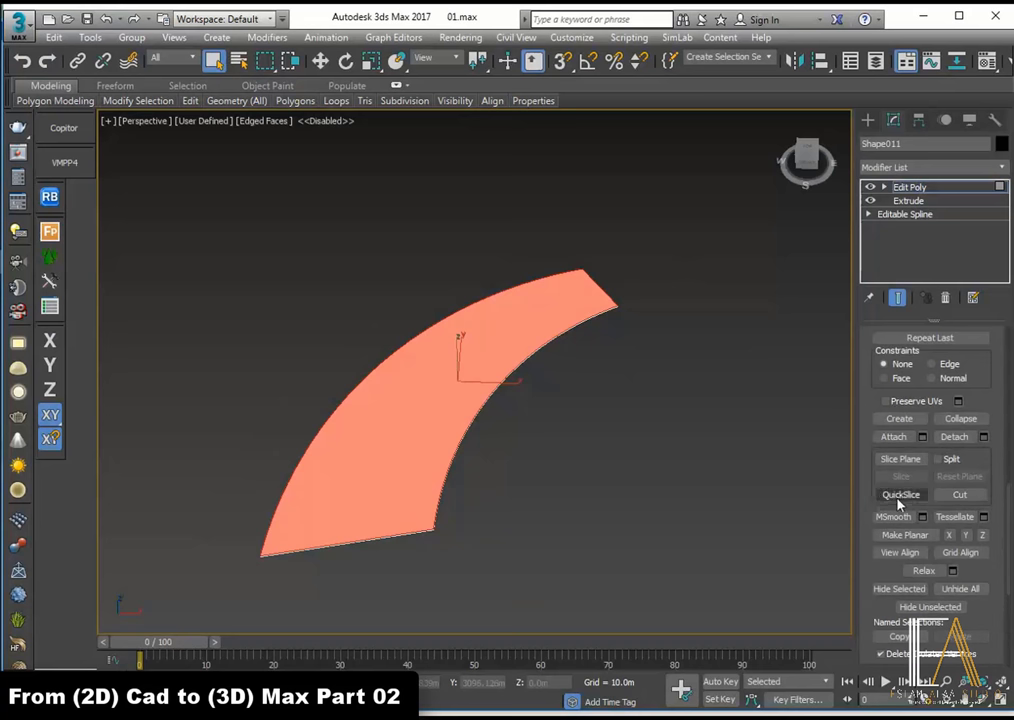
{"action": "left_click", "coordinate": [899, 494]}
{"action": "middle_click_drag", "start_coordinate": [362, 491], "coordinate": [295, 497], "text": "alt"}
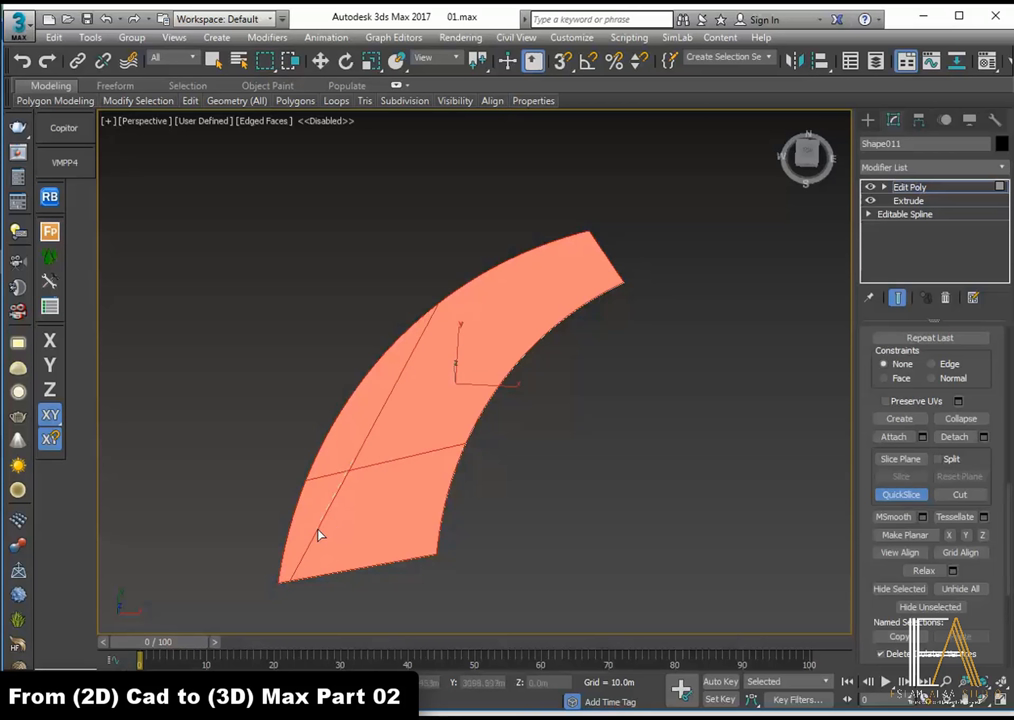
{"action": "left_click", "coordinate": [318, 535]}
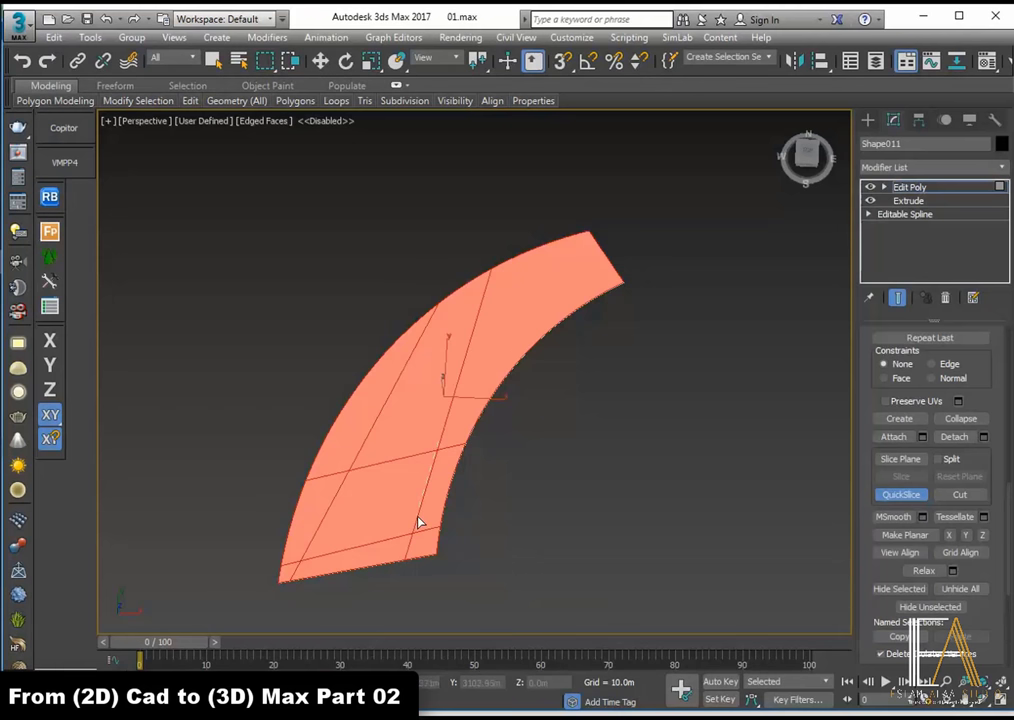
{"action": "left_click", "coordinate": [419, 522]}
Step: Pick a long slab edge in Edge mode, then select the slab's upper polygon
{"action": "mouse_move", "coordinate": [378, 448]}
{"action": "middle_mouse_down", "text": "alt"}
{"action": "mouse_move", "coordinate": [340, 467]}
{"action": "mouse_move", "coordinate": [347, 432]}
{"action": "mouse_move", "coordinate": [389, 459]}
{"action": "mouse_move", "coordinate": [398, 432]}
{"action": "middle_mouse_up", "text": "alt"}
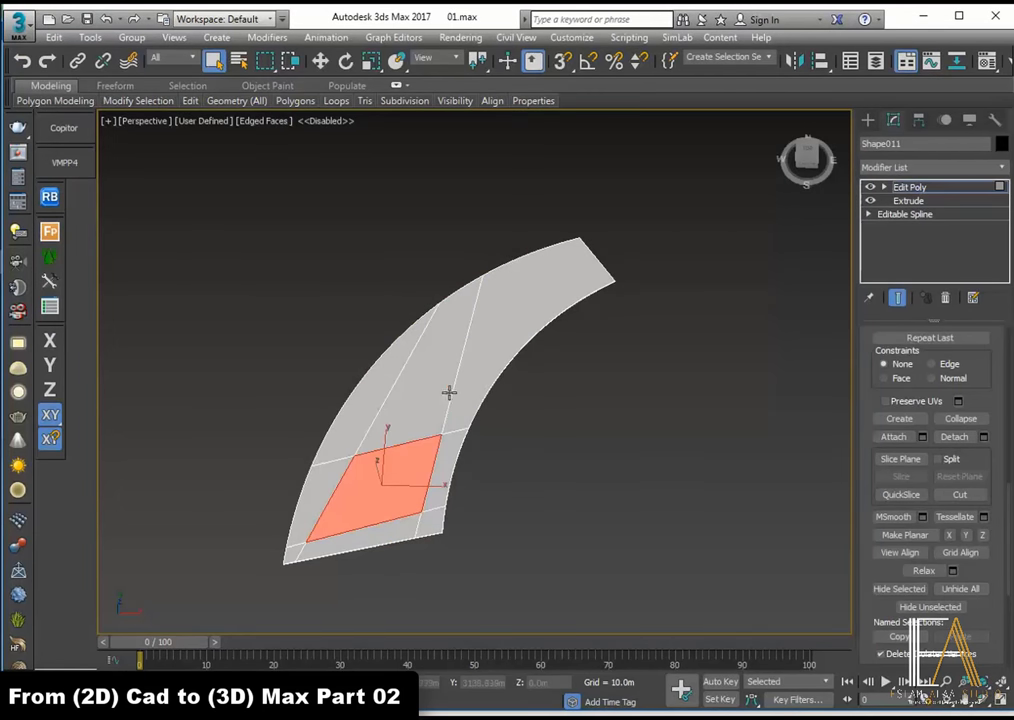
{"action": "key", "text": "2"}
{"action": "left_click", "coordinate": [451, 390]}
{"action": "key", "text": "4"}
{"action": "left_click", "coordinate": [471, 297]}
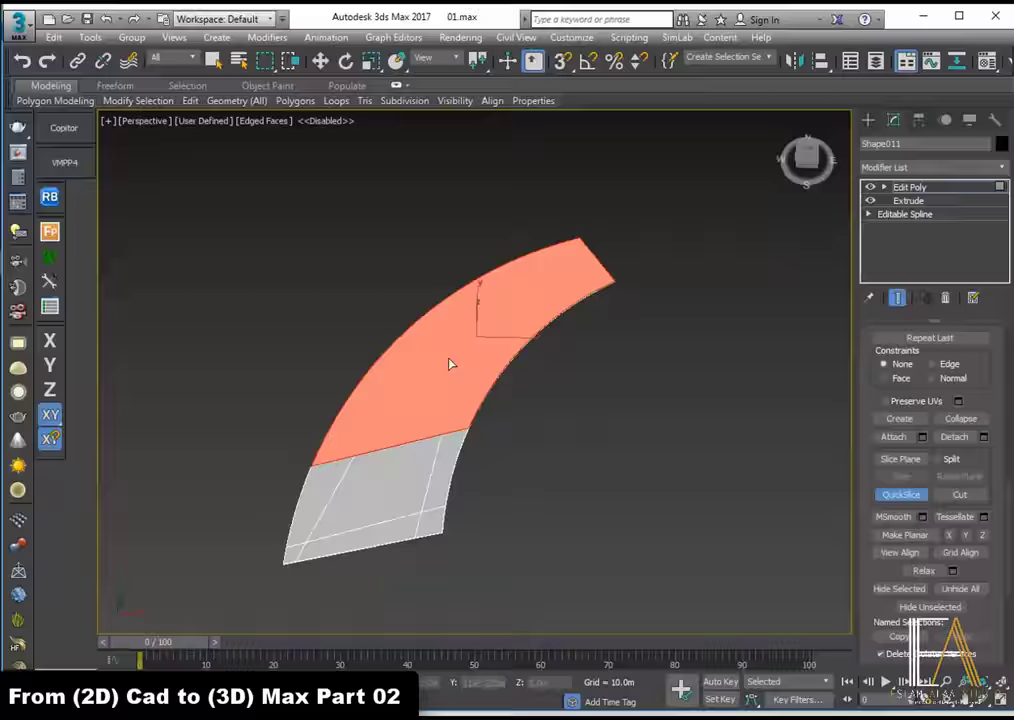
Step: Slice a new cut across the slab's upper polygon
{"action": "left_click", "coordinate": [355, 396]}
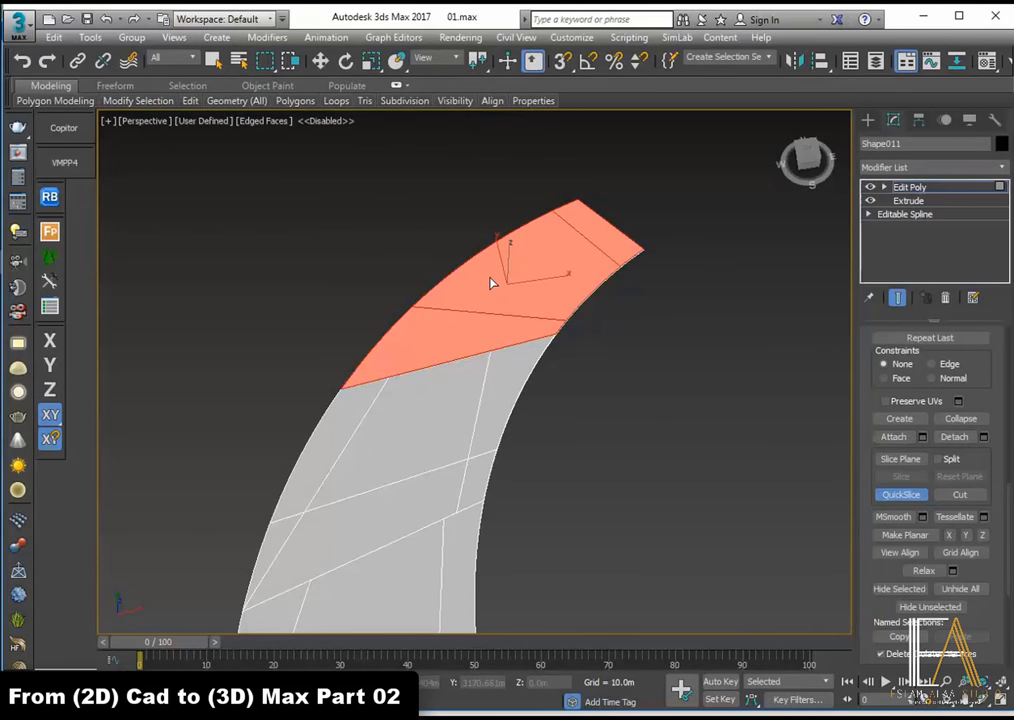
Step: Complete the diagonal cut across the top panel and select the new top diamond
{"action": "left_click", "coordinate": [534, 249]}
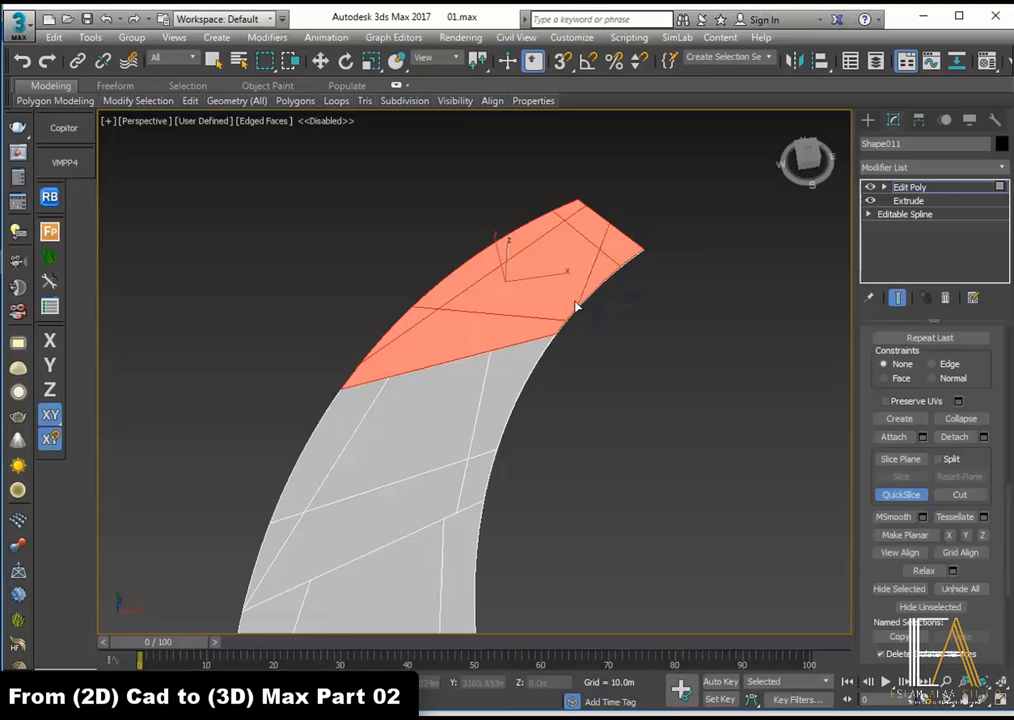
{"action": "left_click", "coordinate": [554, 317]}
{"action": "key", "text": "q"}
{"action": "left_click", "coordinate": [541, 286]}
{"action": "scroll", "coordinate": [541, 286], "scroll_direction": "down", "scroll_amount": 3}
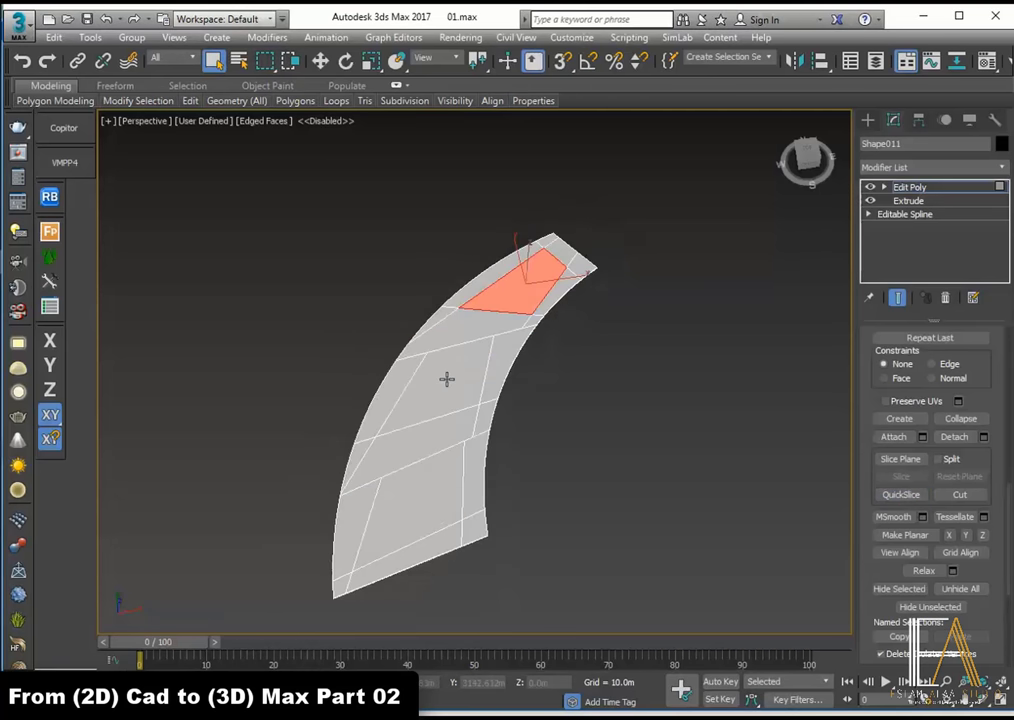
Step: Add the middle and lower diamonds to the selection and detach all three as a separate object
{"action": "left_click", "coordinate": [446, 378], "text": "ctrl"}
{"action": "left_click", "coordinate": [421, 493], "text": "ctrl"}
{"action": "mouse_move", "coordinate": [467, 457]}
{"action": "middle_mouse_down", "text": "alt"}
{"action": "mouse_move", "coordinate": [407, 426]}
{"action": "mouse_move", "coordinate": [378, 378]}
{"action": "mouse_move", "coordinate": [414, 392]}
{"action": "mouse_move", "coordinate": [467, 354]}
{"action": "middle_mouse_up", "text": "alt"}
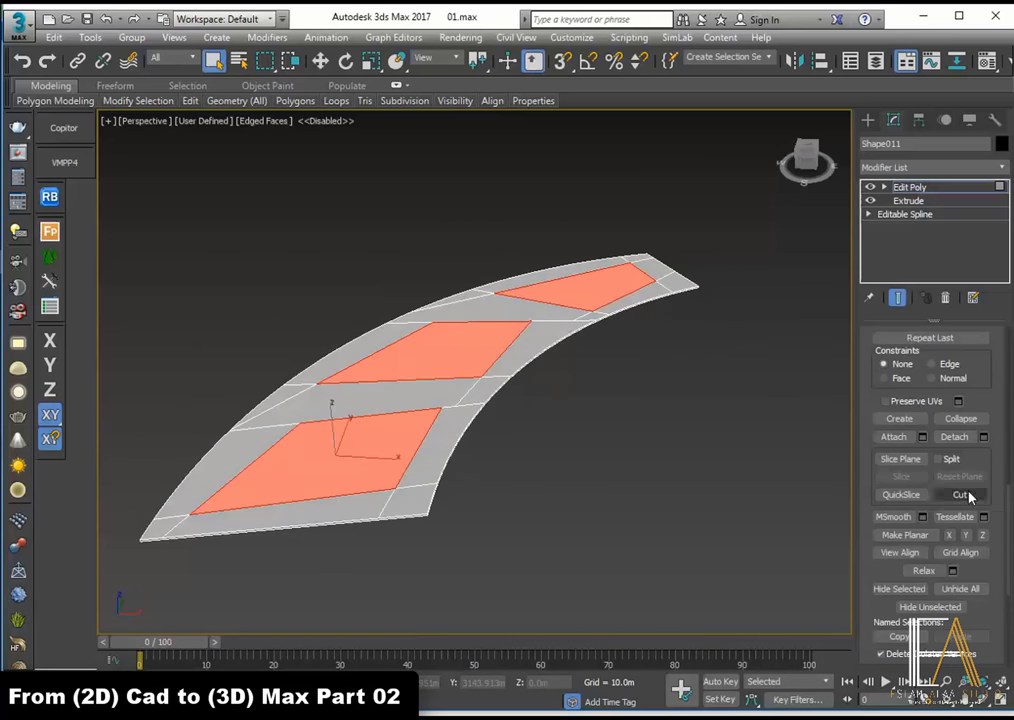
{"action": "scroll", "coordinate": [968, 494], "scroll_direction": "down", "scroll_amount": 5}
{"action": "scroll", "coordinate": [965, 445], "scroll_direction": "up", "scroll_amount": 4}
{"action": "left_click", "coordinate": [958, 413]}
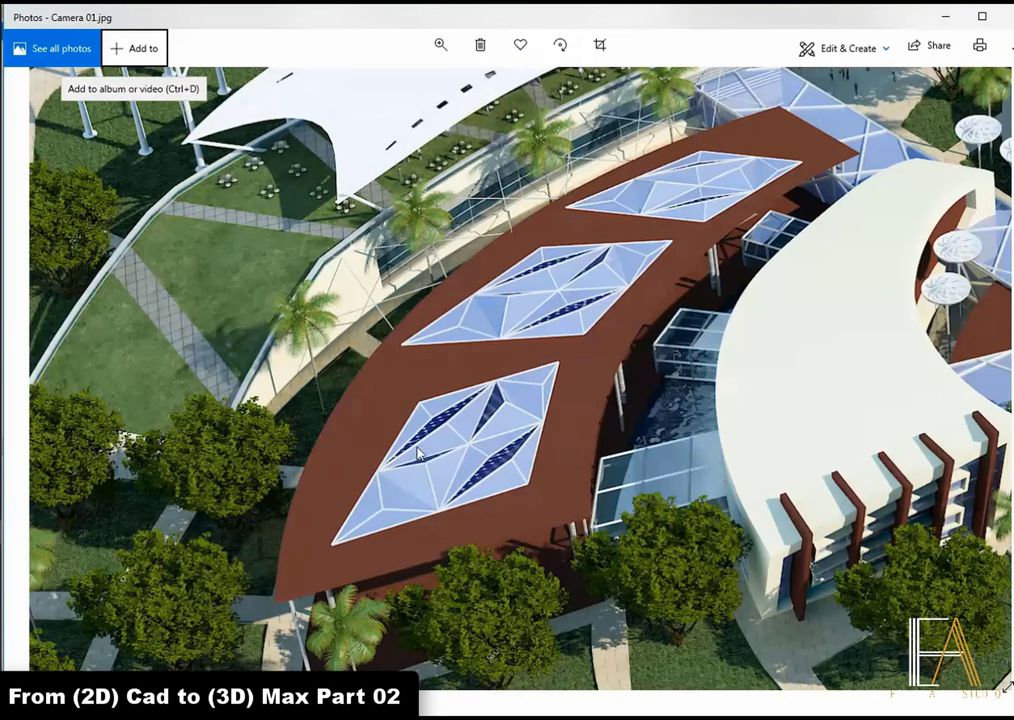
{"action": "scroll", "coordinate": [663, 376], "scroll_direction": "up", "scroll_amount": 1}
{"action": "left_click_drag", "start_coordinate": [561, 282], "coordinate": [500, 322]}
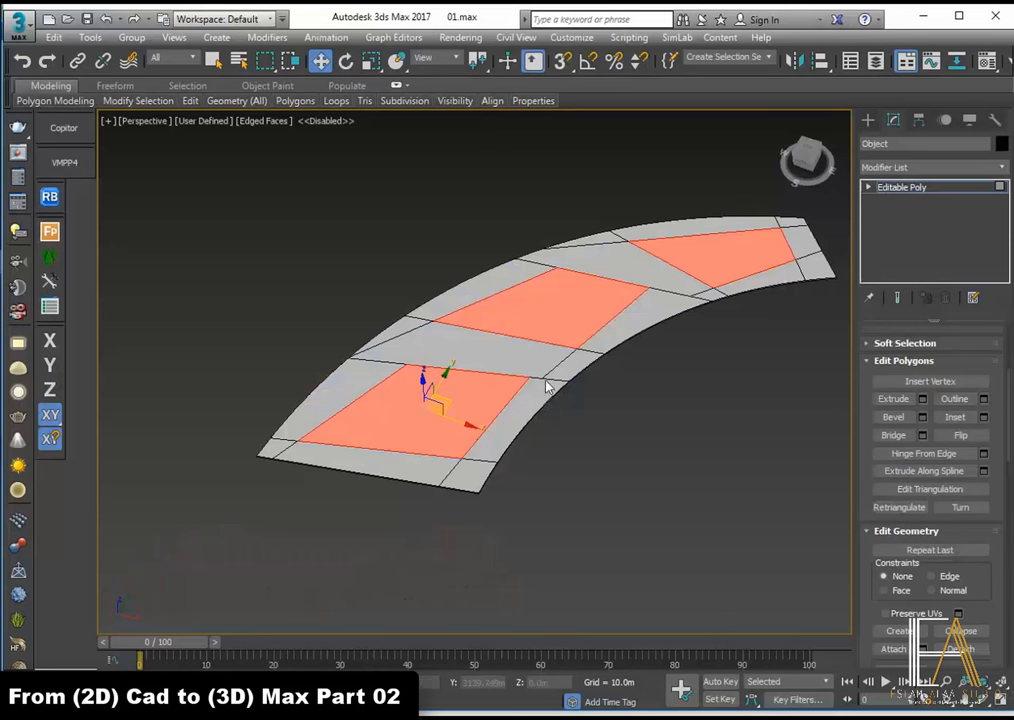
Step: Browse the Modifier List down through the object-space modifiers toward Tessellate
{"action": "scroll", "coordinate": [482, 403], "scroll_direction": "up", "scroll_amount": 4}
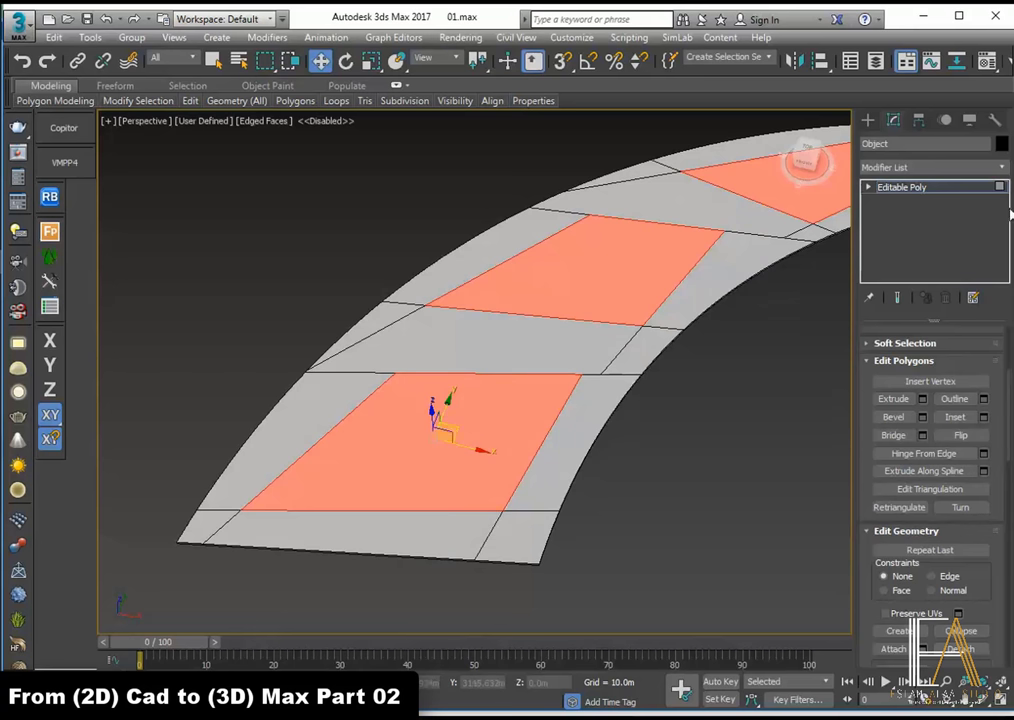
{"action": "left_click", "coordinate": [937, 175]}
{"action": "scroll", "coordinate": [936, 300], "scroll_direction": "down", "scroll_amount": 5}
{"action": "left_click", "coordinate": [936, 174]}
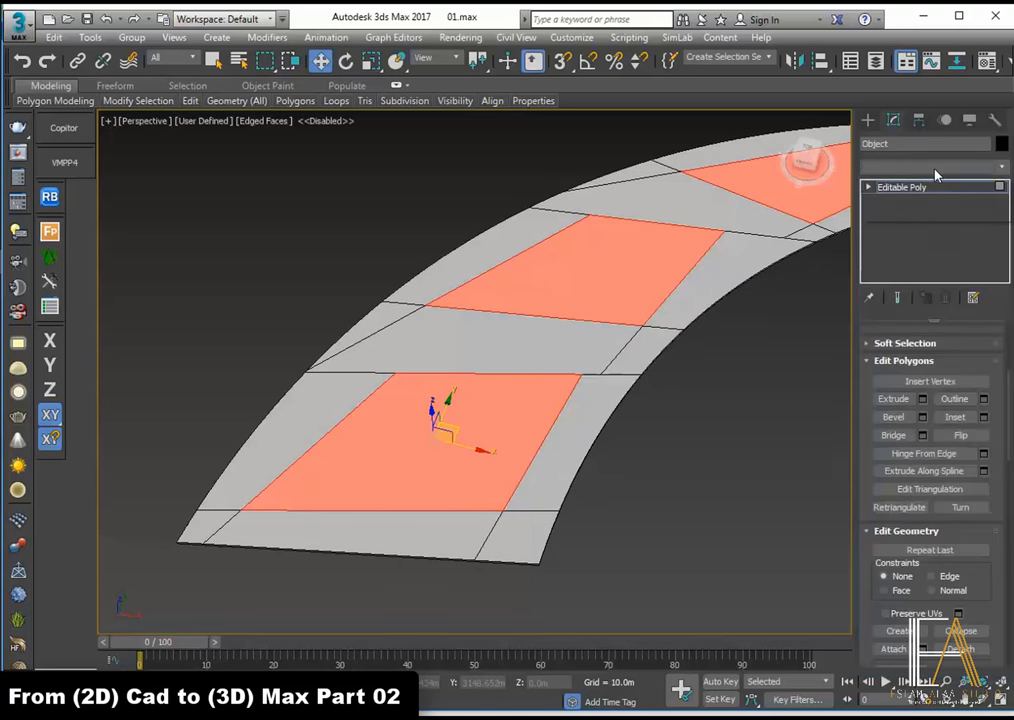
{"action": "left_click", "coordinate": [936, 174]}
{"action": "left_click", "coordinate": [927, 172]}
{"action": "left_click", "coordinate": [928, 172]}
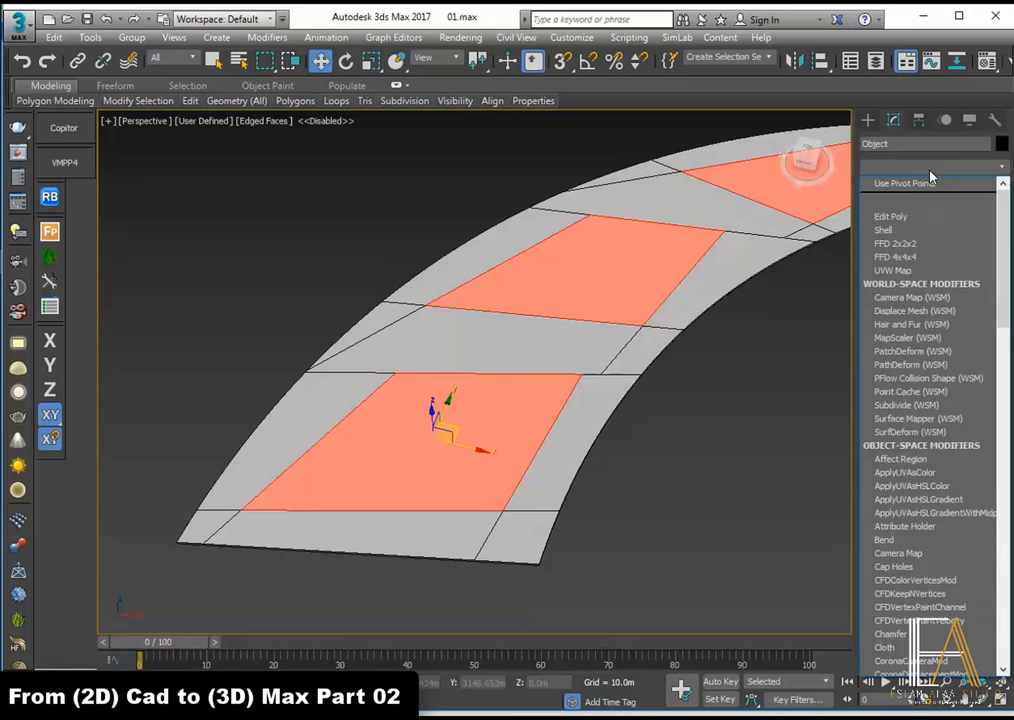
{"action": "scroll", "coordinate": [935, 400], "scroll_direction": "down", "scroll_amount": 10}
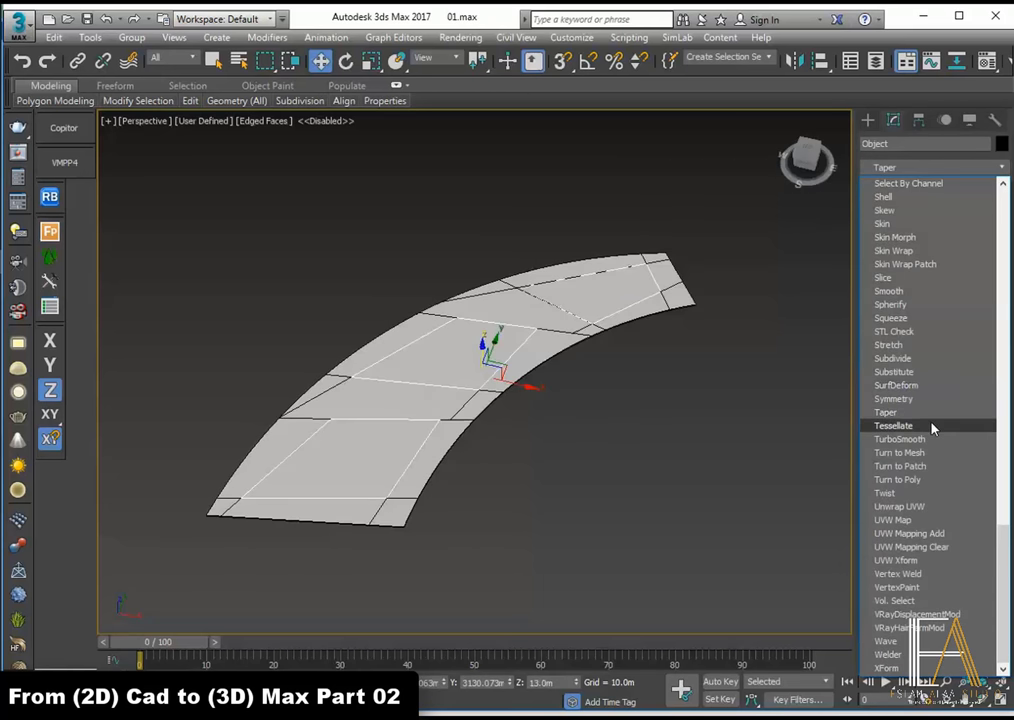
Step: Apply Tessellate with Face-Center operation and tension 0, then drop to the base Editable Poly
{"action": "left_click", "coordinate": [930, 426]}
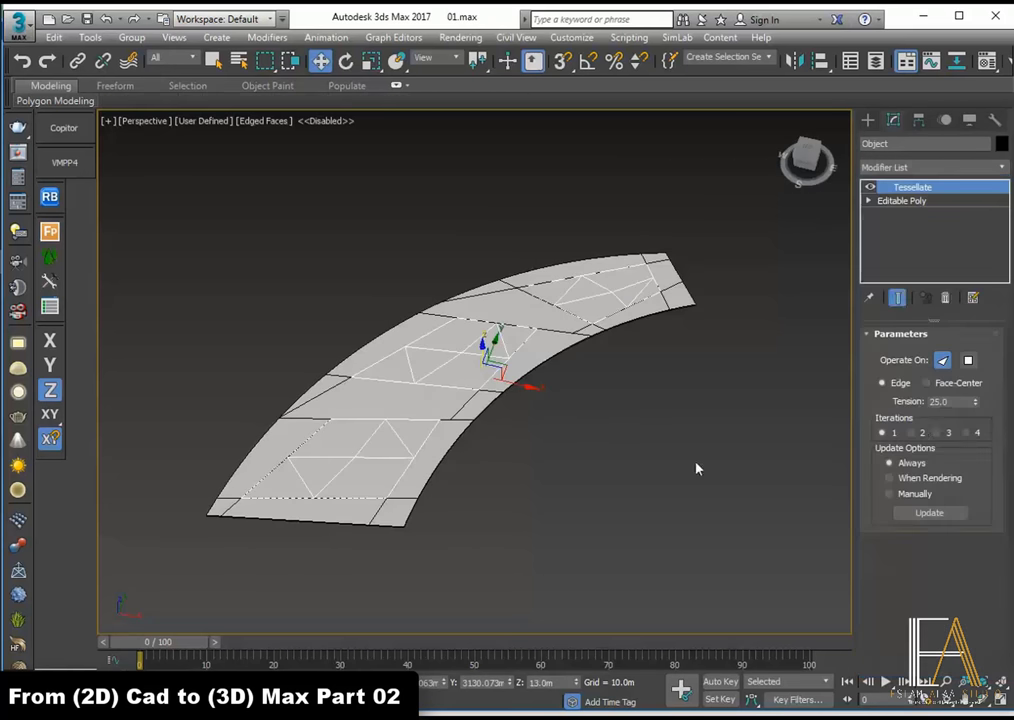
{"action": "scroll", "coordinate": [416, 456], "scroll_direction": "up", "scroll_amount": 2}
{"action": "right_click", "coordinate": [977, 405]}
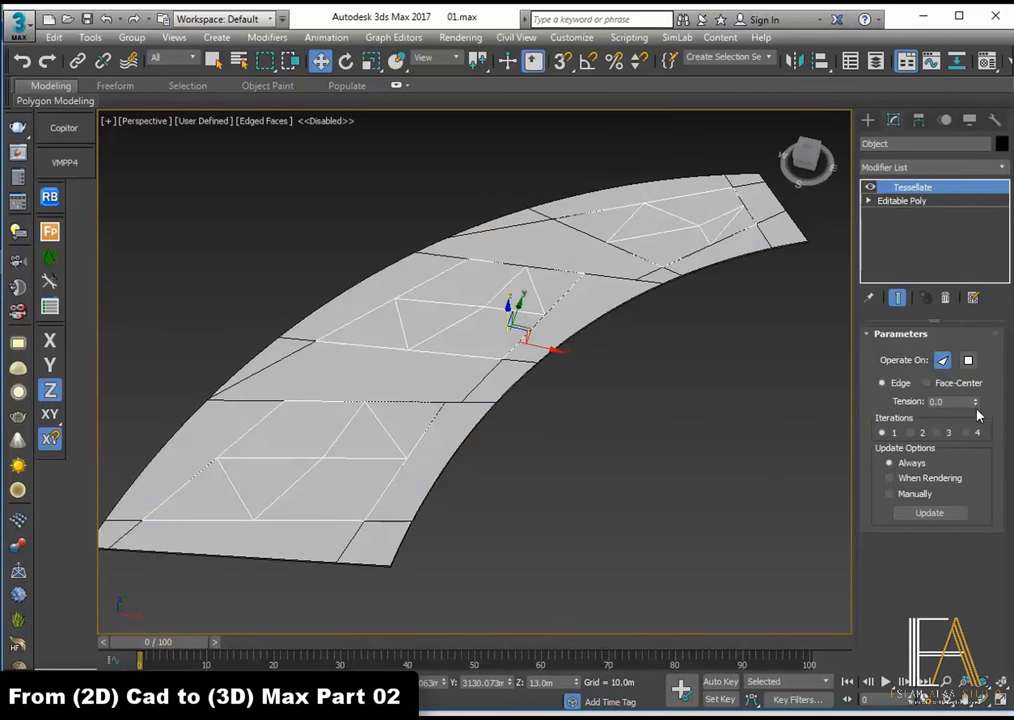
{"action": "left_click", "coordinate": [958, 383]}
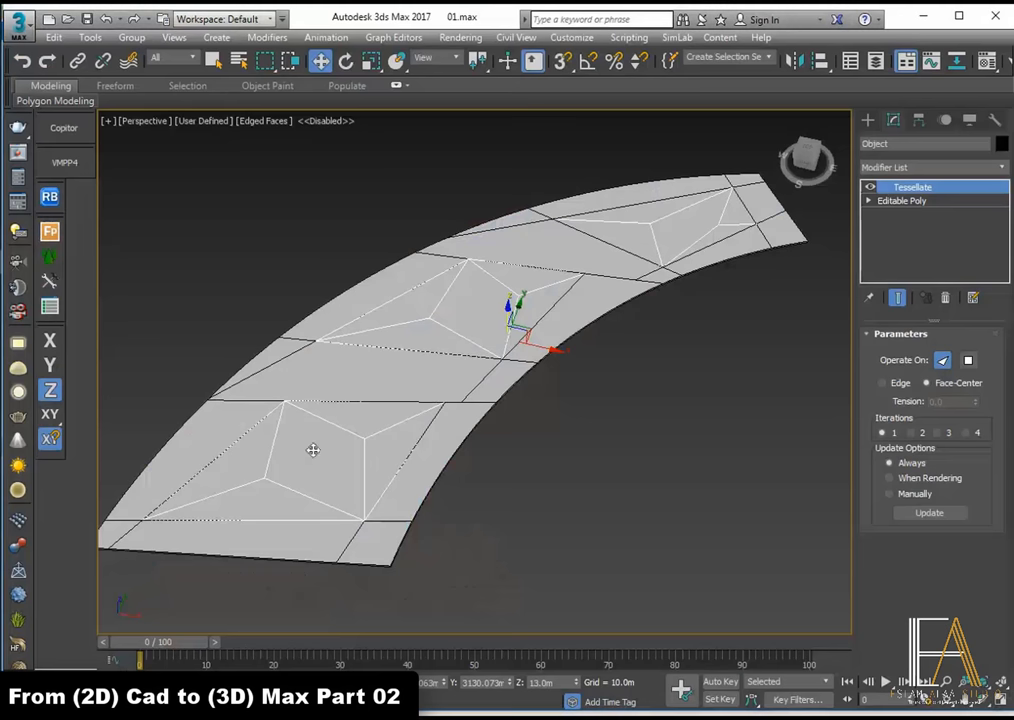
{"action": "middle_click_drag", "start_coordinate": [326, 464], "coordinate": [453, 369]}
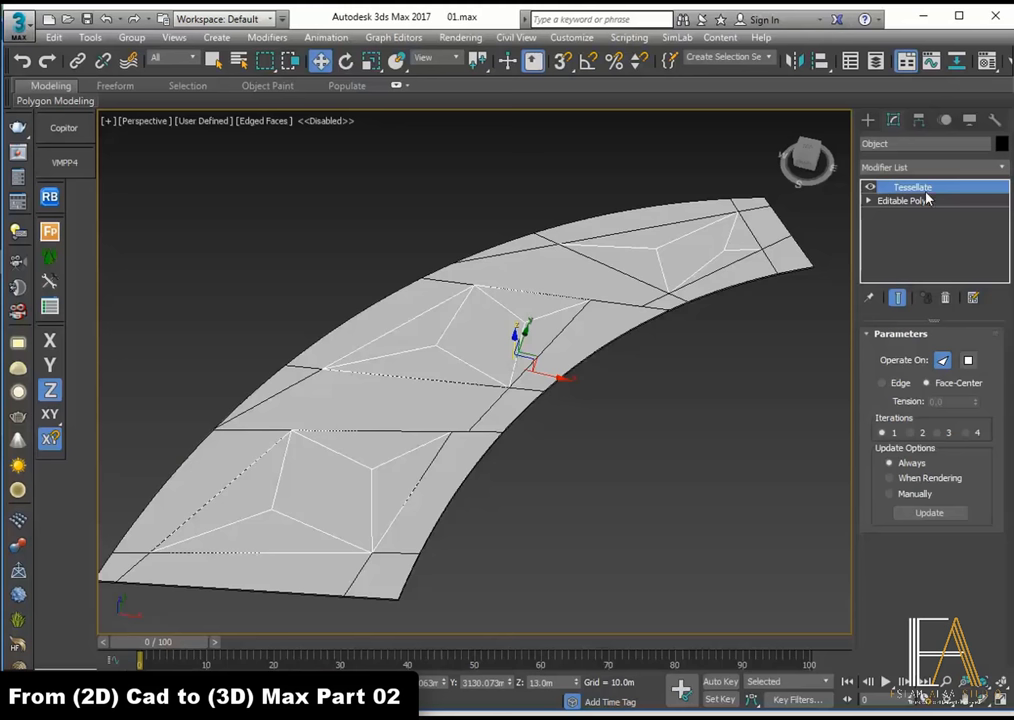
{"action": "left_click", "coordinate": [928, 200]}
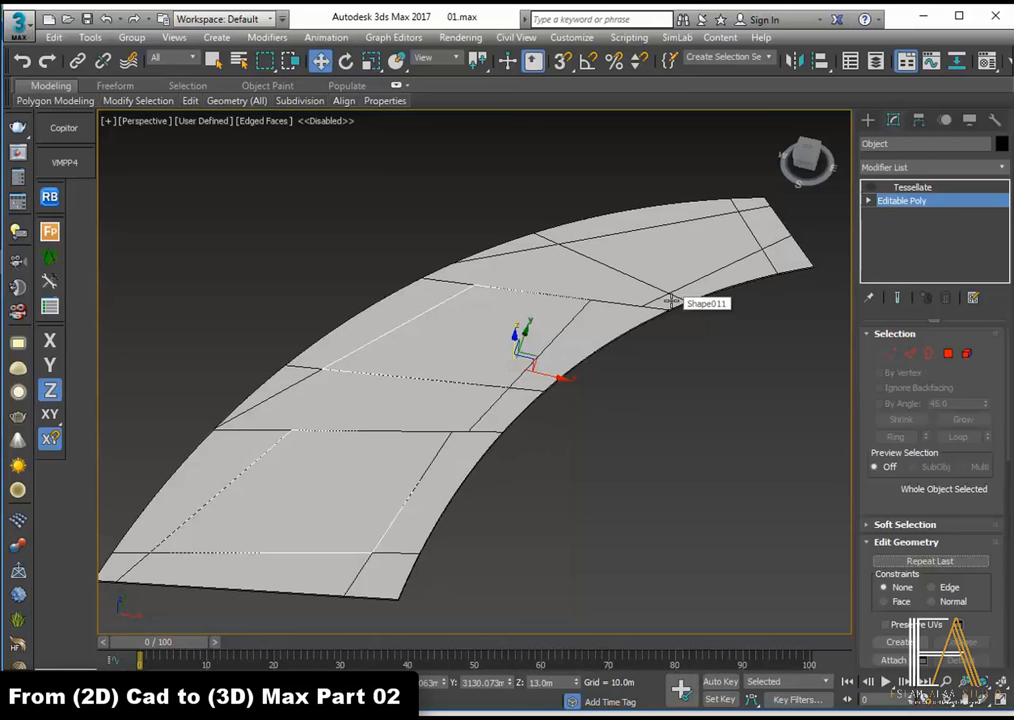
Step: Add an Edit Poly modifier and connect the lowest panel's opposite edges
{"action": "left_click", "coordinate": [918, 168]}
{"action": "key", "text": "e"}
{"action": "key", "text": "e"}
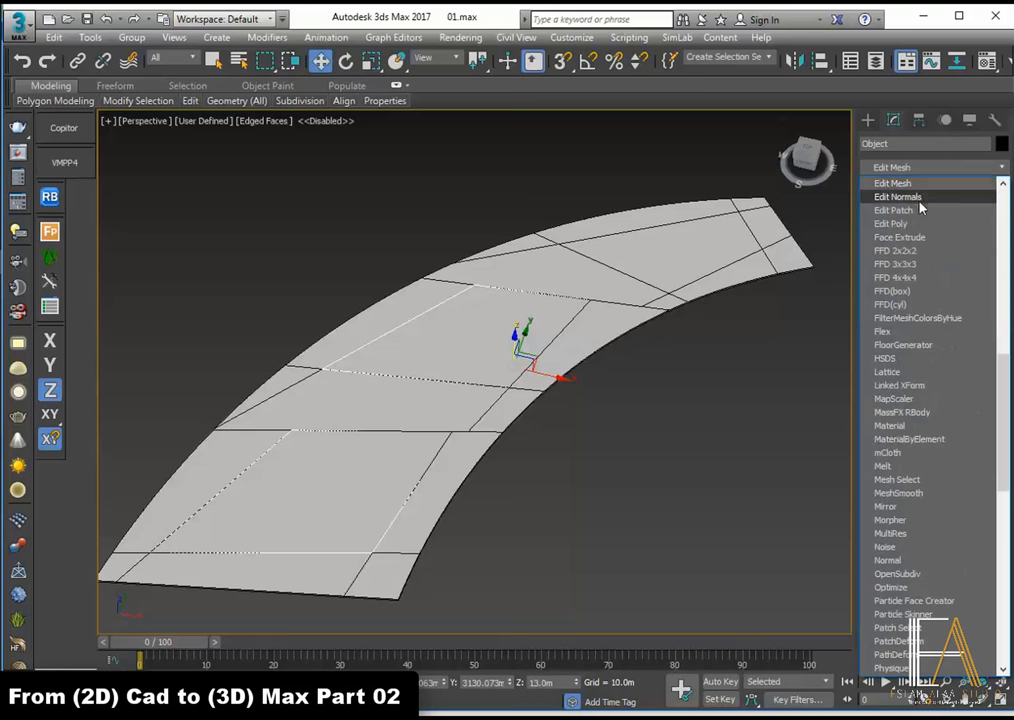
{"action": "left_click", "coordinate": [918, 222]}
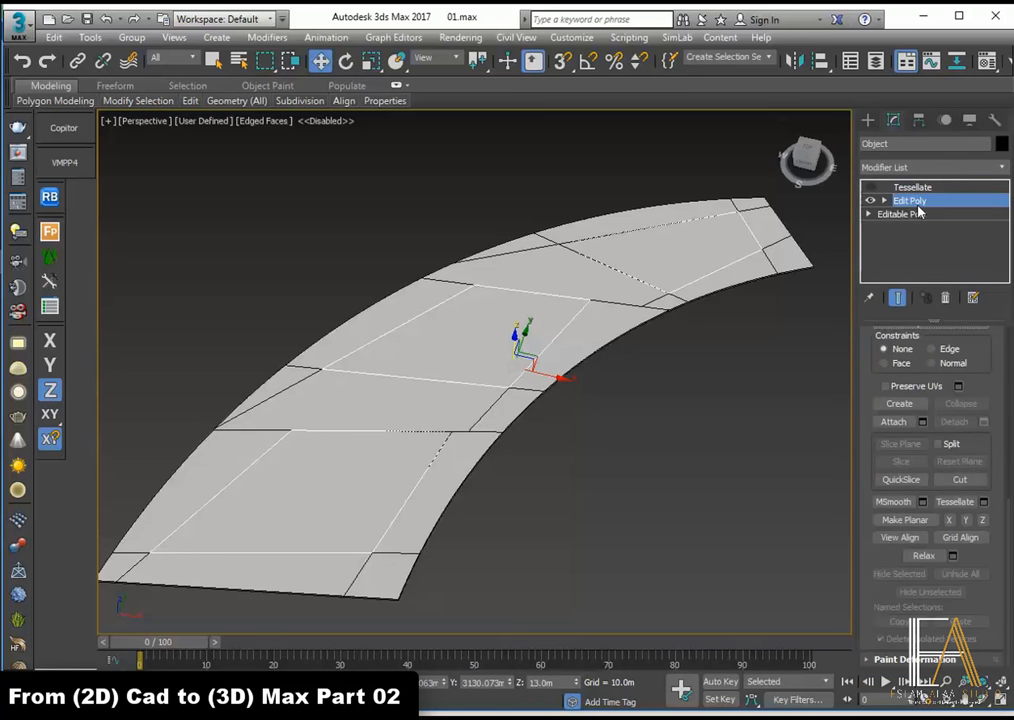
{"action": "key", "text": "2"}
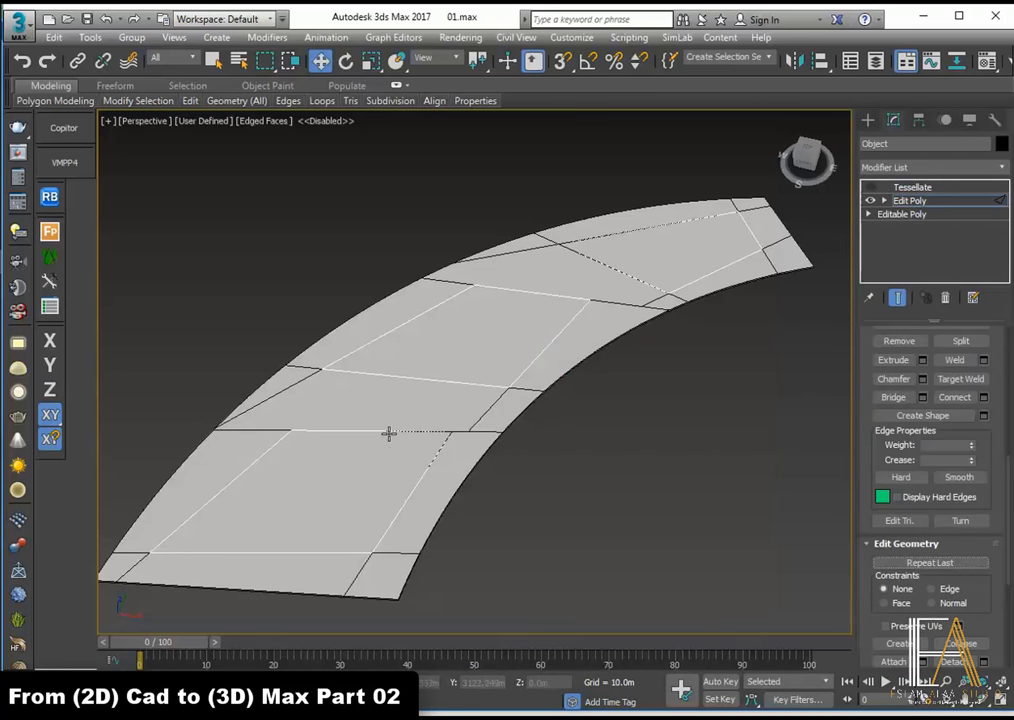
{"action": "left_click", "coordinate": [389, 433]}
{"action": "left_click", "coordinate": [296, 553], "text": "ctrl"}
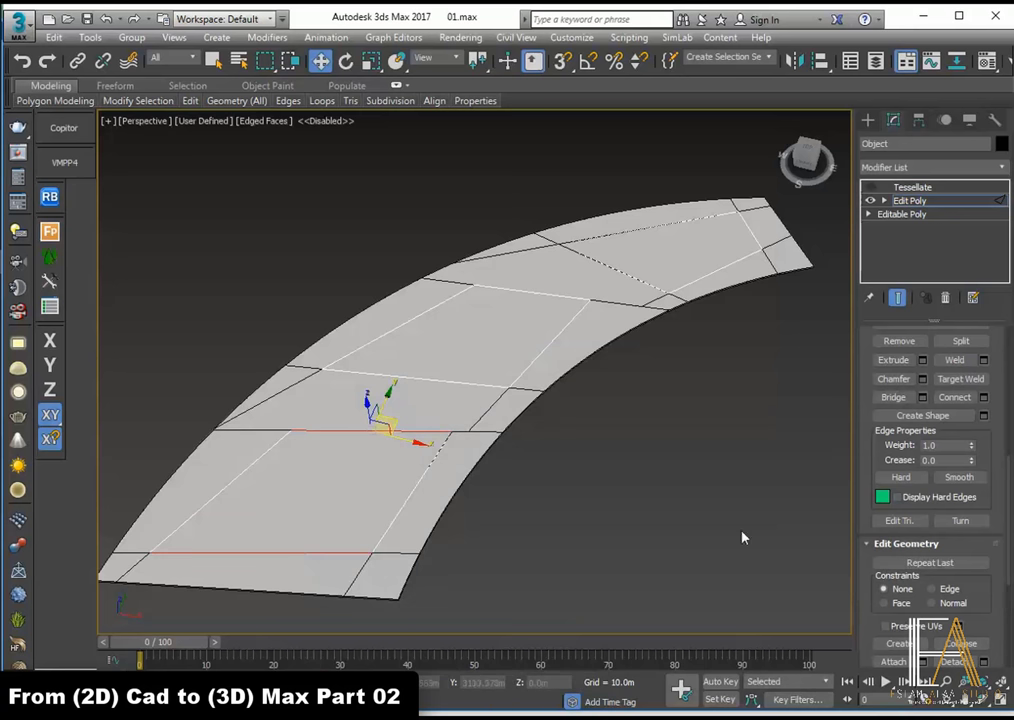
{"action": "left_click", "coordinate": [983, 397]}
{"action": "left_click_drag", "start_coordinate": [495, 380], "coordinate": [505, 378]}
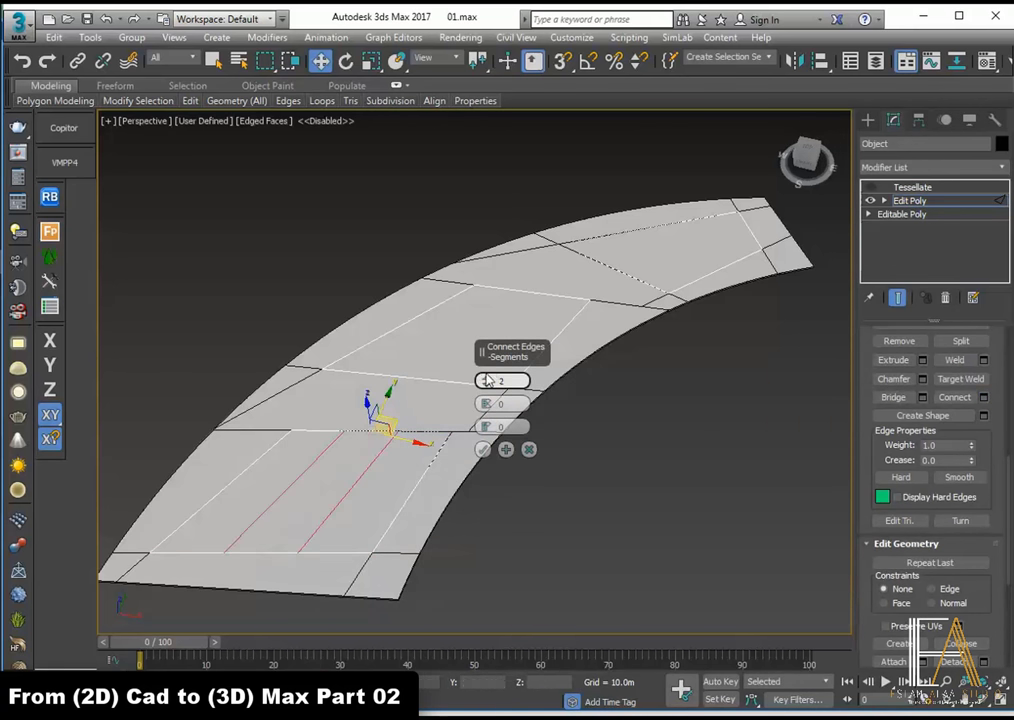
Step: Connect the middle and far panels' edges with a single new edge each
{"action": "middle_click_drag", "start_coordinate": [480, 400], "coordinate": [398, 416]}
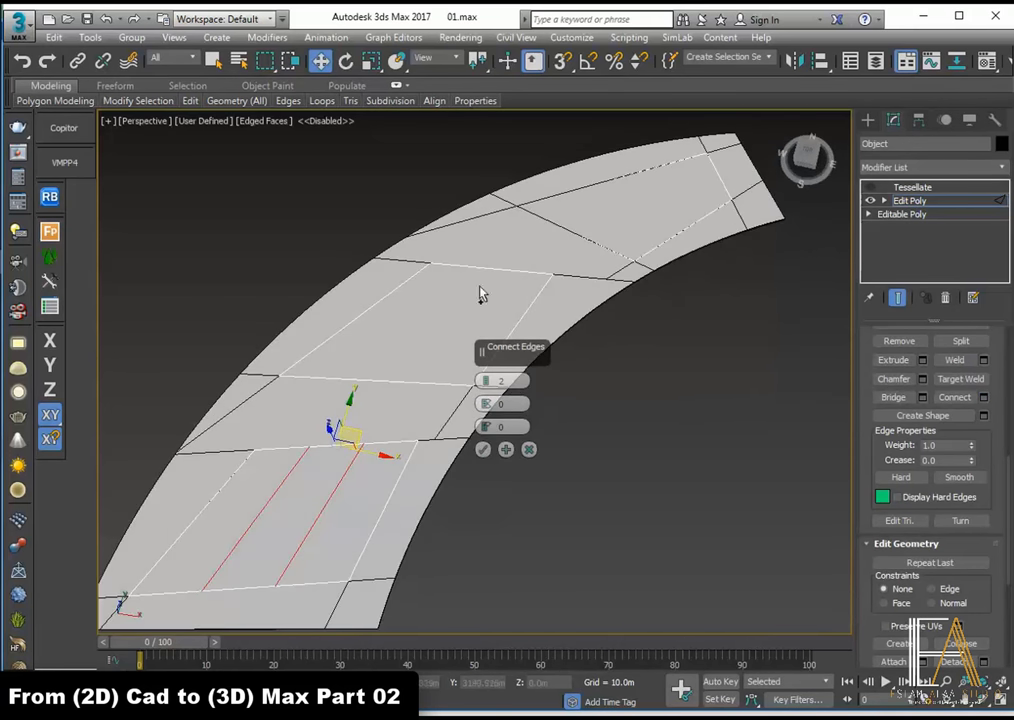
{"action": "middle_click_drag", "start_coordinate": [480, 294], "coordinate": [577, 235]}
{"action": "left_click", "coordinate": [703, 193], "text": "ctrl"}
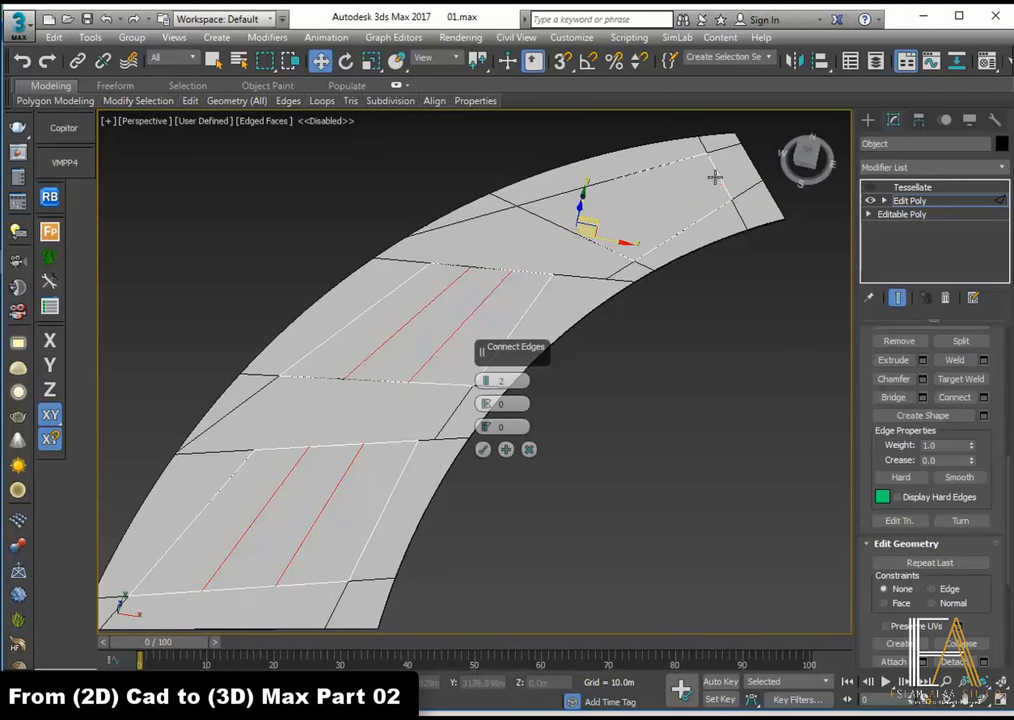
{"action": "left_click", "coordinate": [714, 177], "text": "ctrl"}
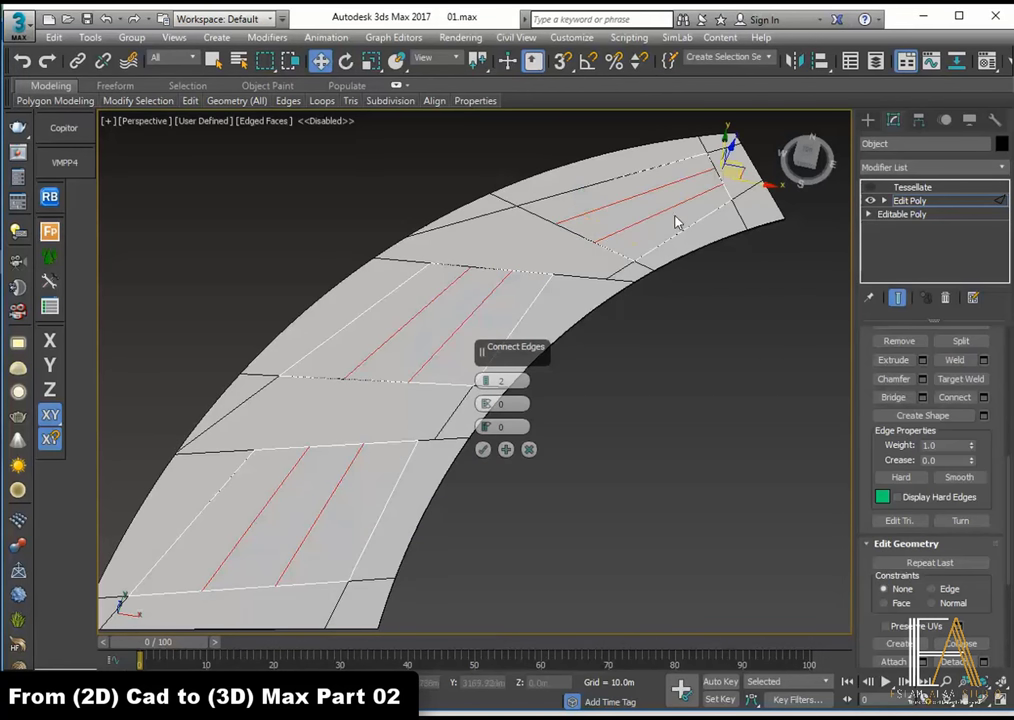
{"action": "left_click", "coordinate": [488, 385]}
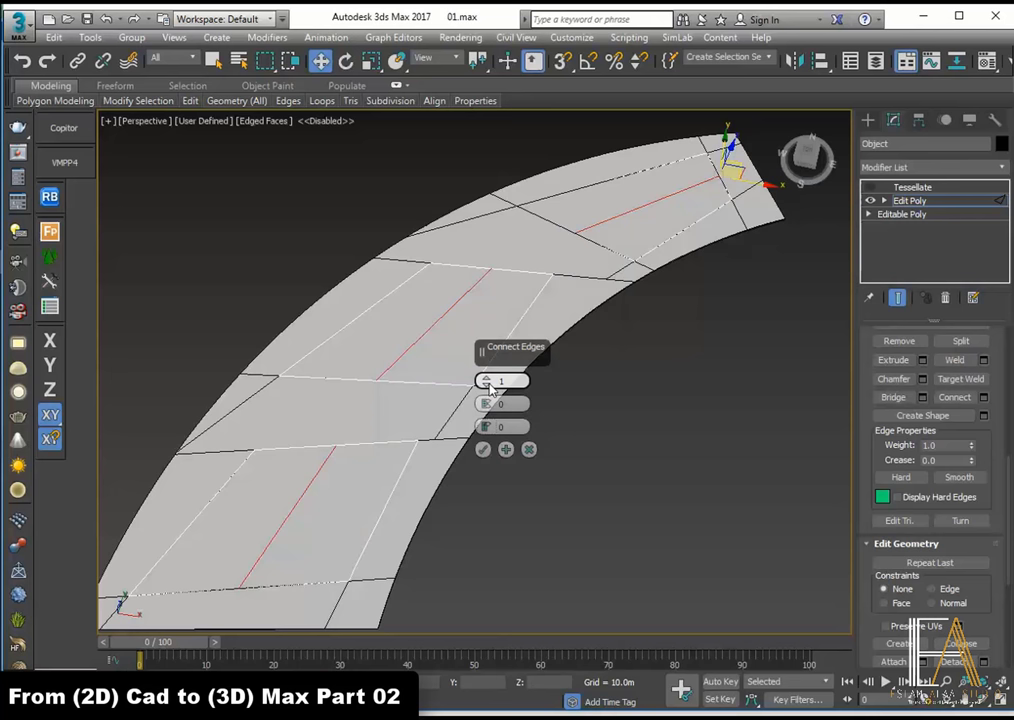
{"action": "left_click", "coordinate": [483, 449]}
Step: Connect the new edges with crossing edges and turn the Tessellate result back on
{"action": "mouse_move", "coordinate": [428, 527]}
{"action": "middle_mouse_down"}
{"action": "mouse_move", "coordinate": [510, 523]}
{"action": "mouse_move", "coordinate": [312, 385]}
{"action": "middle_mouse_up"}
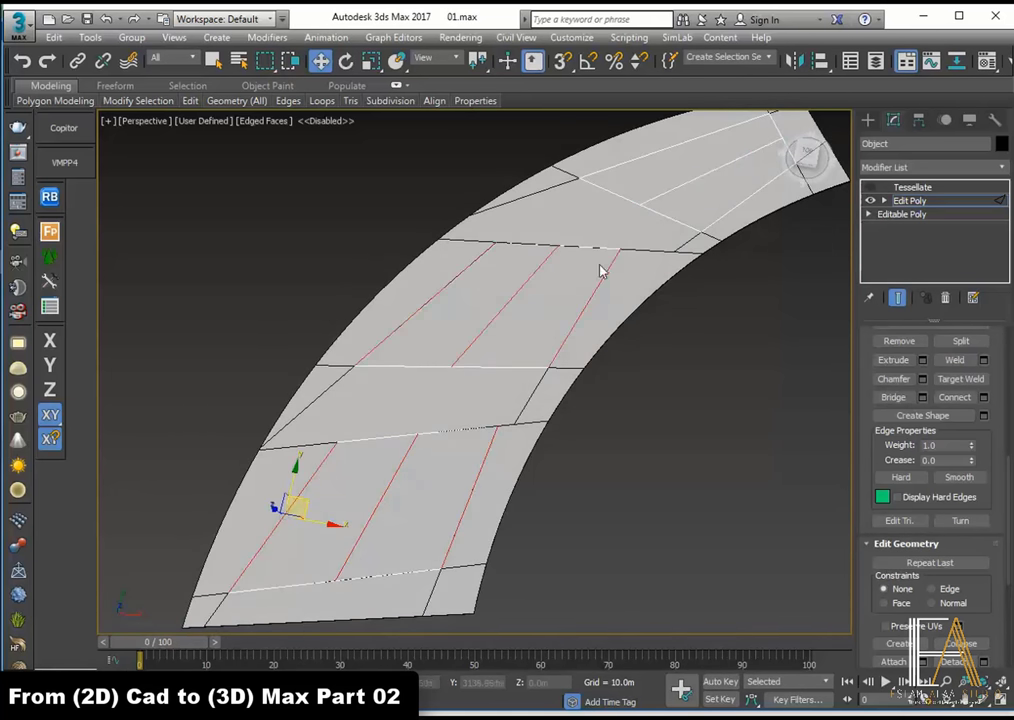
{"action": "middle_click_drag", "start_coordinate": [602, 267], "coordinate": [588, 240]}
{"action": "left_click_drag", "start_coordinate": [731, 301], "coordinate": [704, 294]}
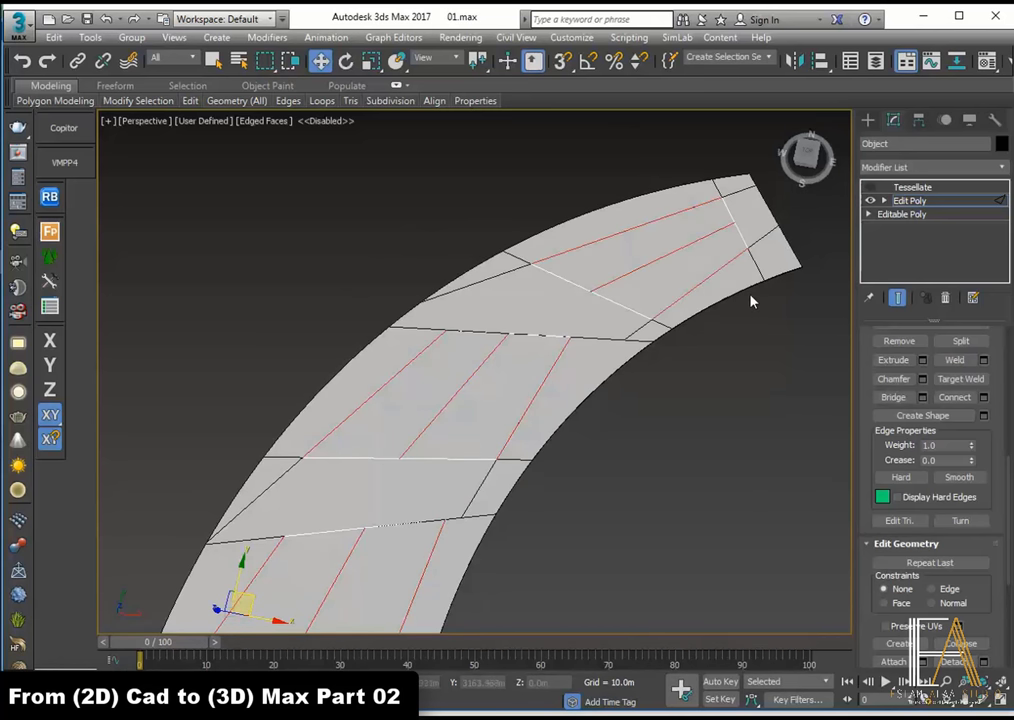
{"action": "left_click", "coordinate": [983, 397]}
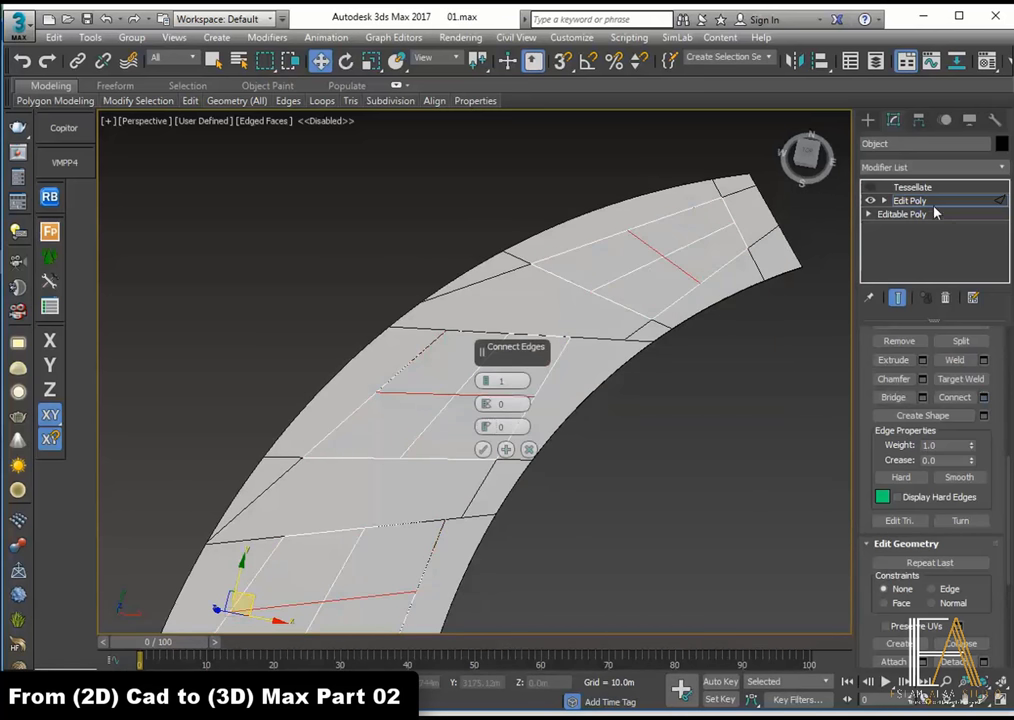
{"action": "left_click", "coordinate": [482, 449]}
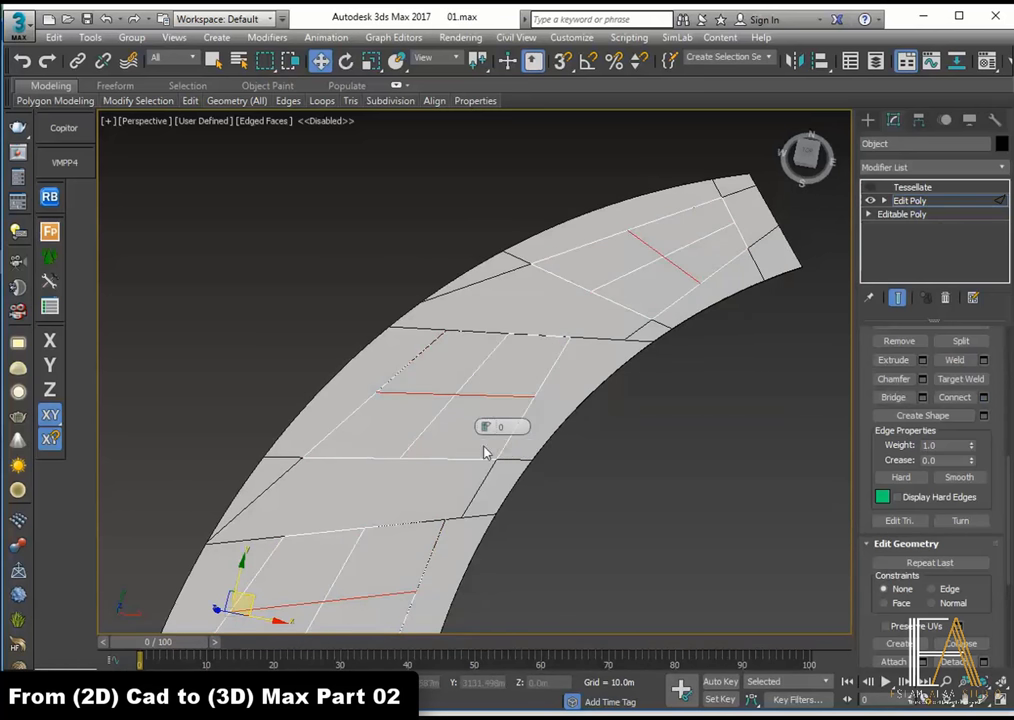
{"action": "left_click", "coordinate": [900, 187]}
{"action": "left_click", "coordinate": [874, 188]}
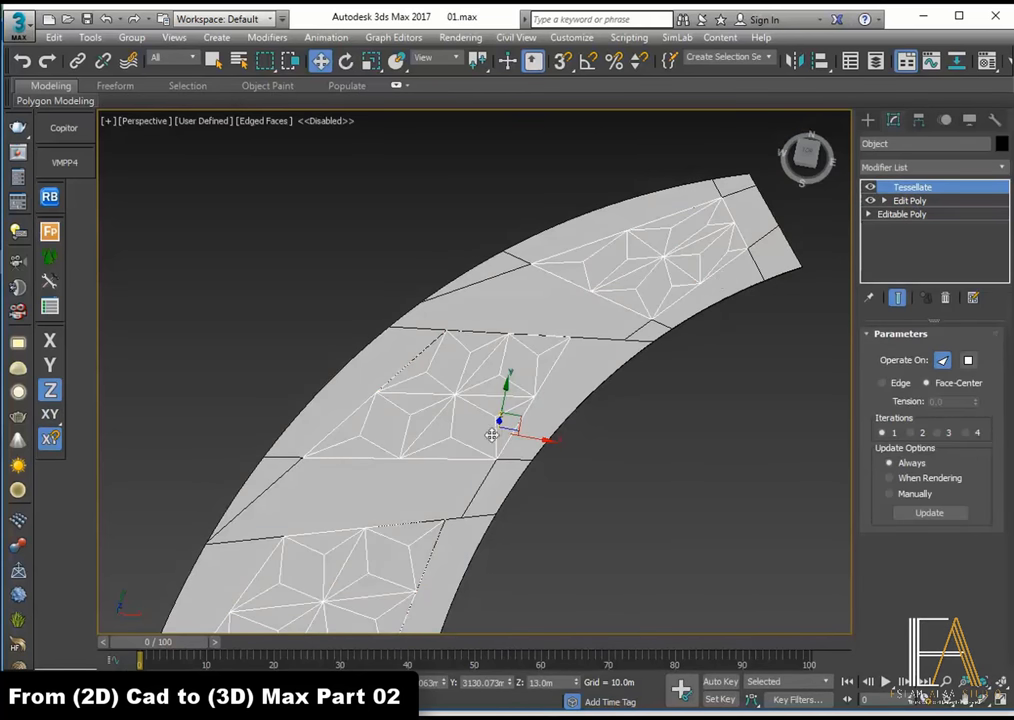
{"action": "mouse_move", "coordinate": [491, 435]}
{"action": "middle_mouse_down", "text": "alt"}
{"action": "mouse_move", "coordinate": [464, 400]}
{"action": "mouse_move", "coordinate": [403, 464]}
{"action": "mouse_move", "coordinate": [385, 435]}
{"action": "mouse_move", "coordinate": [425, 445]}
{"action": "middle_mouse_up", "text": "alt"}
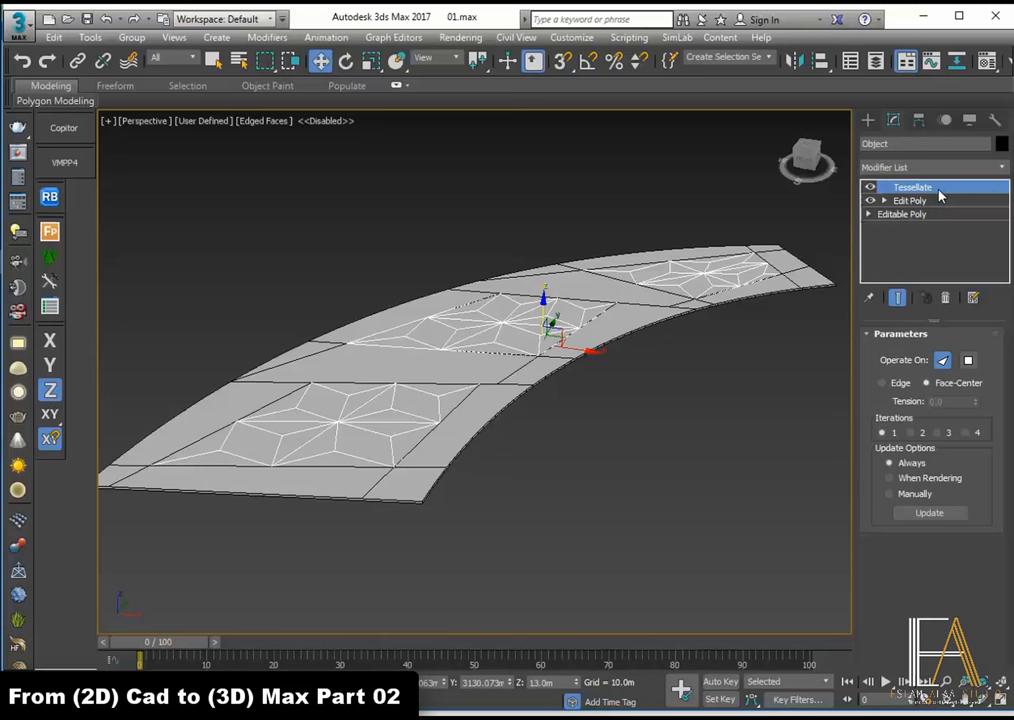
{"action": "left_click", "coordinate": [941, 200]}
Step: Add a second Edit Poly modifier and delete the panels' triangulated interior vertices
{"action": "left_click", "coordinate": [935, 167]}
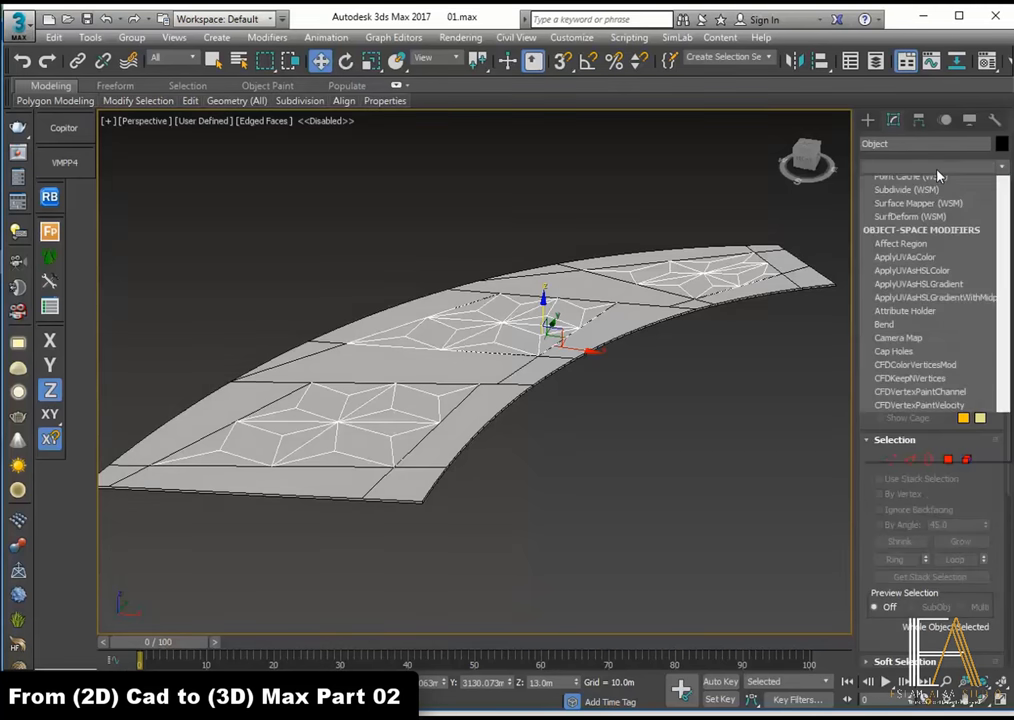
{"action": "scroll", "coordinate": [922, 210], "scroll_direction": "down", "scroll_amount": 5}
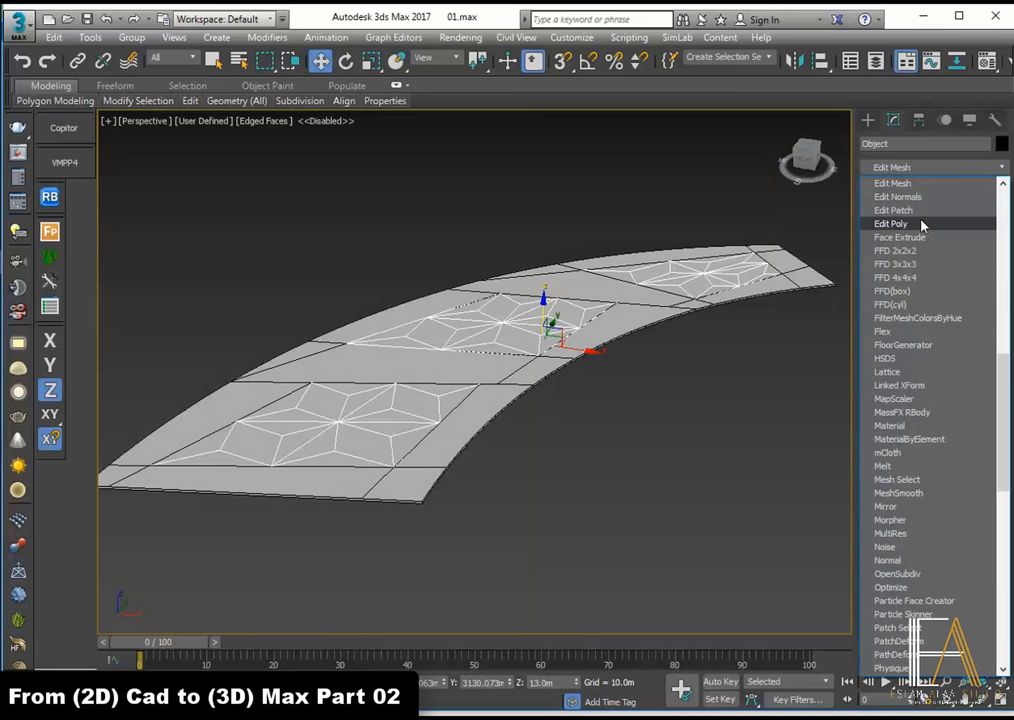
{"action": "left_click", "coordinate": [922, 223]}
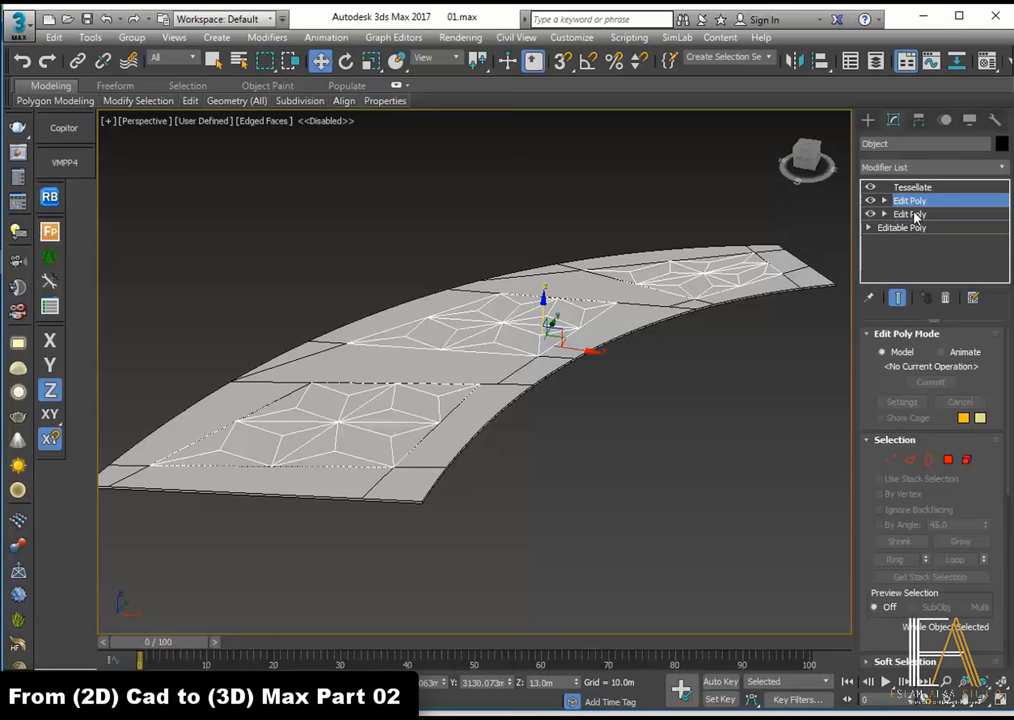
{"action": "left_click", "coordinate": [891, 459]}
{"action": "scroll", "coordinate": [425, 415], "scroll_direction": "up", "scroll_amount": 2}
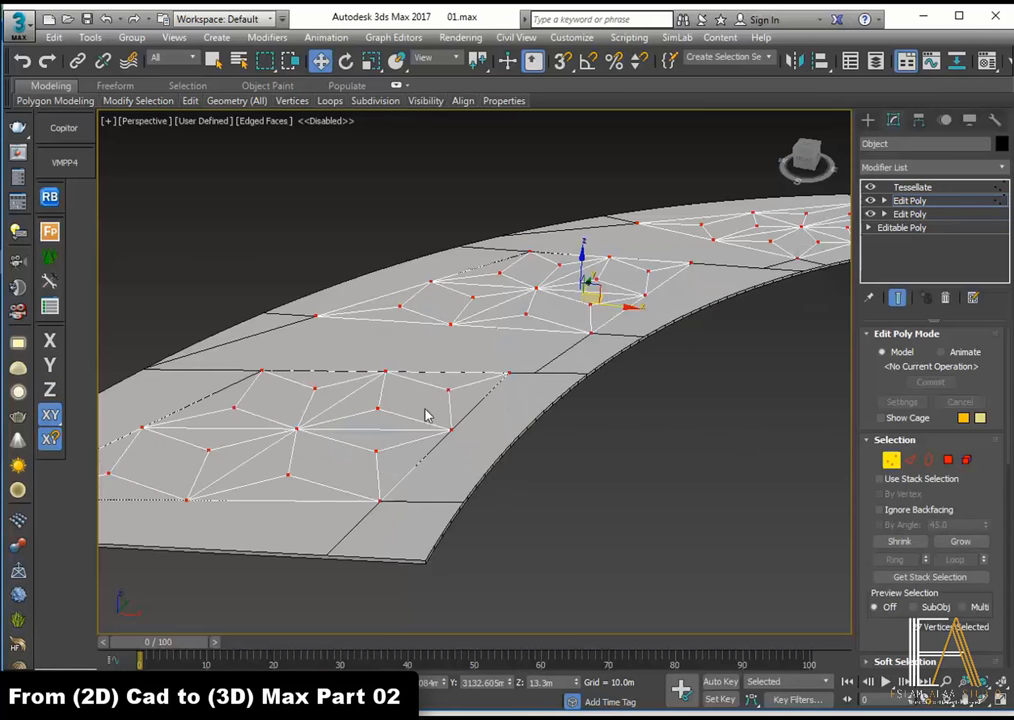
{"action": "key", "text": "Delete"}
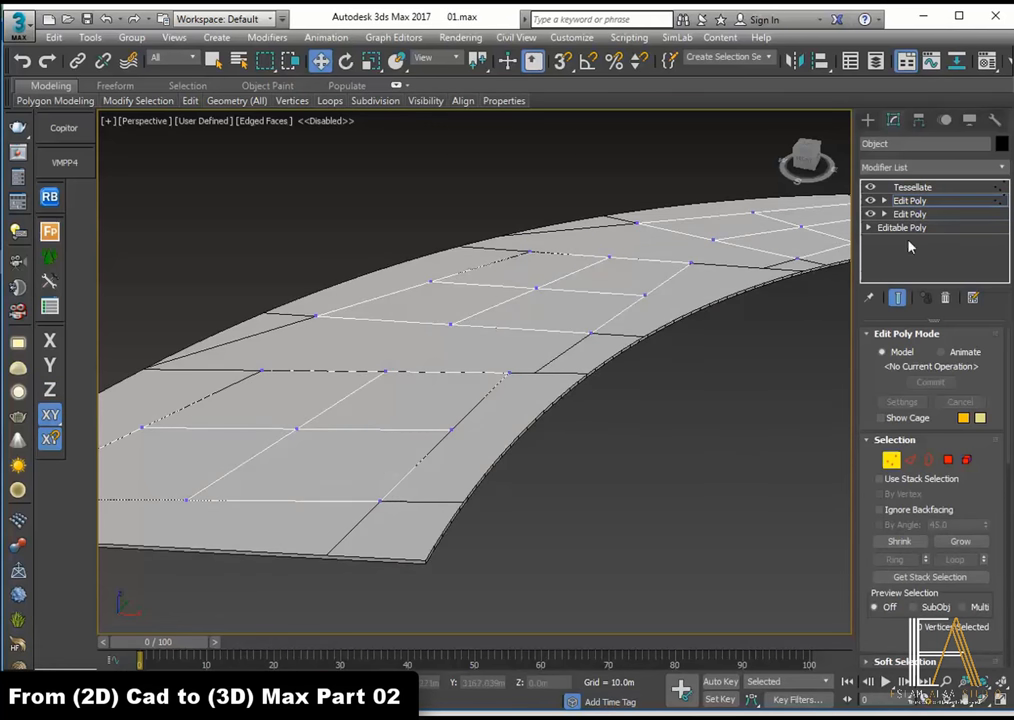
Step: Move the Edit Poly modifier above Tessellate in the stack, in Vertex sub-object mode
{"action": "left_click", "coordinate": [918, 201]}
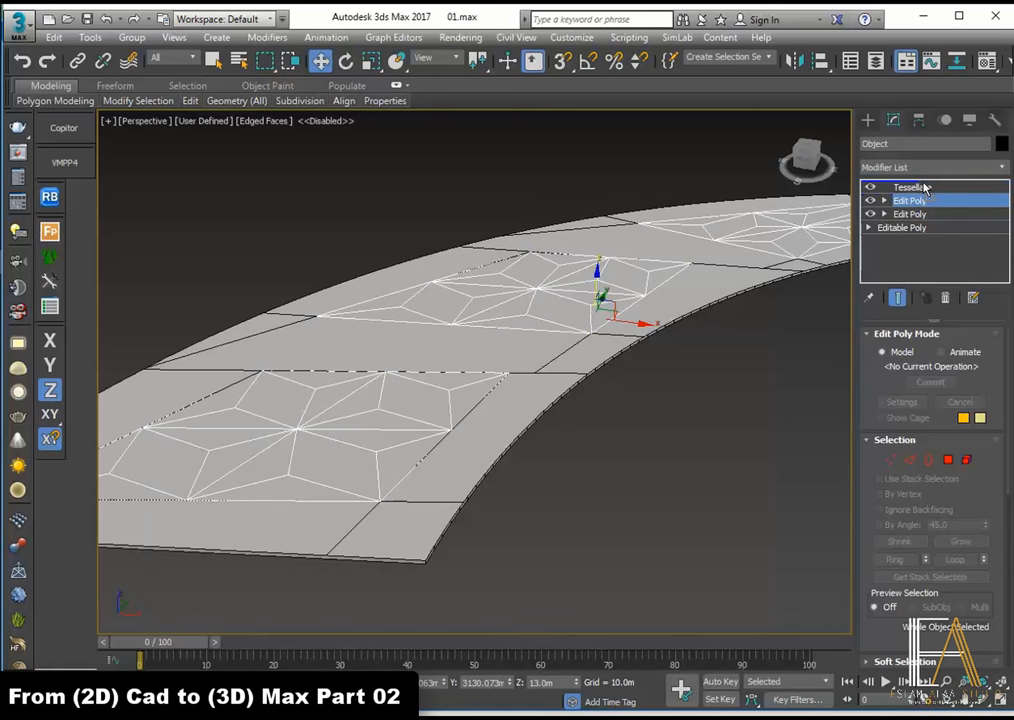
{"action": "left_click_drag", "start_coordinate": [925, 187], "coordinate": [933, 188]}
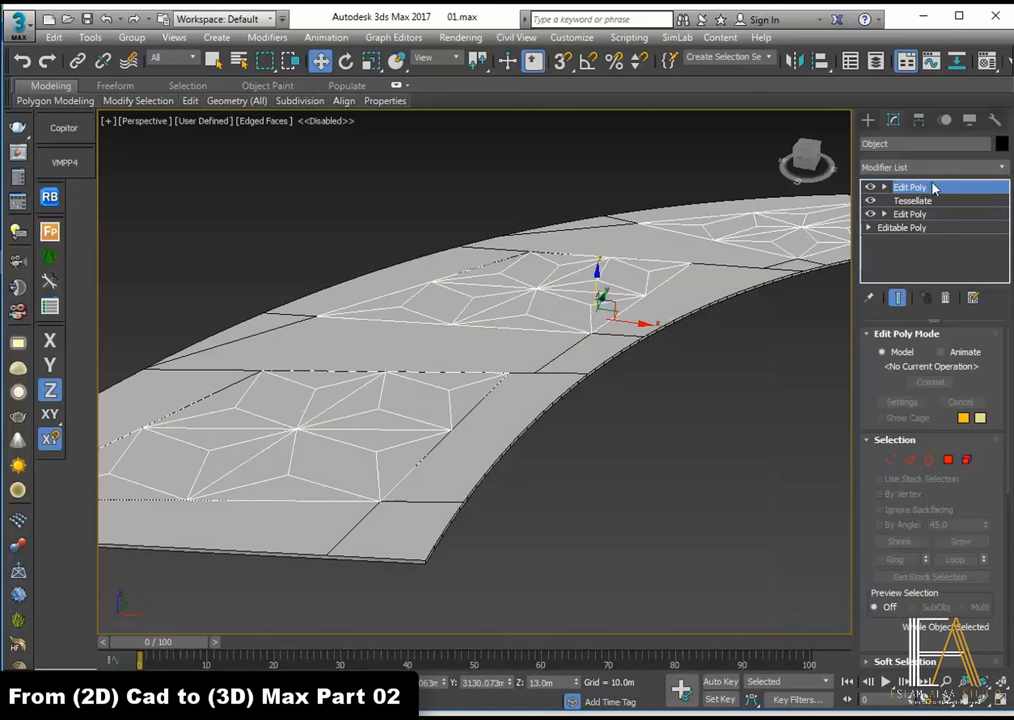
{"action": "left_click", "coordinate": [891, 459]}
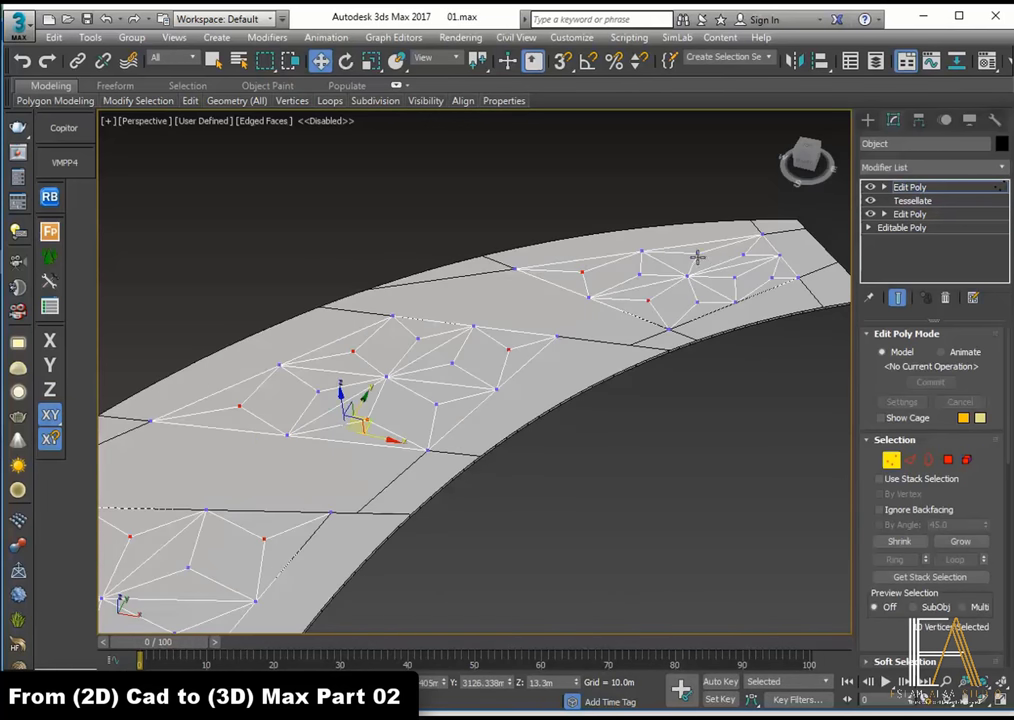
Step: Lift the selected centre vertices straight up into low pyramid peaks, fine-tuning their height
{"action": "middle_click_drag", "start_coordinate": [590, 295], "coordinate": [400, 340], "text": "alt"}
{"action": "key", "text": "F7"}
{"action": "left_click_drag", "start_coordinate": [407, 335], "coordinate": [373, 331]}
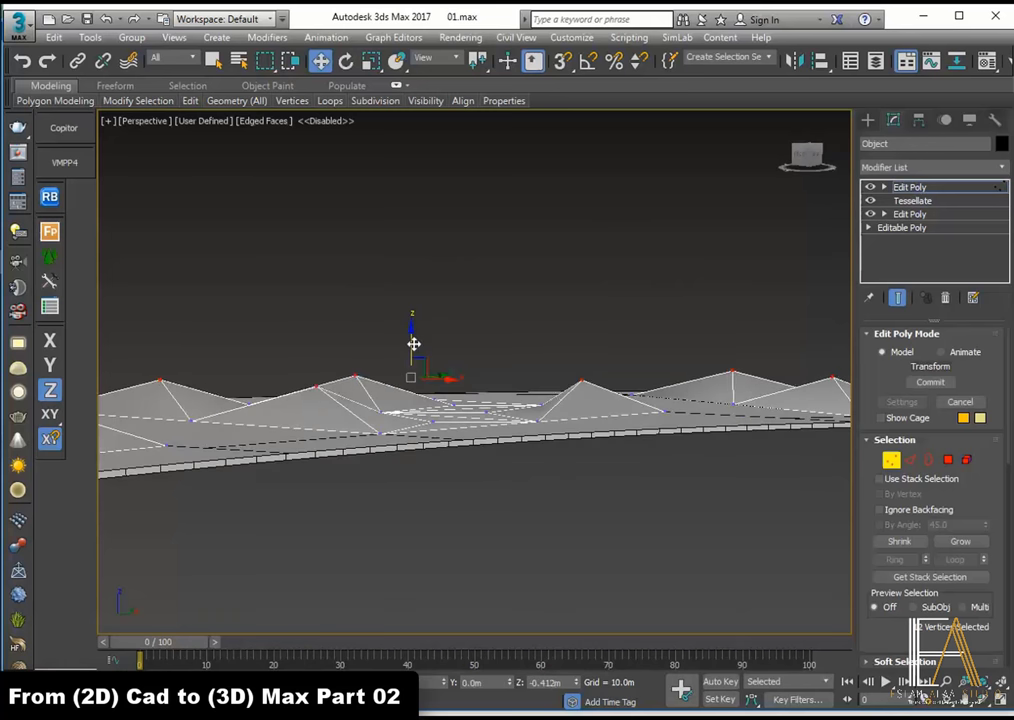
{"action": "mouse_move", "coordinate": [373, 331]}
{"action": "middle_mouse_down", "text": "alt"}
{"action": "mouse_move", "coordinate": [430, 360]}
{"action": "mouse_move", "coordinate": [467, 316]}
{"action": "middle_mouse_up", "text": "alt"}
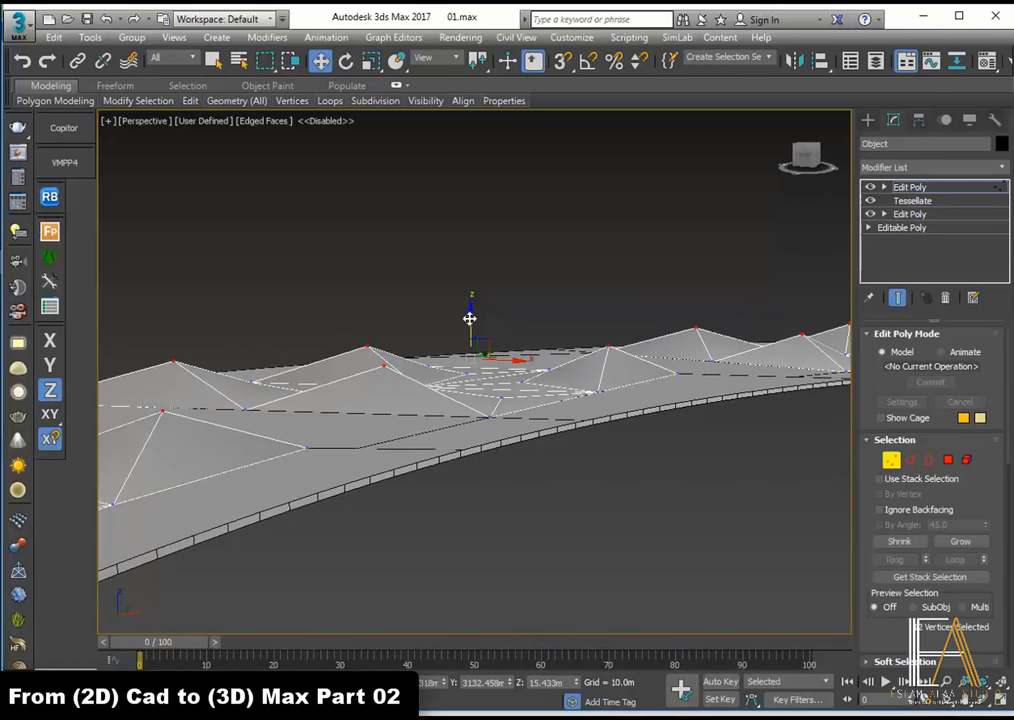
{"action": "left_click_drag", "start_coordinate": [469, 318], "coordinate": [472, 271]}
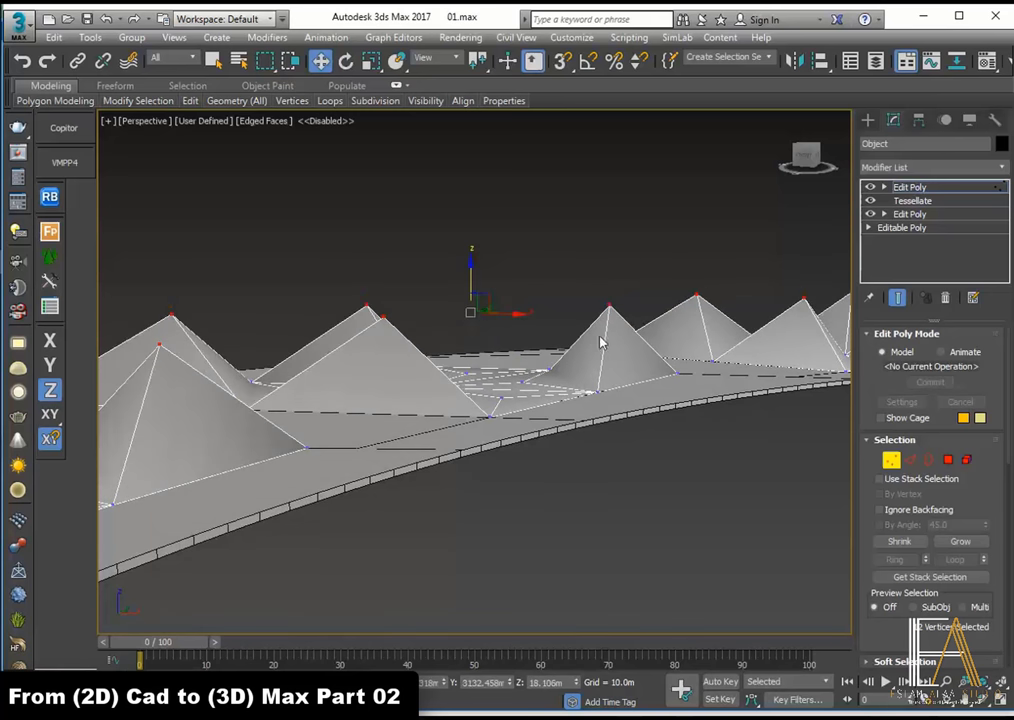
{"action": "scroll", "coordinate": [580, 362], "scroll_direction": "up", "scroll_amount": 2}
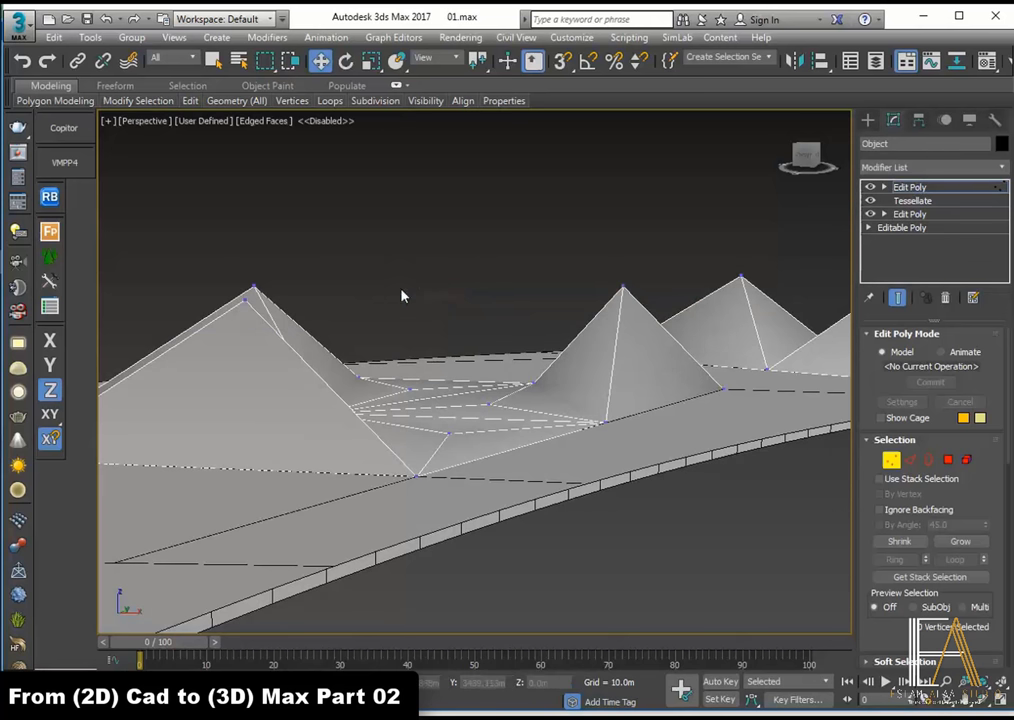
{"action": "mouse_move", "coordinate": [398, 263]}
{"action": "left_mouse_down"}
{"action": "mouse_move", "coordinate": [399, 336]}
{"action": "mouse_move", "coordinate": [400, 309]}
{"action": "left_mouse_up"}
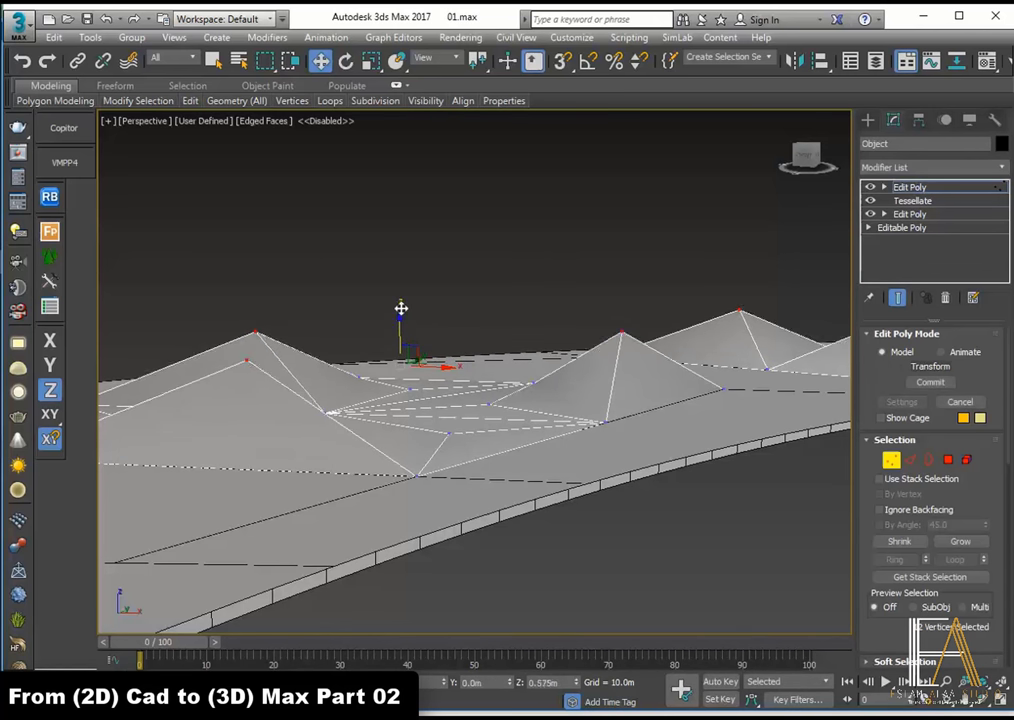
{"action": "left_click_drag", "start_coordinate": [400, 309], "coordinate": [398, 326]}
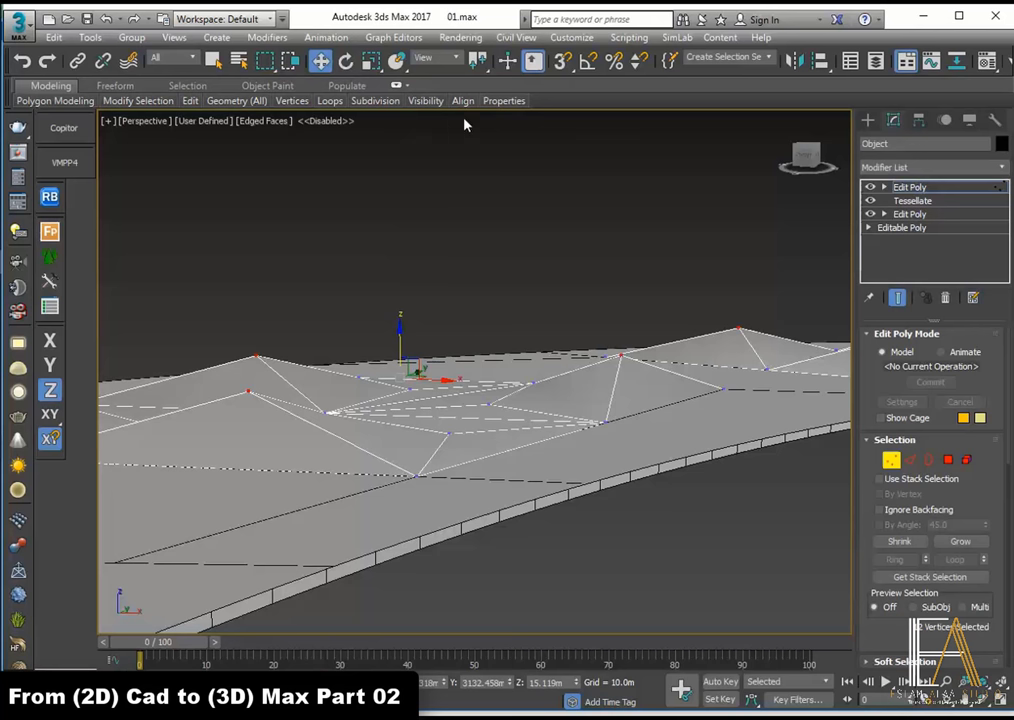
{"action": "left_click_drag", "start_coordinate": [403, 333], "coordinate": [403, 325]}
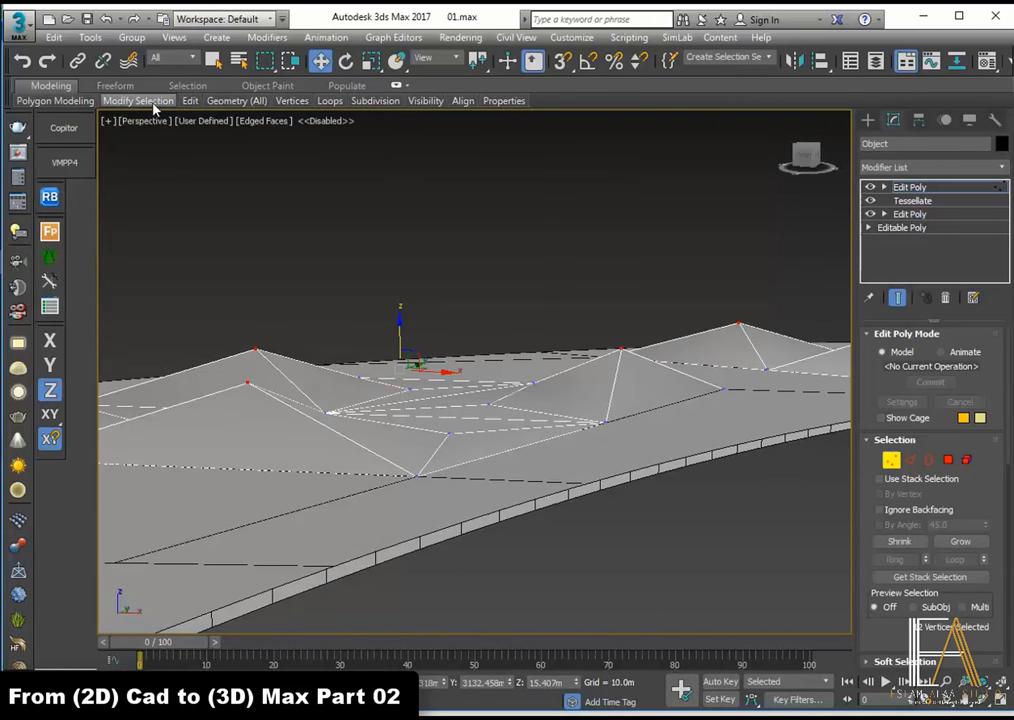
{"action": "mouse_move", "coordinate": [504, 101]}
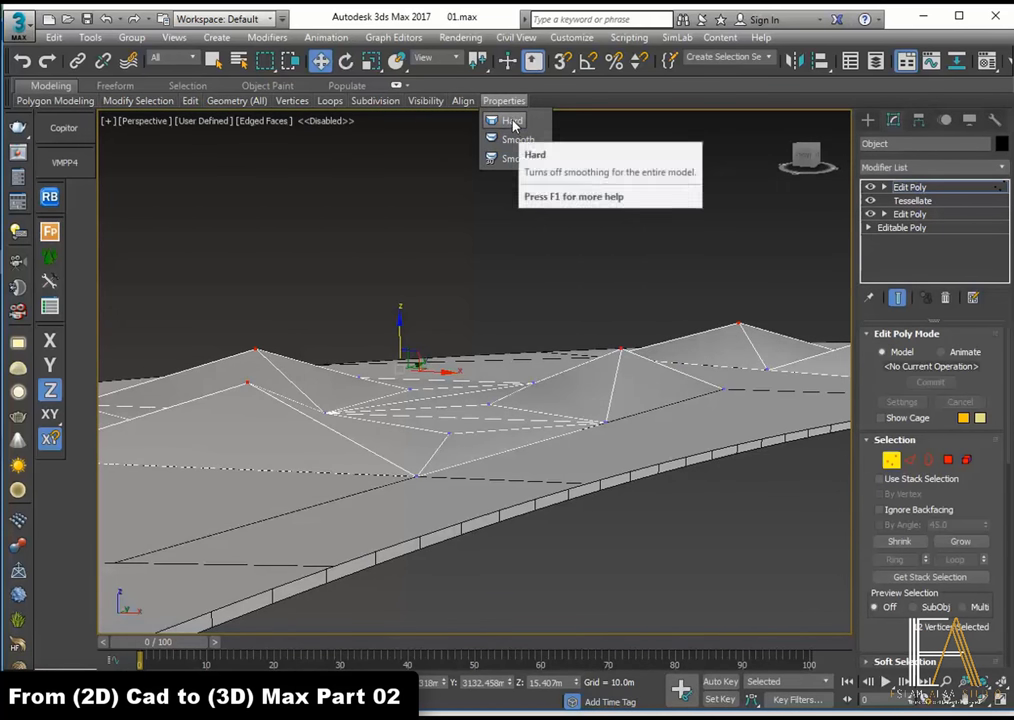
Step: Set the peaked panel mesh to Hard smoothing so each triangular facet shades flat
{"action": "left_click", "coordinate": [513, 121]}
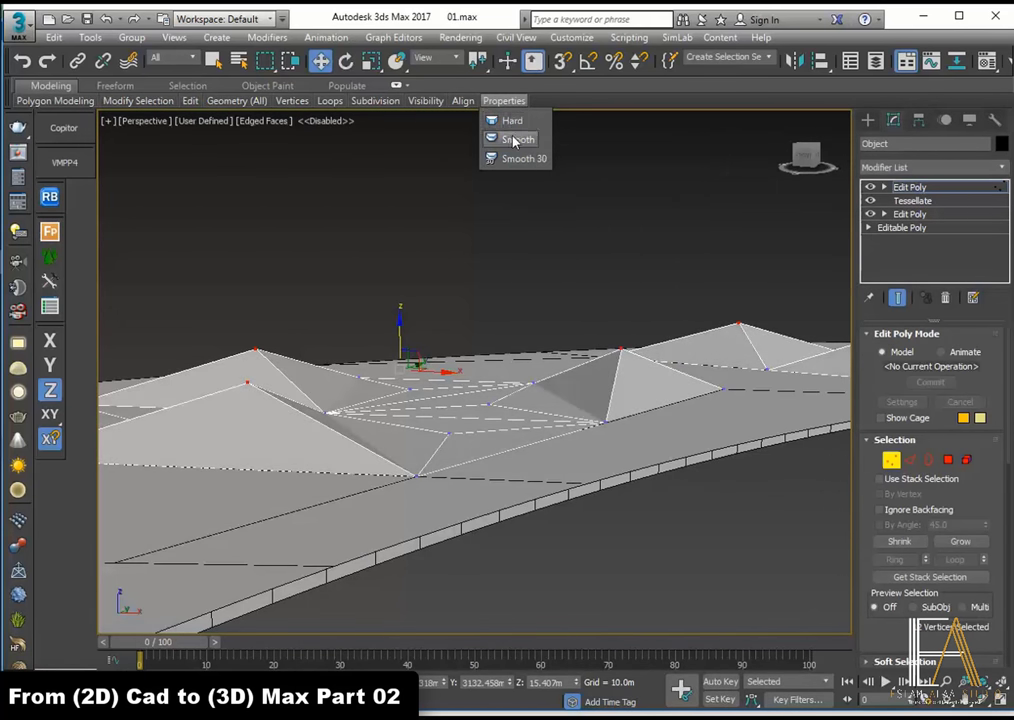
{"action": "left_click", "coordinate": [512, 139]}
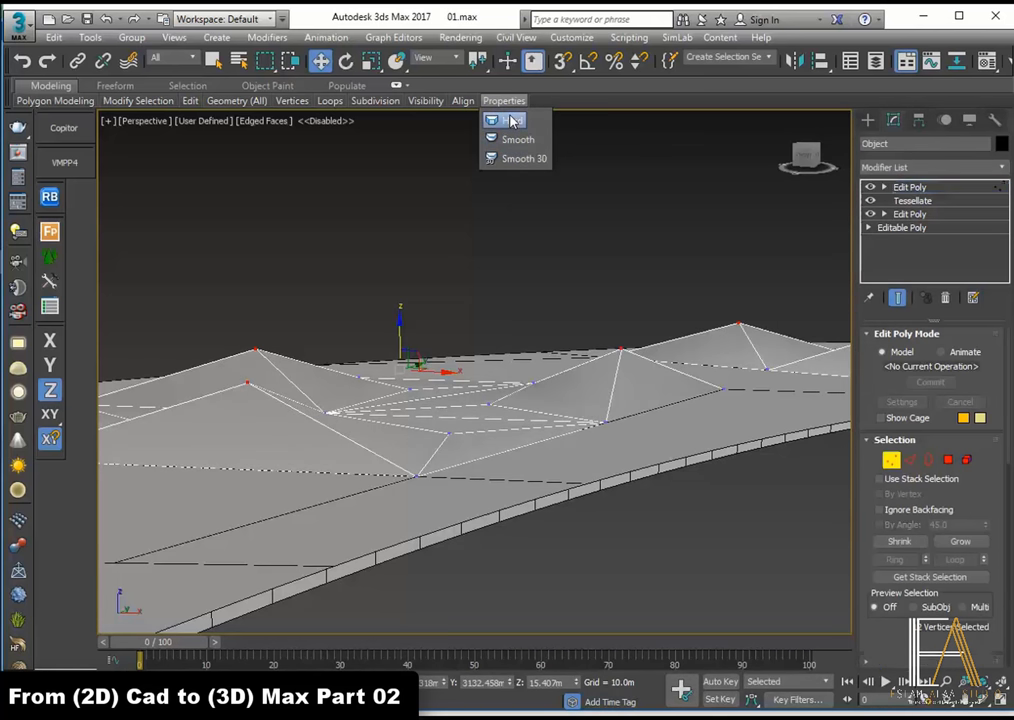
{"action": "left_click", "coordinate": [513, 121]}
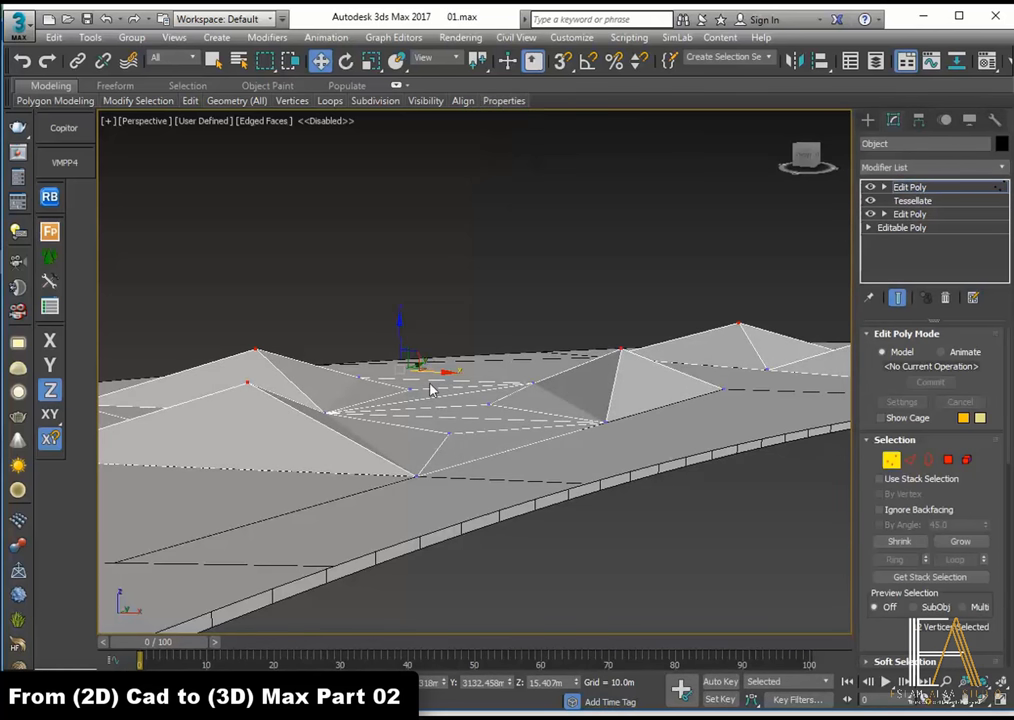
{"action": "scroll", "coordinate": [463, 400], "scroll_direction": "down", "scroll_amount": 3}
{"action": "middle_click_drag", "start_coordinate": [463, 400], "coordinate": [480, 414], "text": "alt"}
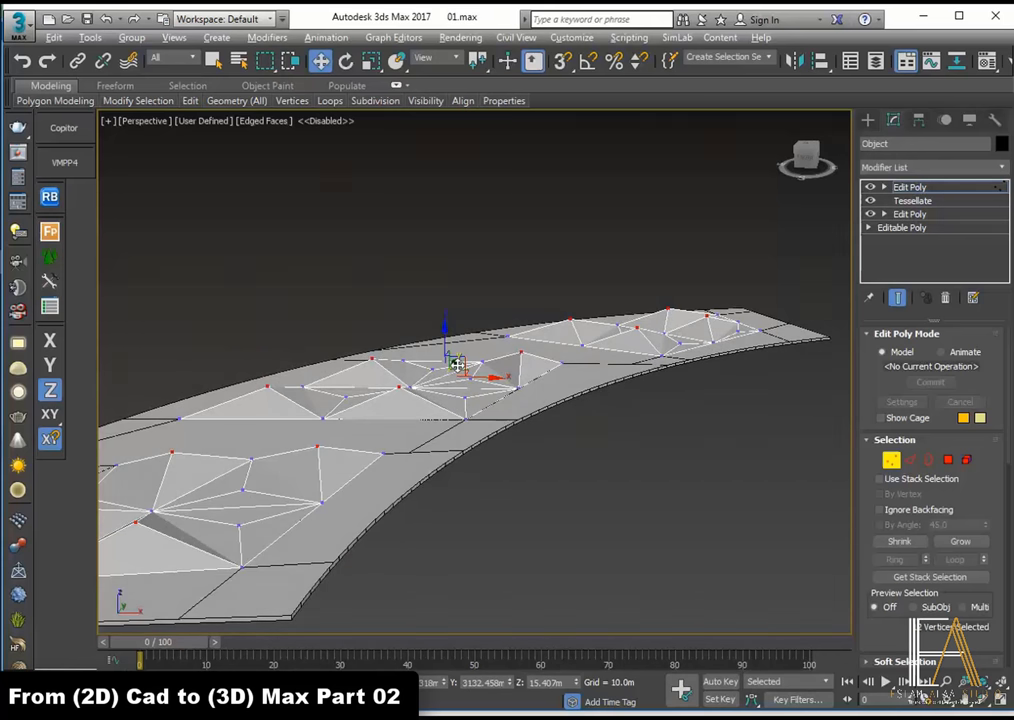
{"action": "scroll", "coordinate": [432, 424], "scroll_direction": "up", "scroll_amount": 2}
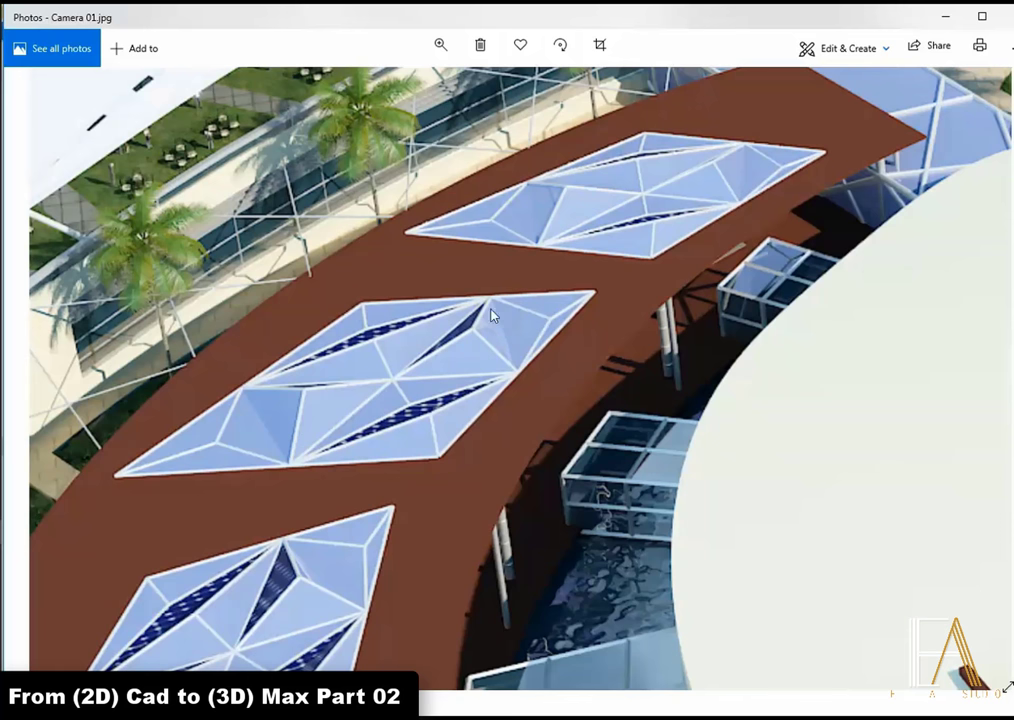
{"action": "scroll", "coordinate": [500, 319], "scroll_direction": "up", "scroll_amount": 2}
{"action": "scroll", "coordinate": [523, 201], "scroll_direction": "up", "scroll_amount": 1}
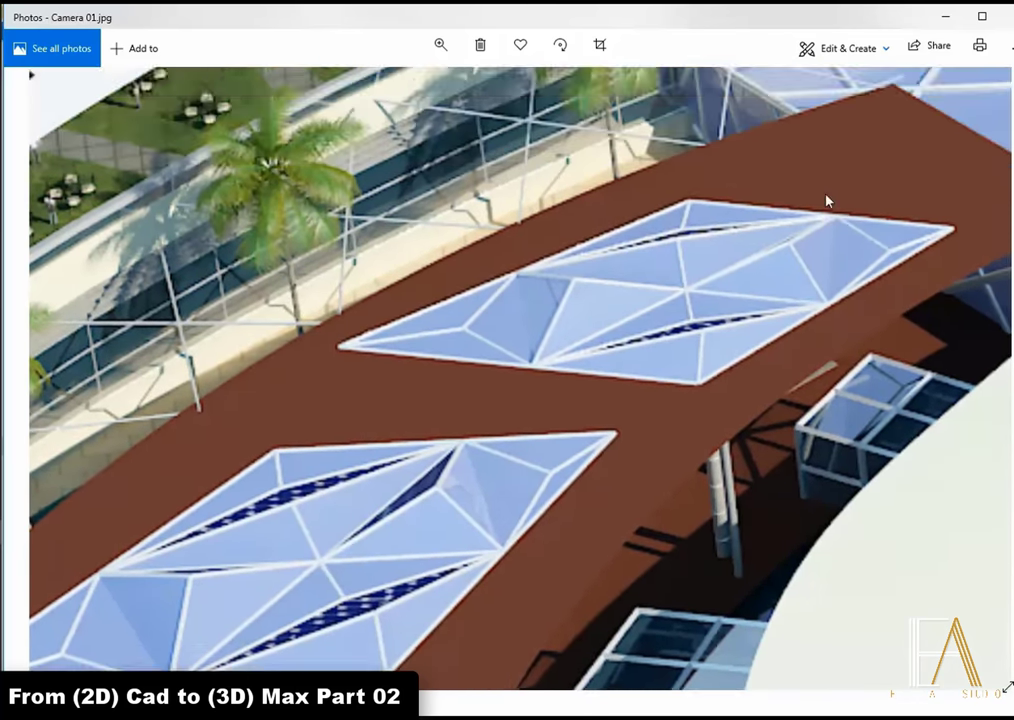
{"action": "left_click_drag", "start_coordinate": [845, 123], "coordinate": [844, 312]}
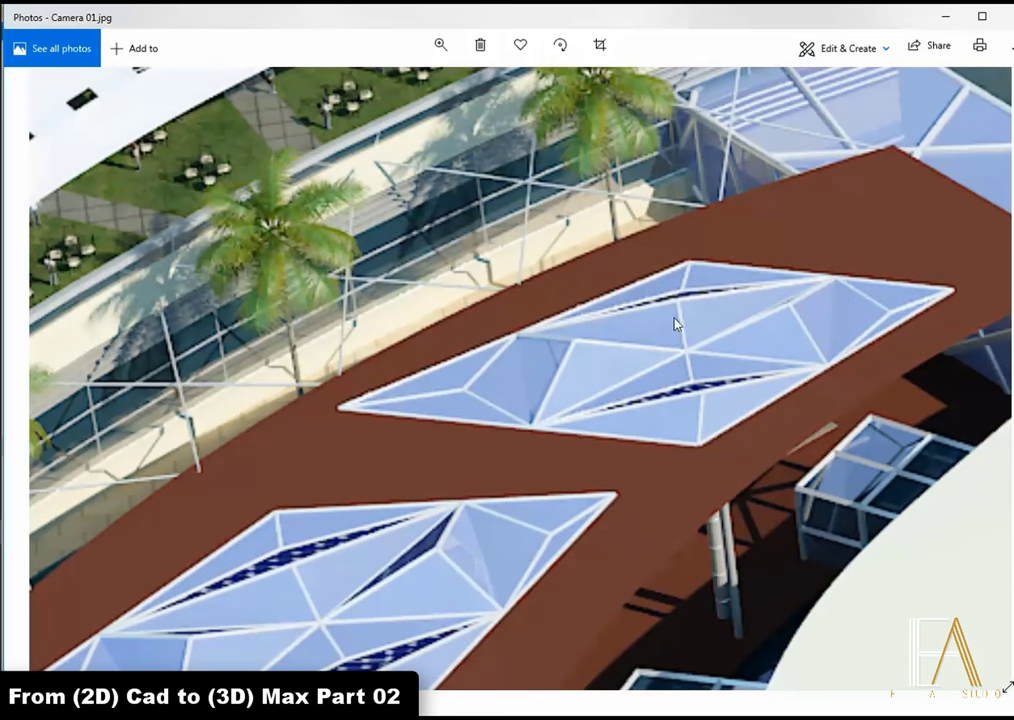
{"action": "scroll", "coordinate": [676, 323], "scroll_direction": "down", "scroll_amount": 3}
{"action": "scroll", "coordinate": [383, 548], "scroll_direction": "up", "scroll_amount": 2}
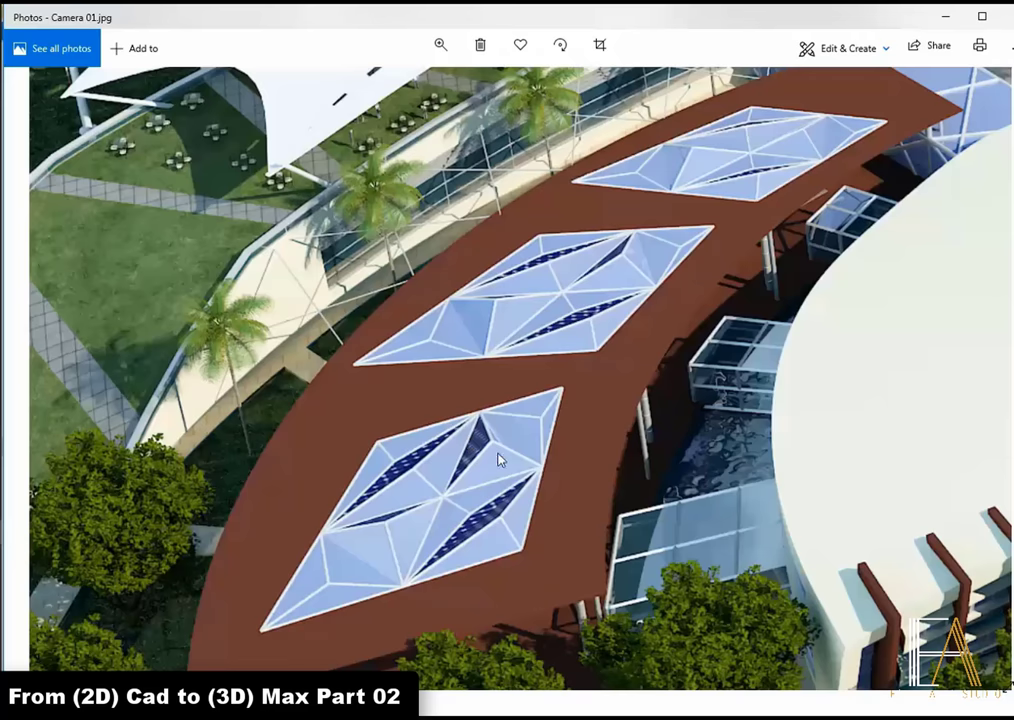
{"action": "scroll", "coordinate": [498, 458], "scroll_direction": "up", "scroll_amount": 2}
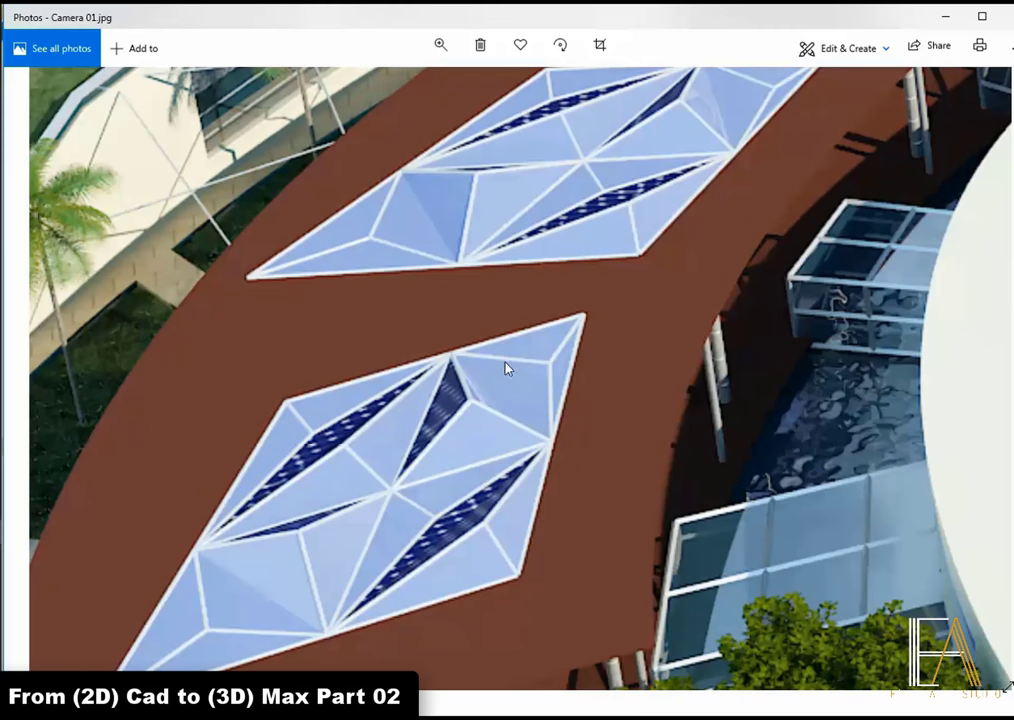
{"action": "scroll", "coordinate": [507, 367], "scroll_direction": "down", "scroll_amount": 3}
{"action": "scroll", "coordinate": [600, 292], "scroll_direction": "down", "scroll_amount": 1}
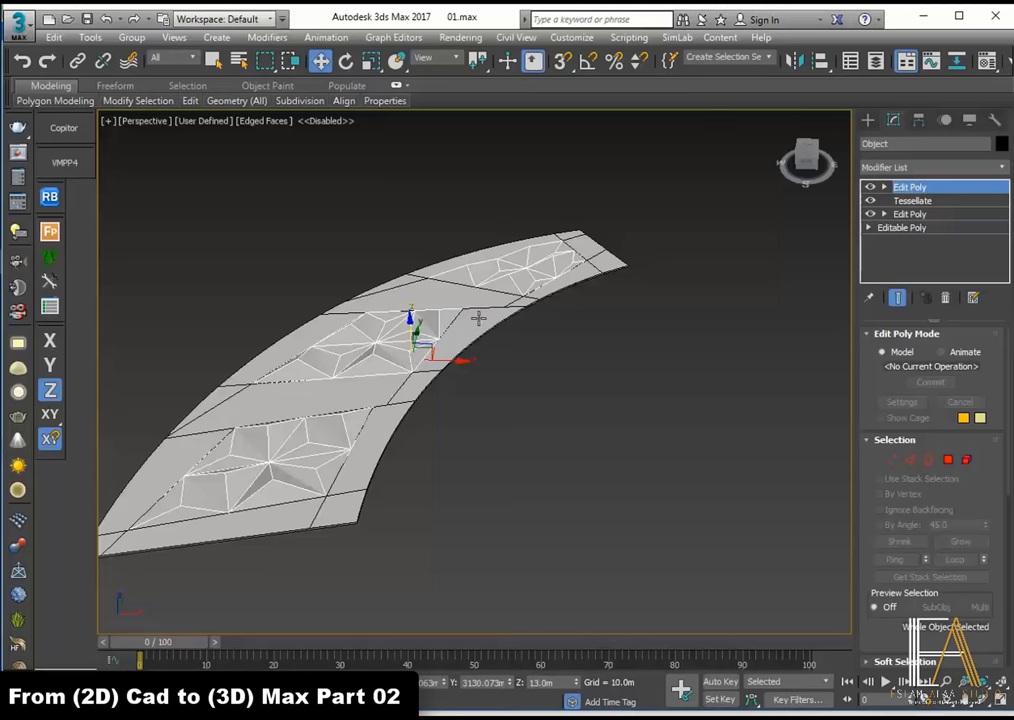
Step: Clone the peaked panel mesh as an independent copy, Object015
{"action": "right_click", "coordinate": [418, 316]}
{"action": "left_click", "coordinate": [474, 421]}
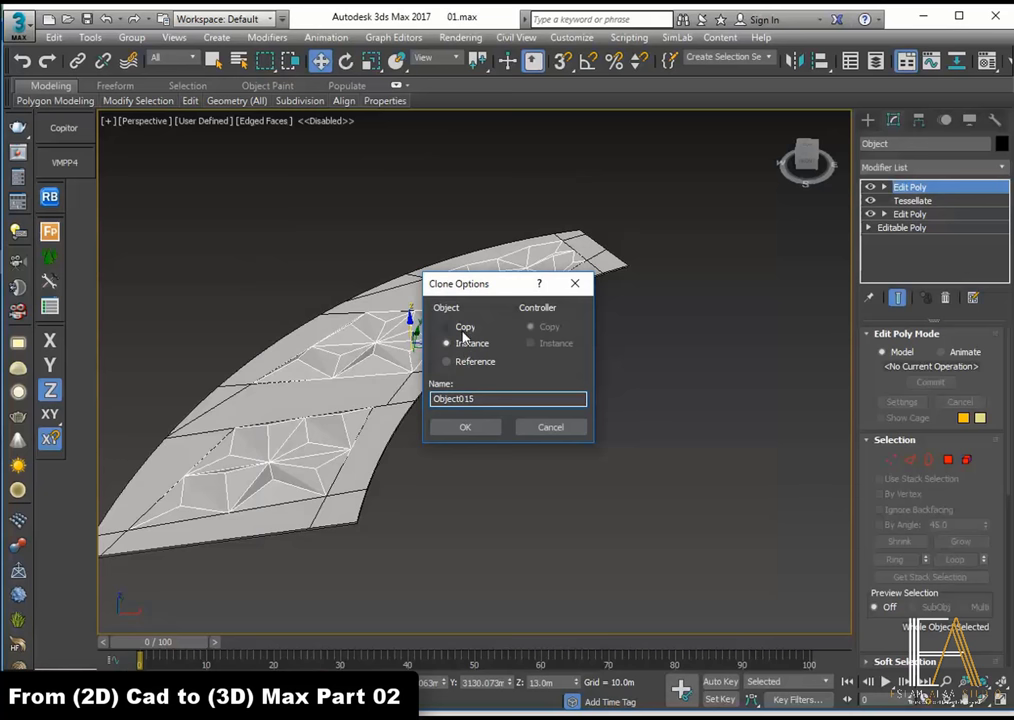
{"action": "left_click", "coordinate": [463, 336]}
{"action": "left_click", "coordinate": [465, 426]}
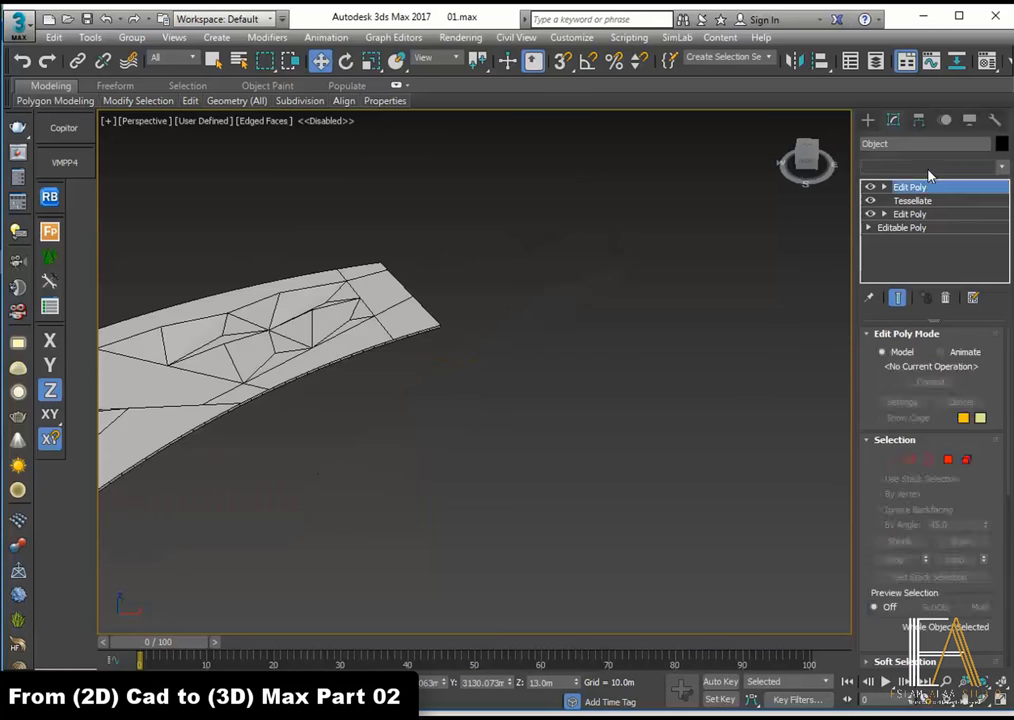
Step: Add a Lattice modifier to the copy with Struts Only from Edges and 0.2m radius
{"action": "left_click", "coordinate": [928, 168]}
{"action": "left_click", "coordinate": [414, 294]}
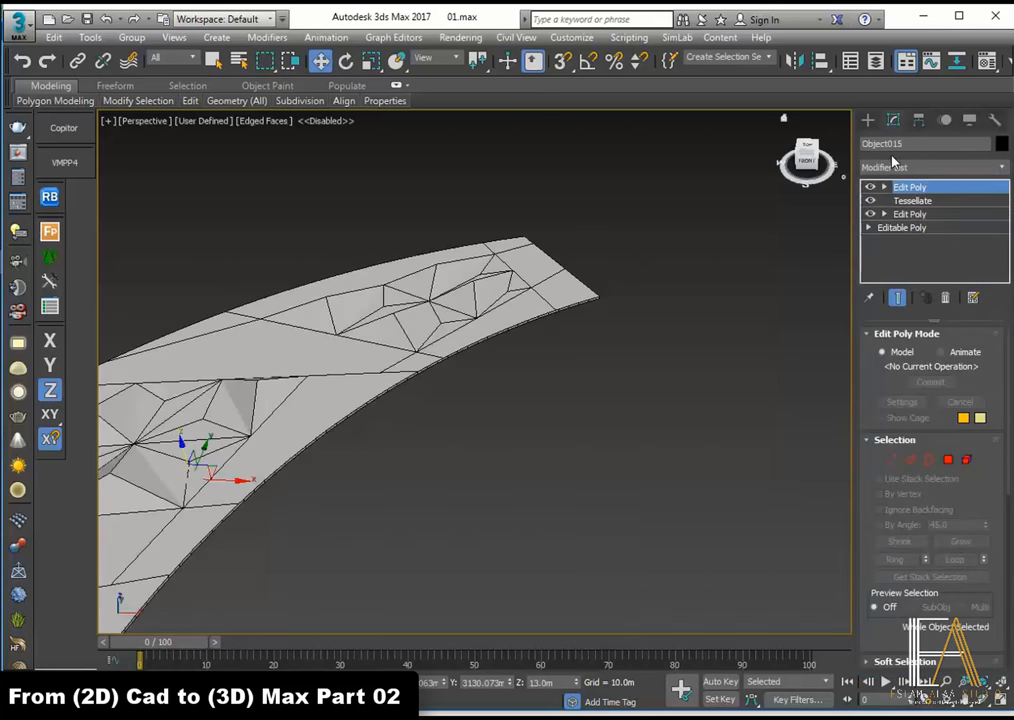
{"action": "left_click", "coordinate": [895, 166]}
{"action": "key", "text": "l"}
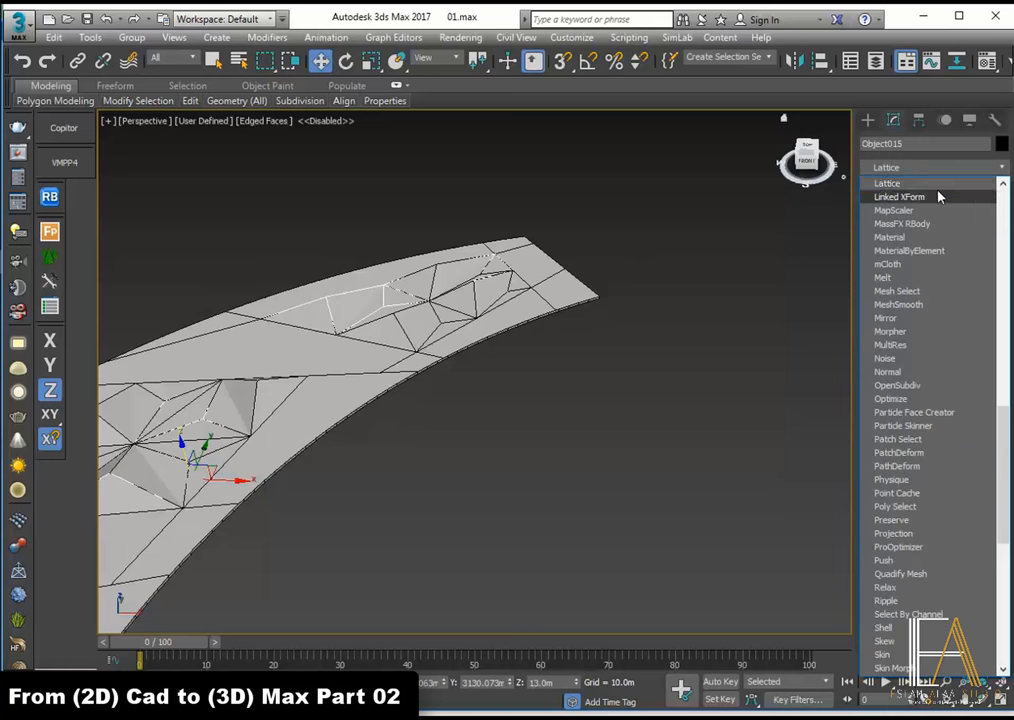
{"action": "left_click", "coordinate": [915, 184]}
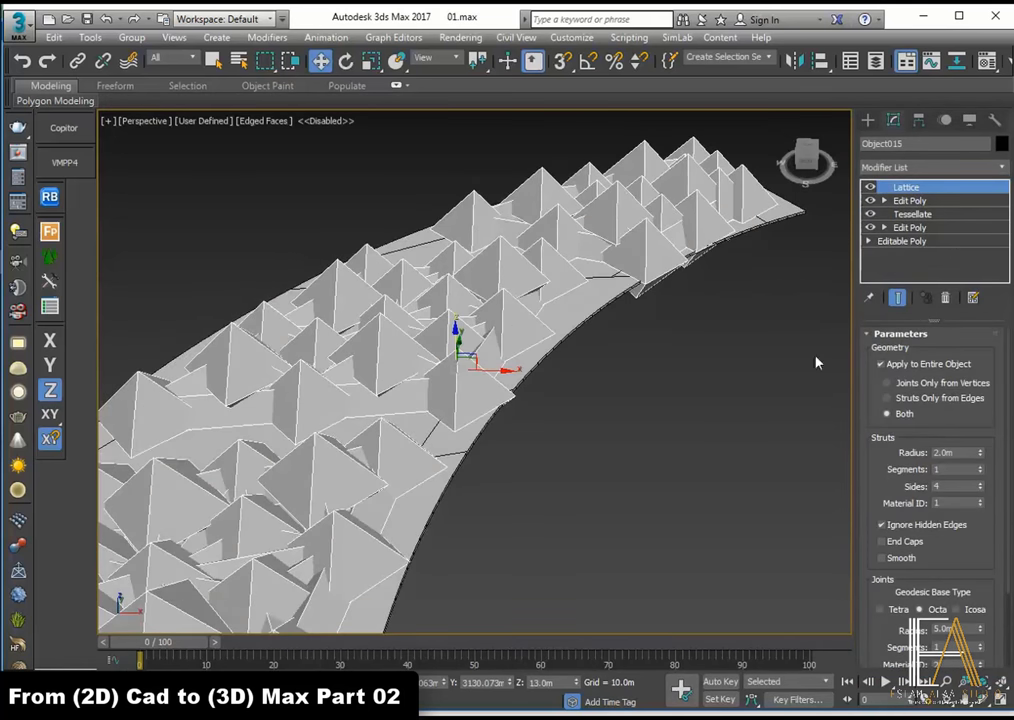
{"action": "left_click", "coordinate": [886, 398]}
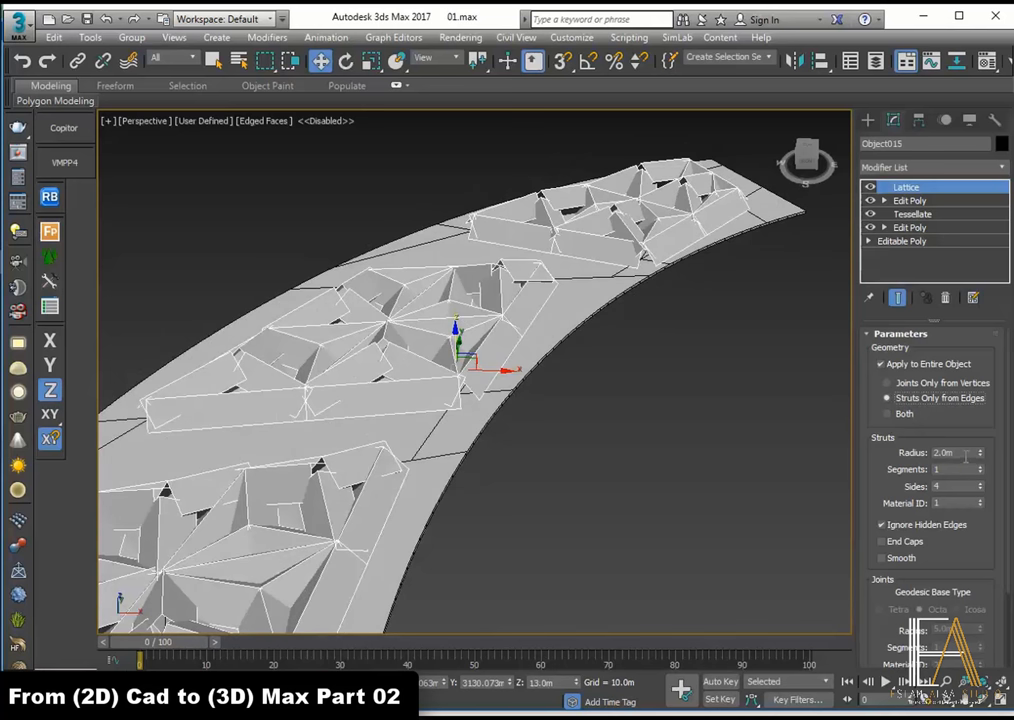
{"action": "double_click", "coordinate": [955, 452]}
{"action": "type", "text": "0.2"}
{"action": "key", "text": "Return"}
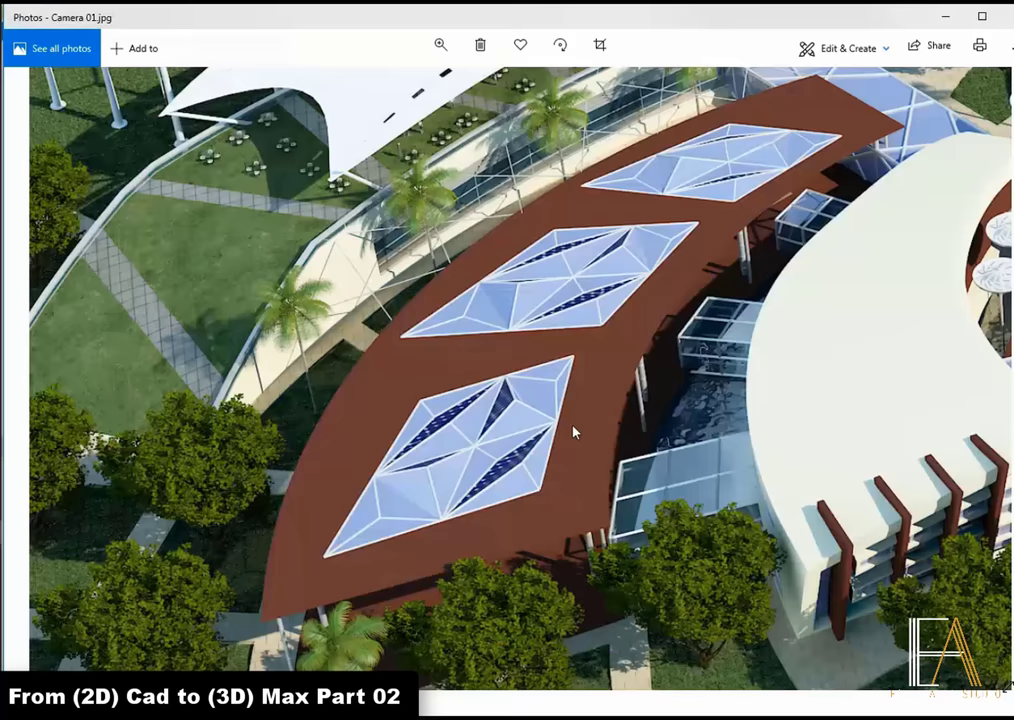
Step: Pan, zoom and step through the reference renders in Photos
{"action": "left_click_drag", "start_coordinate": [572, 430], "coordinate": [684, 258]}
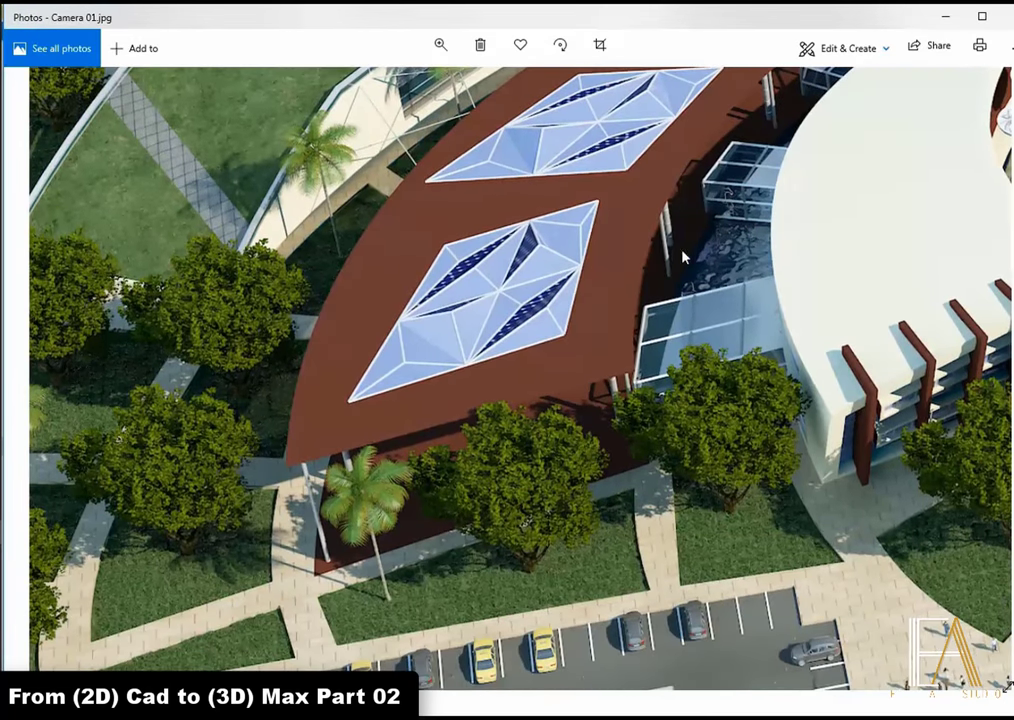
{"action": "scroll", "coordinate": [693, 215], "scroll_direction": "down", "scroll_amount": 2}
{"action": "scroll", "coordinate": [660, 205], "scroll_direction": "down", "scroll_amount": 3}
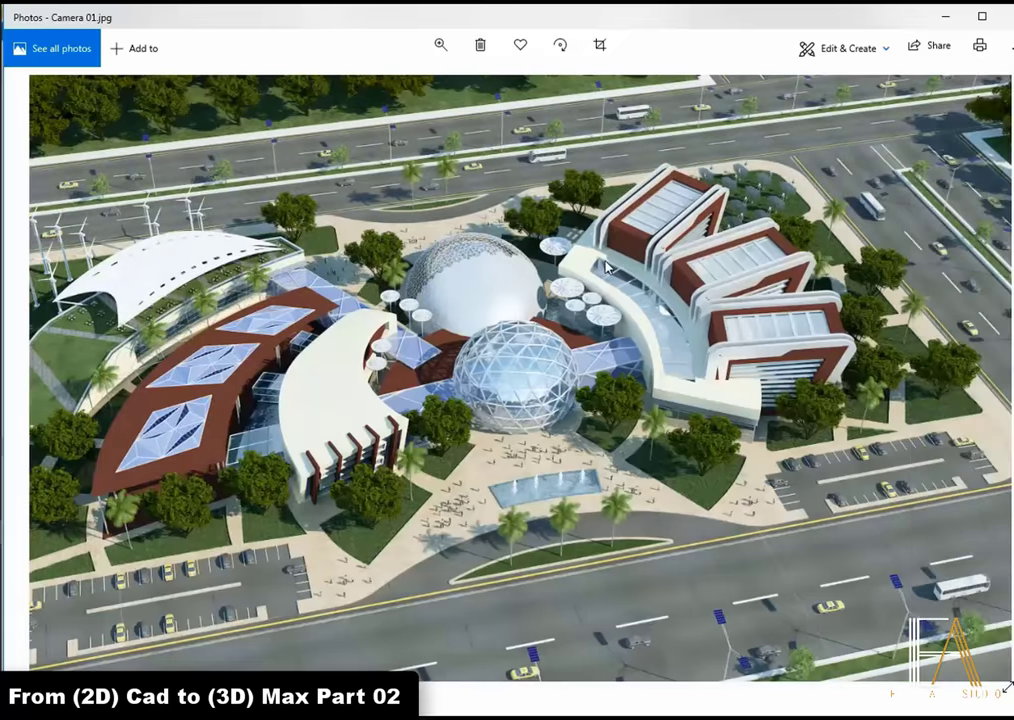
{"action": "key", "text": "Right"}
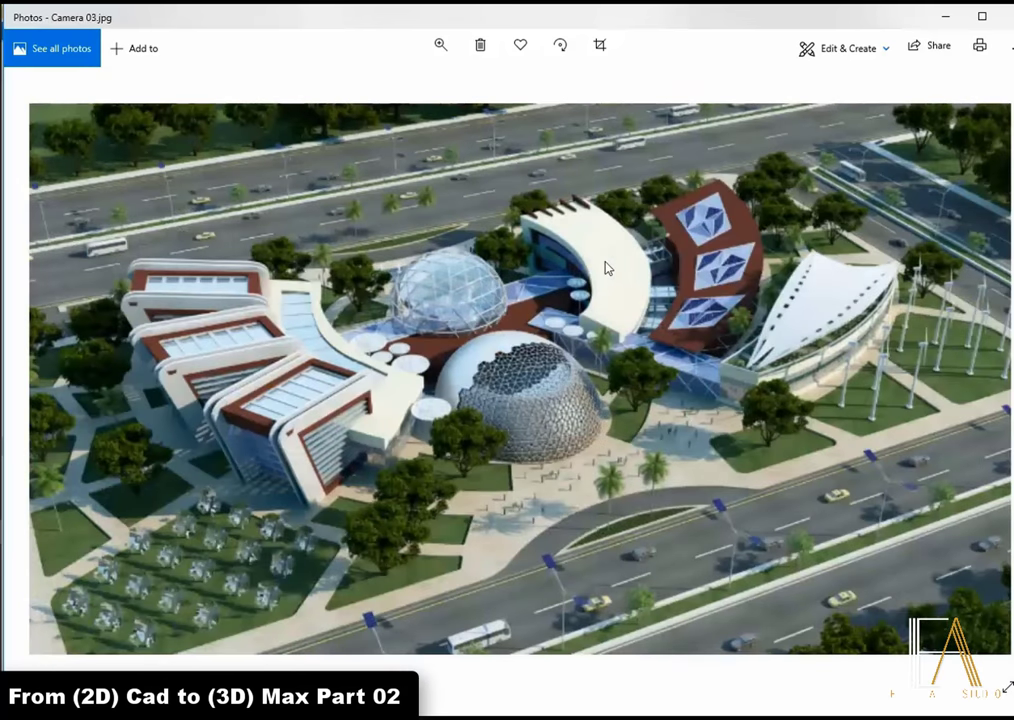
{"action": "key", "text": "Right"}
{"action": "scroll", "coordinate": [560, 578], "scroll_direction": "up", "scroll_amount": 3}
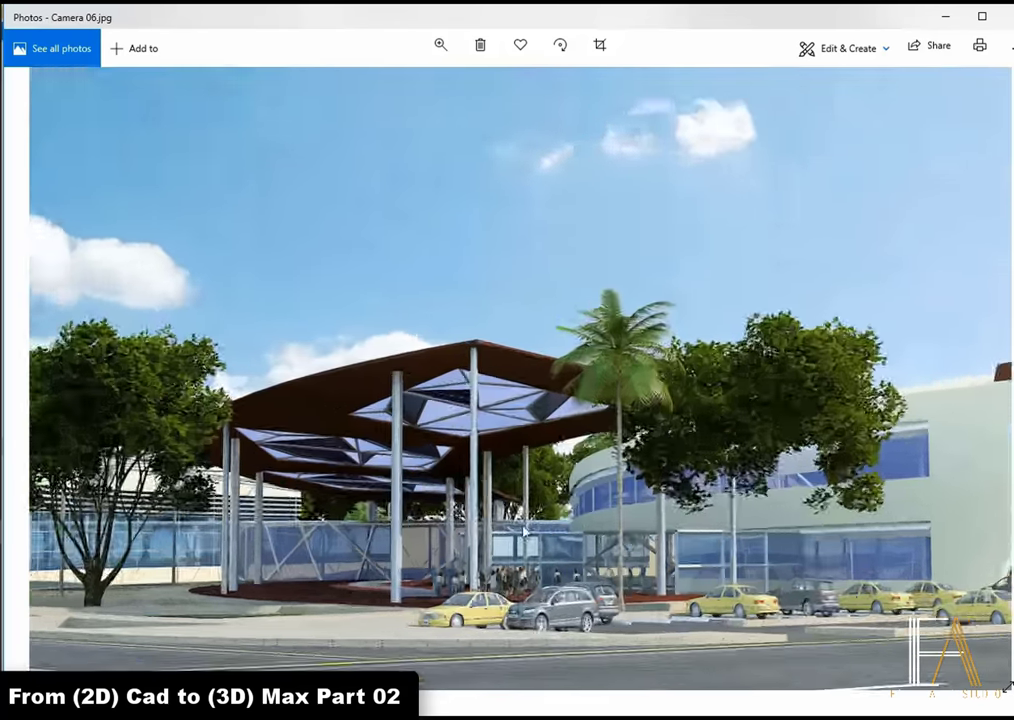
{"action": "scroll", "coordinate": [408, 546], "scroll_direction": "up", "scroll_amount": 2}
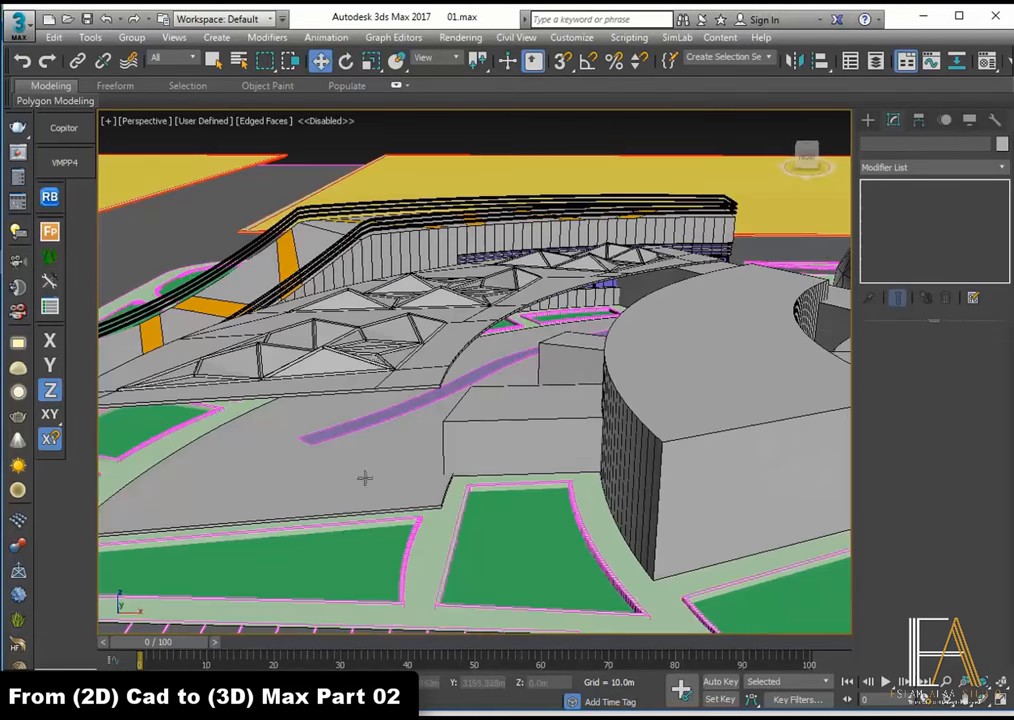
{"action": "scroll", "coordinate": [424, 411], "scroll_direction": "down", "scroll_amount": 3}
{"action": "scroll", "coordinate": [455, 436], "scroll_direction": "down", "scroll_amount": 2}
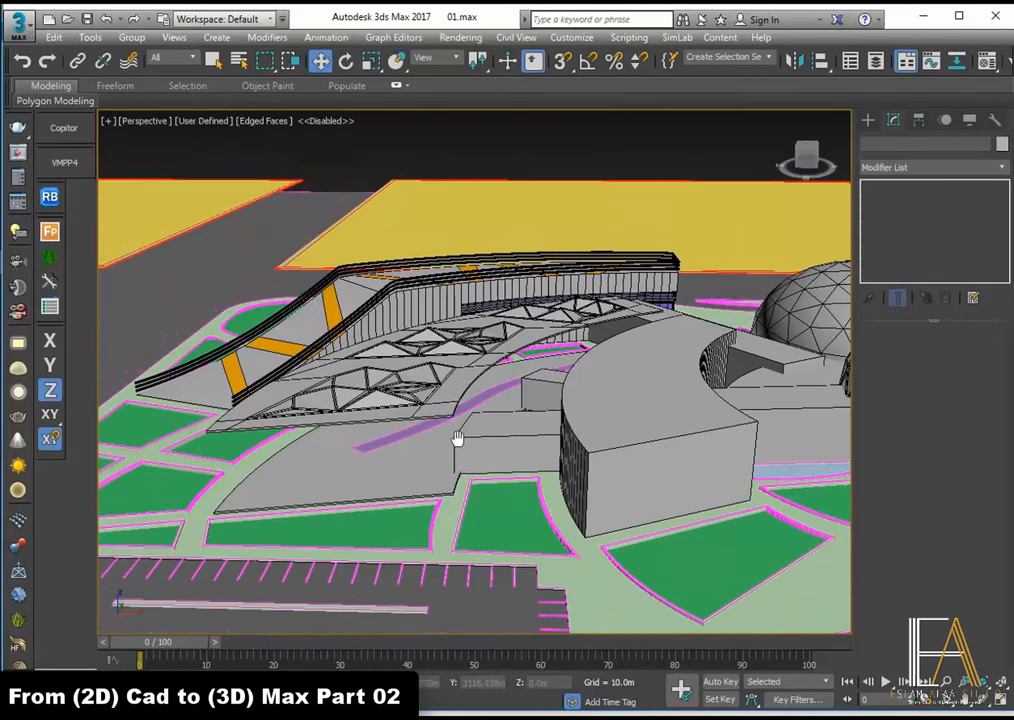
{"action": "scroll", "coordinate": [478, 378], "scroll_direction": "up", "scroll_amount": 1}
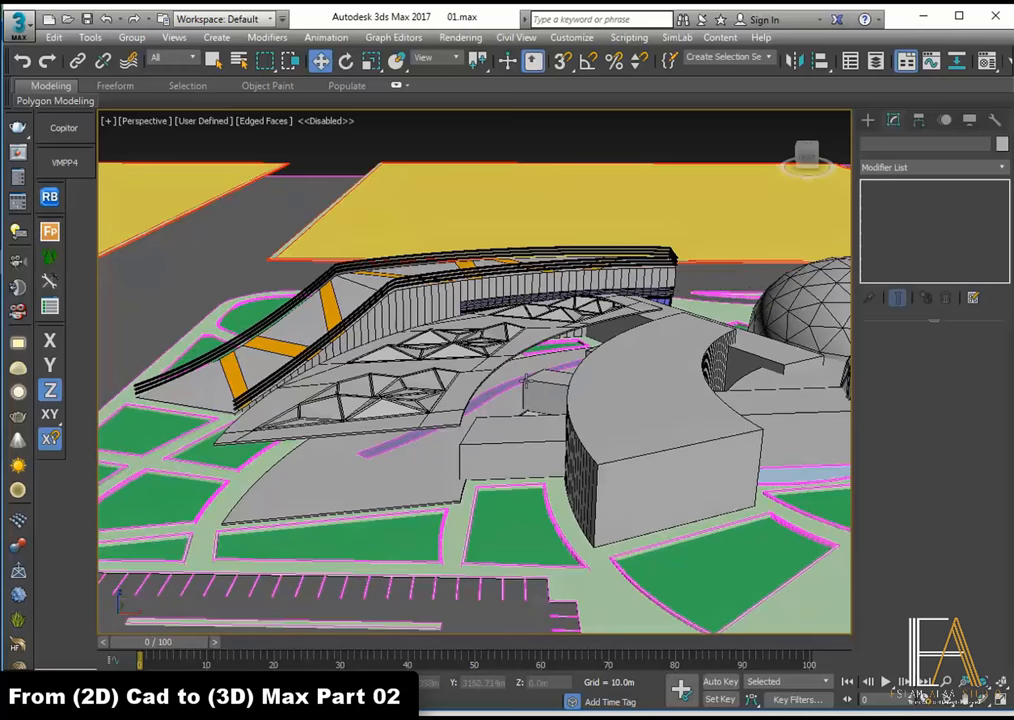
{"action": "scroll", "coordinate": [550, 396], "scroll_direction": "up", "scroll_amount": 2}
Step: View the Camera 01 aerial render zoomed in on the domes, then return to 3ds Max
{"action": "key", "text": "alt+Tab"}
{"action": "key", "text": "Right"}
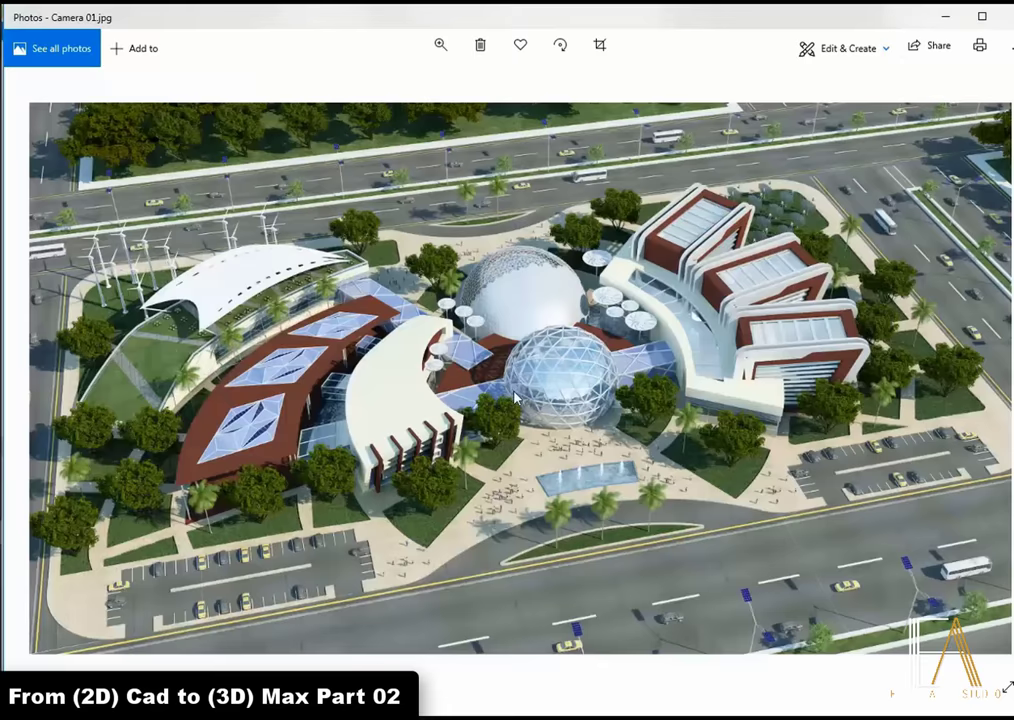
{"action": "scroll", "coordinate": [538, 390], "scroll_direction": "up", "scroll_amount": 3}
{"action": "scroll", "coordinate": [400, 380], "scroll_direction": "up", "scroll_amount": 2}
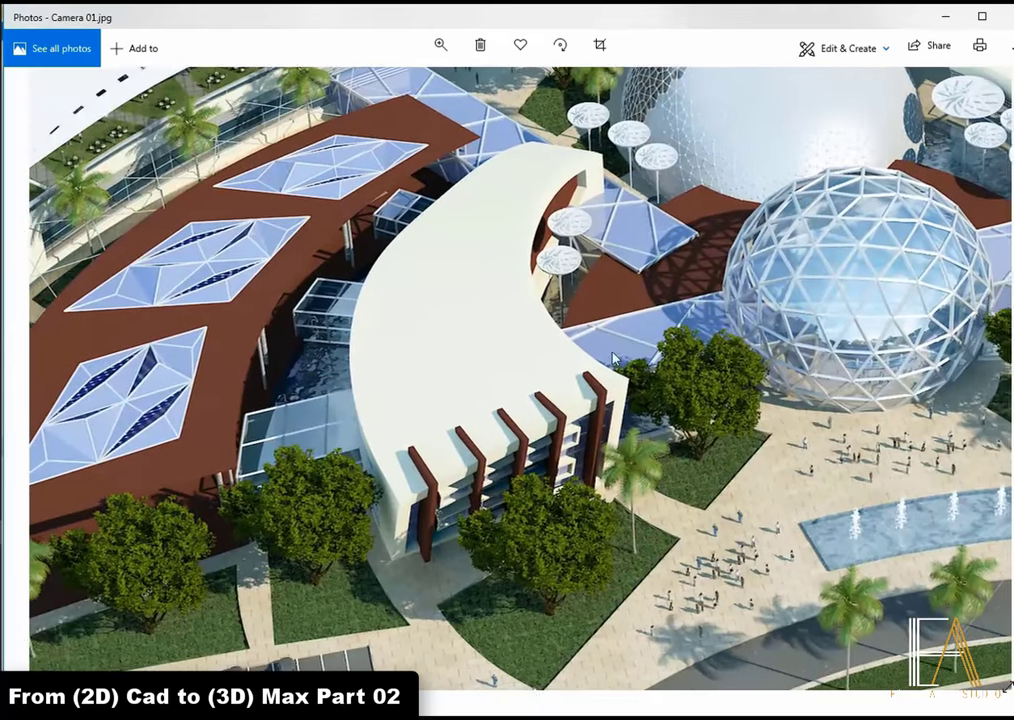
{"action": "left_click_drag", "start_coordinate": [298, 372], "coordinate": [380, 340]}
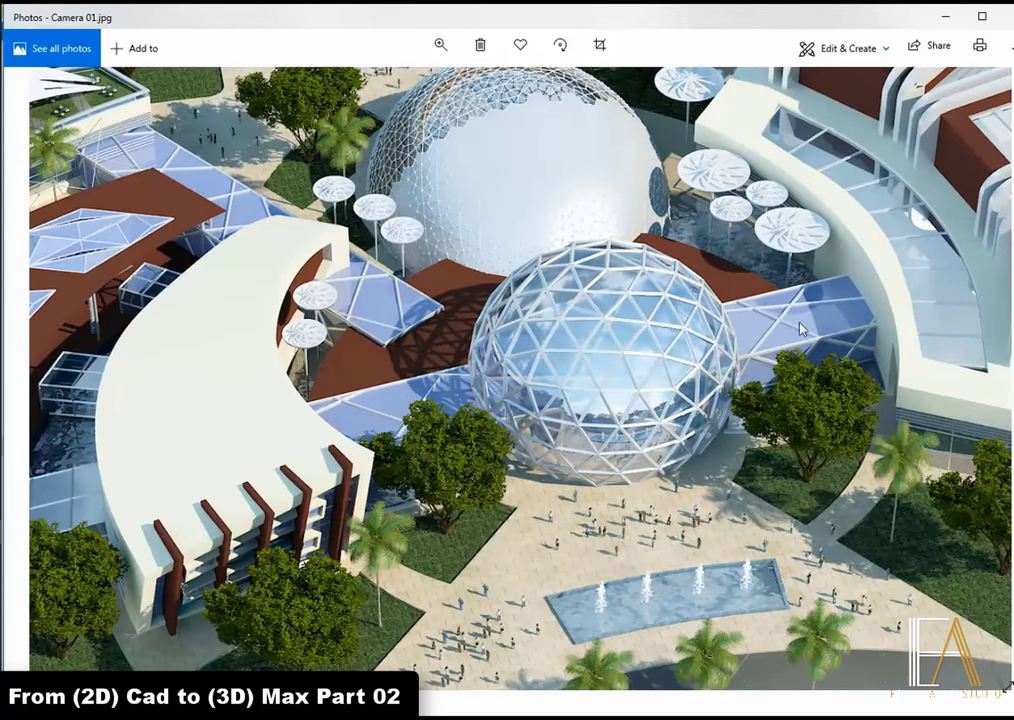
{"action": "key", "text": "alt+Tab"}
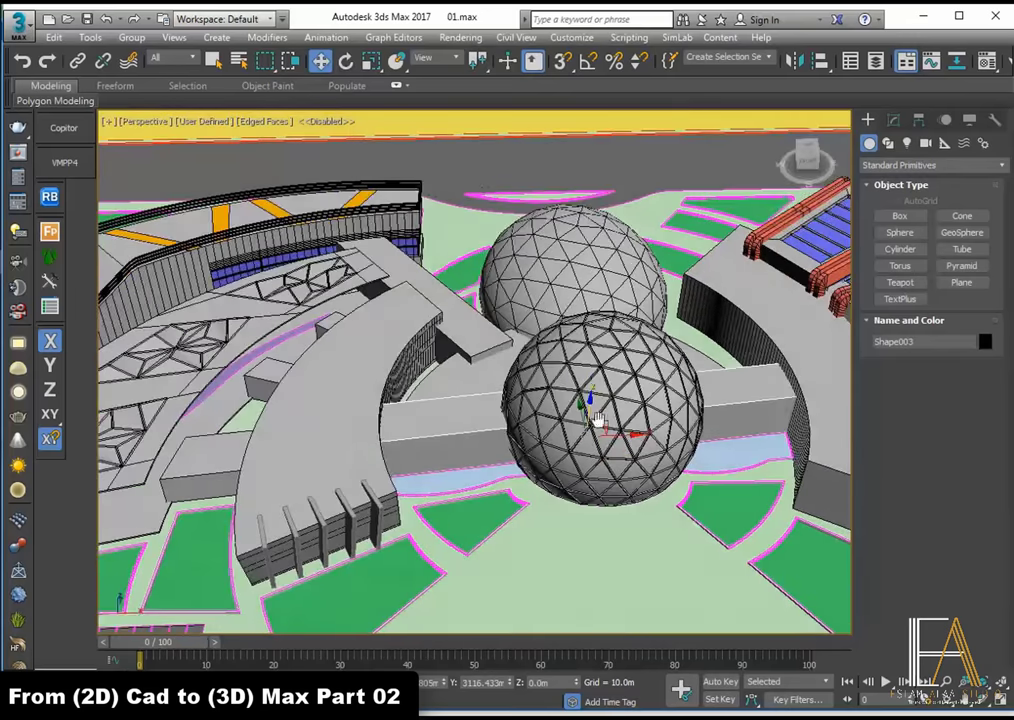
Step: Clone the extruded beam Shape050 as a copy and isolate it
{"action": "mouse_move", "coordinate": [742, 414]}
{"action": "middle_mouse_down", "text": "alt"}
{"action": "mouse_move", "coordinate": [690, 410]}
{"action": "mouse_move", "coordinate": [640, 480]}
{"action": "middle_mouse_up", "text": "alt"}
{"action": "right_click", "coordinate": [640, 480]}
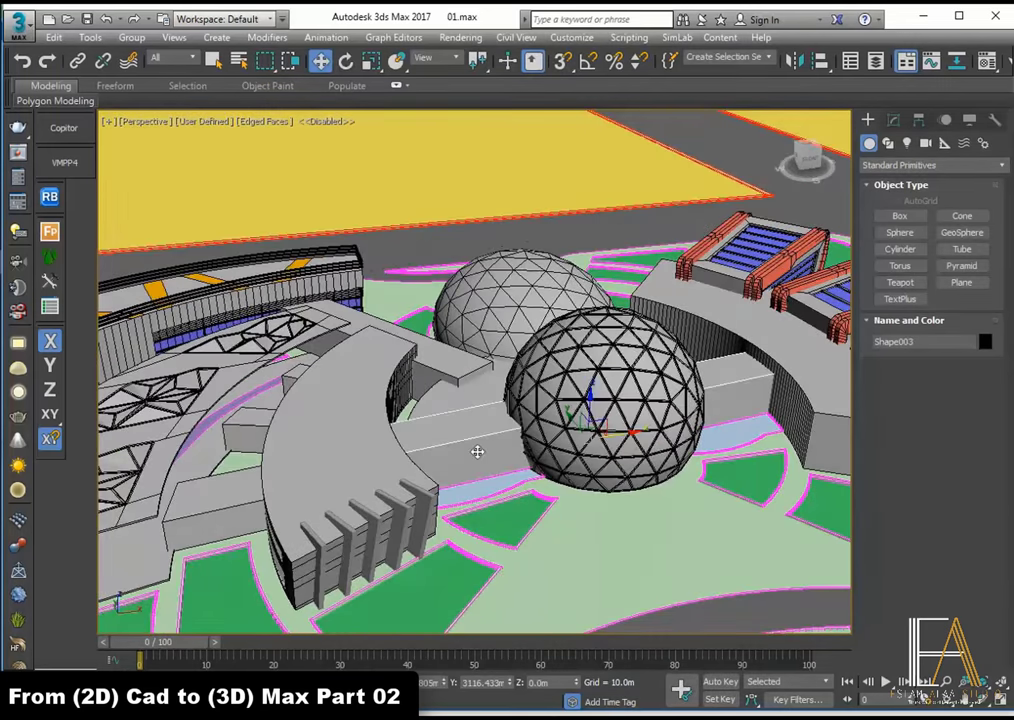
{"action": "key", "text": "alt+Tab"}
{"action": "key", "text": "alt+Tab"}
{"action": "right_click", "coordinate": [545, 390]}
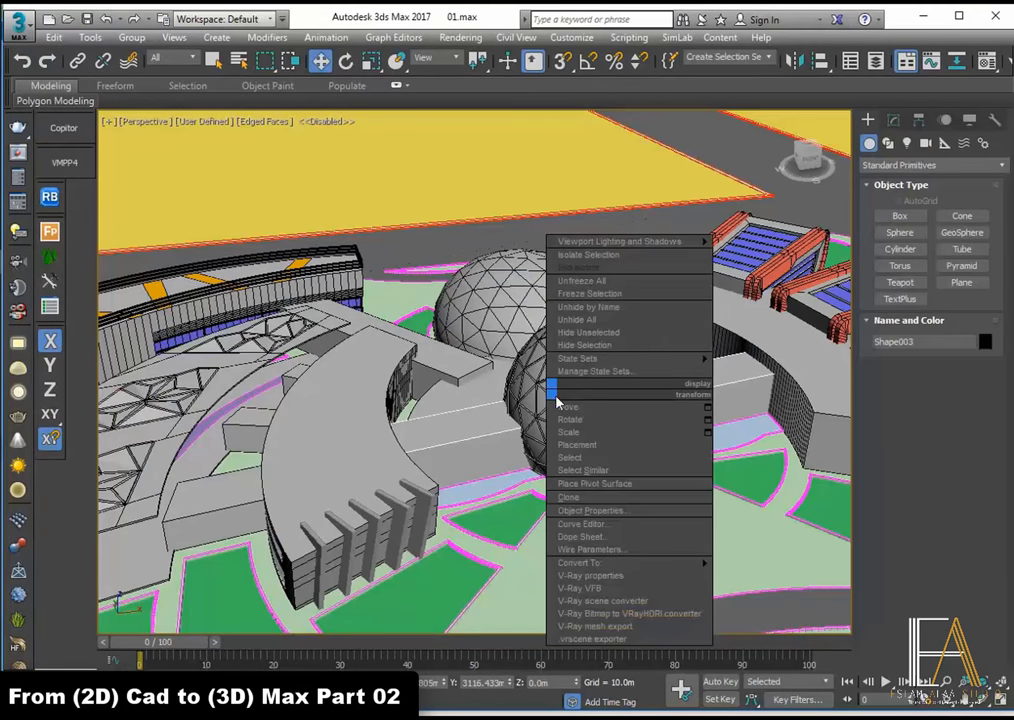
{"action": "left_click", "coordinate": [610, 499]}
{"action": "left_click", "coordinate": [481, 424]}
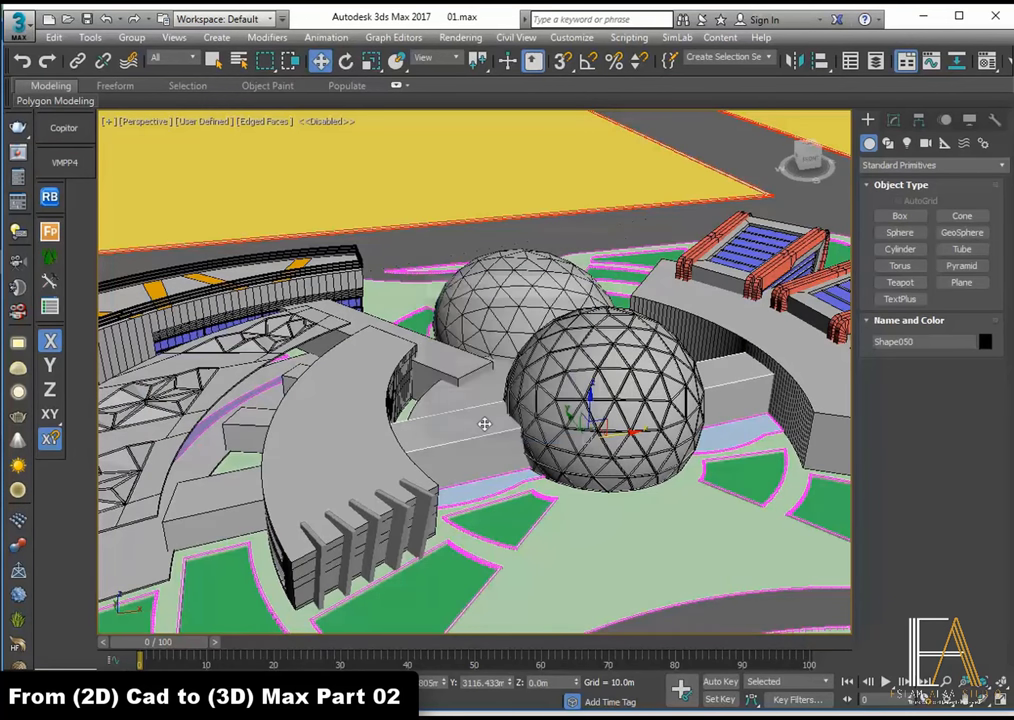
{"action": "left_click_drag", "start_coordinate": [588, 342], "coordinate": [588, 345]}
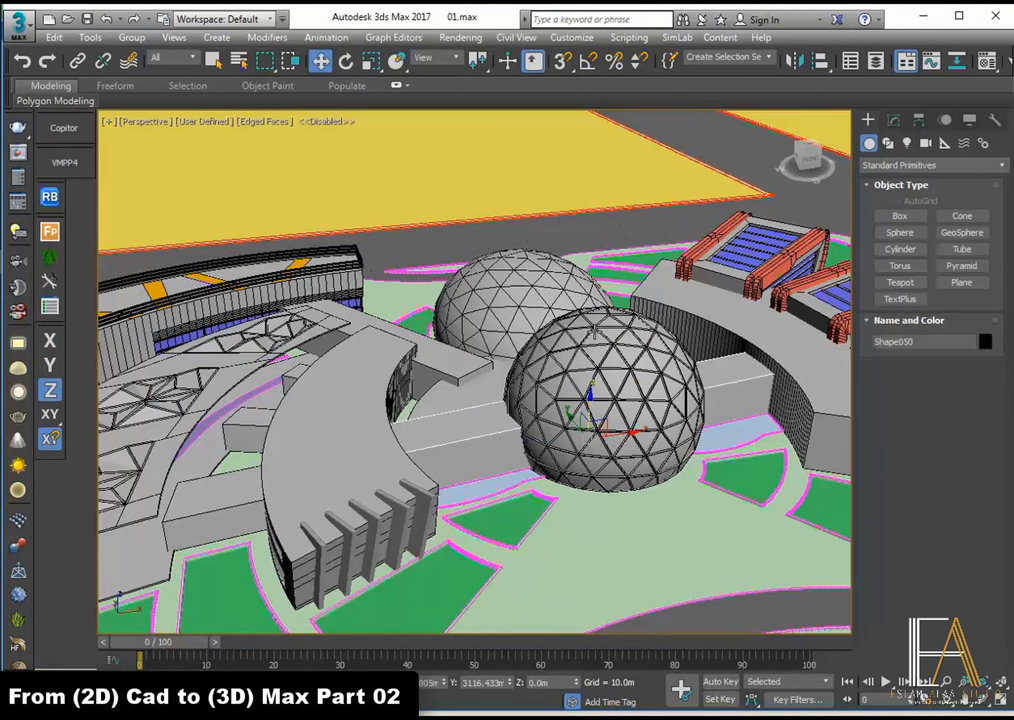
{"action": "key", "text": "alt+q"}
Step: Add Edit Poly to the beam and QuickSlice two diagonal cuts across it
{"action": "left_click", "coordinate": [893, 119]}
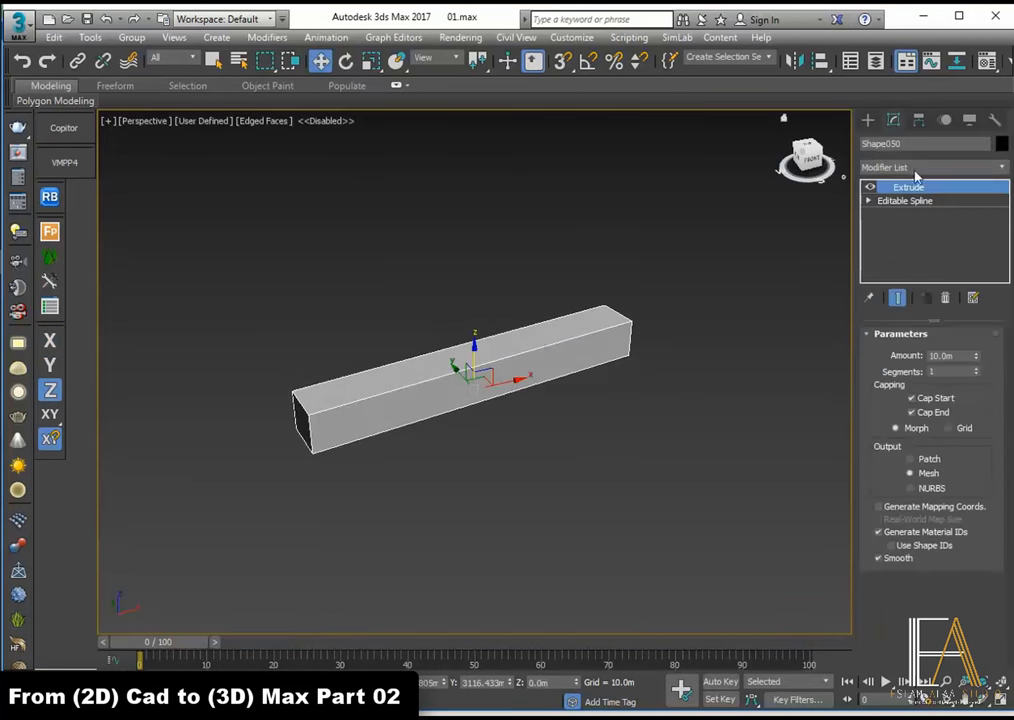
{"action": "left_click", "coordinate": [915, 165]}
{"action": "left_click", "coordinate": [914, 183]}
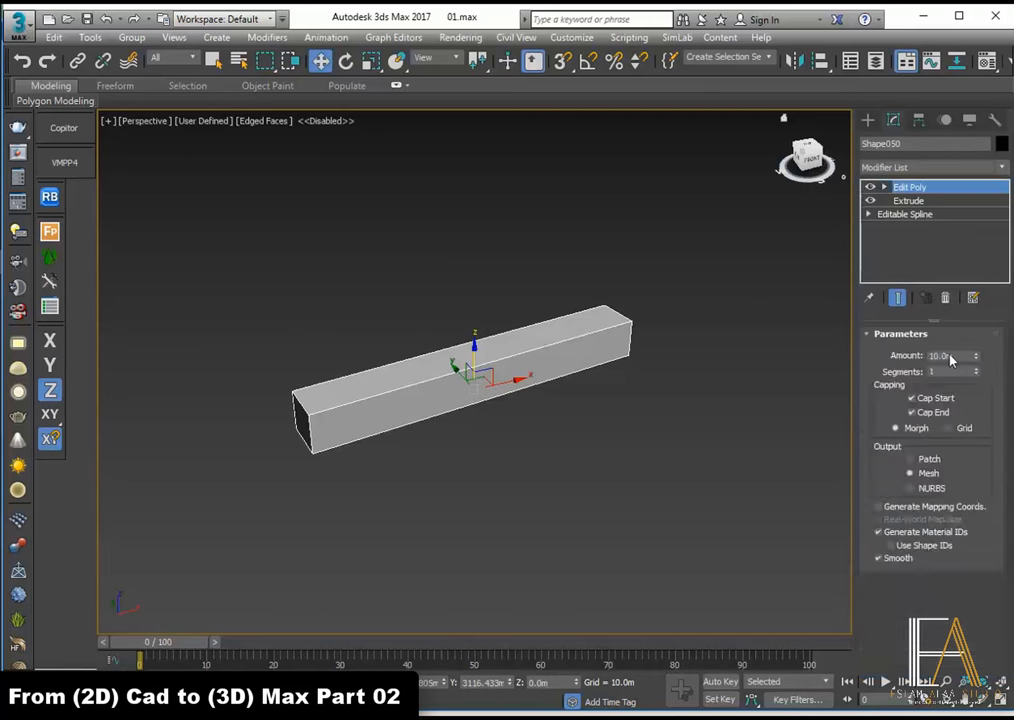
{"action": "scroll", "coordinate": [943, 512], "scroll_direction": "down", "scroll_amount": 5}
{"action": "scroll", "coordinate": [940, 516], "scroll_direction": "down", "scroll_amount": 2}
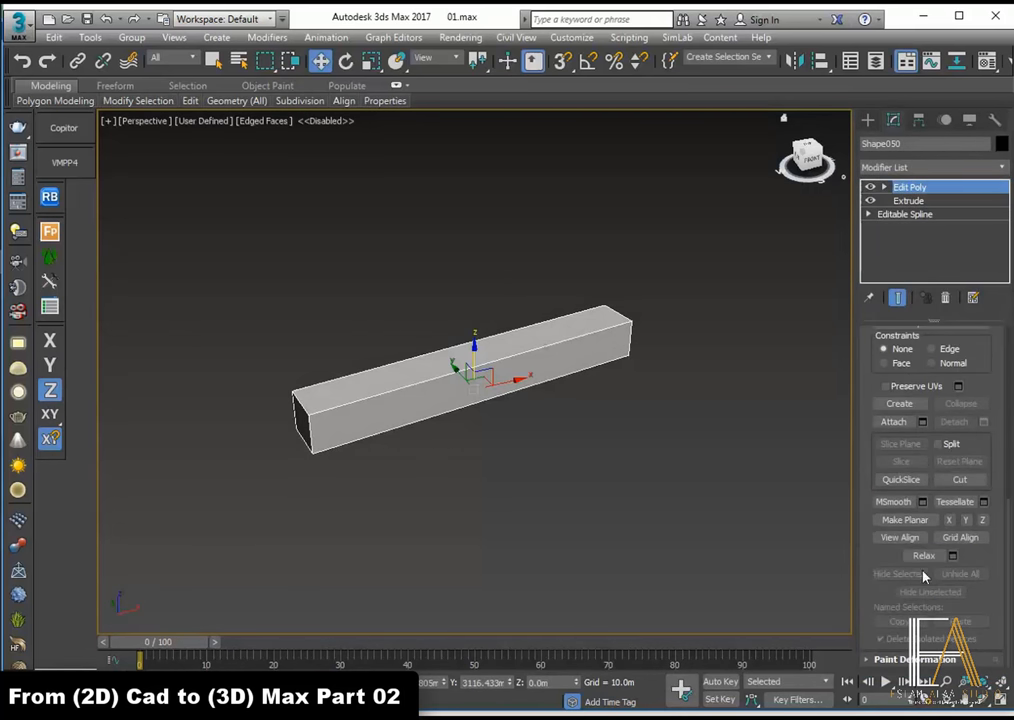
{"action": "left_click", "coordinate": [900, 480]}
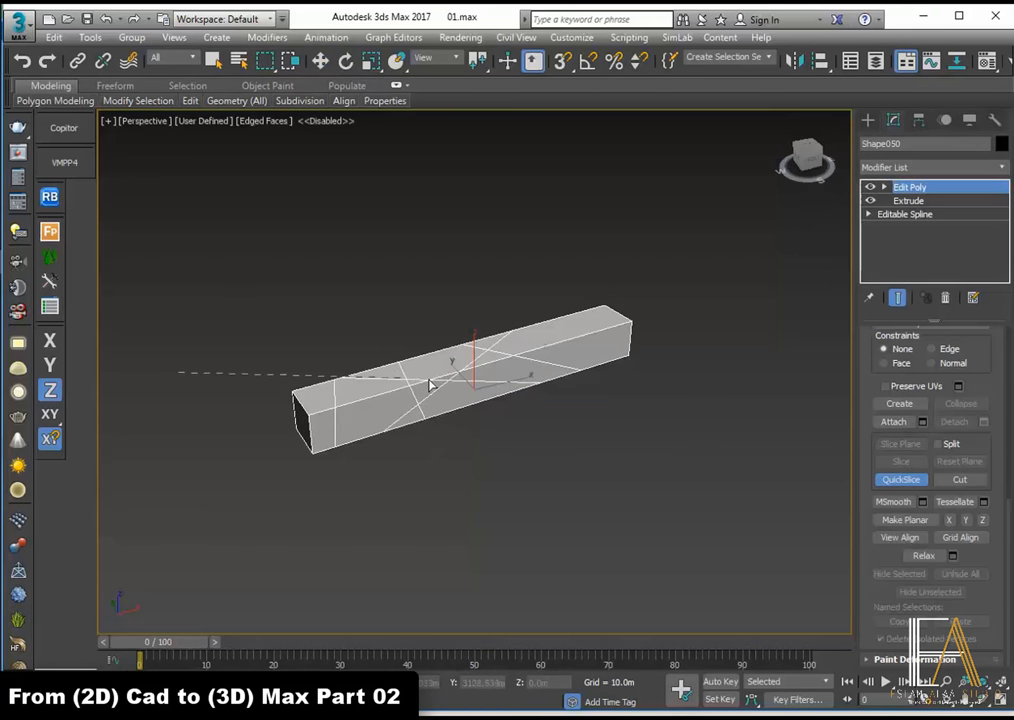
{"action": "left_click", "coordinate": [429, 384]}
{"action": "left_click", "coordinate": [515, 357]}
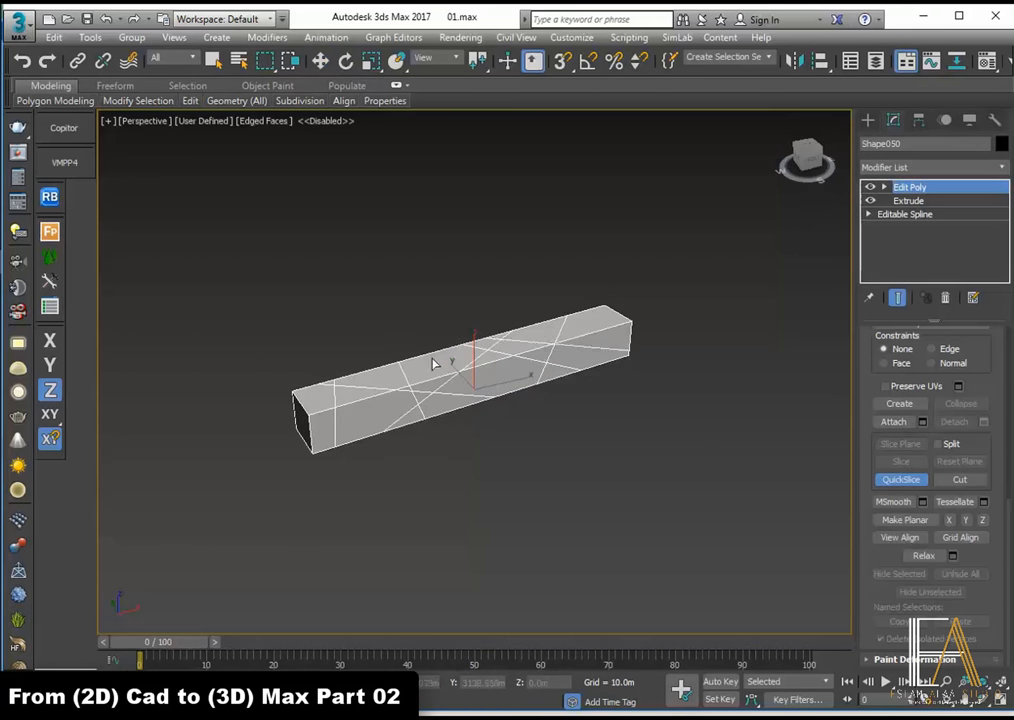
{"action": "middle_click_drag", "start_coordinate": [437, 358], "coordinate": [526, 326], "text": "alt"}
{"action": "key", "text": "w"}
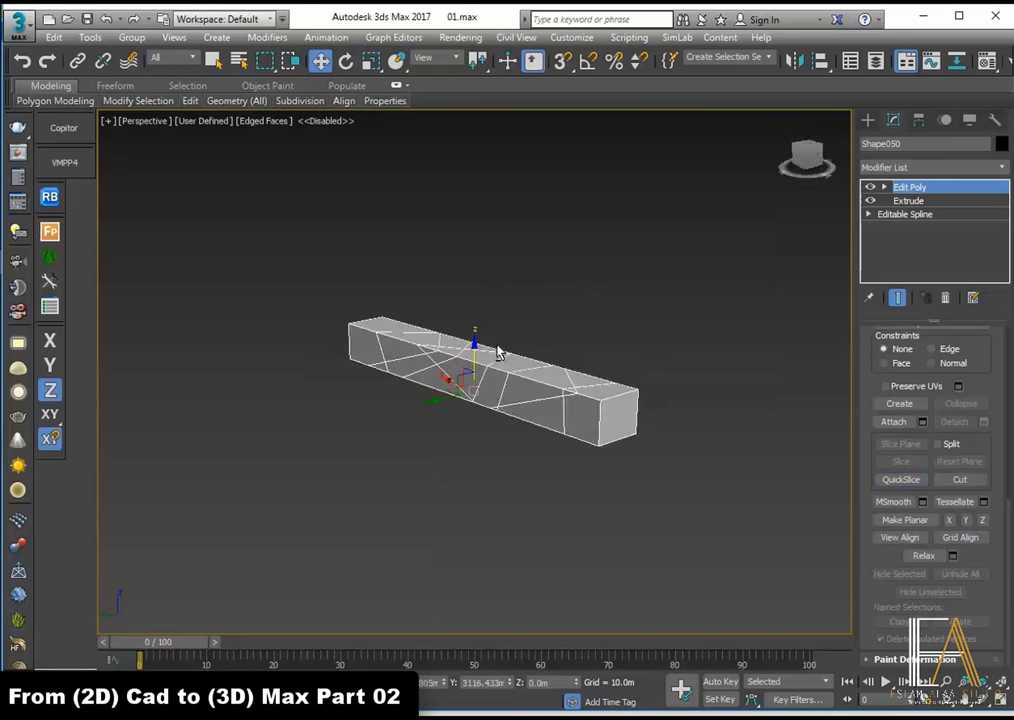
{"action": "middle_click_drag", "start_coordinate": [490, 397], "coordinate": [484, 232], "text": "alt"}
Step: Add a Lattice with edge-only 0.2m struts, Smooth on and more strut sides
{"action": "left_click", "coordinate": [928, 168]}
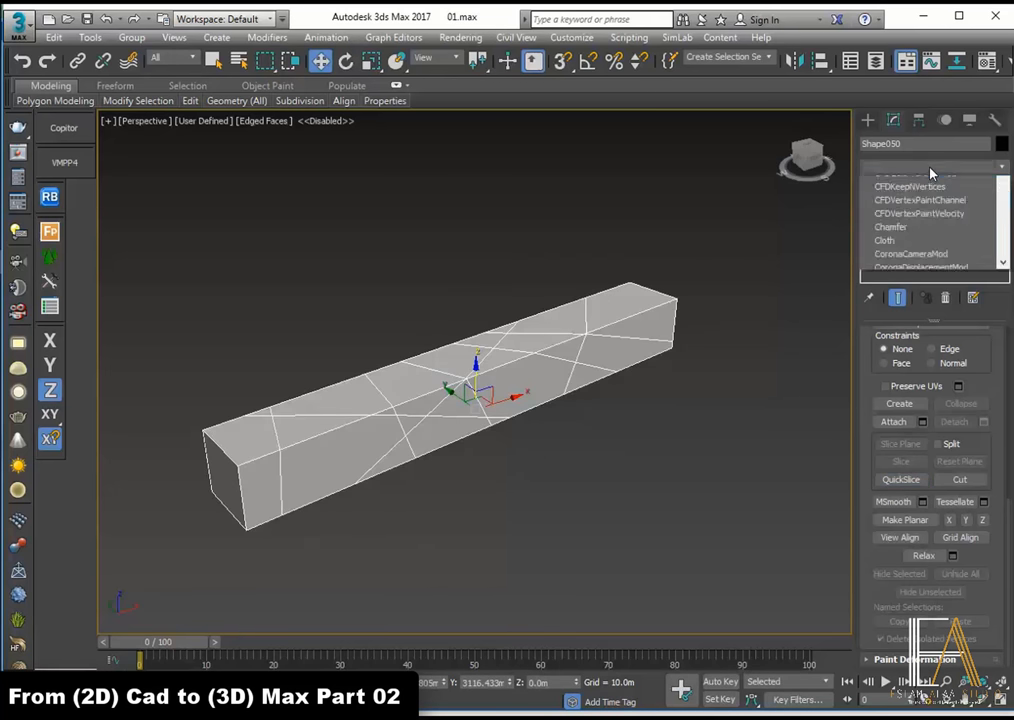
{"action": "key", "text": "l"}
{"action": "left_click", "coordinate": [924, 184]}
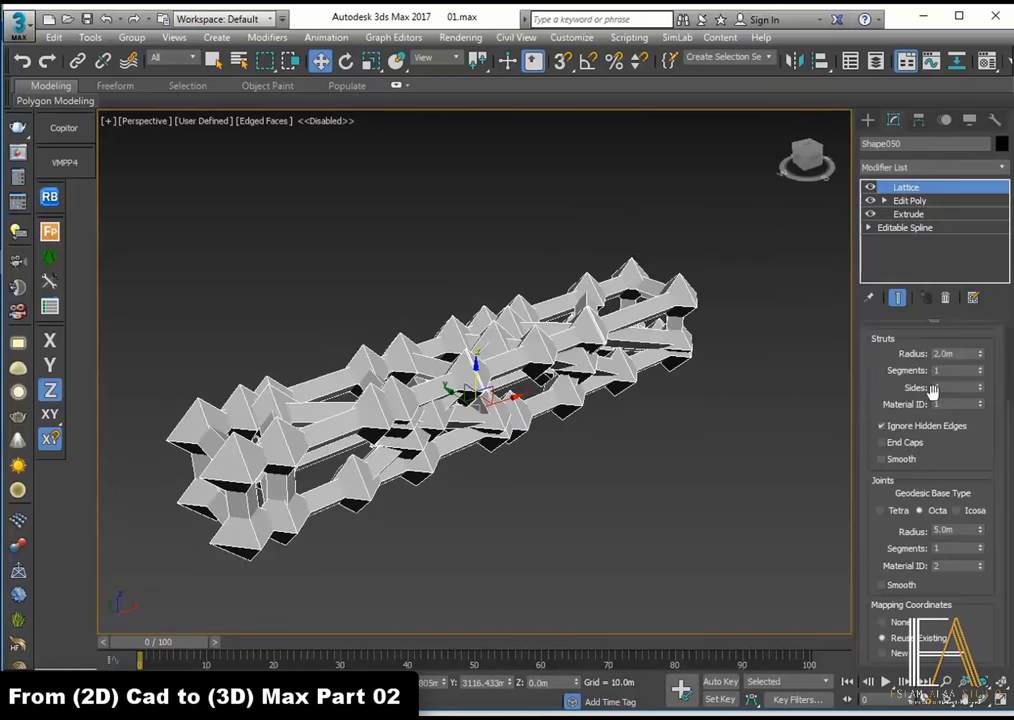
{"action": "left_click", "coordinate": [886, 398]}
{"action": "double_click", "coordinate": [948, 452]}
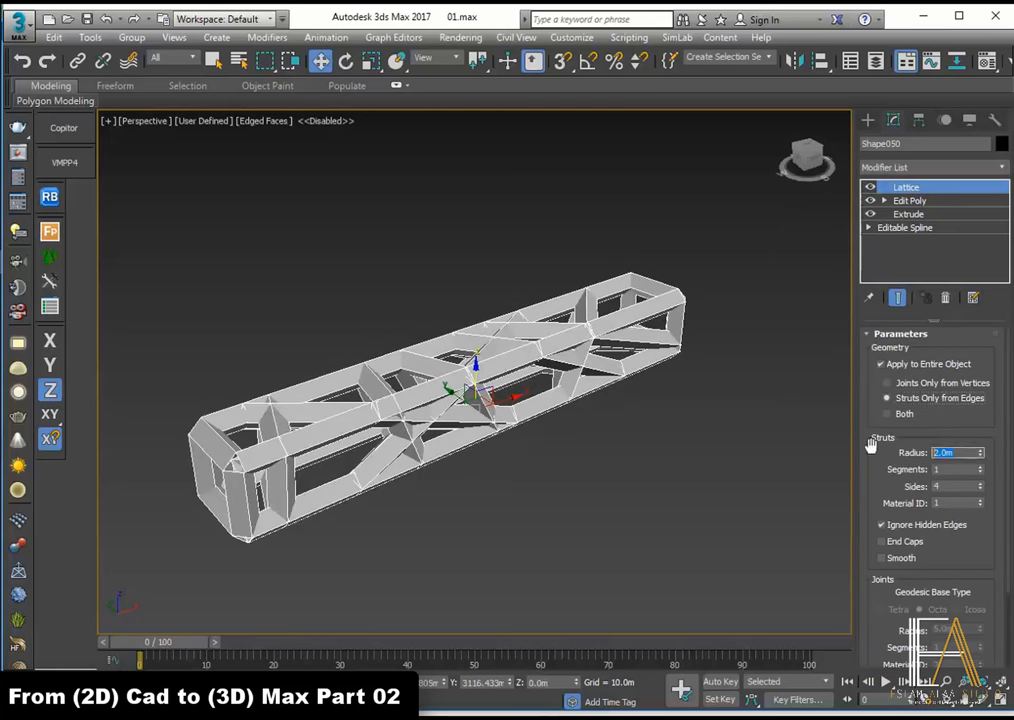
{"action": "type", "text": "0.2"}
{"action": "key", "text": "Return"}
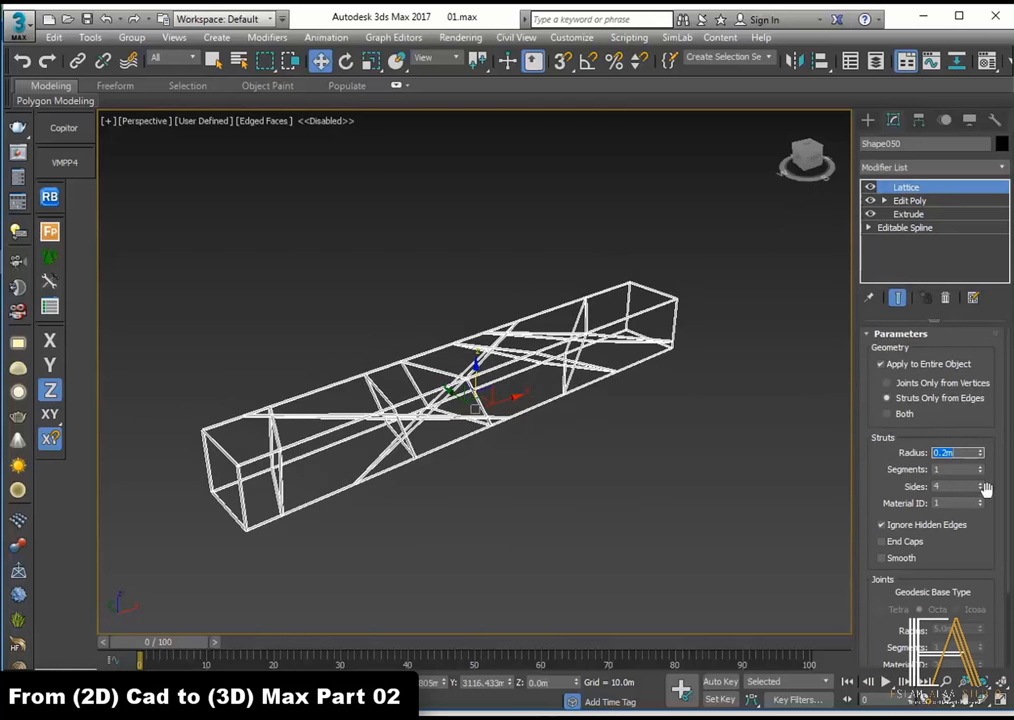
{"action": "left_click", "coordinate": [882, 557]}
{"action": "left_click_drag", "start_coordinate": [980, 486], "coordinate": [980, 470]}
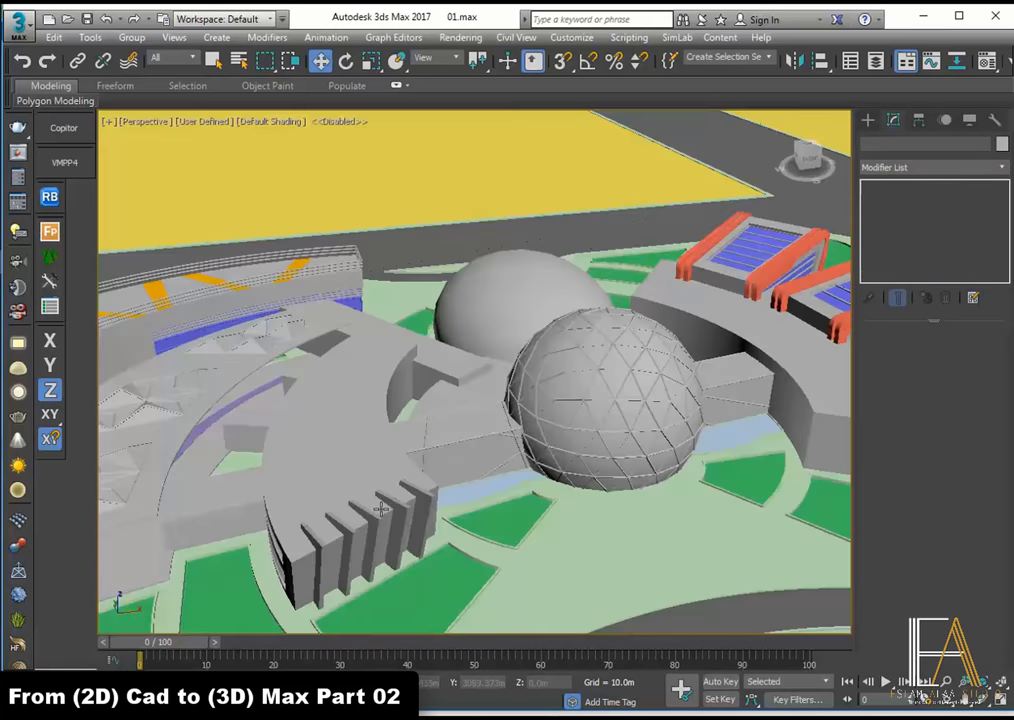
Step: Clone the next extruded beam, Shape051, add Edit Poly and turn on QuickSlice
{"action": "scroll", "coordinate": [495, 442], "scroll_direction": "up", "scroll_amount": 3}
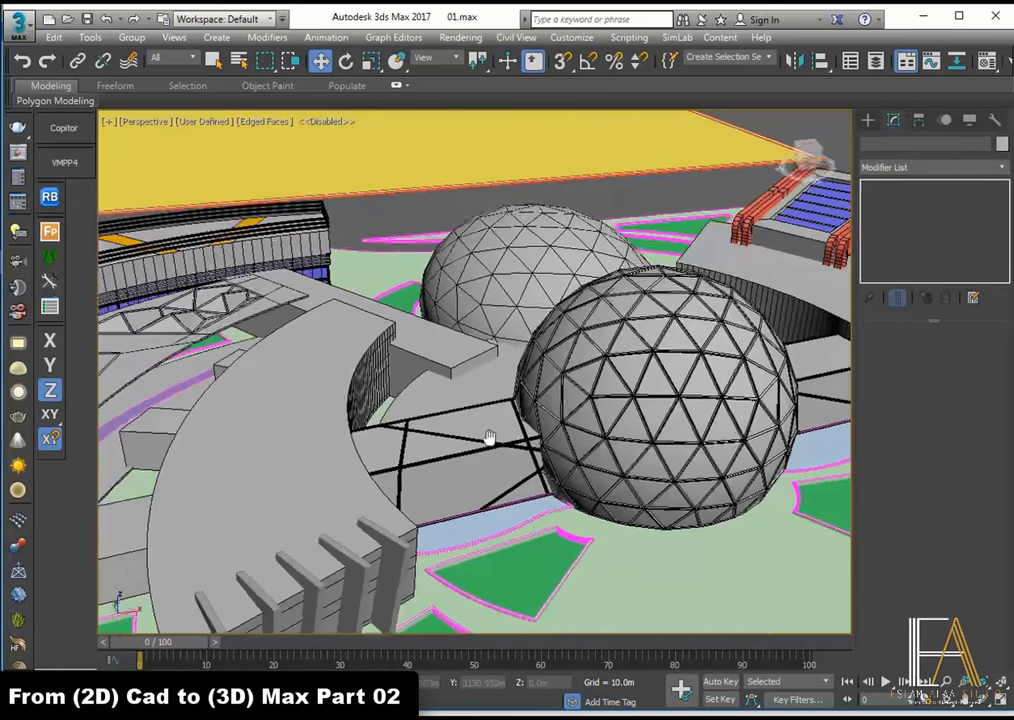
{"action": "left_click", "coordinate": [448, 362]}
{"action": "middle_click_drag", "start_coordinate": [448, 362], "coordinate": [430, 373], "text": "alt"}
{"action": "right_click", "coordinate": [400, 368]}
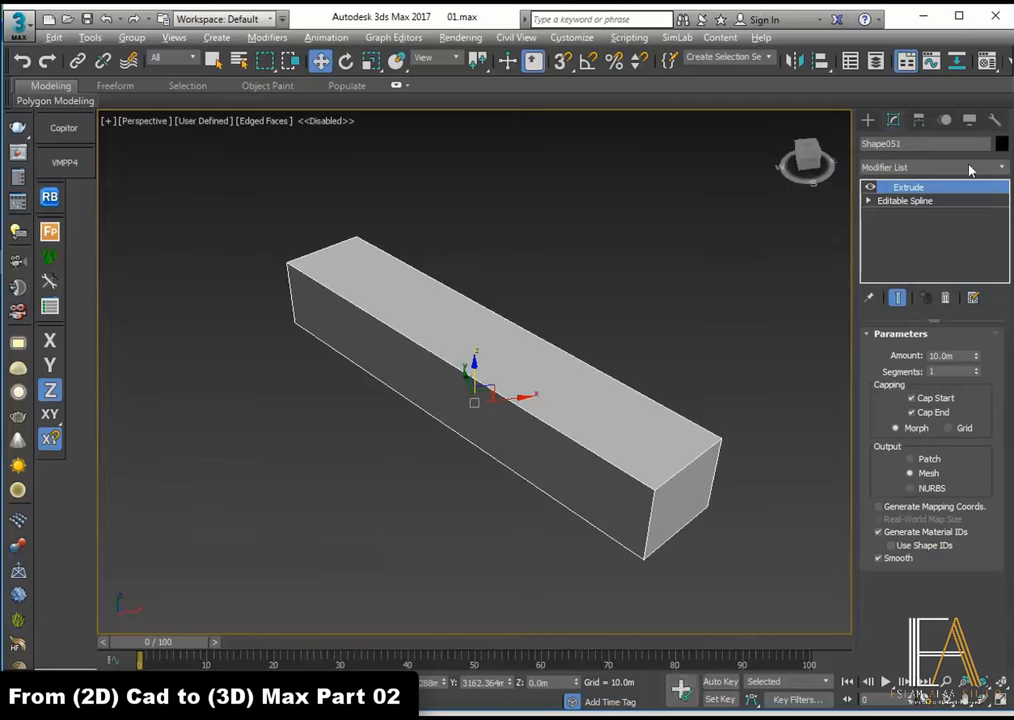
{"action": "left_click", "coordinate": [969, 167]}
{"action": "left_click", "coordinate": [901, 479]}
{"action": "left_click", "coordinate": [627, 489]}
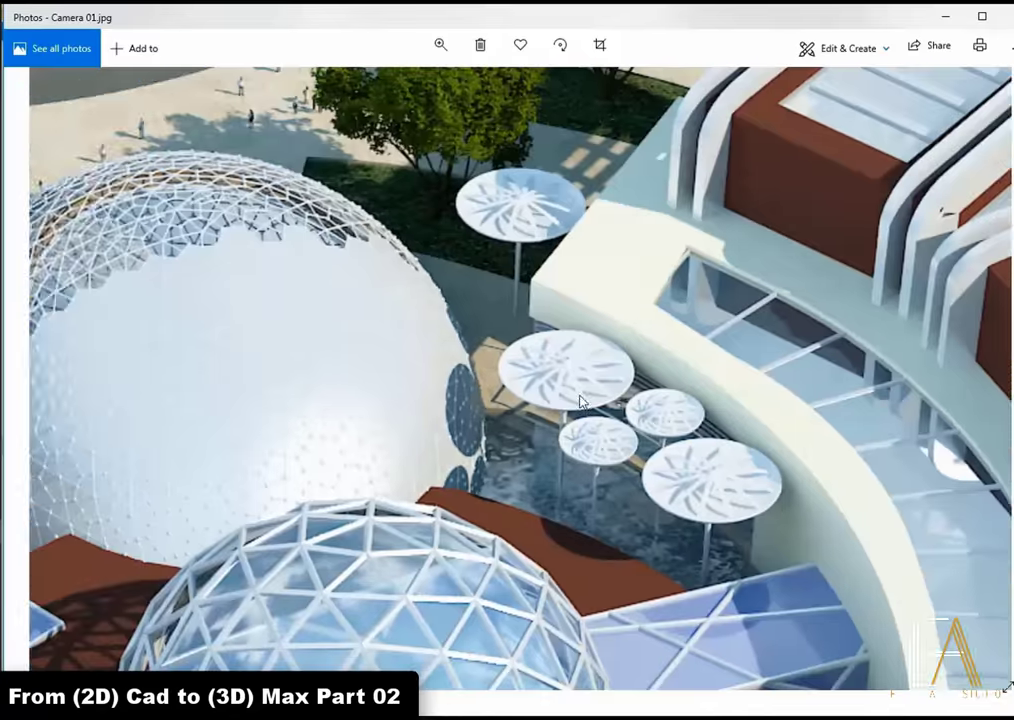
Step: Zoom out of Camera 01.jpg, move to Camera 03.jpg and zoom into the white dome's hexagonal lattice
{"action": "scroll", "coordinate": [580, 400], "scroll_direction": "down", "scroll_amount": 2}
{"action": "scroll", "coordinate": [535, 358], "scroll_direction": "down", "scroll_amount": 1}
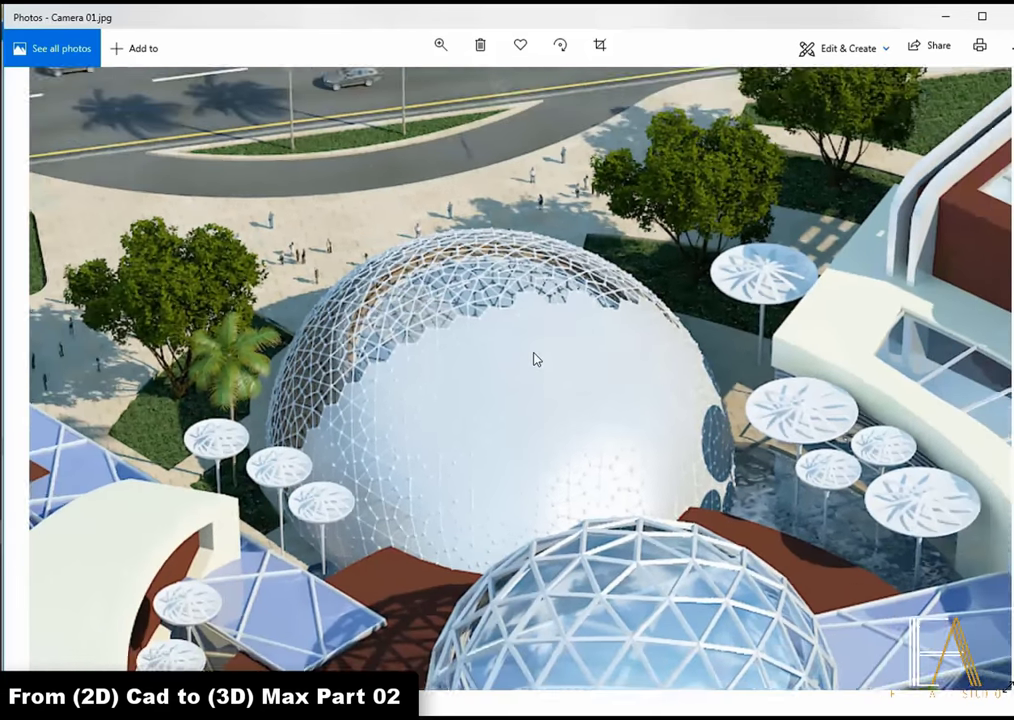
{"action": "scroll", "coordinate": [535, 358], "scroll_direction": "down", "scroll_amount": 1}
{"action": "scroll", "coordinate": [535, 358], "scroll_direction": "down", "scroll_amount": 1}
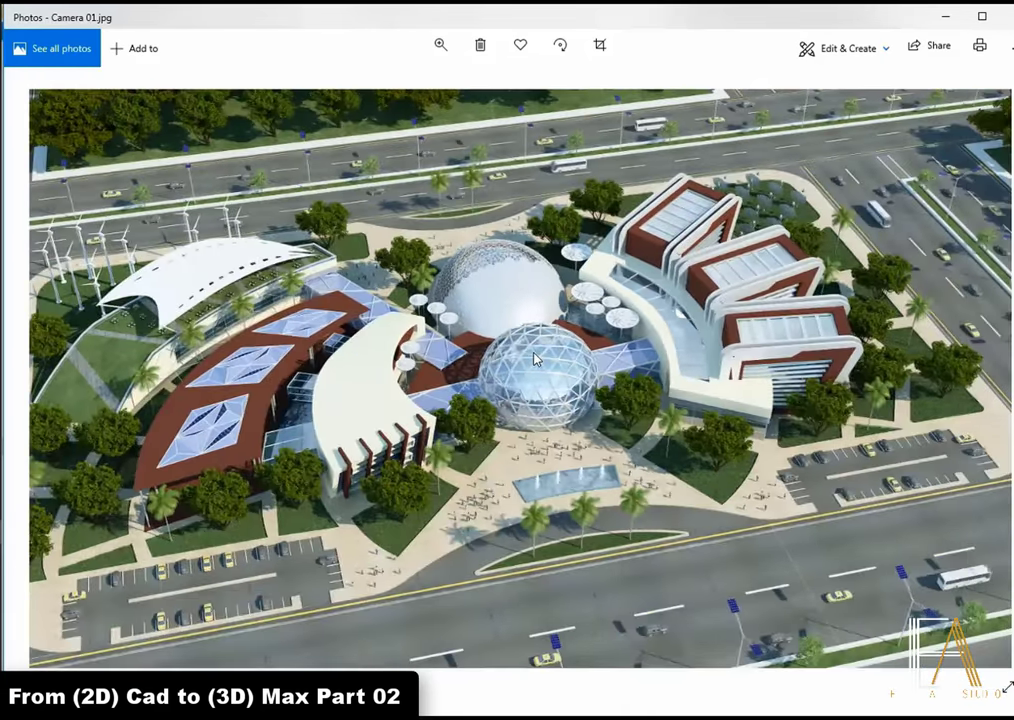
{"action": "key", "text": "Right"}
{"action": "key", "text": "Right"}
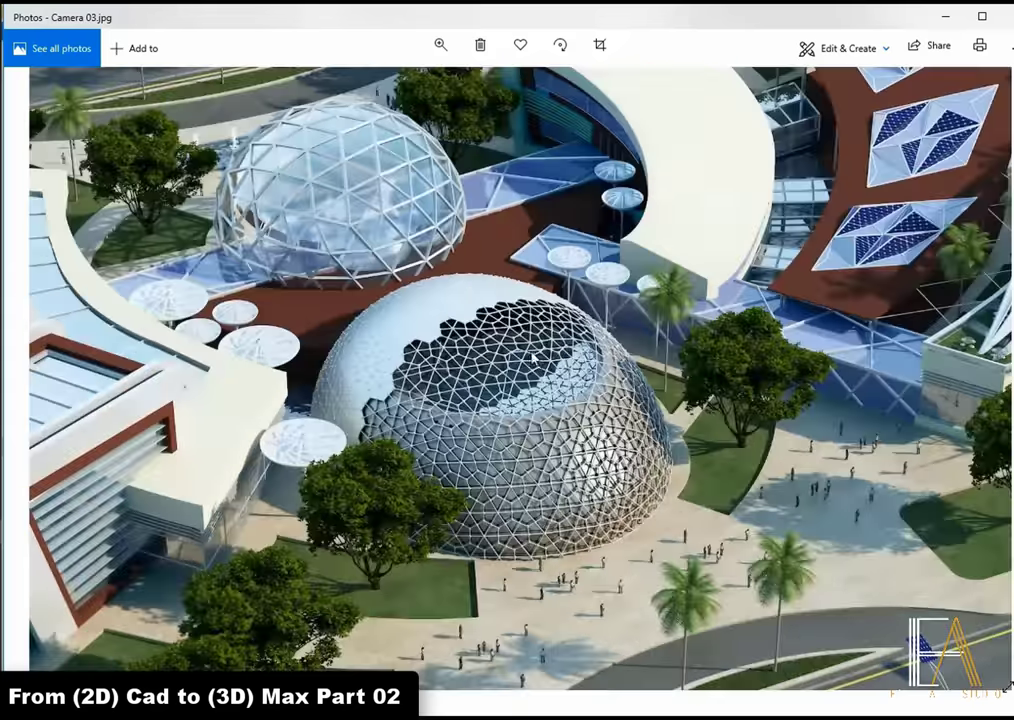
{"action": "scroll", "coordinate": [535, 357], "scroll_direction": "up", "scroll_amount": 1}
{"action": "scroll", "coordinate": [535, 357], "scroll_direction": "up", "scroll_amount": 1}
{"action": "scroll", "coordinate": [535, 357], "scroll_direction": "up", "scroll_amount": 1}
{"action": "scroll", "coordinate": [535, 357], "scroll_direction": "up", "scroll_amount": 1}
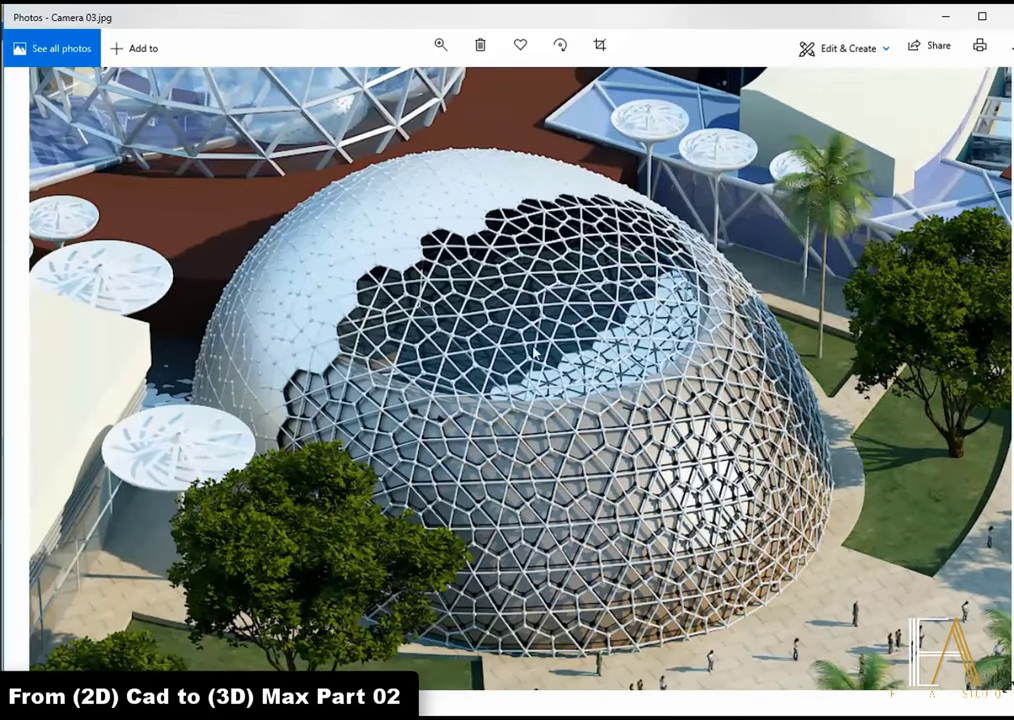
{"action": "scroll", "coordinate": [497, 250], "scroll_direction": "up", "scroll_amount": 1}
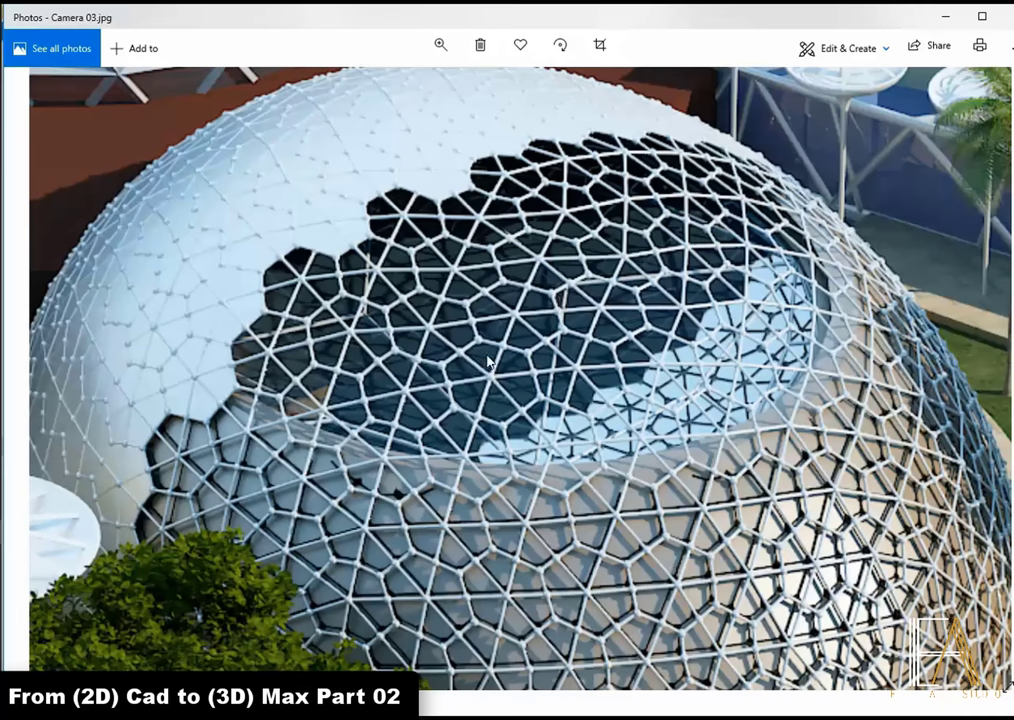
{"action": "scroll", "coordinate": [517, 350], "scroll_direction": "down", "scroll_amount": 2}
{"action": "scroll", "coordinate": [773, 378], "scroll_direction": "up", "scroll_amount": 1}
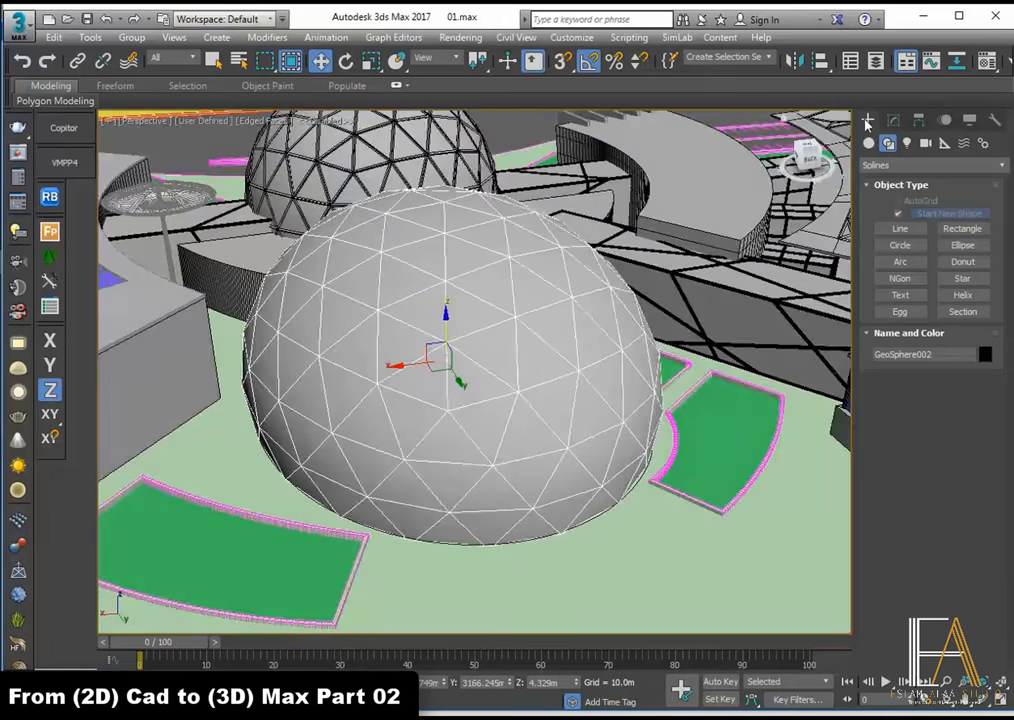
Step: Add a Tessellate modifier set to Edge, operating on Polygons, with Tension 0
{"action": "left_click", "coordinate": [940, 168]}
{"action": "key", "text": "t"}
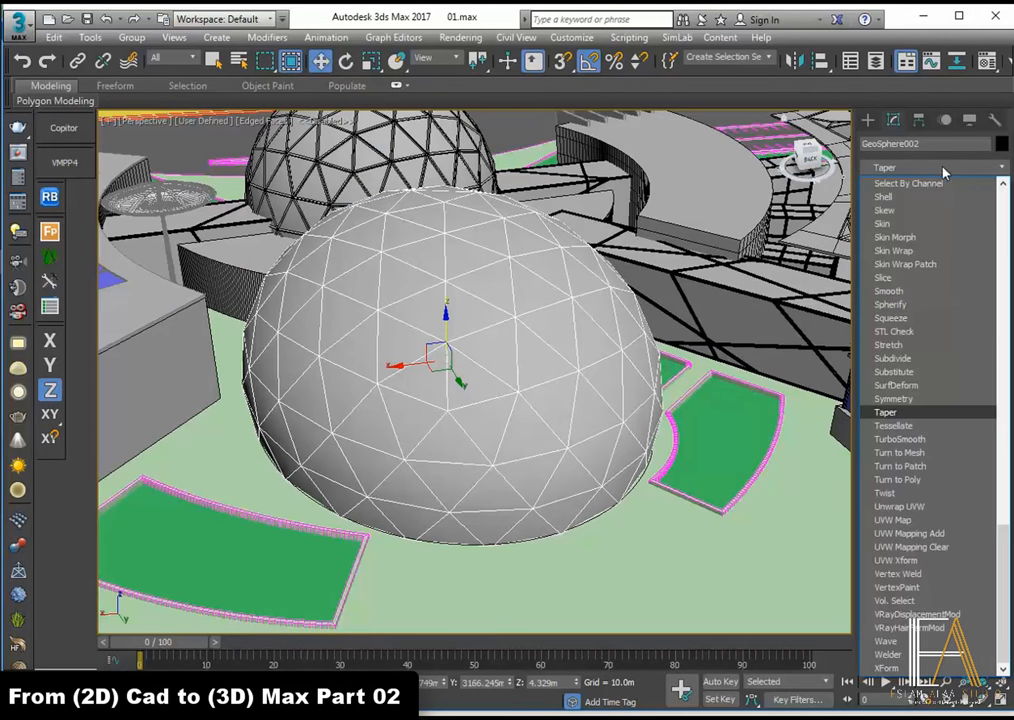
{"action": "left_click", "coordinate": [893, 425]}
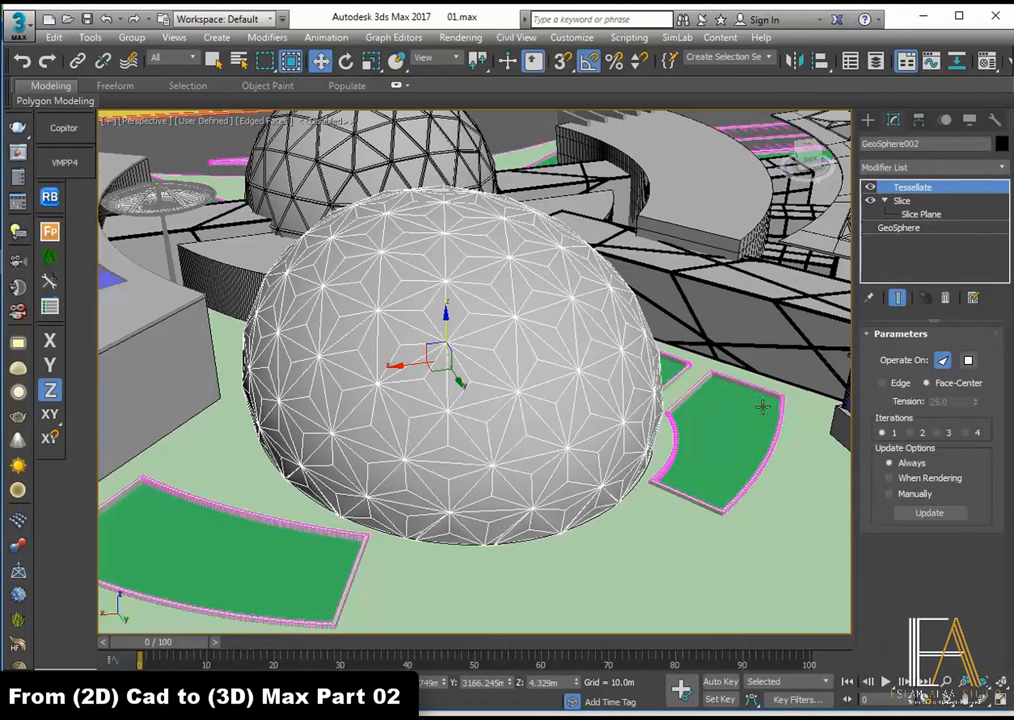
{"action": "left_click", "coordinate": [903, 384]}
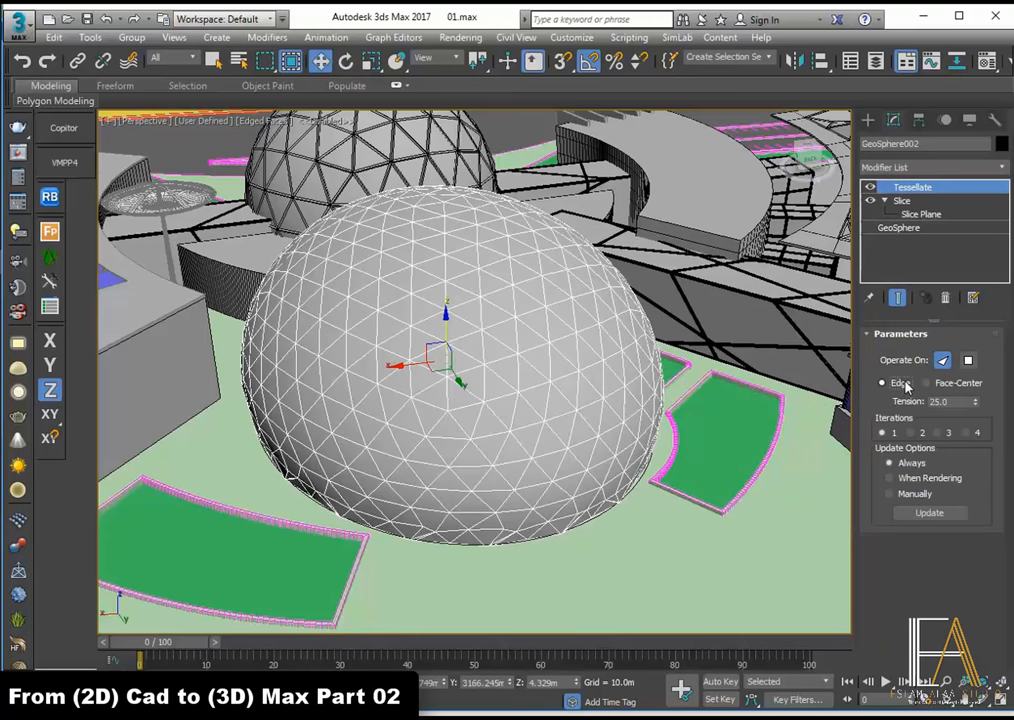
{"action": "left_click", "coordinate": [968, 360]}
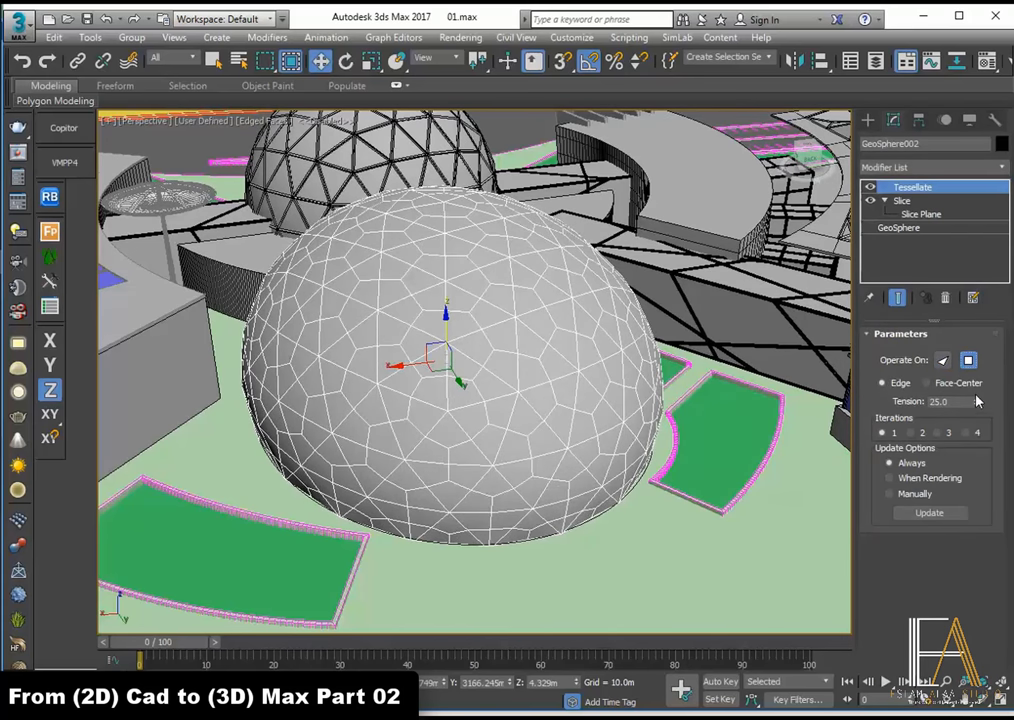
{"action": "right_click", "coordinate": [975, 403]}
{"action": "middle_click_drag", "start_coordinate": [474, 344], "coordinate": [487, 319], "text": "alt"}
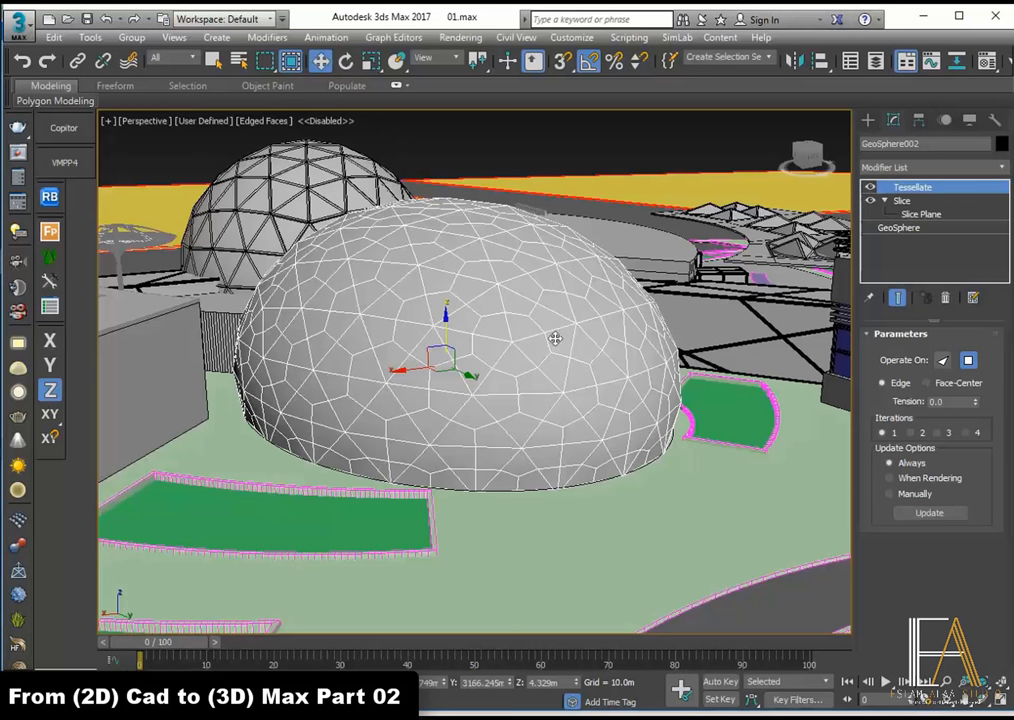
{"action": "middle_click_drag", "start_coordinate": [536, 335], "coordinate": [487, 335], "text": "alt"}
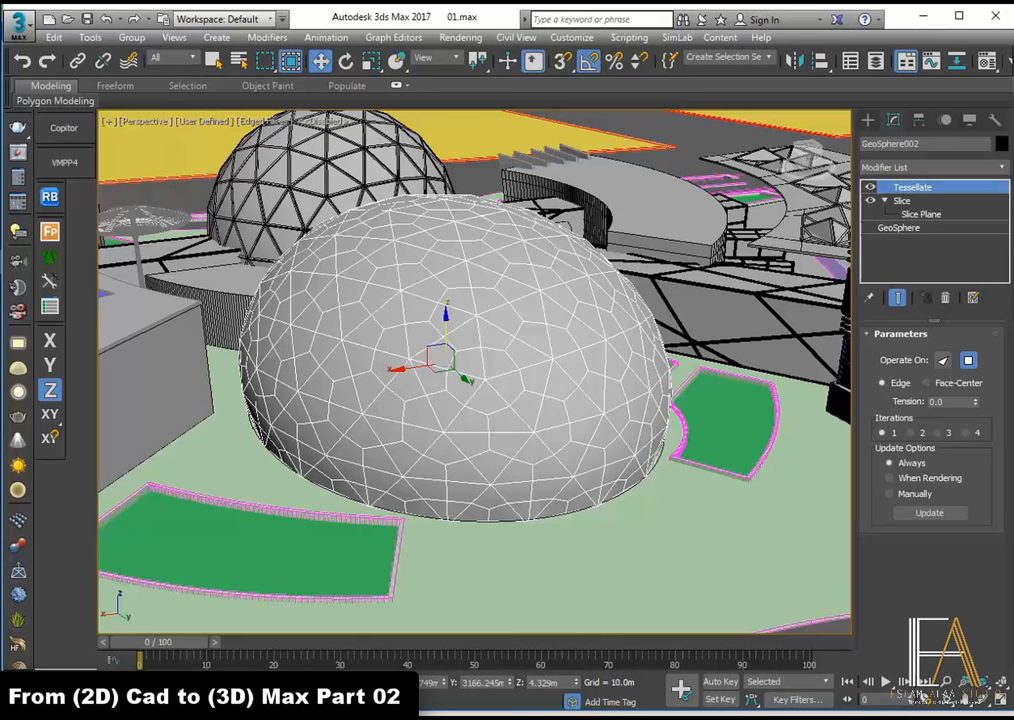
Step: Raise the base GeoSphere's segments from 4 to 7
{"action": "left_click", "coordinate": [935, 229]}
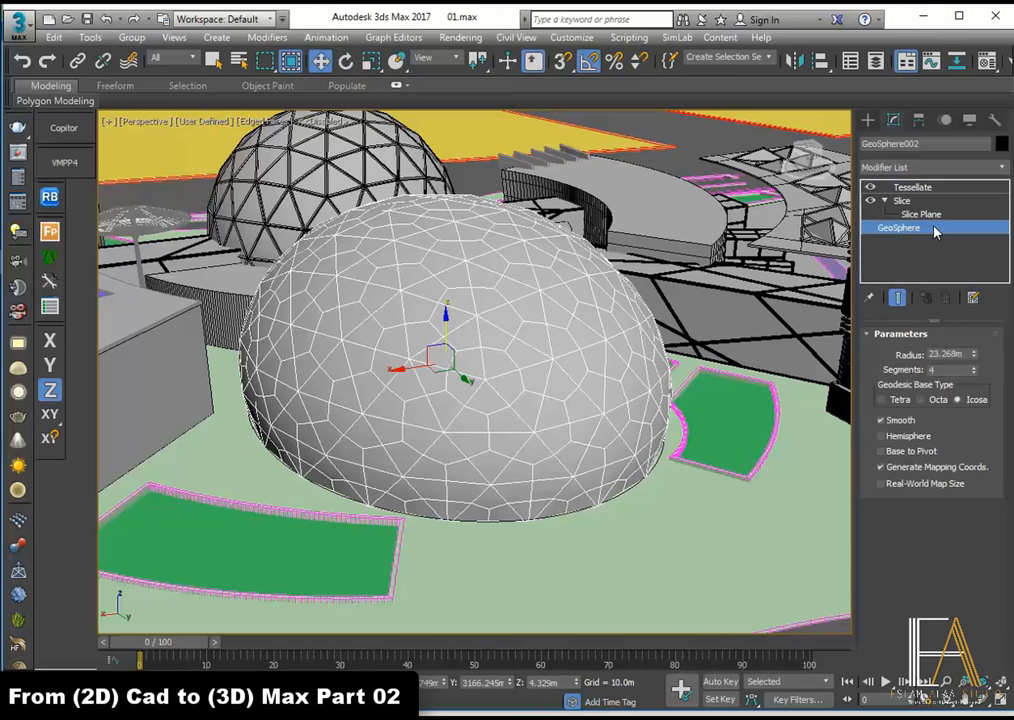
{"action": "left_click", "coordinate": [975, 367]}
{"action": "left_click", "coordinate": [975, 367]}
{"action": "left_click", "coordinate": [975, 367]}
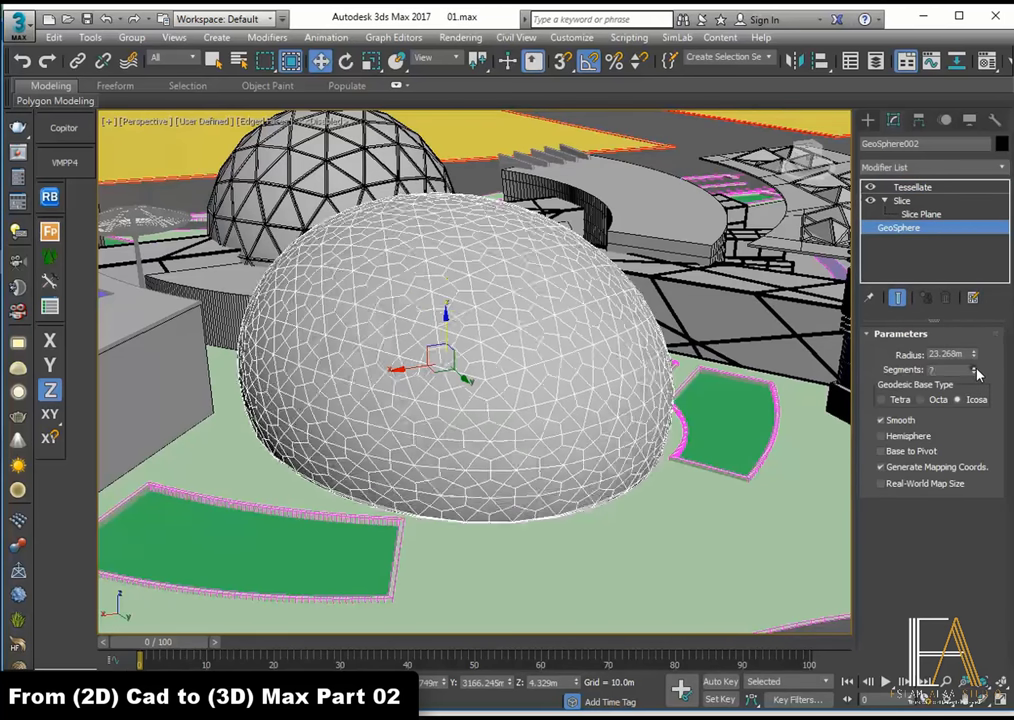
{"action": "left_click", "coordinate": [918, 188]}
{"action": "key", "text": "alt+Tab"}
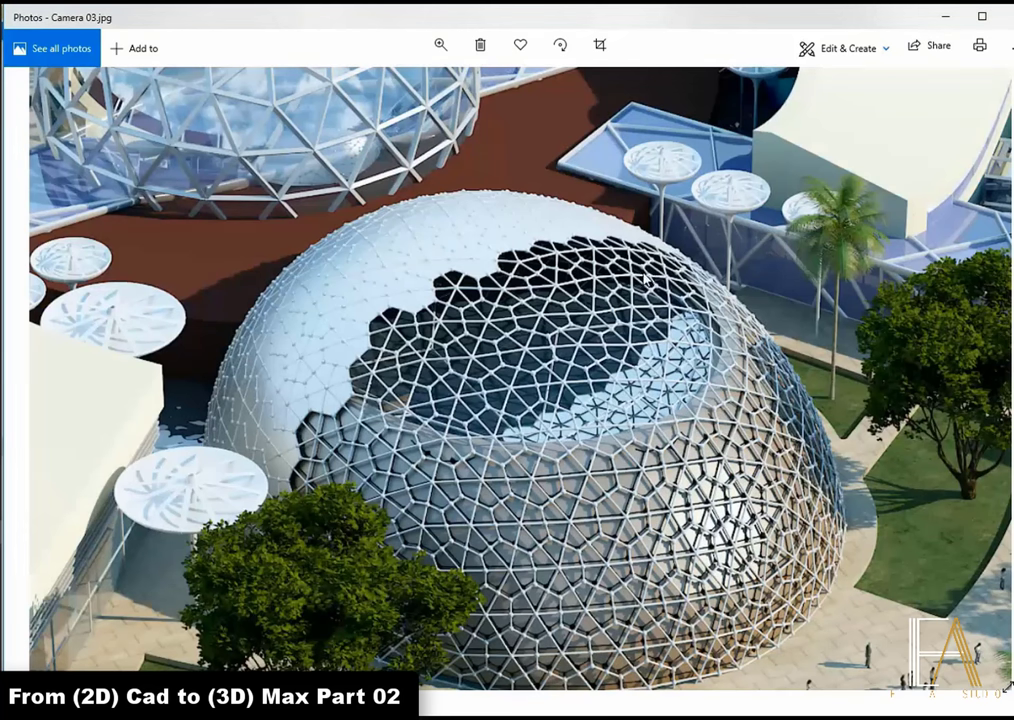
Step: Add a Lattice to the dome with smooth, 9-sided 0.1m struts built only from edges
{"action": "scroll", "coordinate": [563, 390], "scroll_direction": "up", "scroll_amount": 2}
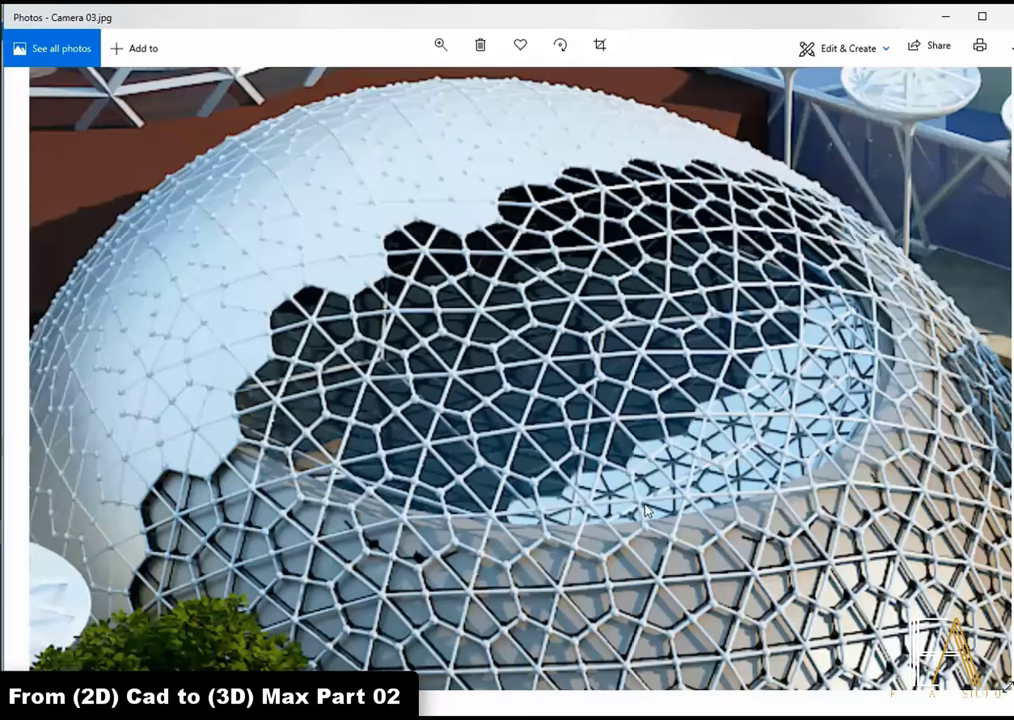
{"action": "key", "text": "alt+Tab"}
{"action": "left_click", "coordinate": [918, 168]}
{"action": "scroll", "coordinate": [926, 172], "scroll_direction": "down", "scroll_amount": 10}
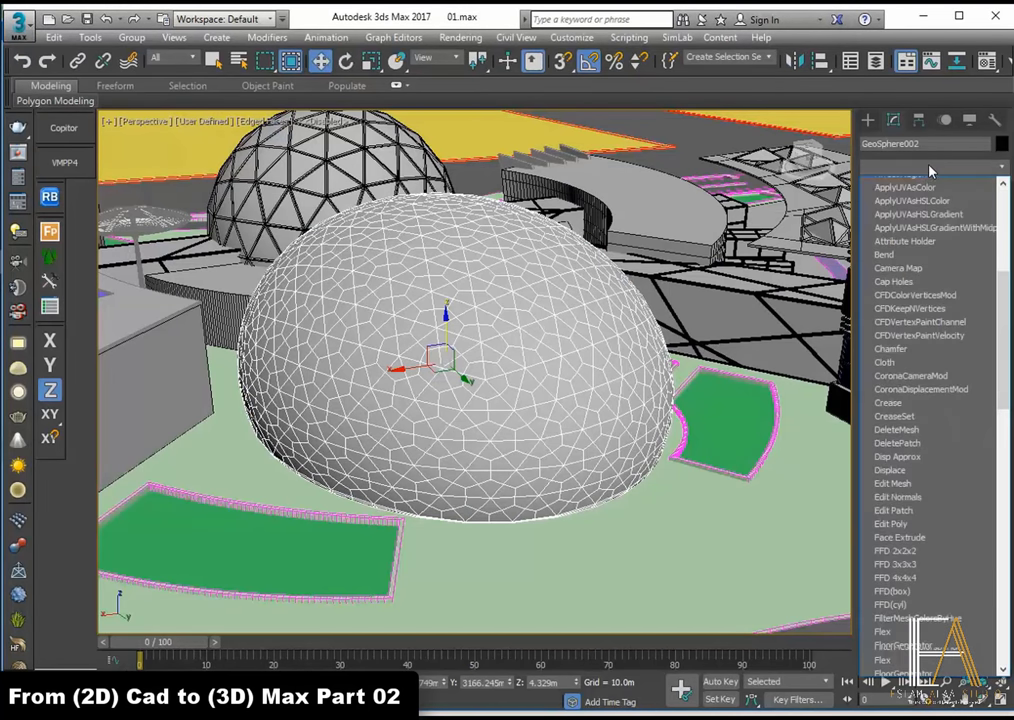
{"action": "scroll", "coordinate": [926, 172], "scroll_direction": "down", "scroll_amount": 10}
{"action": "left_click", "coordinate": [907, 184]}
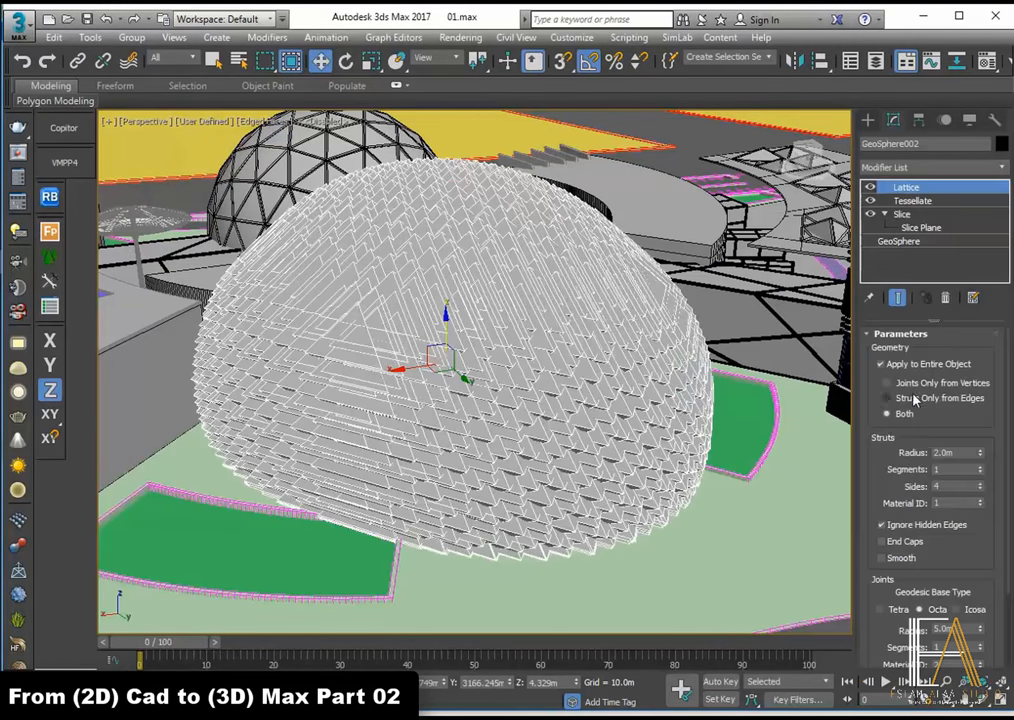
{"action": "left_click_drag", "start_coordinate": [967, 452], "coordinate": [879, 453]}
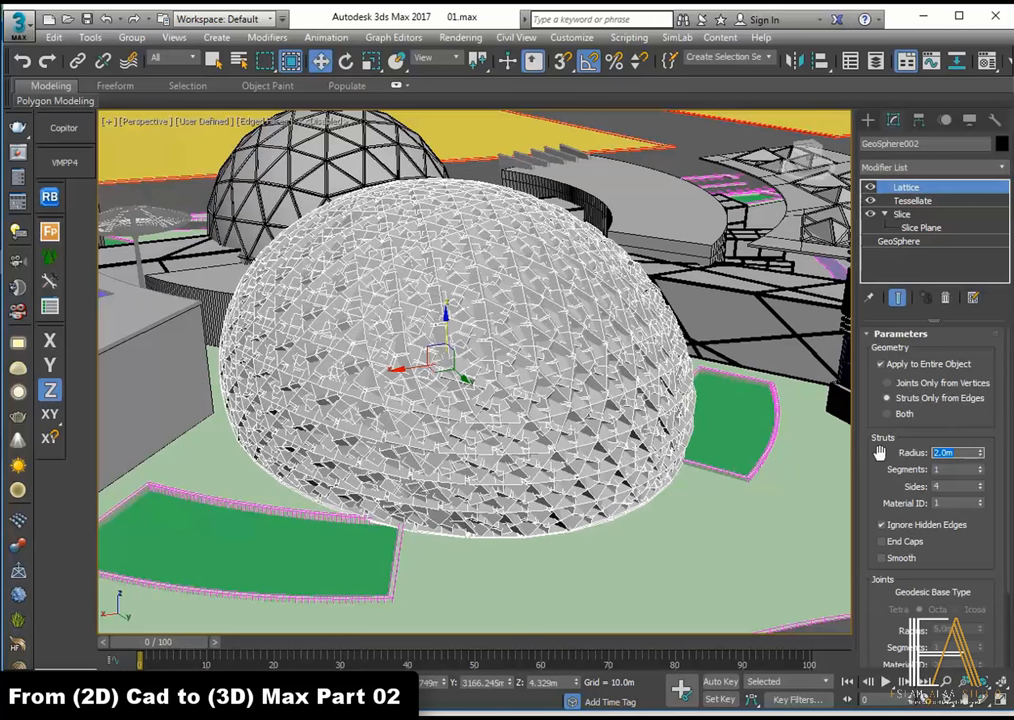
{"action": "type", "text": "0.2"}
{"action": "key", "text": "Return"}
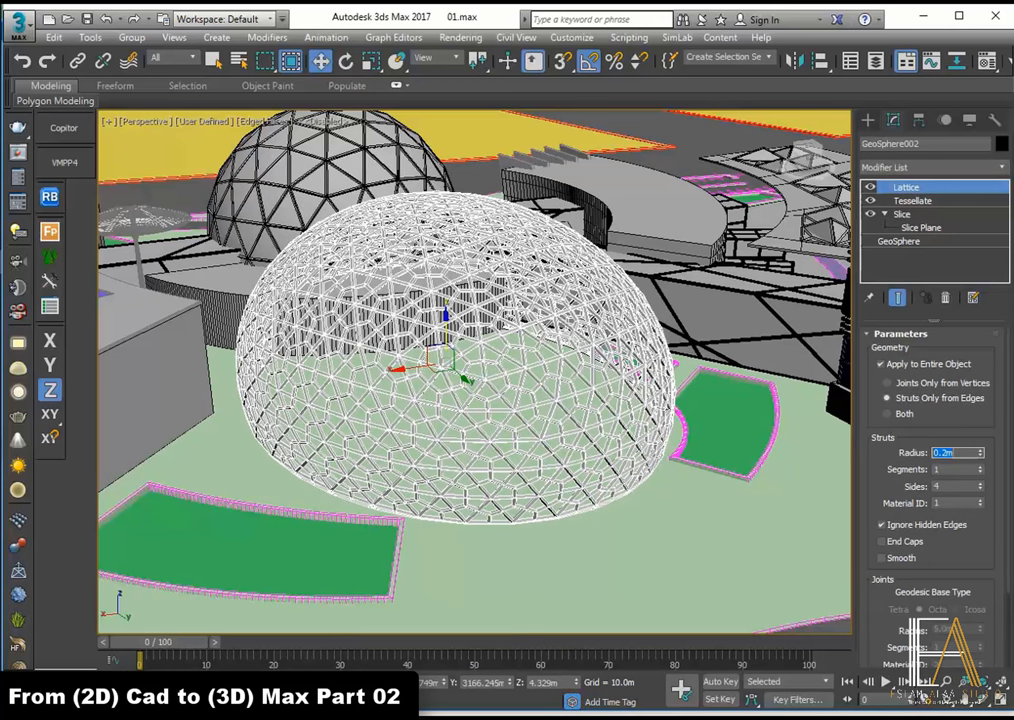
{"action": "key", "text": "Return"}
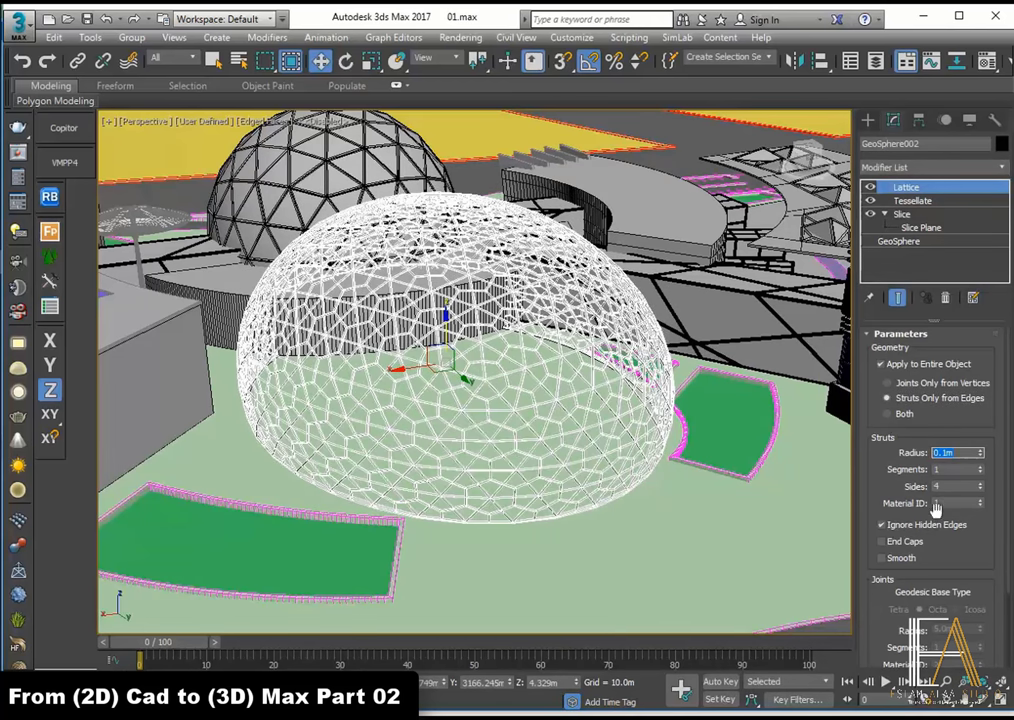
{"action": "left_click", "coordinate": [882, 558]}
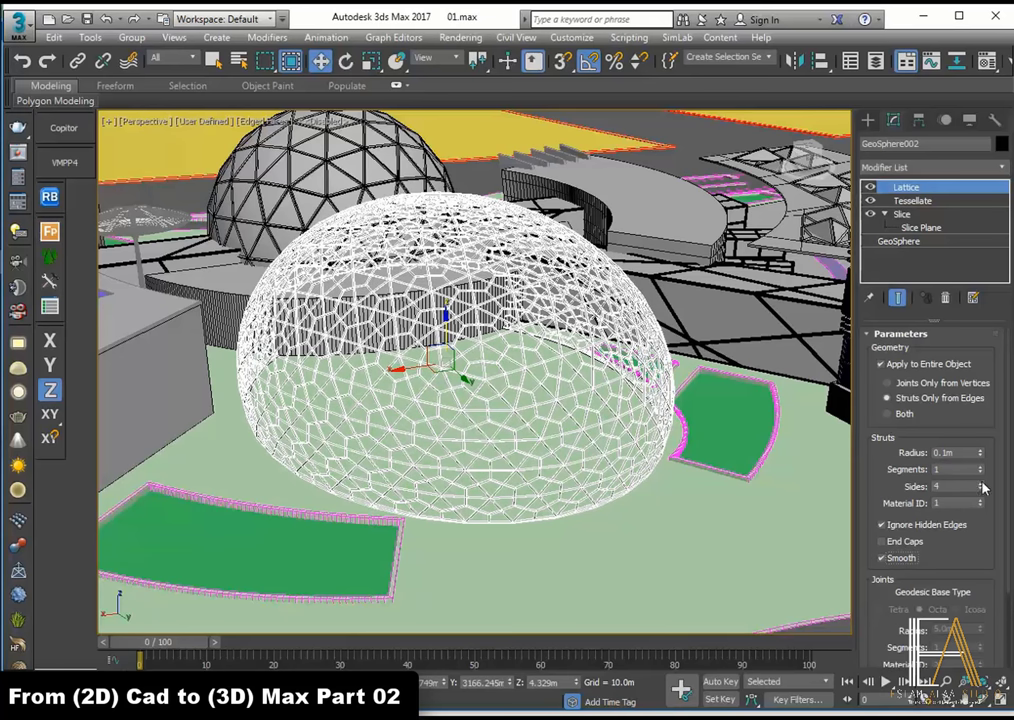
{"action": "left_click", "coordinate": [979, 485]}
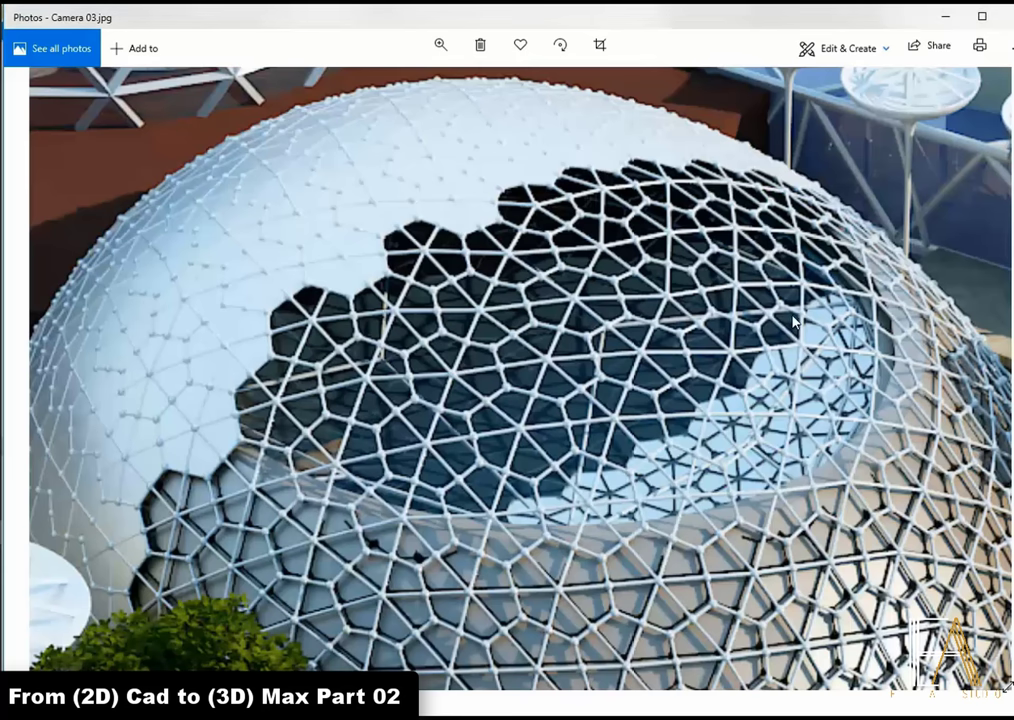
Step: Zoom out of the Camera 03 render in Photos to reveal more of the surrounding site
{"action": "scroll", "coordinate": [538, 284], "scroll_direction": "down", "scroll_amount": 2}
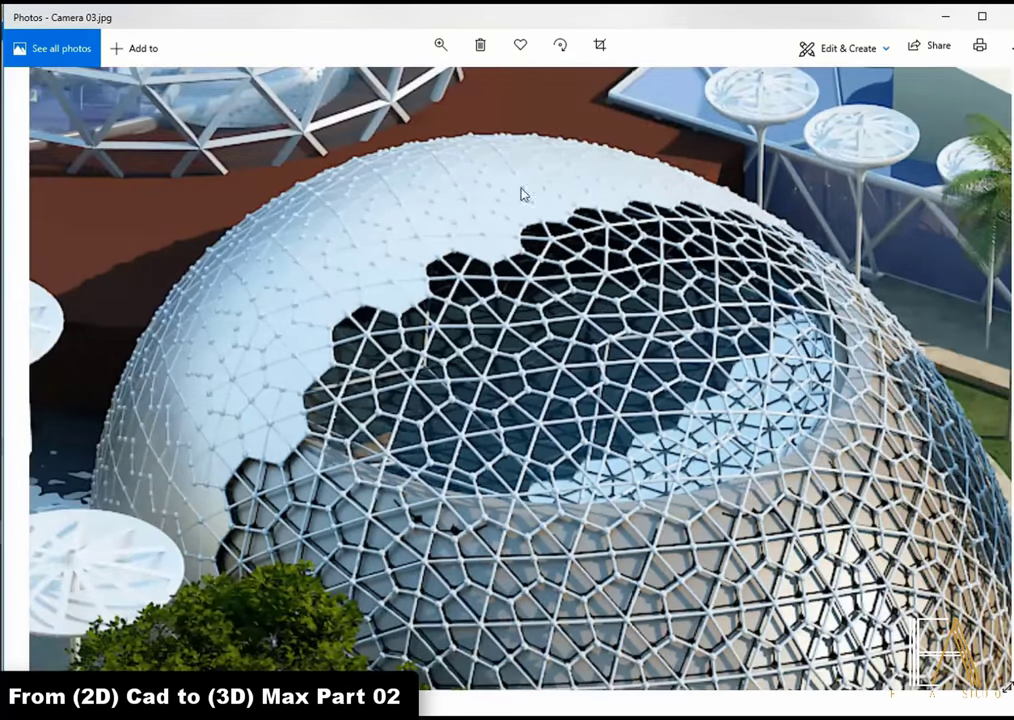
{"action": "scroll", "coordinate": [648, 285], "scroll_direction": "down", "scroll_amount": 2}
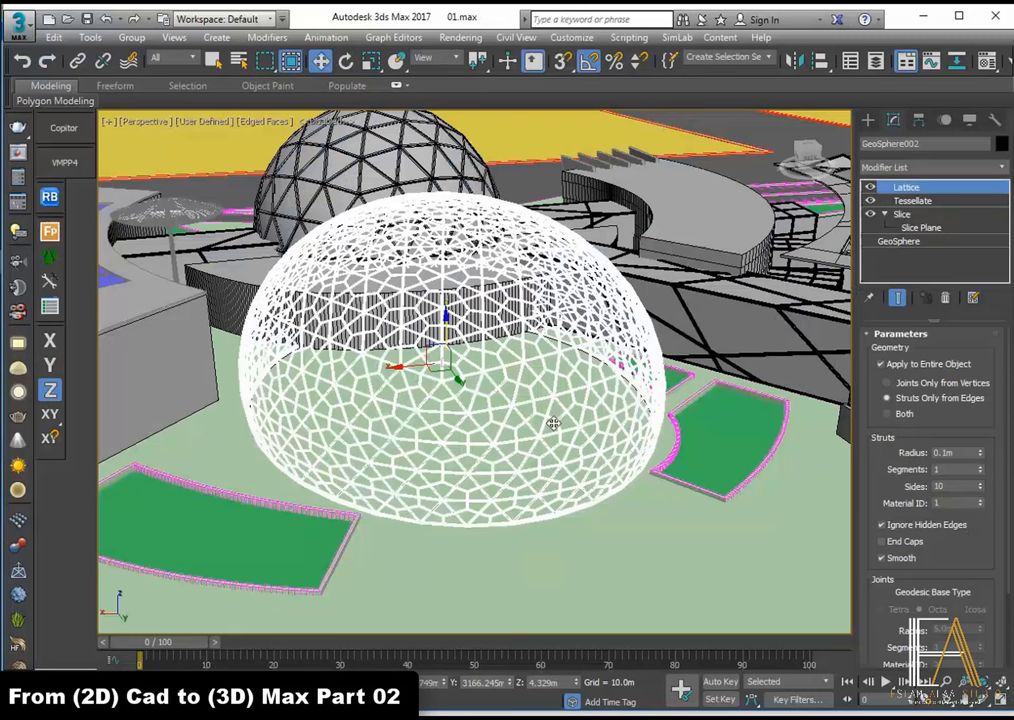
Step: Clone the dome as an independent copy, GeoSphere004, remove its Lattice, and isolate it
{"action": "right_click", "coordinate": [586, 324]}
{"action": "left_click", "coordinate": [619, 423]}
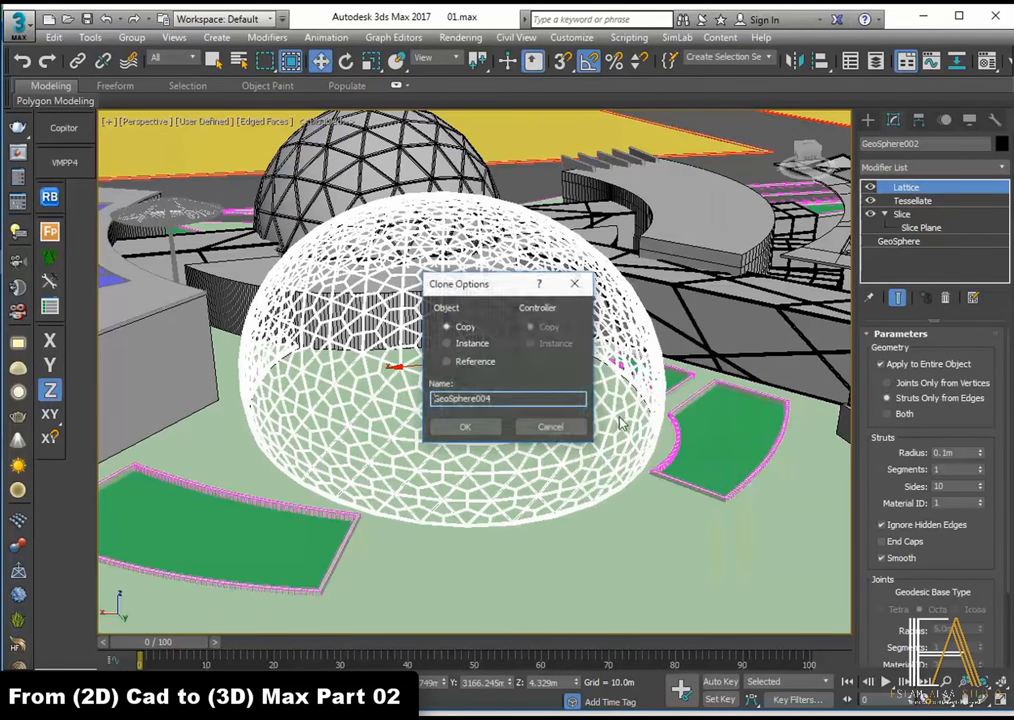
{"action": "left_click", "coordinate": [465, 426]}
{"action": "left_click", "coordinate": [945, 298]}
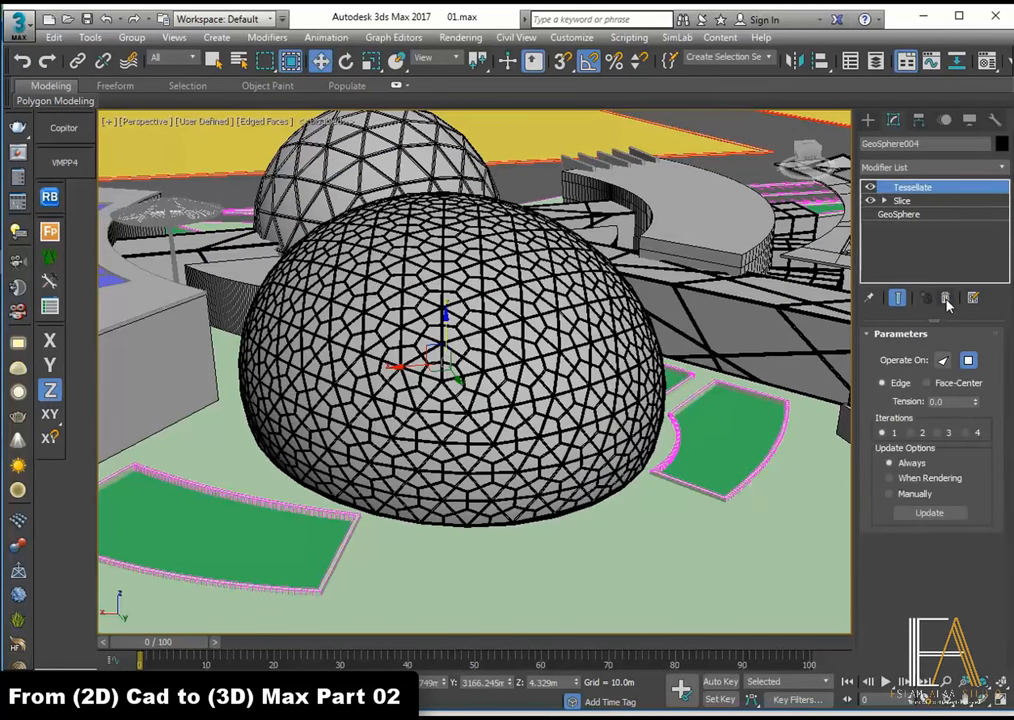
{"action": "key", "text": "alt+q"}
{"action": "left_click_drag", "start_coordinate": [806, 158], "coordinate": [817, 118]}
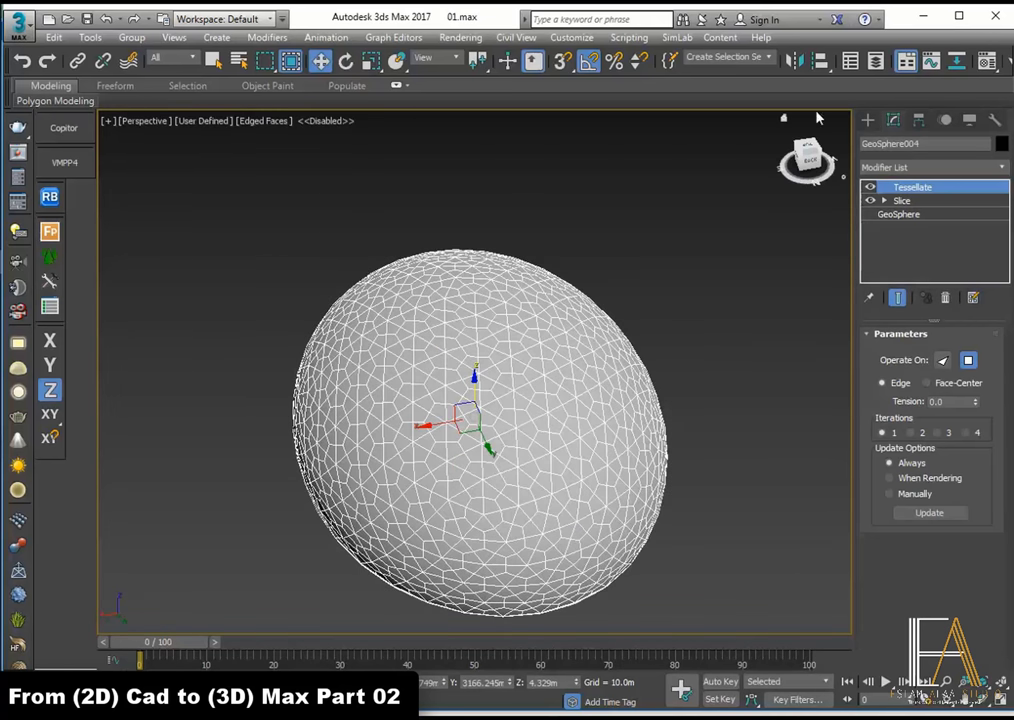
Step: Add Edit Poly and, in wireframe top view, paint-select the dome's upper cap polygons
{"action": "left_click", "coordinate": [910, 168]}
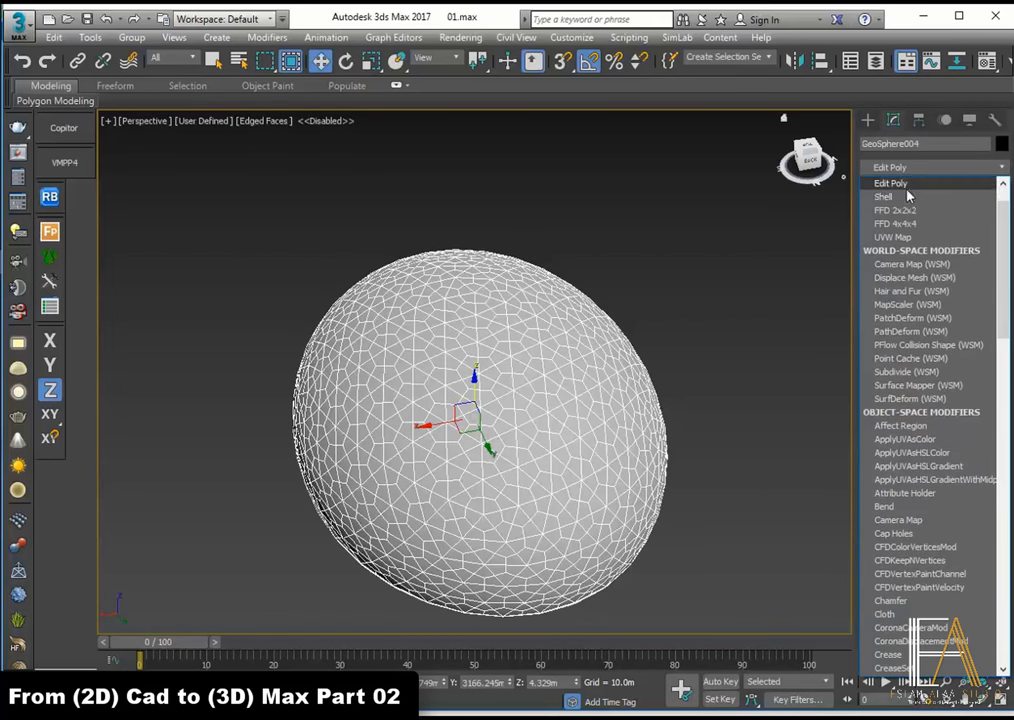
{"action": "left_click", "coordinate": [910, 197]}
{"action": "left_click", "coordinate": [948, 459]}
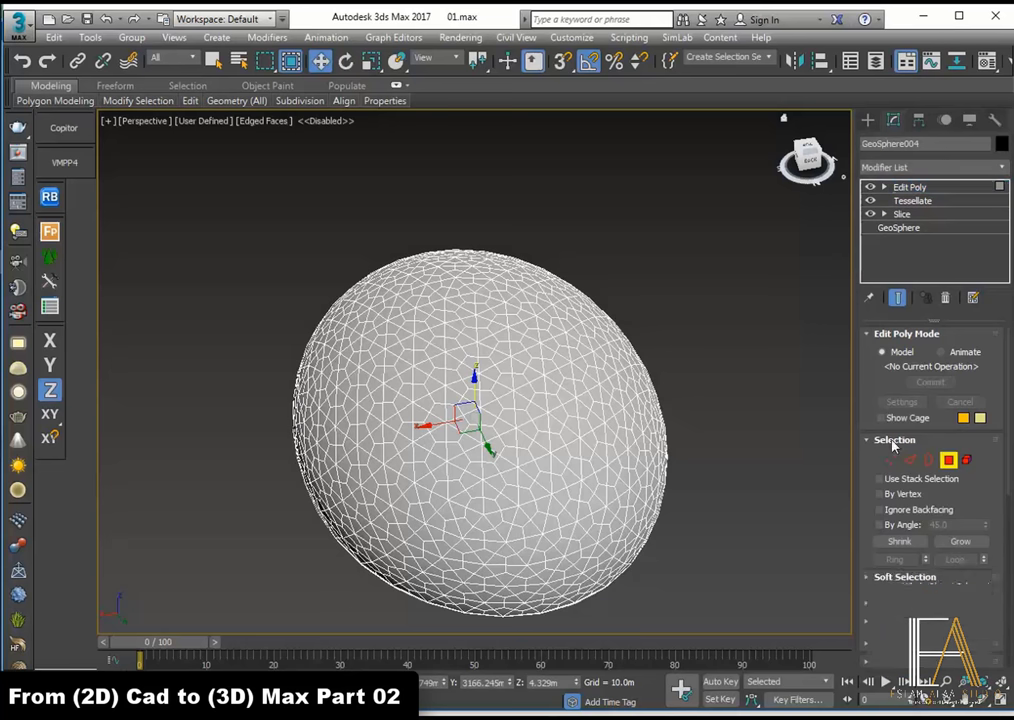
{"action": "key", "text": "t"}
{"action": "key", "text": "F3"}
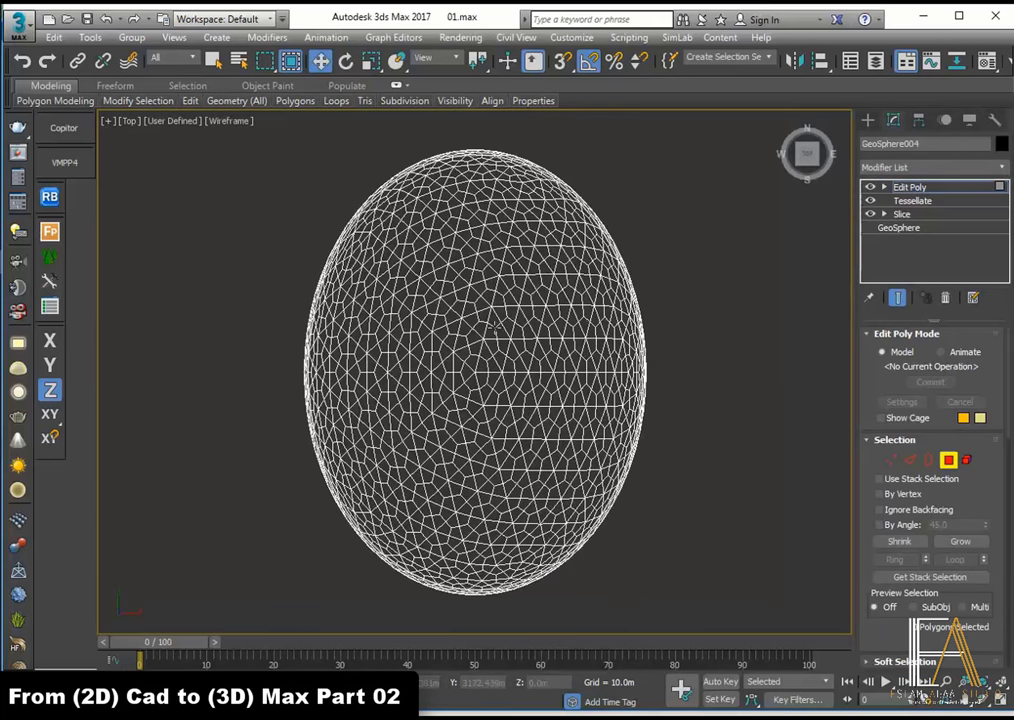
{"action": "left_click_drag", "start_coordinate": [265, 61], "coordinate": [267, 181]}
{"action": "left_click_drag", "start_coordinate": [450, 180], "coordinate": [390, 166]}
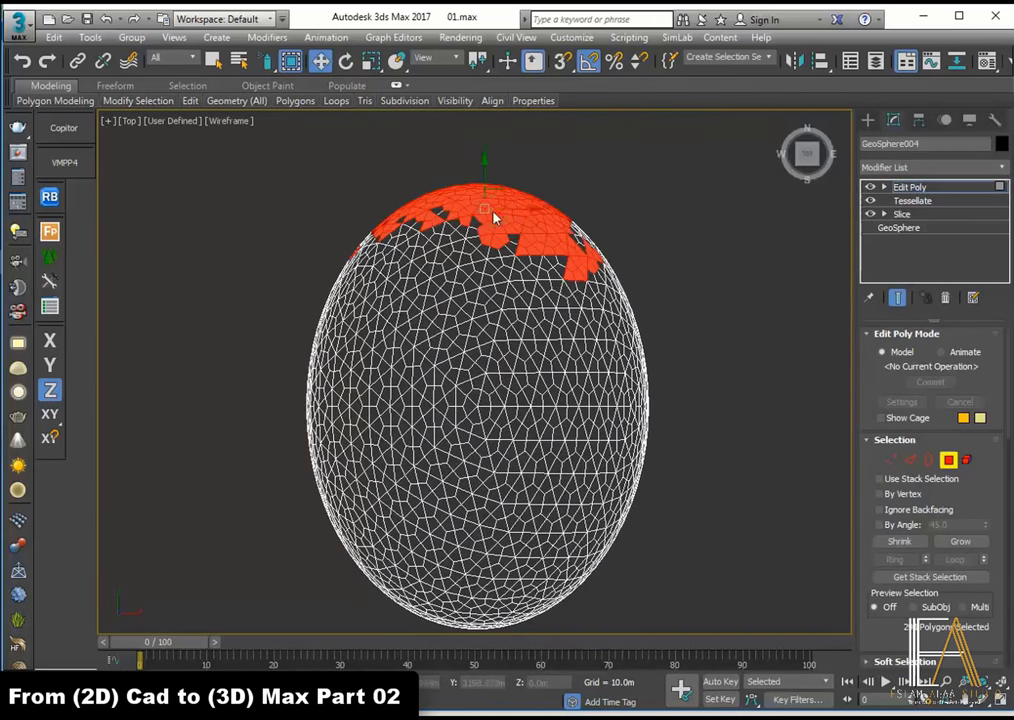
{"action": "left_click_drag", "start_coordinate": [316, 191], "coordinate": [287, 220]}
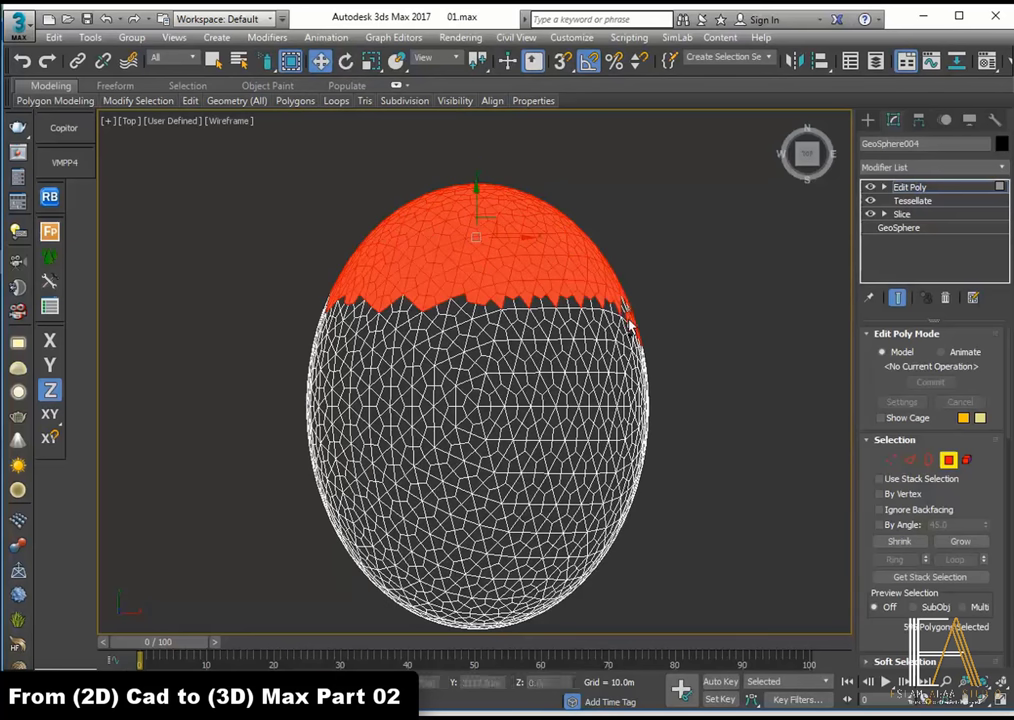
{"action": "scroll", "coordinate": [287, 328], "scroll_direction": "up", "scroll_amount": 3}
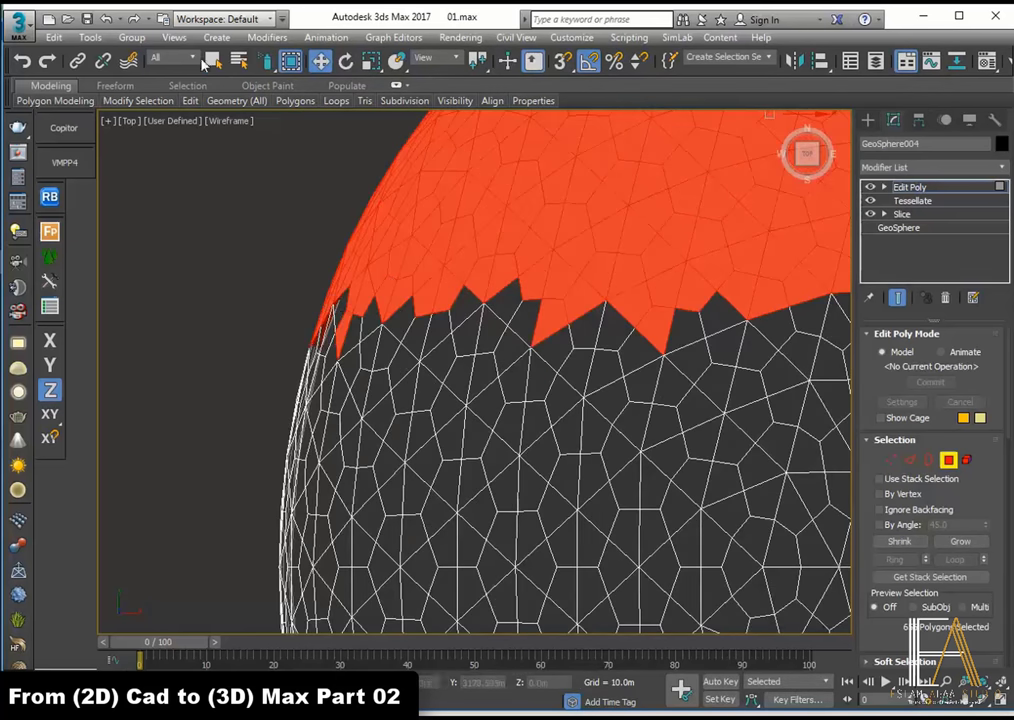
{"action": "scroll", "coordinate": [335, 317], "scroll_direction": "down", "scroll_amount": 5}
Step: Delete the dome's lower faces, leaving a jagged-edged upper cap of panels
{"action": "key", "text": "q"}
{"action": "scroll", "coordinate": [386, 260], "scroll_direction": "up", "scroll_amount": 2}
{"action": "scroll", "coordinate": [543, 324], "scroll_direction": "up", "scroll_amount": 3}
{"action": "scroll", "coordinate": [543, 324], "scroll_direction": "up", "scroll_amount": 2}
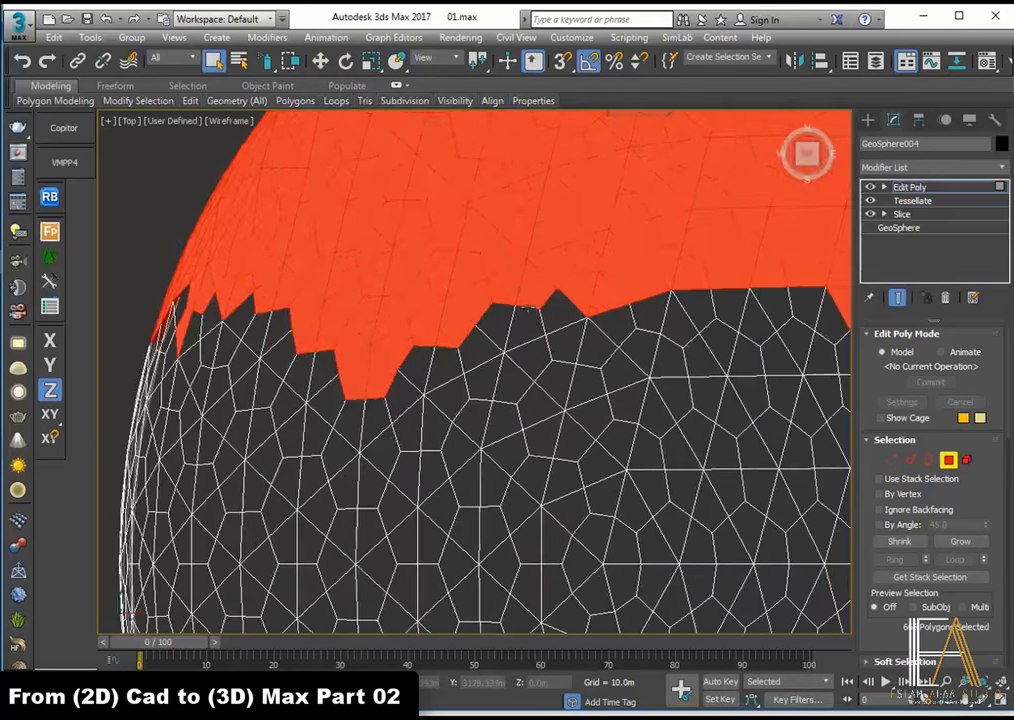
{"action": "scroll", "coordinate": [593, 309], "scroll_direction": "up", "scroll_amount": 2}
{"action": "scroll", "coordinate": [534, 324], "scroll_direction": "down", "scroll_amount": 3}
{"action": "scroll", "coordinate": [441, 344], "scroll_direction": "up", "scroll_amount": 1}
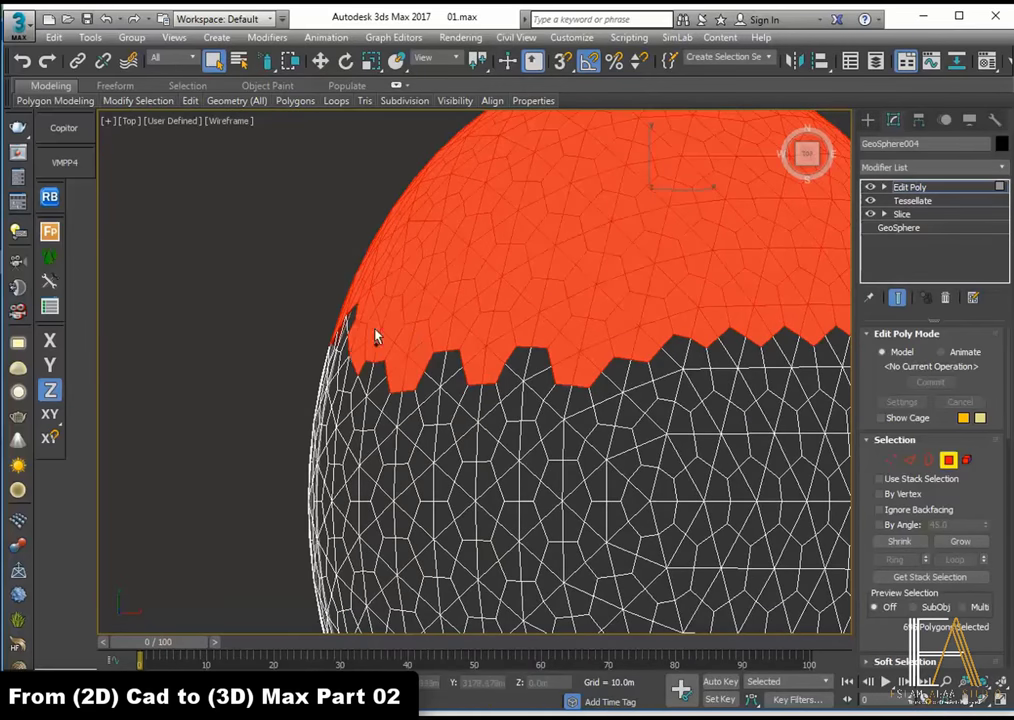
{"action": "middle_click_drag", "start_coordinate": [376, 335], "coordinate": [455, 343]}
{"action": "scroll", "coordinate": [455, 343], "scroll_direction": "down", "scroll_amount": 2}
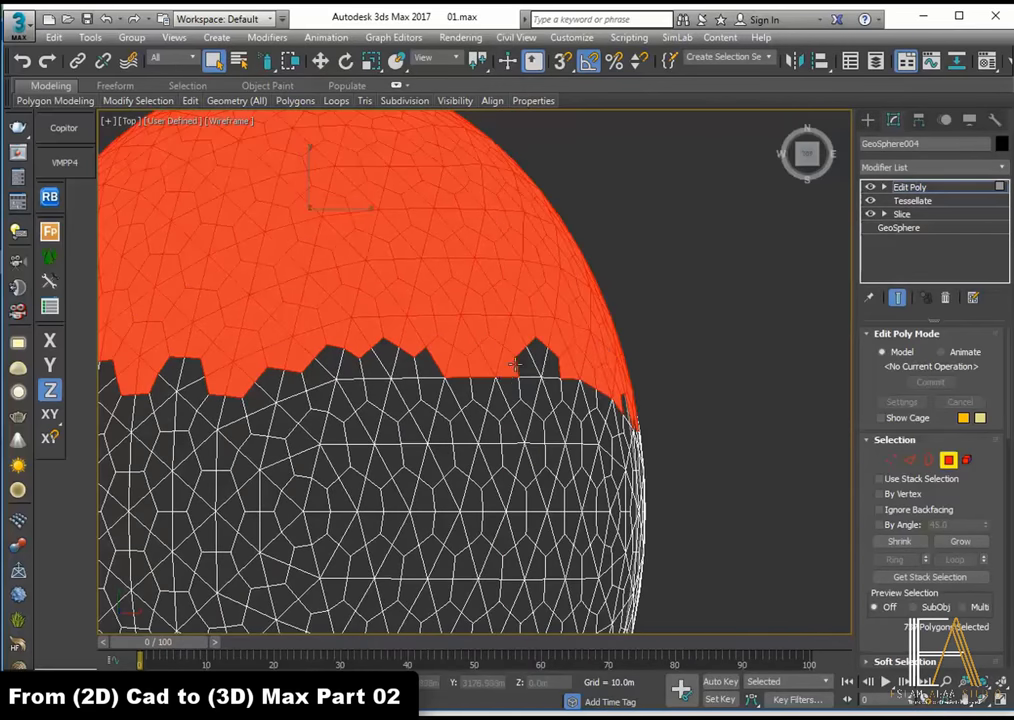
{"action": "scroll", "coordinate": [400, 290], "scroll_direction": "down", "scroll_amount": 4}
{"action": "middle_click_drag", "start_coordinate": [452, 555], "coordinate": [317, 356], "text": "alt"}
{"action": "key", "text": "Delete"}
Step: Turn on Edged Faces and exit isolation to bring back the rest of the scene
{"action": "key", "text": "F3"}
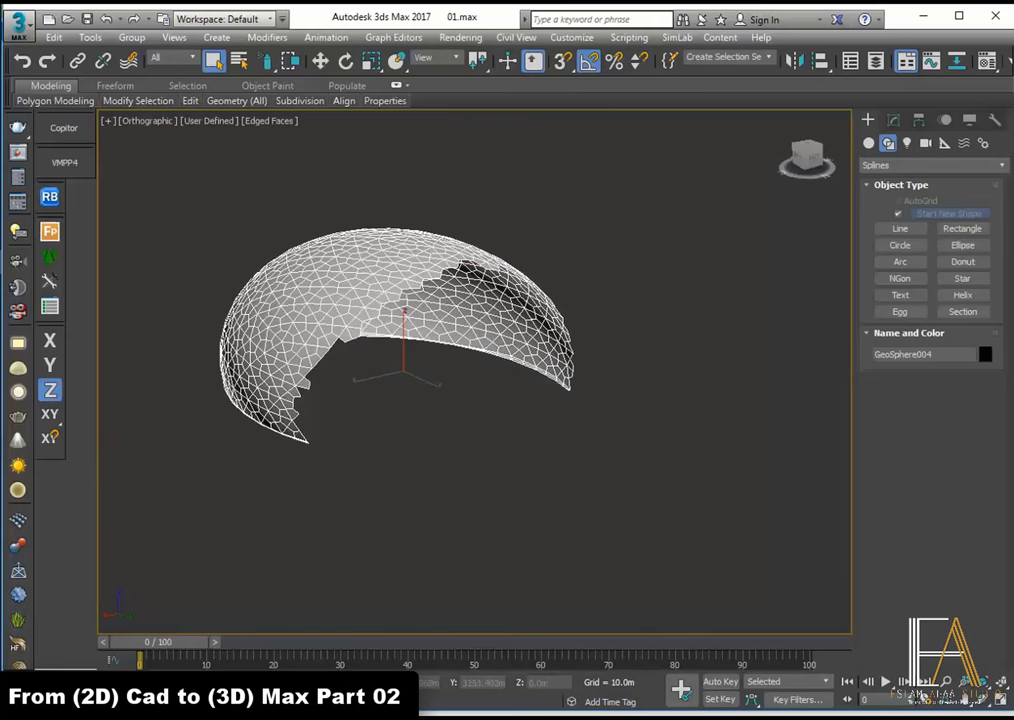
{"action": "key", "text": "alt+q"}
{"action": "scroll", "coordinate": [462, 322], "scroll_direction": "up", "scroll_amount": 5}
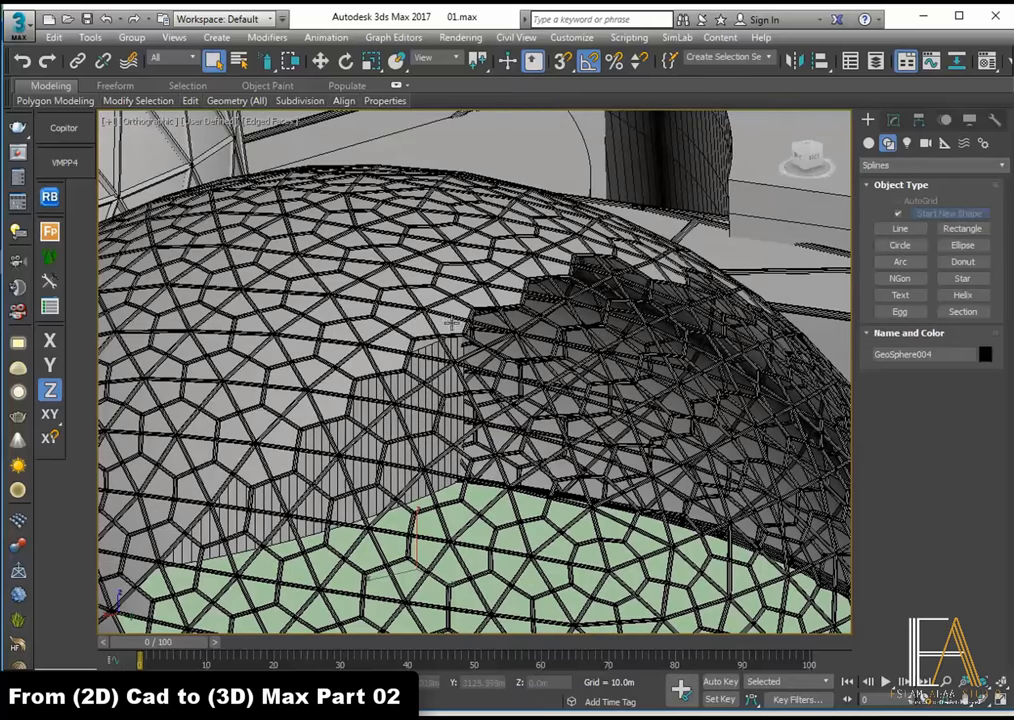
{"action": "middle_click_drag", "start_coordinate": [451, 322], "coordinate": [404, 325], "text": "alt"}
Step: Add a Shell modifier to the cap with Outer Amount 0.0m and Inner Amount 0.23m
{"action": "left_click", "coordinate": [893, 120]}
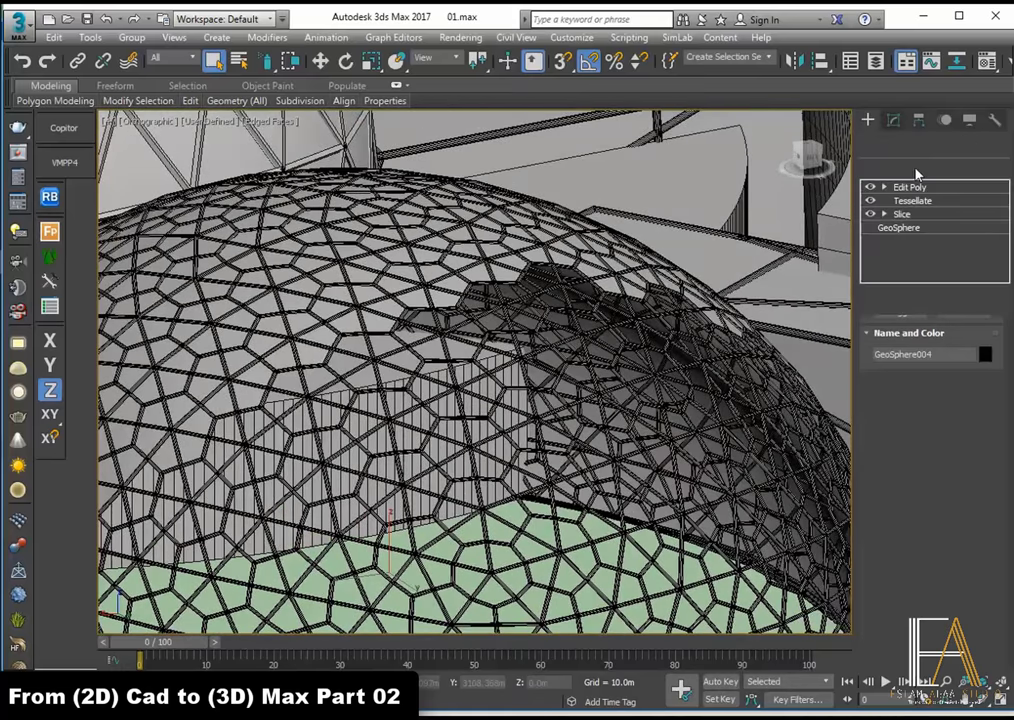
{"action": "left_click", "coordinate": [930, 167]}
{"action": "left_click", "coordinate": [918, 184]}
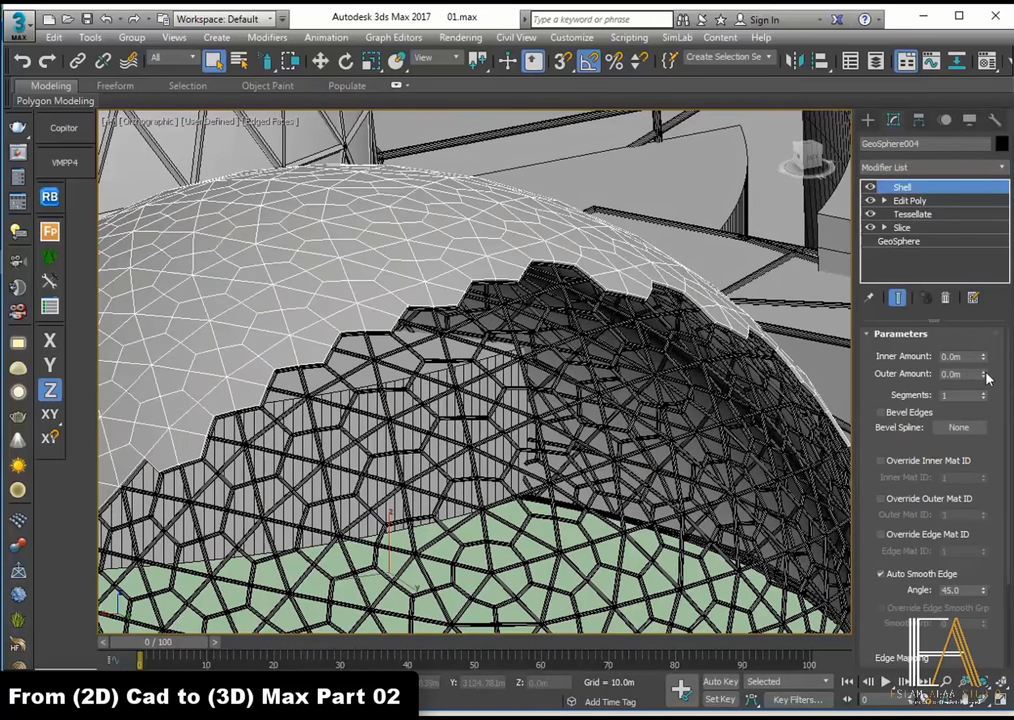
{"action": "right_click", "coordinate": [983, 373]}
{"action": "left_click_drag", "start_coordinate": [983, 356], "coordinate": [987, 336]}
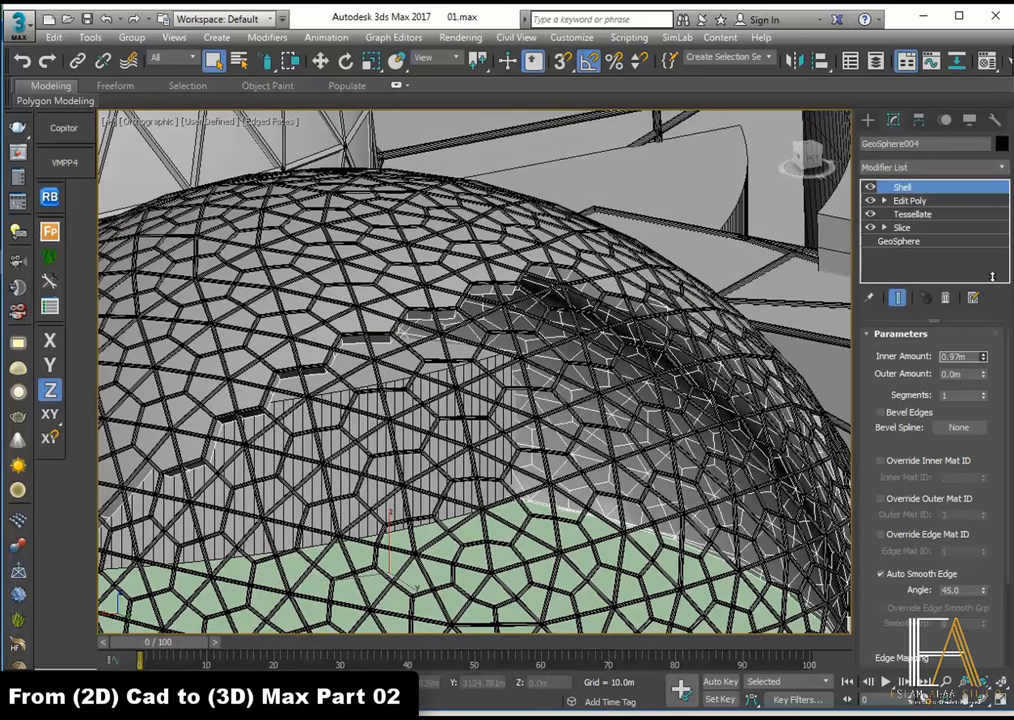
{"action": "scroll", "coordinate": [475, 370], "scroll_direction": "down", "scroll_amount": 5}
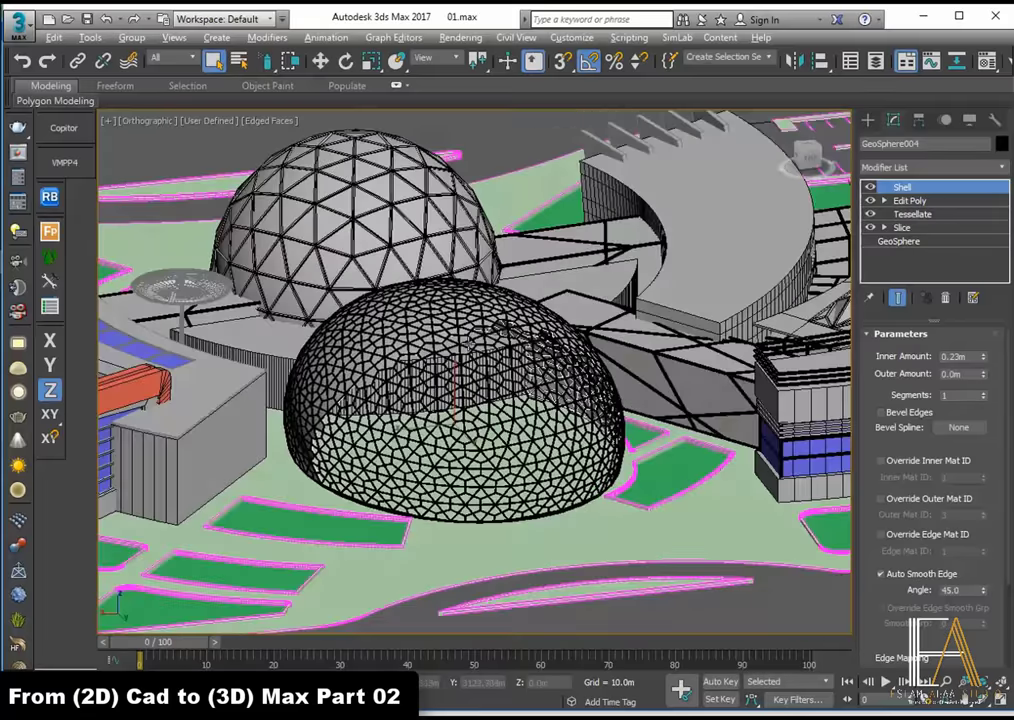
{"action": "middle_click_drag", "start_coordinate": [475, 370], "coordinate": [475, 330], "text": "alt"}
{"action": "scroll", "coordinate": [475, 370], "scroll_direction": "up", "scroll_amount": 2}
{"action": "scroll", "coordinate": [466, 372], "scroll_direction": "up", "scroll_amount": 1}
{"action": "scroll", "coordinate": [466, 372], "scroll_direction": "up", "scroll_amount": 3}
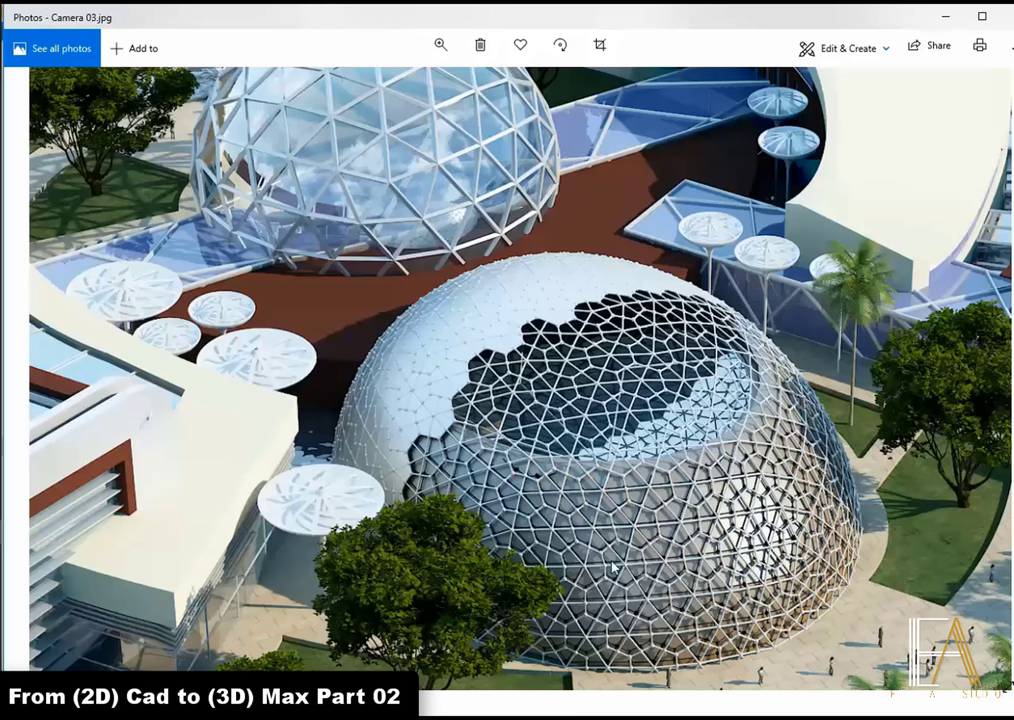
{"action": "scroll", "coordinate": [647, 487], "scroll_direction": "up", "scroll_amount": 2}
{"action": "scroll", "coordinate": [700, 430], "scroll_direction": "up", "scroll_amount": 1}
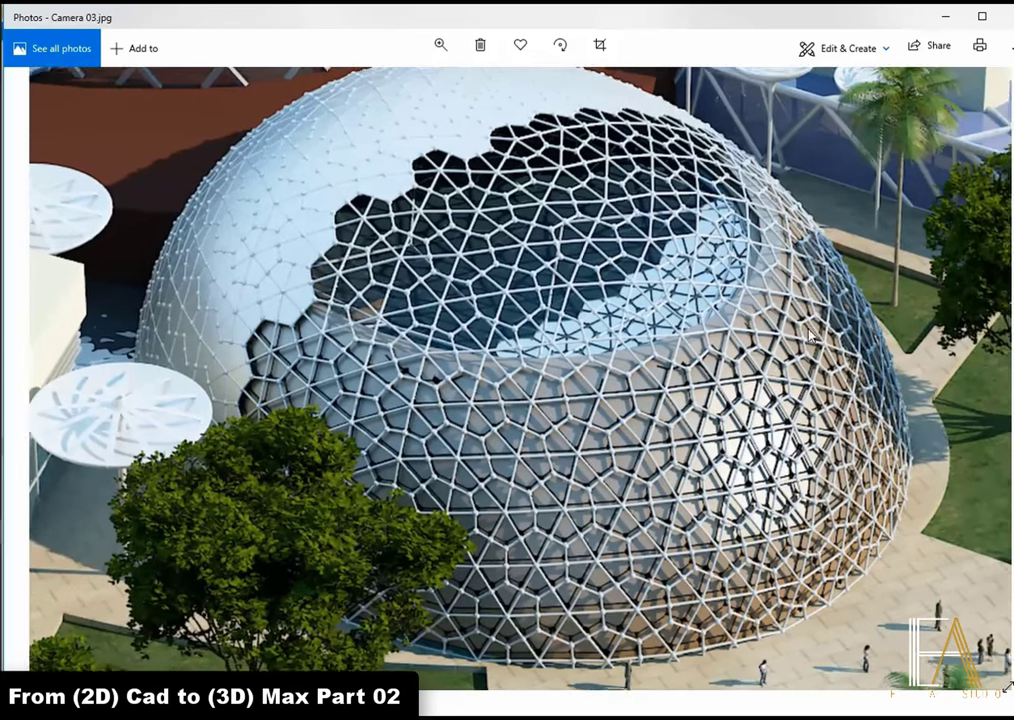
{"action": "scroll", "coordinate": [417, 399], "scroll_direction": "up", "scroll_amount": 2}
{"action": "scroll", "coordinate": [440, 388], "scroll_direction": "up", "scroll_amount": 1}
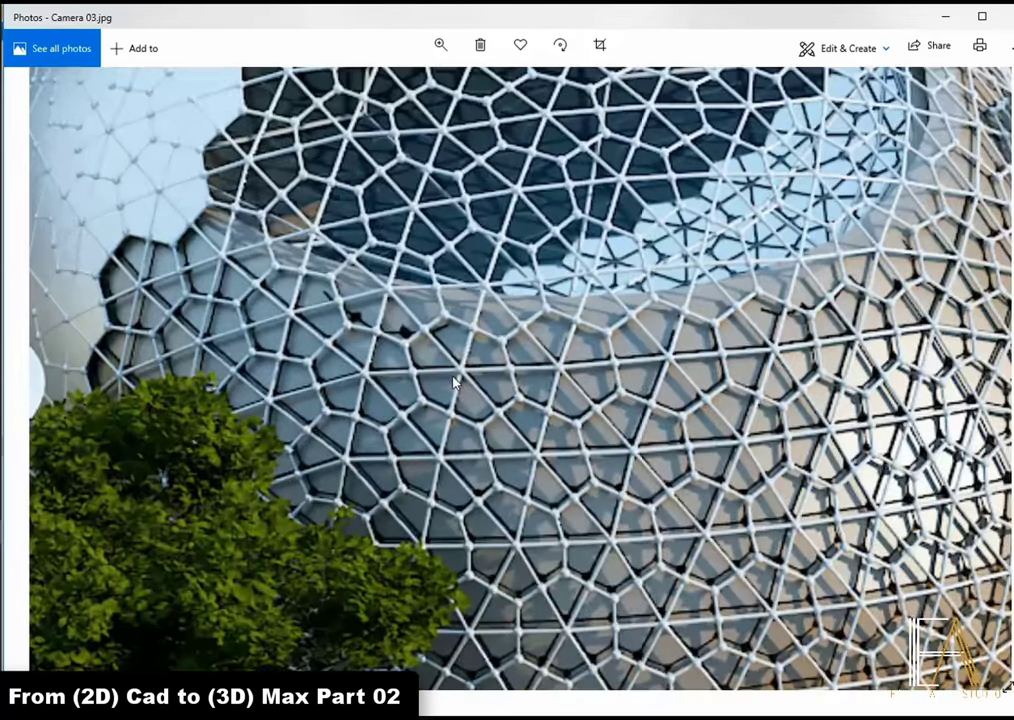
{"action": "scroll", "coordinate": [533, 311], "scroll_direction": "down", "scroll_amount": 1}
{"action": "scroll", "coordinate": [600, 350], "scroll_direction": "down", "scroll_amount": 2}
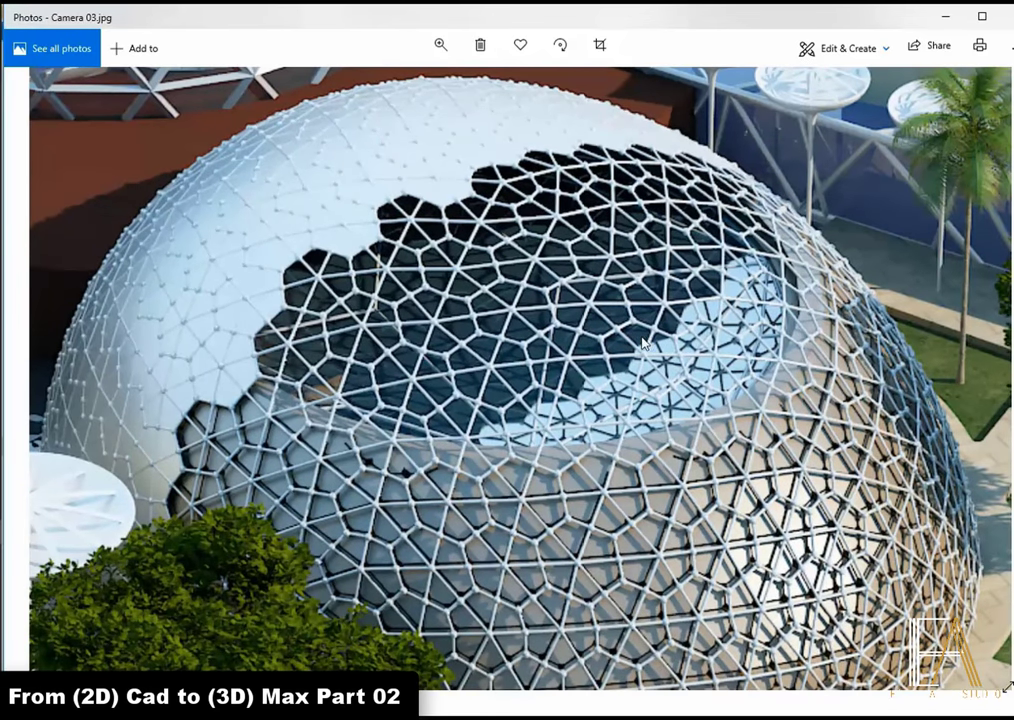
{"action": "scroll", "coordinate": [571, 401], "scroll_direction": "up", "scroll_amount": 1}
{"action": "scroll", "coordinate": [403, 335], "scroll_direction": "up", "scroll_amount": 1}
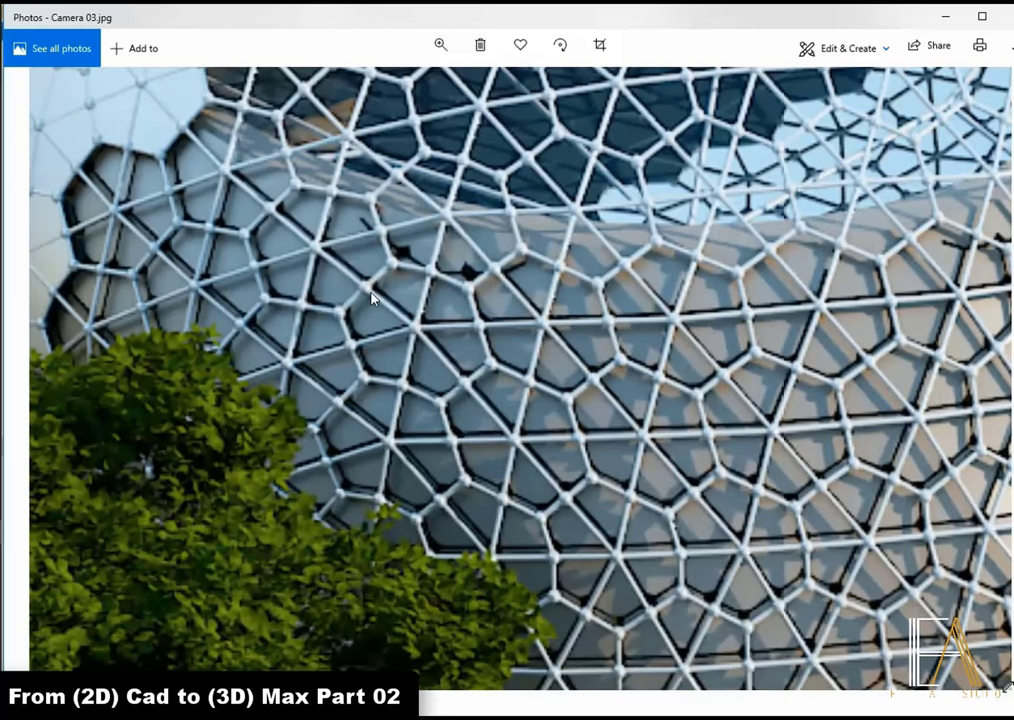
{"action": "scroll", "coordinate": [390, 300], "scroll_direction": "up", "scroll_amount": 1}
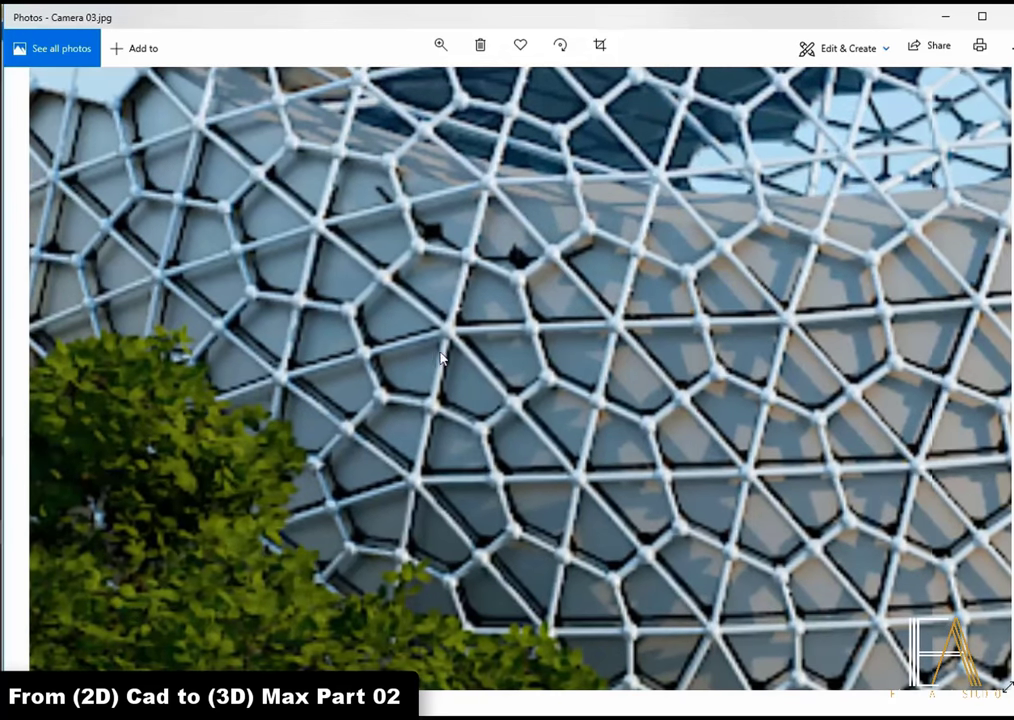
{"action": "scroll", "coordinate": [618, 322], "scroll_direction": "down", "scroll_amount": 3}
{"action": "scroll", "coordinate": [618, 322], "scroll_direction": "down", "scroll_amount": 2}
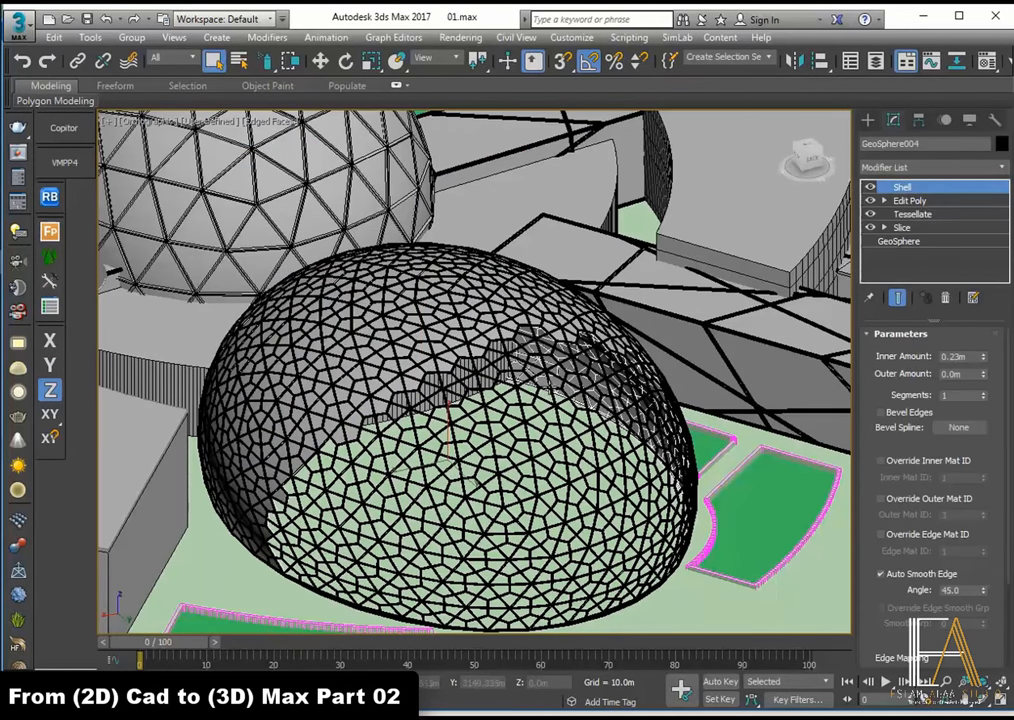
Step: Clone the dome as a copy named GeoSphere005 and delete its Lattice modifier
{"action": "right_click", "coordinate": [548, 388]}
{"action": "left_click", "coordinate": [613, 502]}
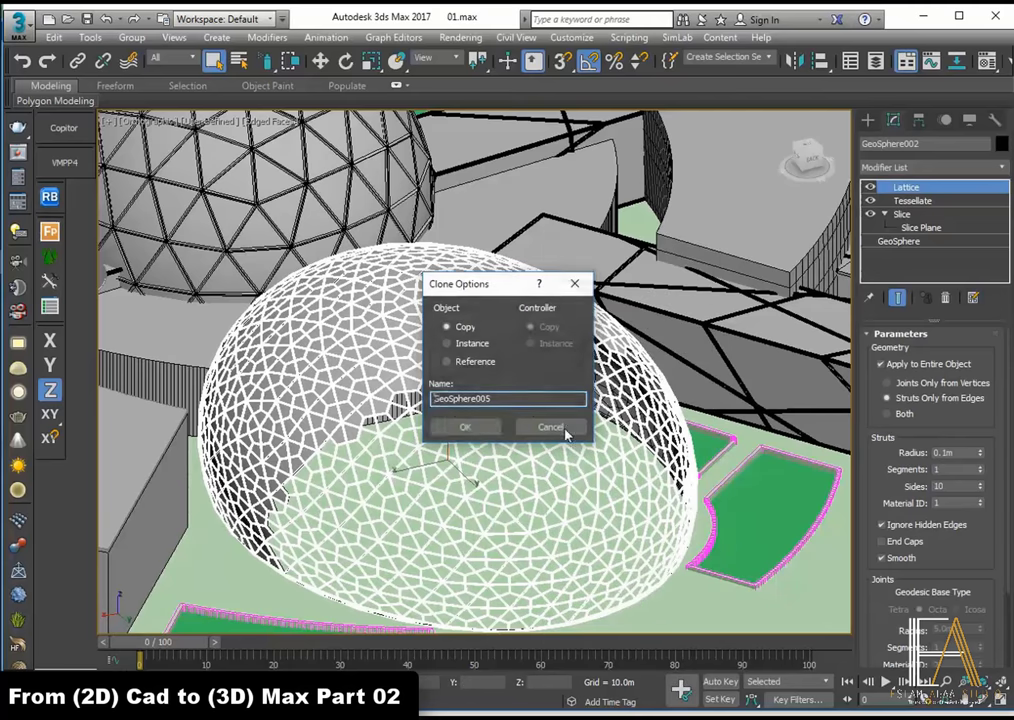
{"action": "left_click", "coordinate": [466, 428]}
{"action": "left_click", "coordinate": [945, 297]}
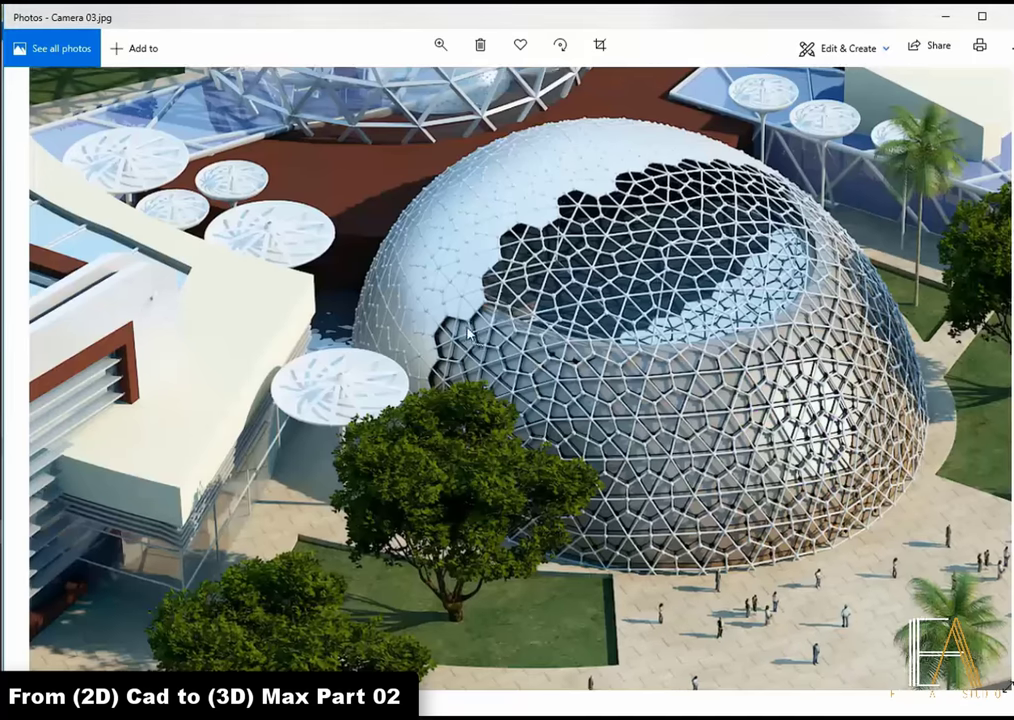
{"action": "scroll", "coordinate": [417, 278], "scroll_direction": "up", "scroll_amount": 3}
{"action": "scroll", "coordinate": [392, 260], "scroll_direction": "up", "scroll_amount": 1}
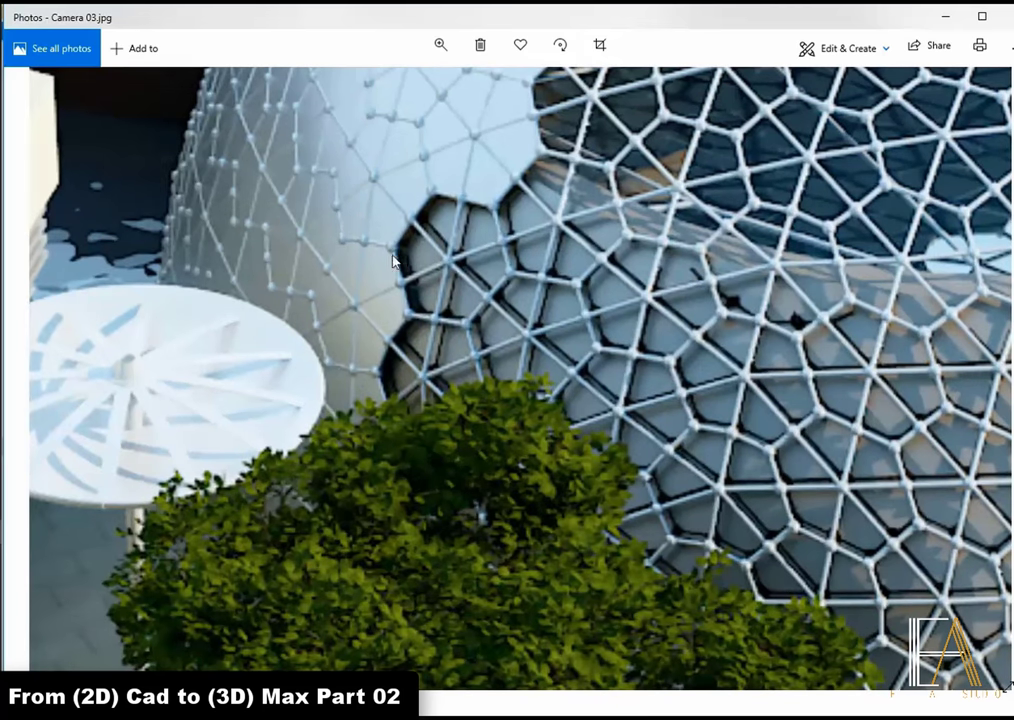
Step: Scale GeoSphere005 down slightly in the XY plane so it sits inside the original dome
{"action": "key", "text": "r"}
{"action": "left_click", "coordinate": [447, 396]}
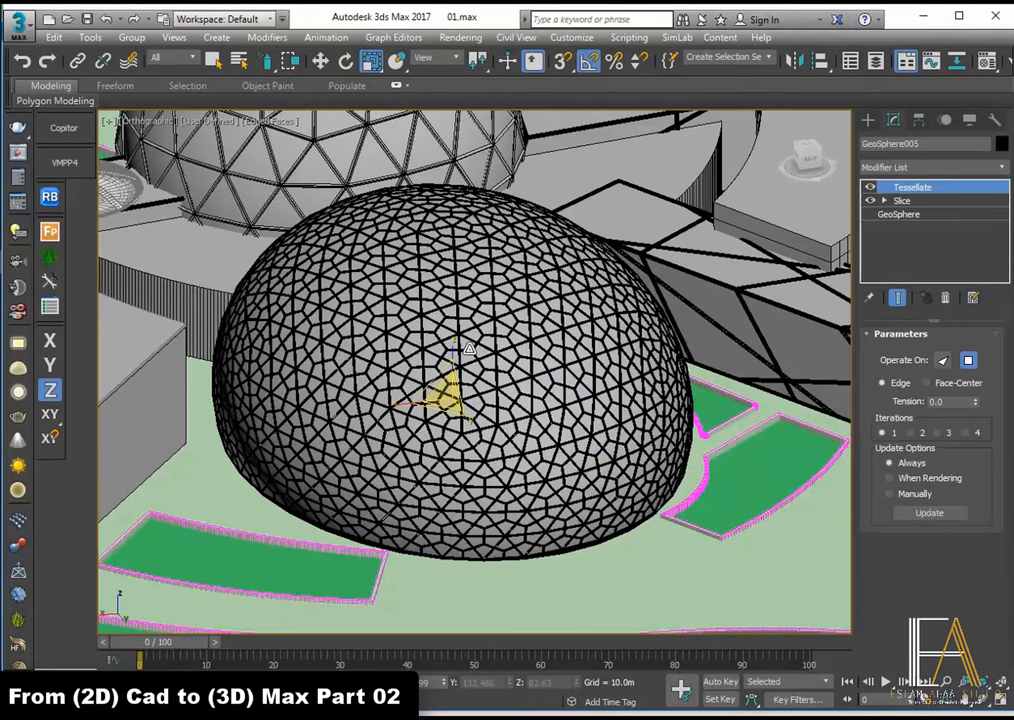
{"action": "scroll", "coordinate": [450, 398], "scroll_direction": "up", "scroll_amount": 3}
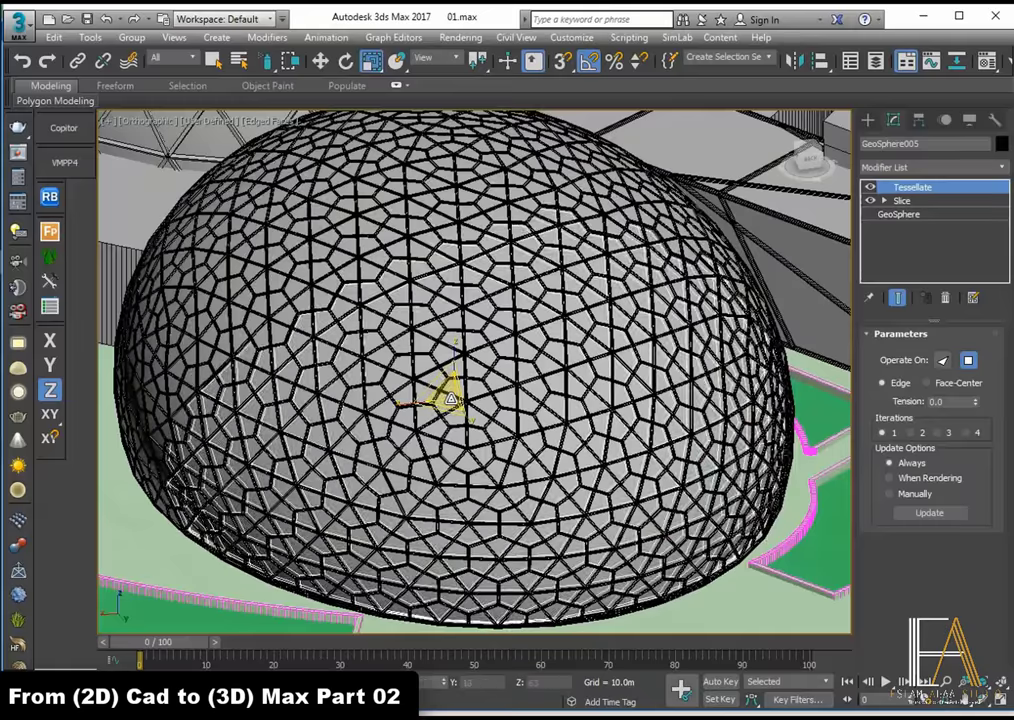
{"action": "scroll", "coordinate": [450, 398], "scroll_direction": "down", "scroll_amount": 1}
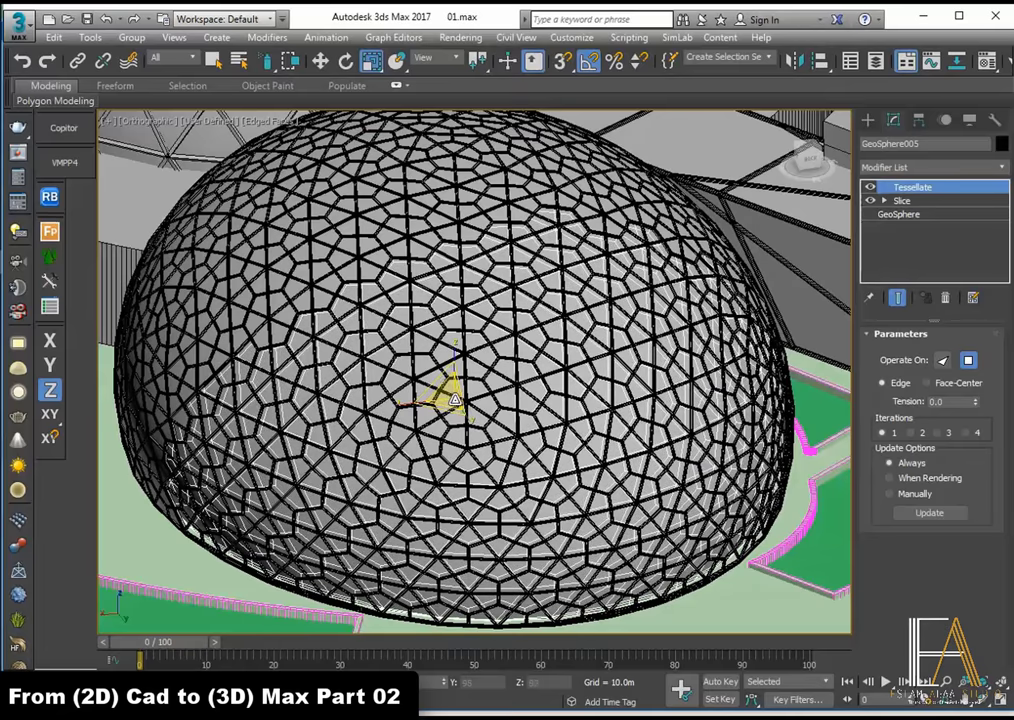
{"action": "middle_click_drag", "start_coordinate": [350, 318], "coordinate": [393, 423], "text": "alt"}
{"action": "scroll", "coordinate": [393, 418], "scroll_direction": "up", "scroll_amount": 4}
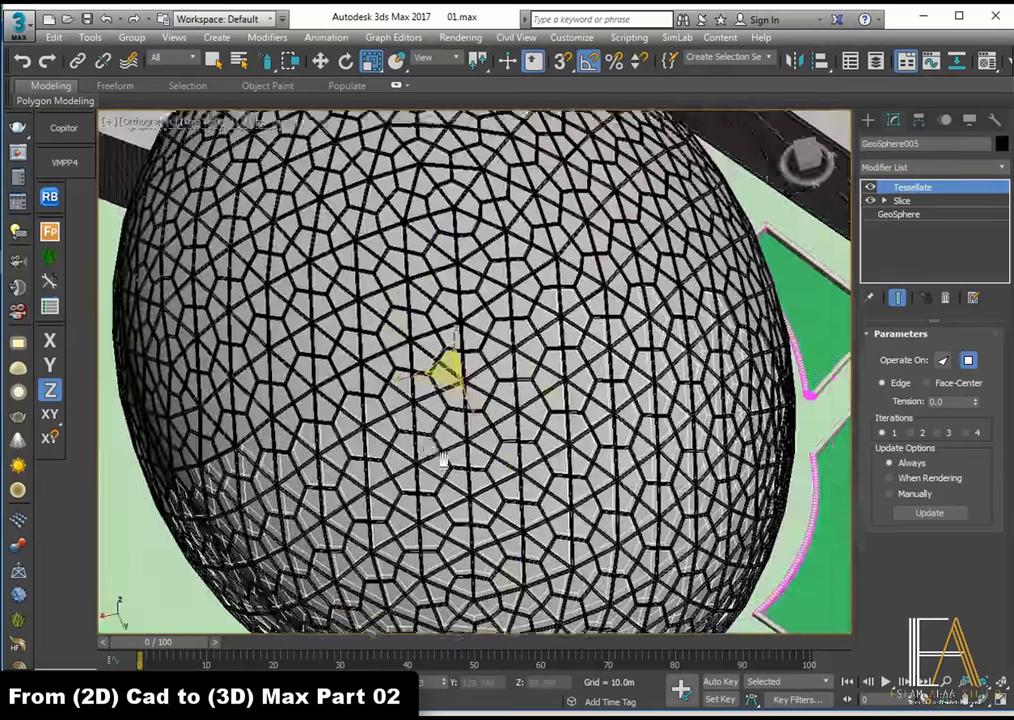
{"action": "middle_click_drag", "start_coordinate": [450, 370], "coordinate": [557, 232], "text": "alt"}
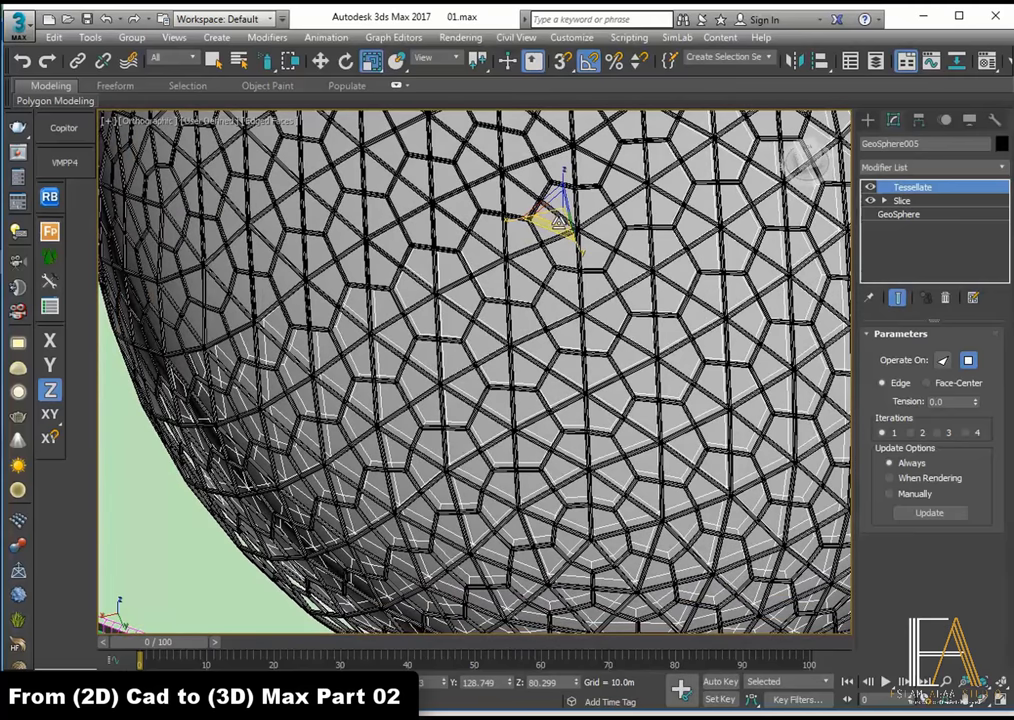
{"action": "key", "text": "F8"}
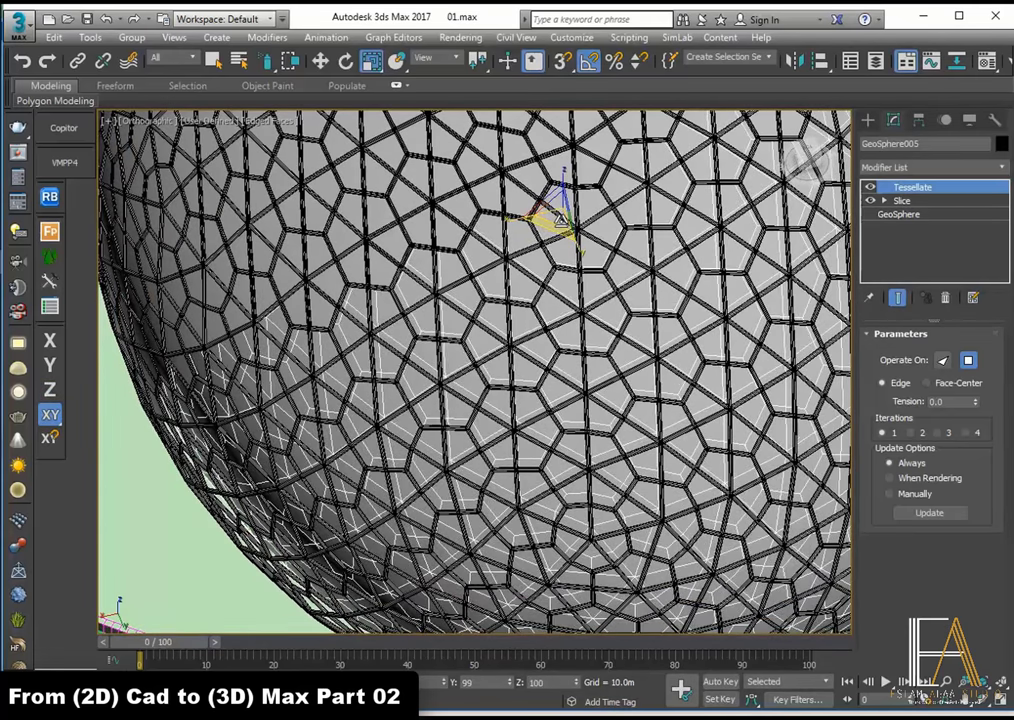
{"action": "scroll", "coordinate": [560, 230], "scroll_direction": "down", "scroll_amount": 3}
{"action": "middle_click_drag", "start_coordinate": [560, 230], "coordinate": [560, 320], "text": "alt"}
{"action": "scroll", "coordinate": [475, 370], "scroll_direction": "down", "scroll_amount": 3}
{"action": "key", "text": "w"}
{"action": "key", "text": "F7"}
{"action": "middle_click_drag", "start_coordinate": [475, 370], "coordinate": [475, 280], "text": "alt"}
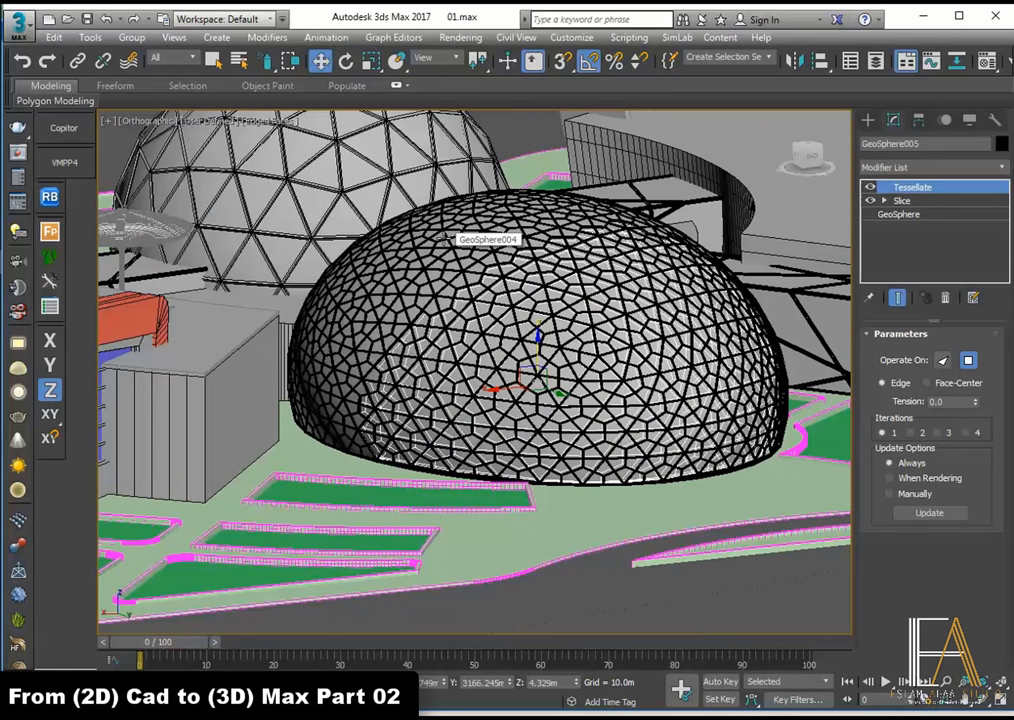
Step: Add a Slice modifier, raise the slice plane, and remove the dome's top portion
{"action": "left_click", "coordinate": [975, 170]}
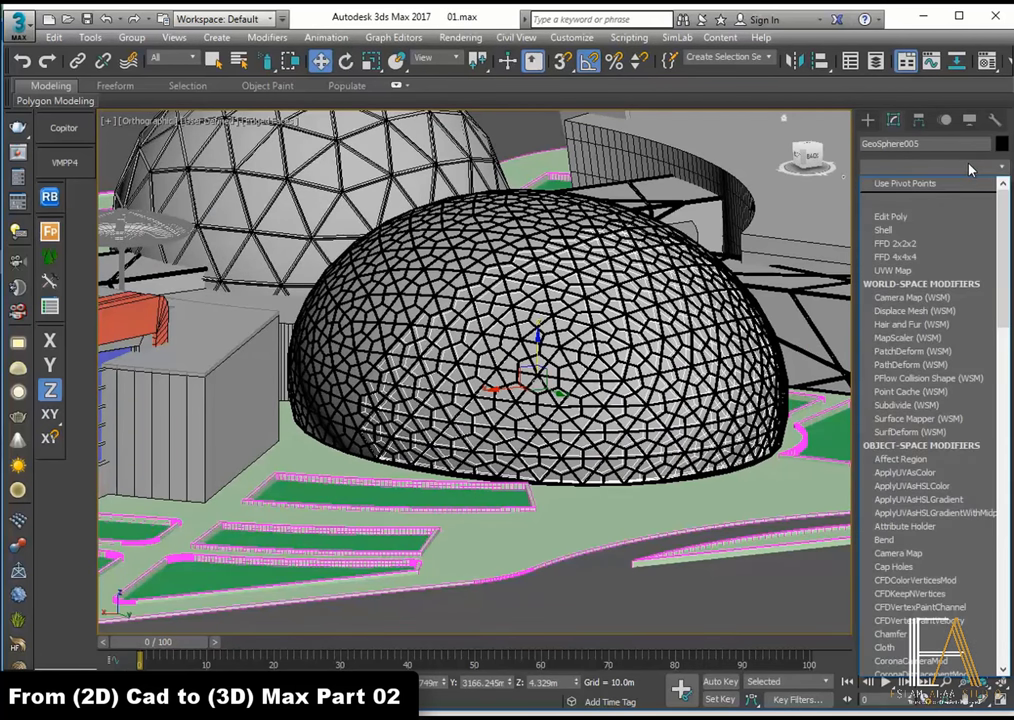
{"action": "type", "text": "sl"}
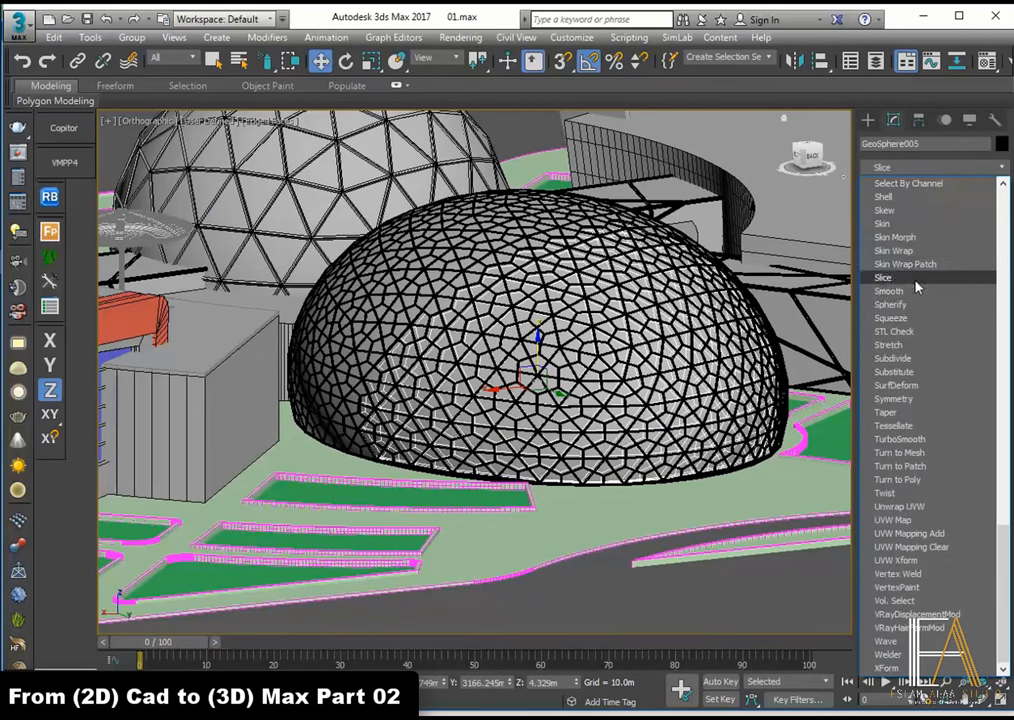
{"action": "left_click", "coordinate": [903, 278]}
{"action": "left_click", "coordinate": [884, 187]}
{"action": "left_click", "coordinate": [920, 200]}
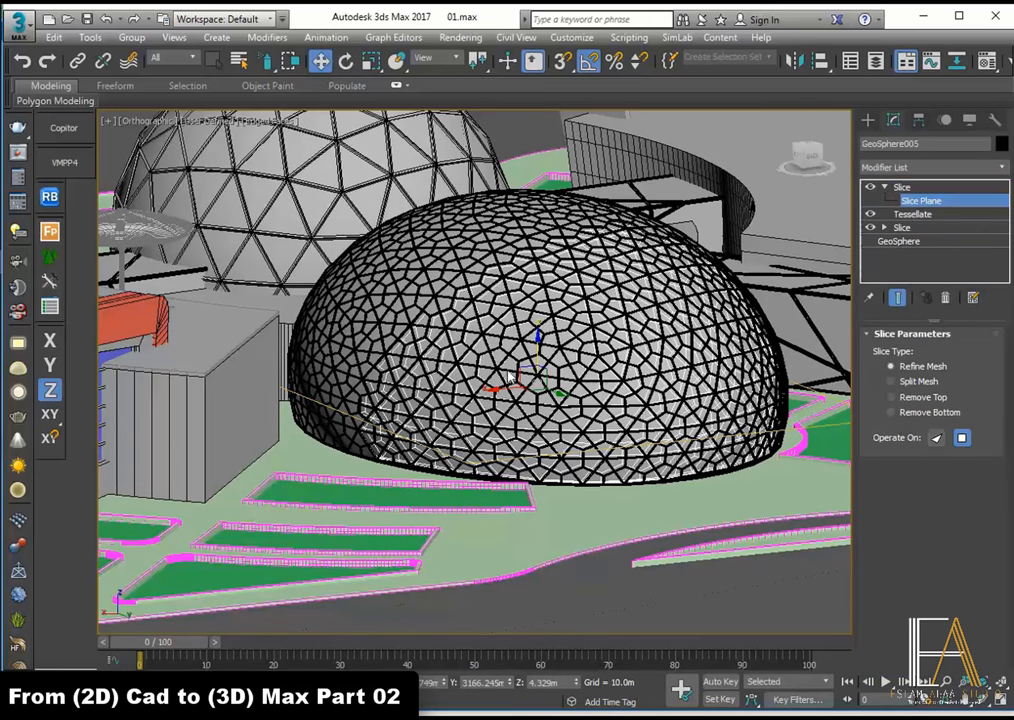
{"action": "left_click_drag", "start_coordinate": [537, 350], "coordinate": [537, 232]}
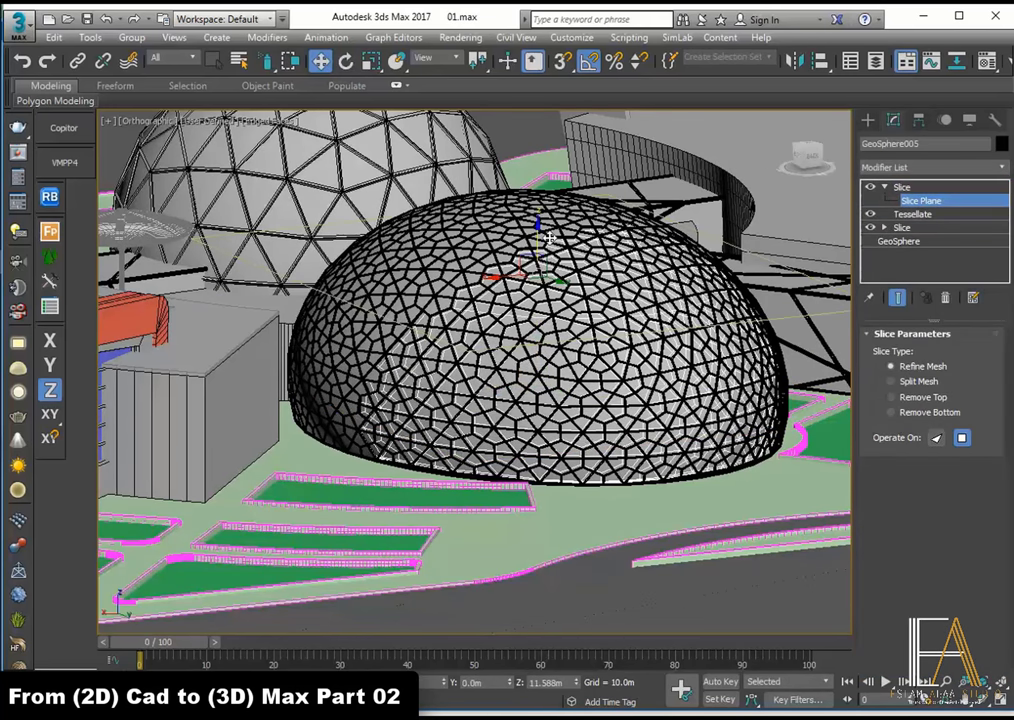
{"action": "left_click", "coordinate": [891, 397]}
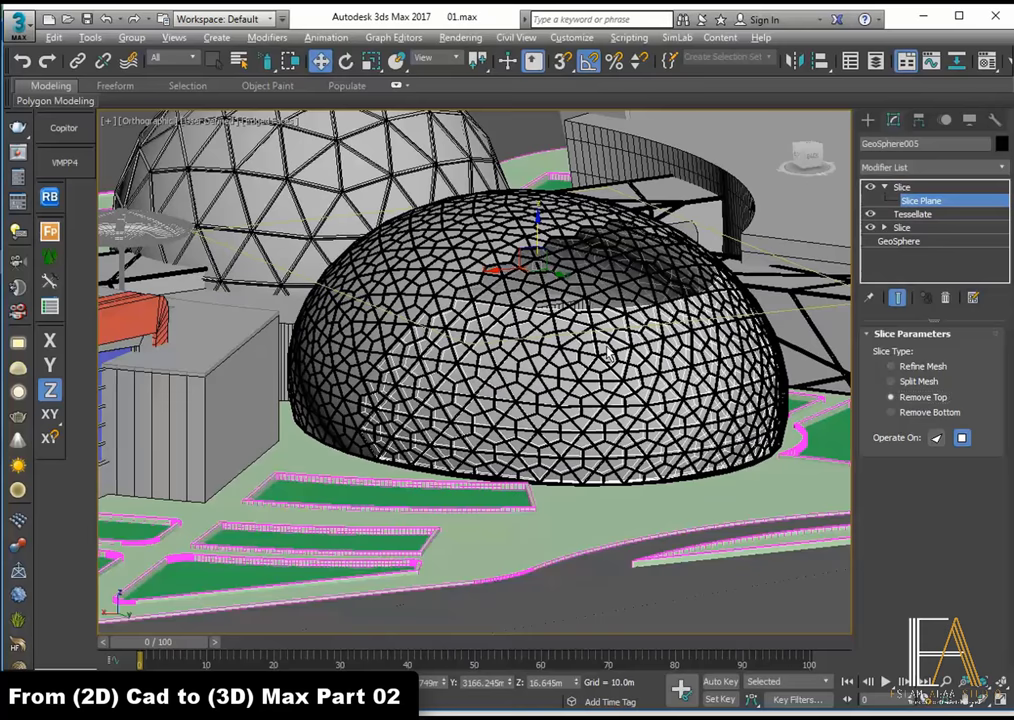
{"action": "mouse_move", "coordinate": [483, 280]}
{"action": "middle_mouse_down", "text": "alt"}
{"action": "mouse_move", "coordinate": [525, 381]}
{"action": "mouse_move", "coordinate": [524, 340]}
{"action": "mouse_move", "coordinate": [489, 256]}
{"action": "mouse_move", "coordinate": [554, 249]}
{"action": "middle_mouse_up", "text": "alt"}
{"action": "key", "text": "alt+q"}
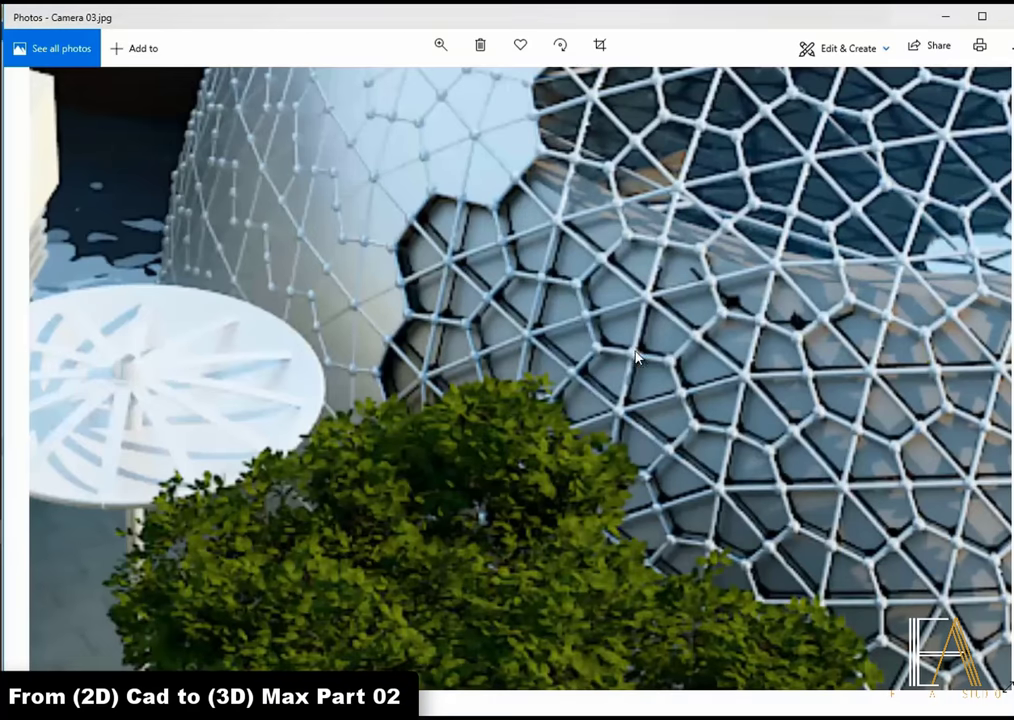
{"action": "scroll", "coordinate": [432, 418], "scroll_direction": "up", "scroll_amount": 2}
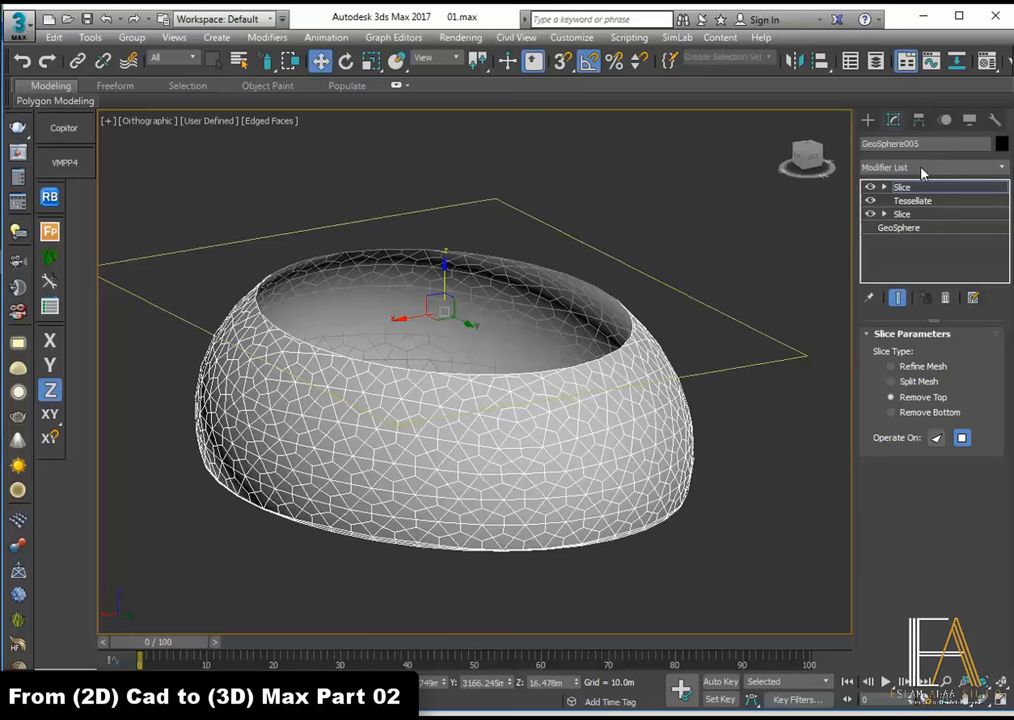
Step: Add Edit Poly and cap the sliced dome's open top border
{"action": "left_click", "coordinate": [922, 173]}
{"action": "left_click", "coordinate": [915, 187]}
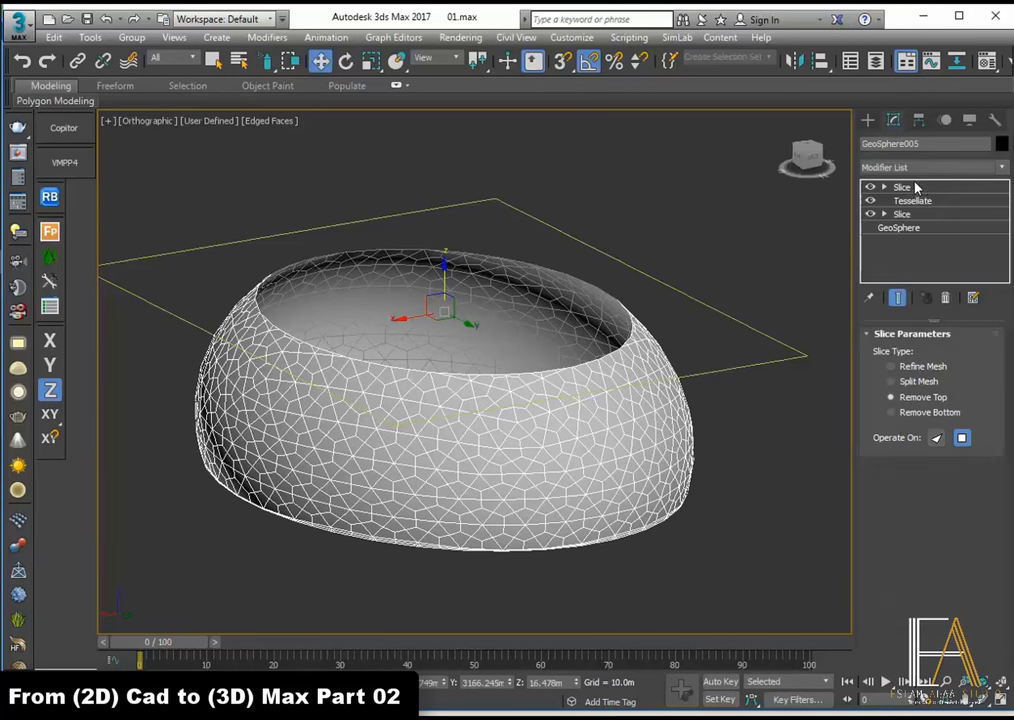
{"action": "left_click", "coordinate": [929, 459]}
{"action": "left_click", "coordinate": [620, 345]}
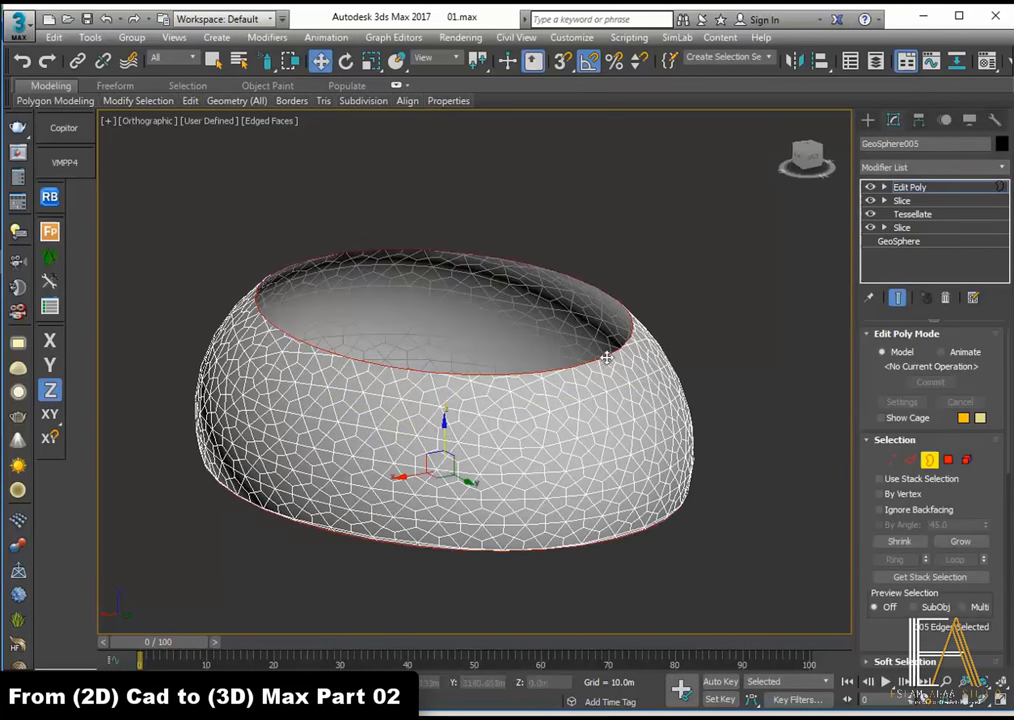
{"action": "scroll", "coordinate": [964, 510], "scroll_direction": "down", "scroll_amount": 5}
{"action": "left_click", "coordinate": [962, 558]}
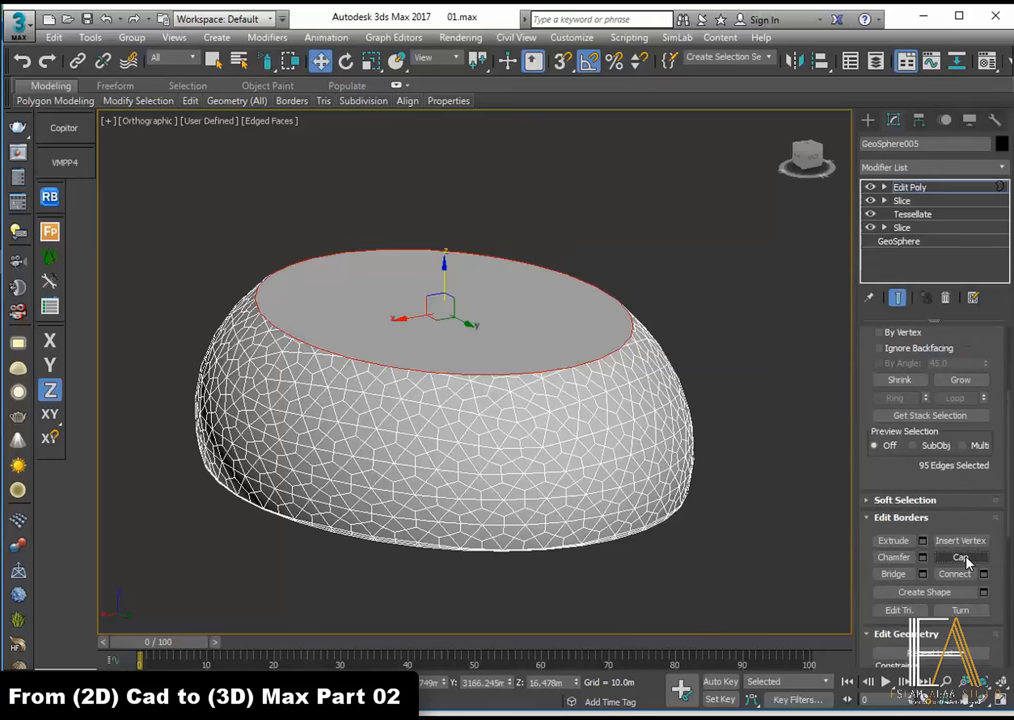
Step: Inset the cap face 0.554m and extrude it -0.388m to leave a rim
{"action": "key", "text": "4"}
{"action": "left_click", "coordinate": [469, 324]}
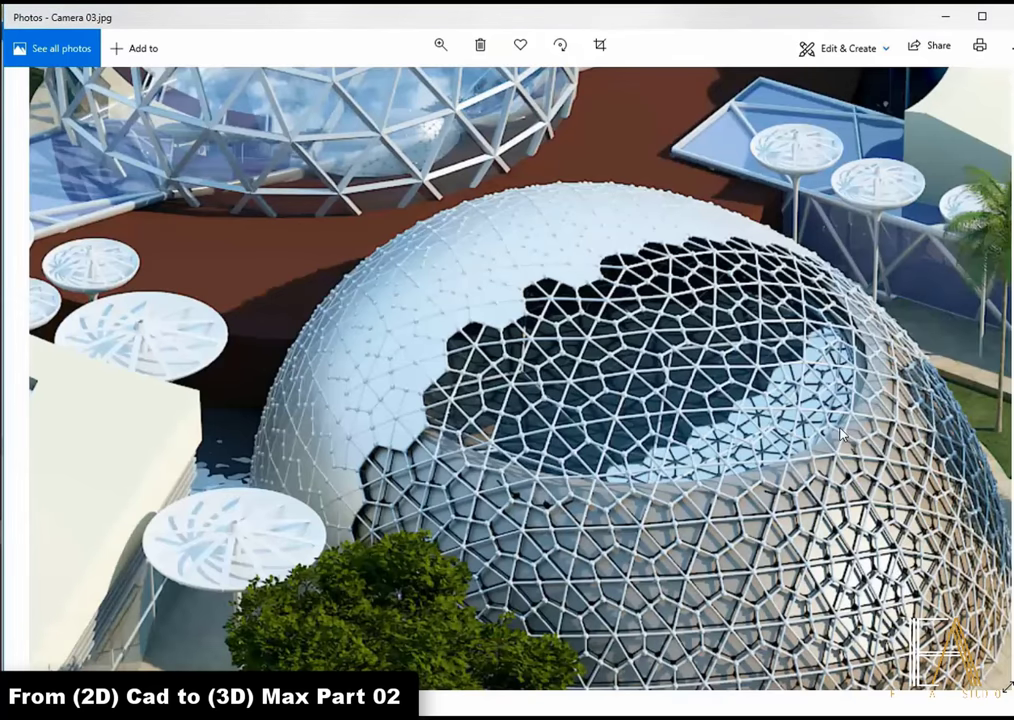
{"action": "scroll", "coordinate": [523, 364], "scroll_direction": "up", "scroll_amount": 3}
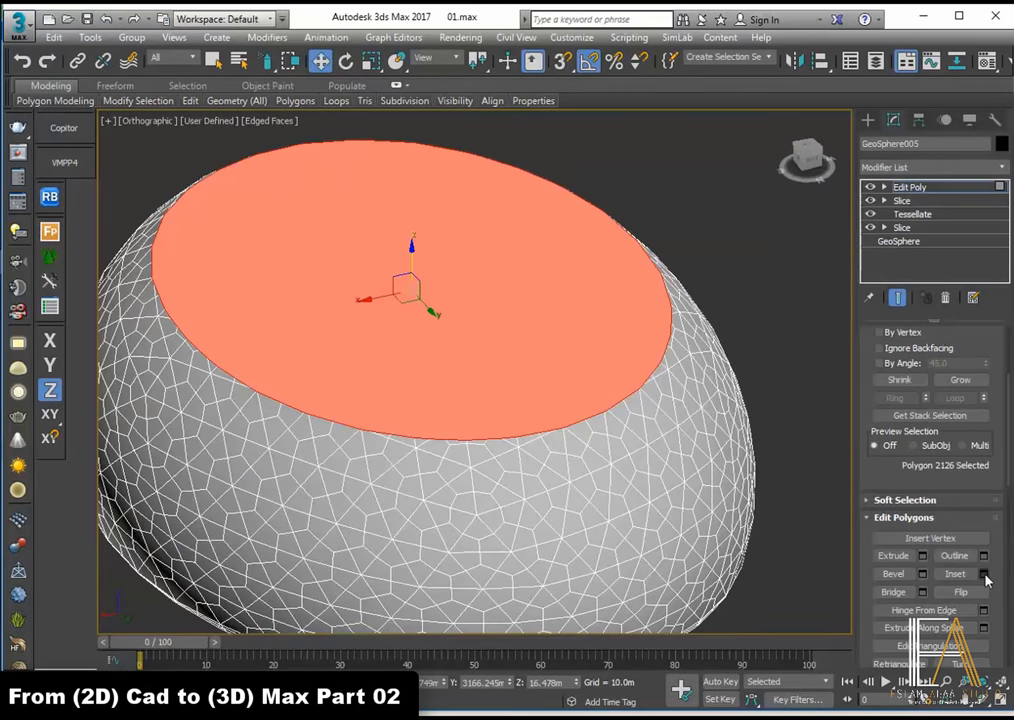
{"action": "left_click_drag", "start_coordinate": [487, 403], "coordinate": [487, 384]}
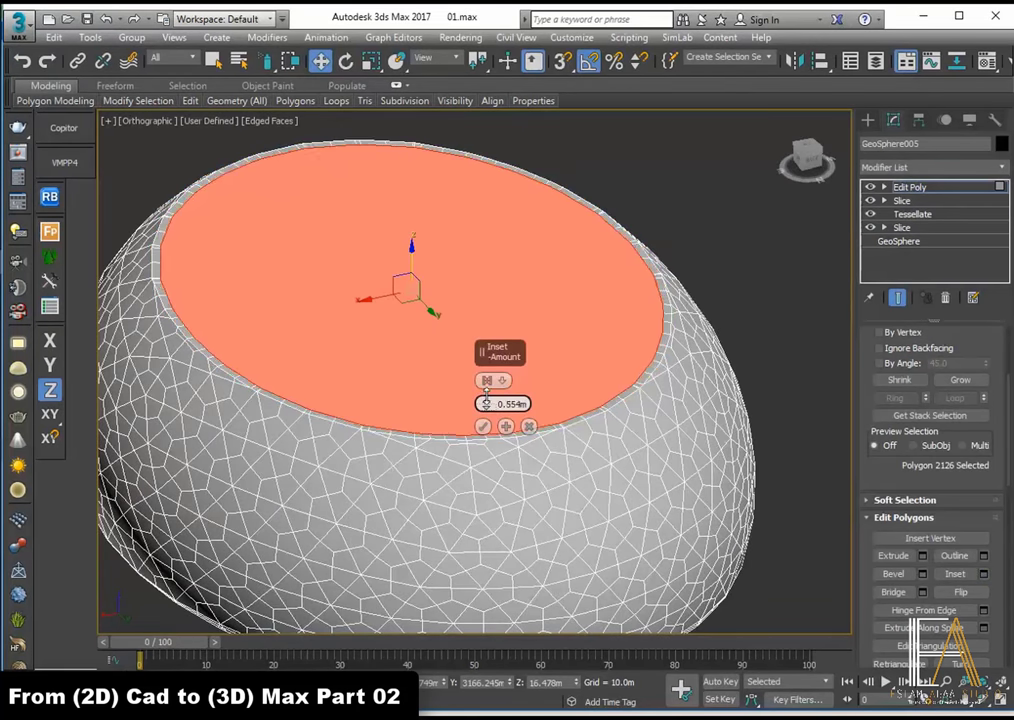
{"action": "left_click", "coordinate": [482, 426]}
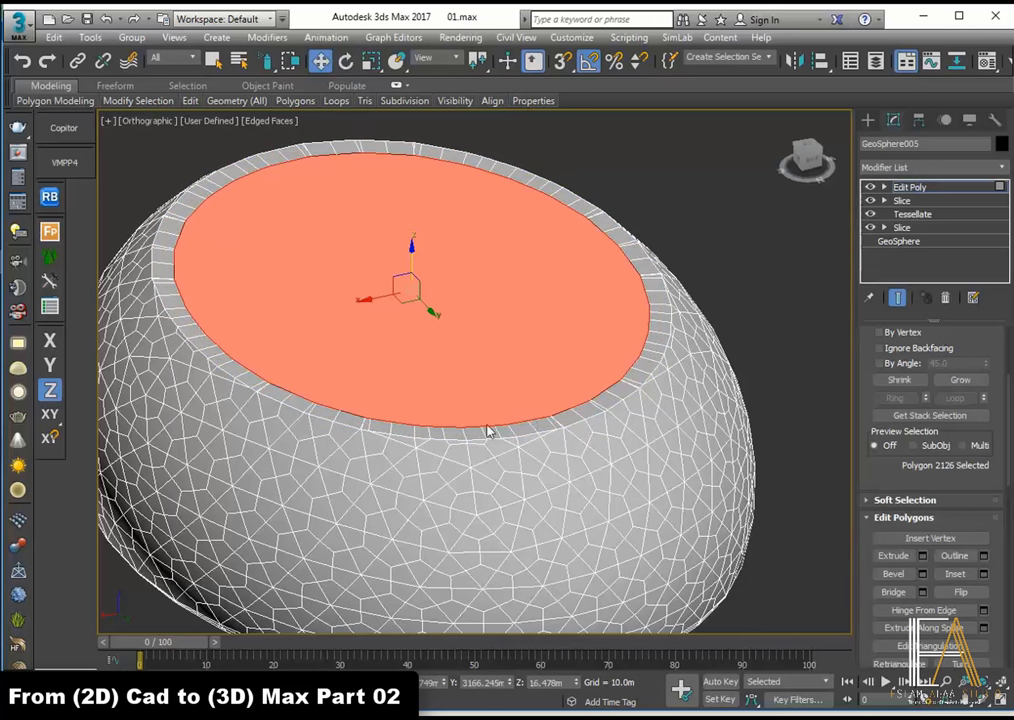
{"action": "left_click", "coordinate": [925, 557]}
{"action": "left_click_drag", "start_coordinate": [487, 403], "coordinate": [484, 404]}
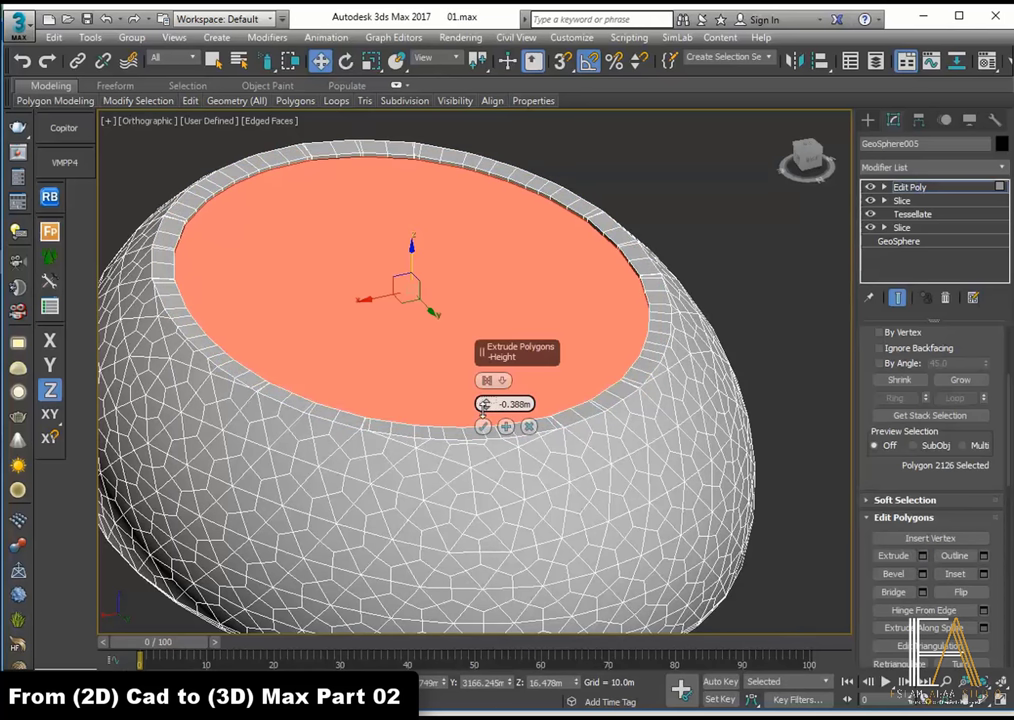
{"action": "left_click", "coordinate": [482, 426]}
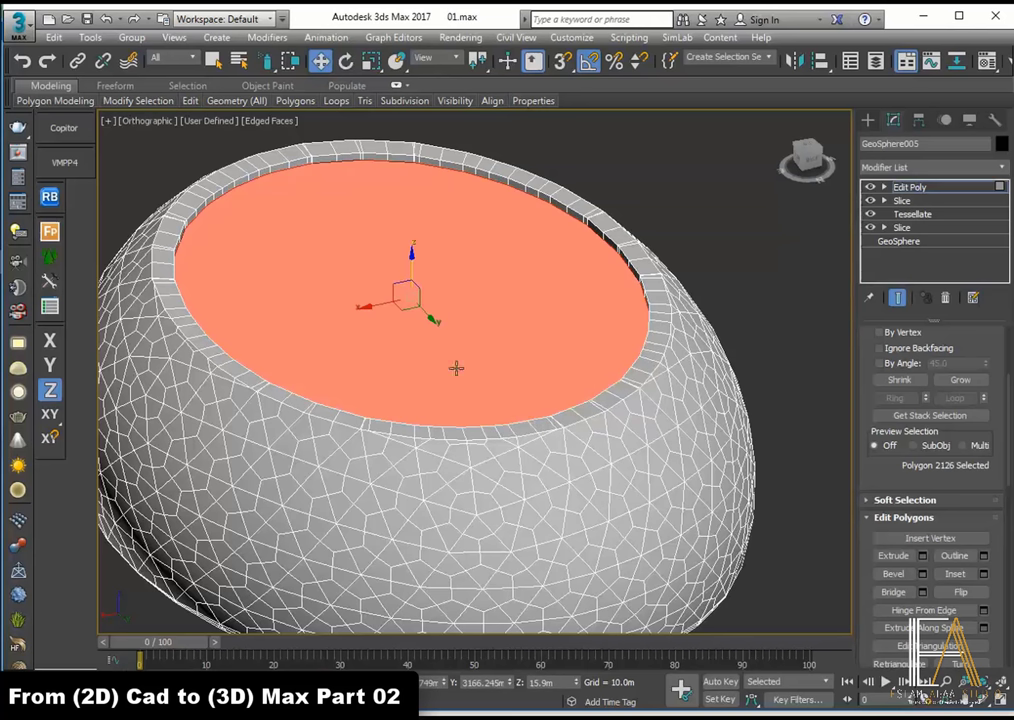
{"action": "scroll", "coordinate": [995, 530], "scroll_direction": "down", "scroll_amount": 5}
{"action": "left_click", "coordinate": [693, 133]}
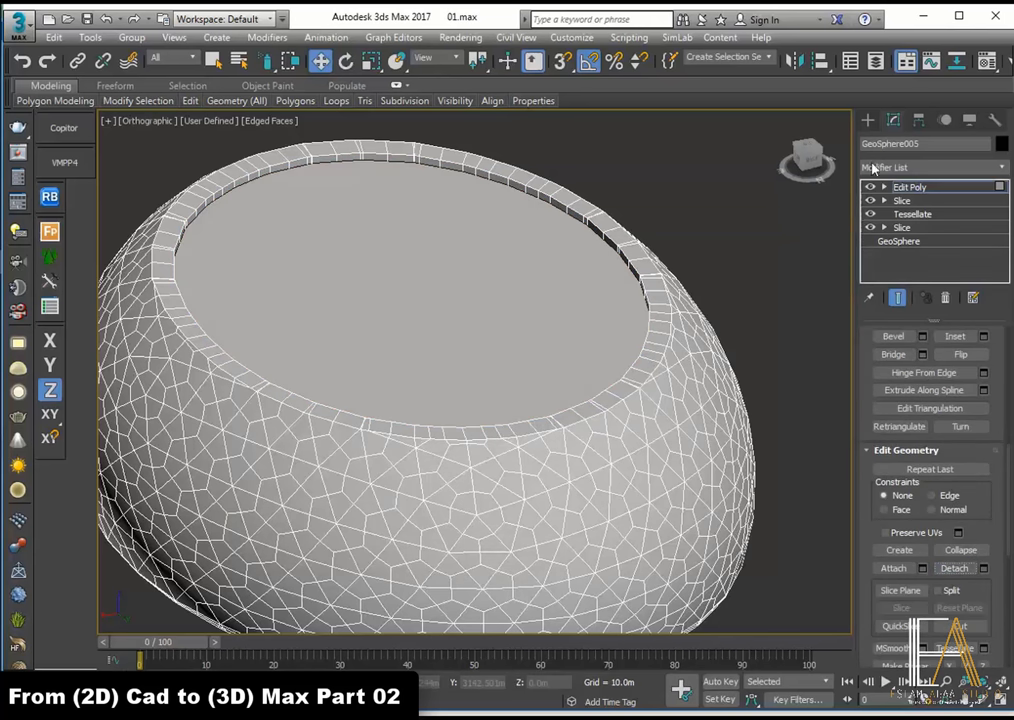
Step: Assign the blue sample-slot material to GeoSphere005 in the Material Editor
{"action": "left_click", "coordinate": [868, 120]}
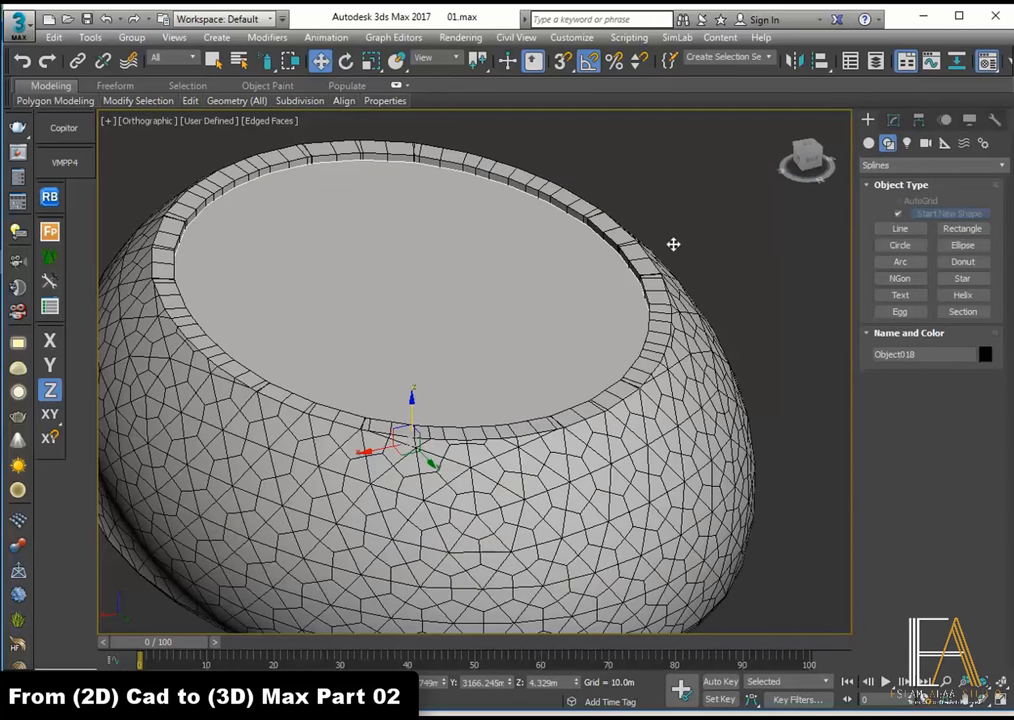
{"action": "key", "text": "m"}
{"action": "left_click", "coordinate": [717, 231]}
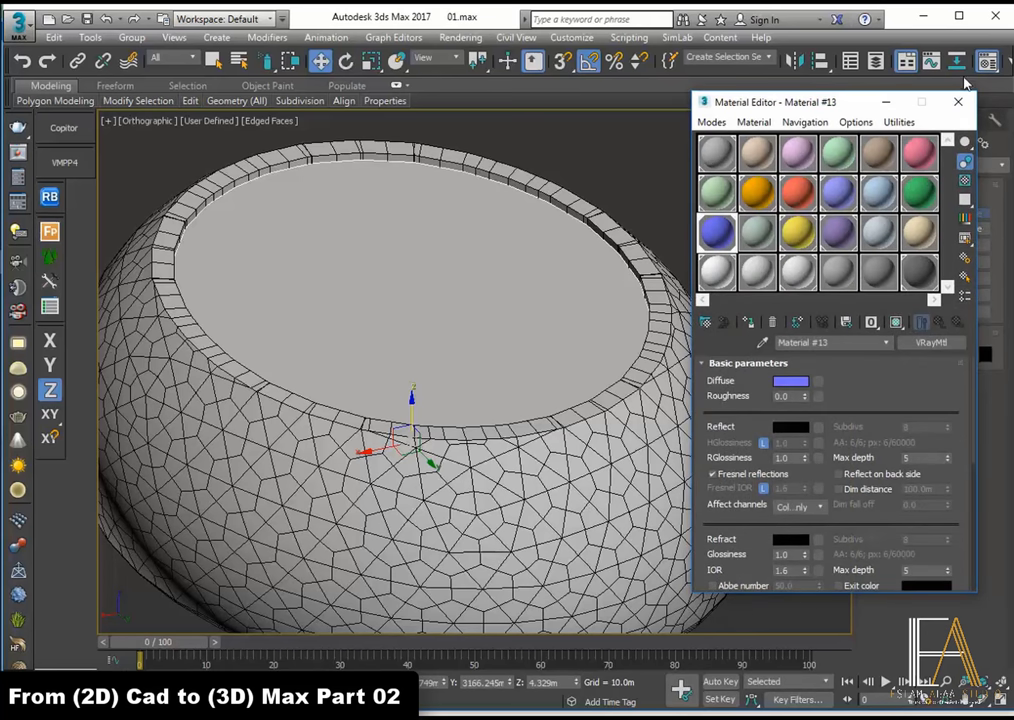
{"action": "left_click", "coordinate": [771, 322]}
{"action": "left_click", "coordinate": [964, 101]}
{"action": "scroll", "coordinate": [579, 187], "scroll_direction": "down", "scroll_amount": 5}
{"action": "middle_click_drag", "start_coordinate": [651, 300], "coordinate": [656, 270], "text": "alt"}
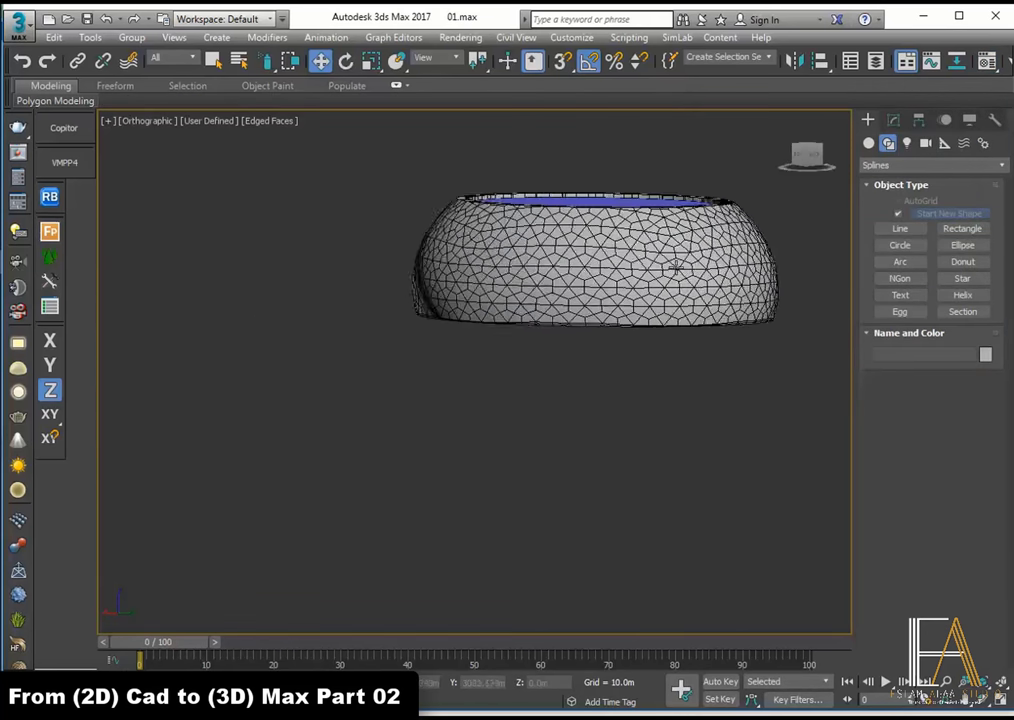
{"action": "left_click", "coordinate": [657, 268]}
{"action": "scroll", "coordinate": [657, 265], "scroll_direction": "up", "scroll_amount": 5}
{"action": "middle_click_drag", "start_coordinate": [584, 276], "coordinate": [502, 226], "text": "alt"}
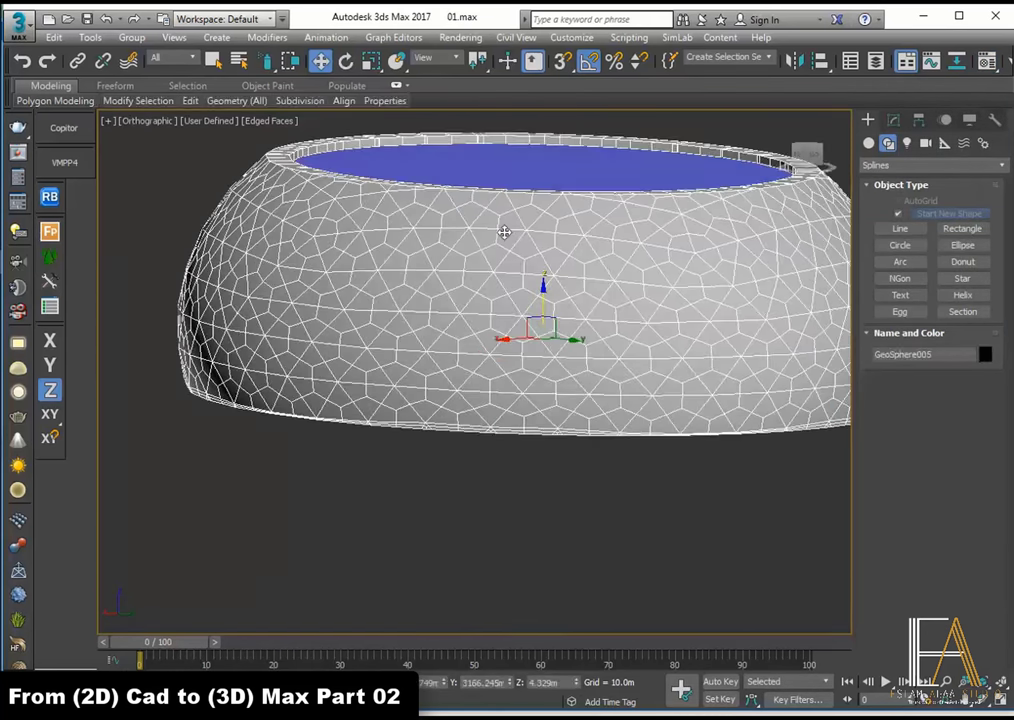
{"action": "key", "text": "alt+Tab"}
{"action": "scroll", "coordinate": [612, 520], "scroll_direction": "up", "scroll_amount": 2}
{"action": "scroll", "coordinate": [612, 520], "scroll_direction": "up", "scroll_amount": 2}
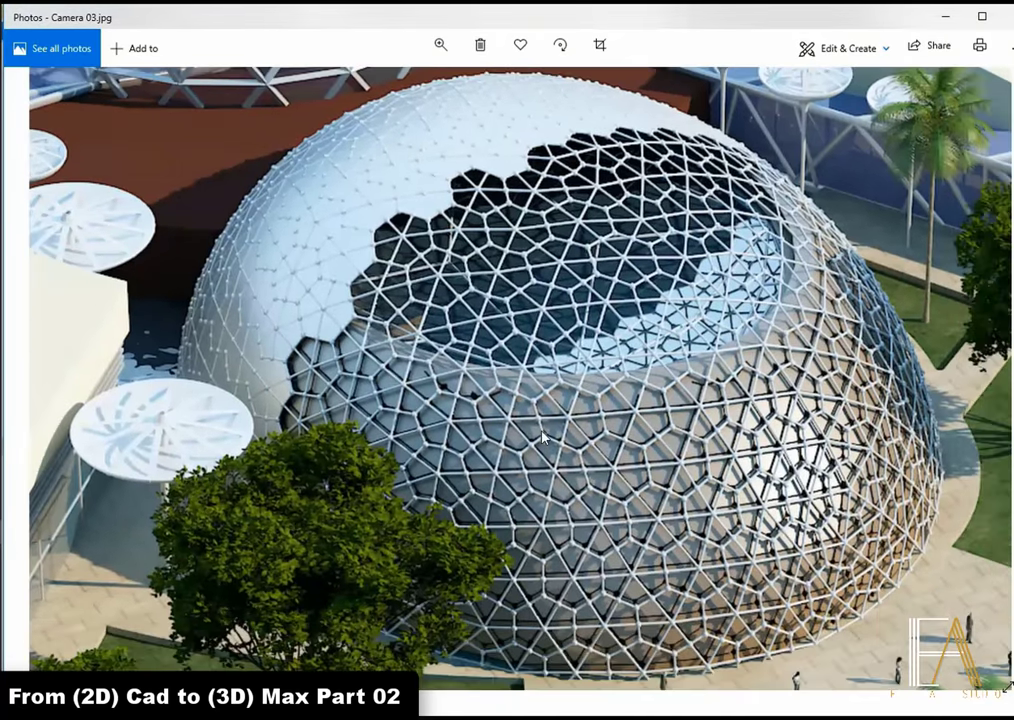
{"action": "scroll", "coordinate": [612, 520], "scroll_direction": "up", "scroll_amount": 2}
{"action": "scroll", "coordinate": [612, 520], "scroll_direction": "up", "scroll_amount": 2}
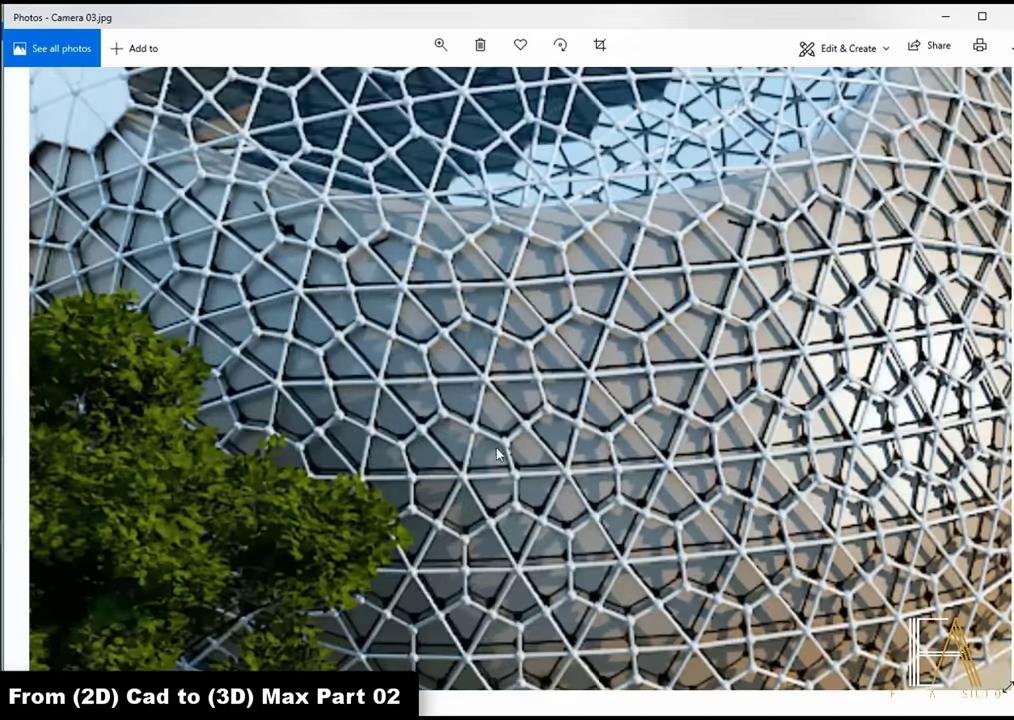
{"action": "scroll", "coordinate": [437, 446], "scroll_direction": "up", "scroll_amount": 2}
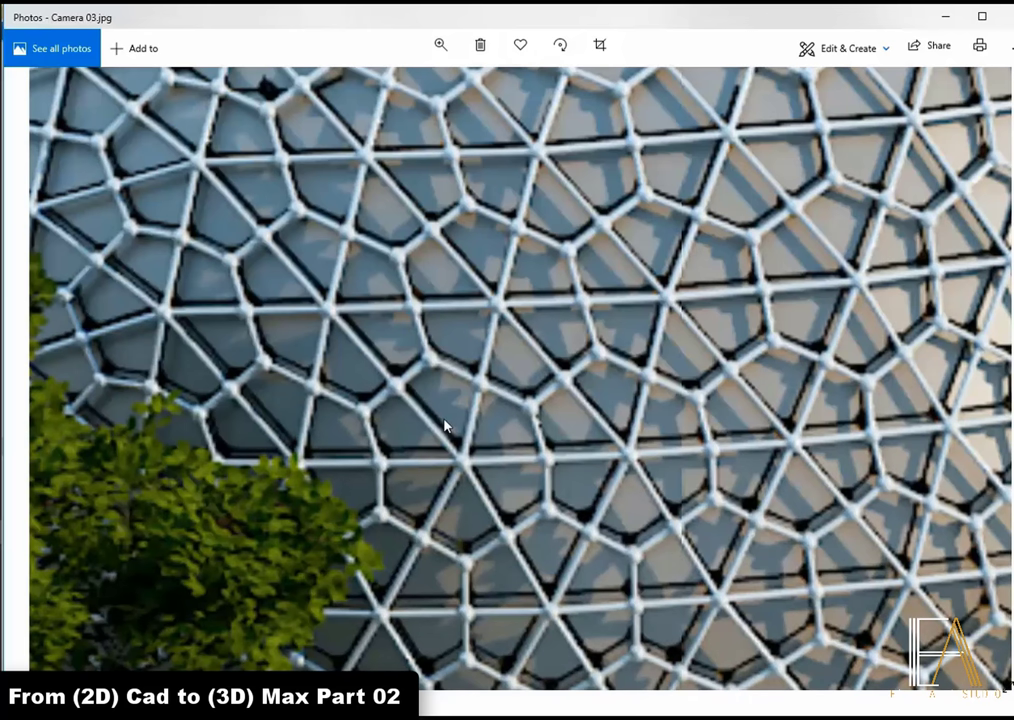
{"action": "scroll", "coordinate": [438, 380], "scroll_direction": "down", "scroll_amount": 3}
{"action": "scroll", "coordinate": [436, 330], "scroll_direction": "up", "scroll_amount": 1}
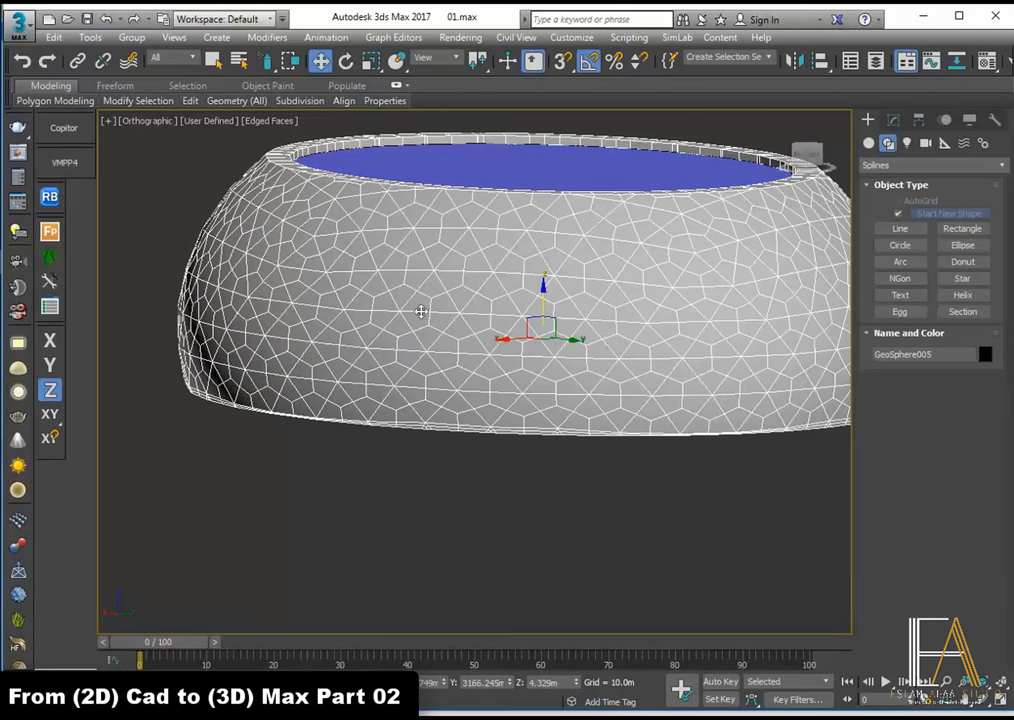
Step: Select all of GeoSphere005's edges at Edge level and open the Extrude Edges settings
{"action": "key", "text": "2"}
{"action": "key", "text": "ctrl+a"}
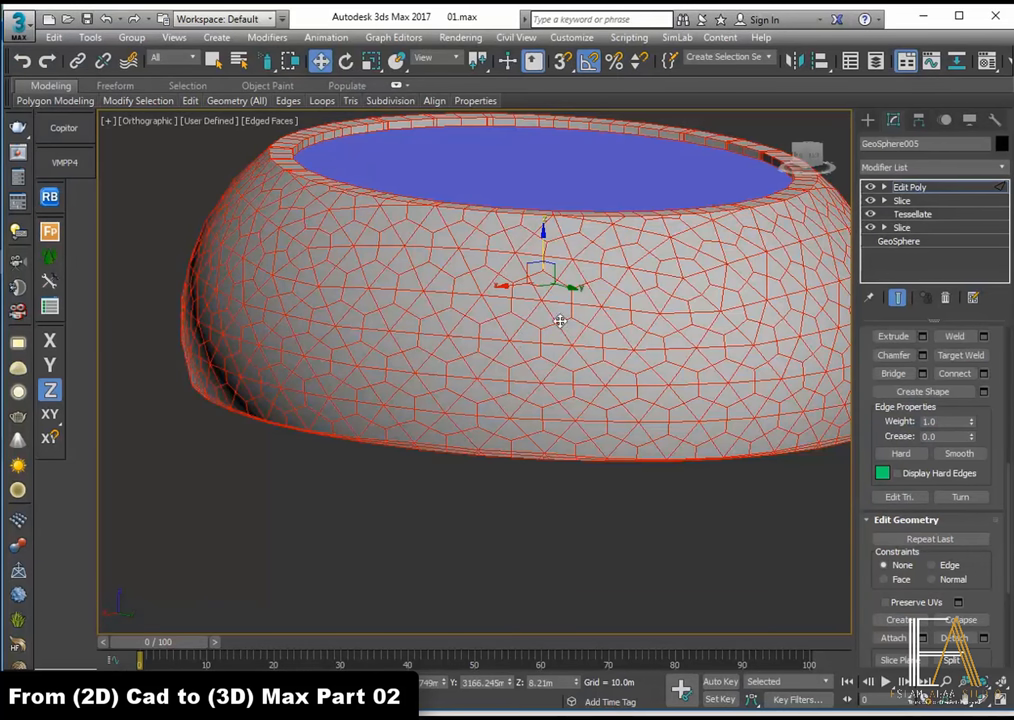
{"action": "scroll", "coordinate": [593, 337], "scroll_direction": "up", "scroll_amount": 3}
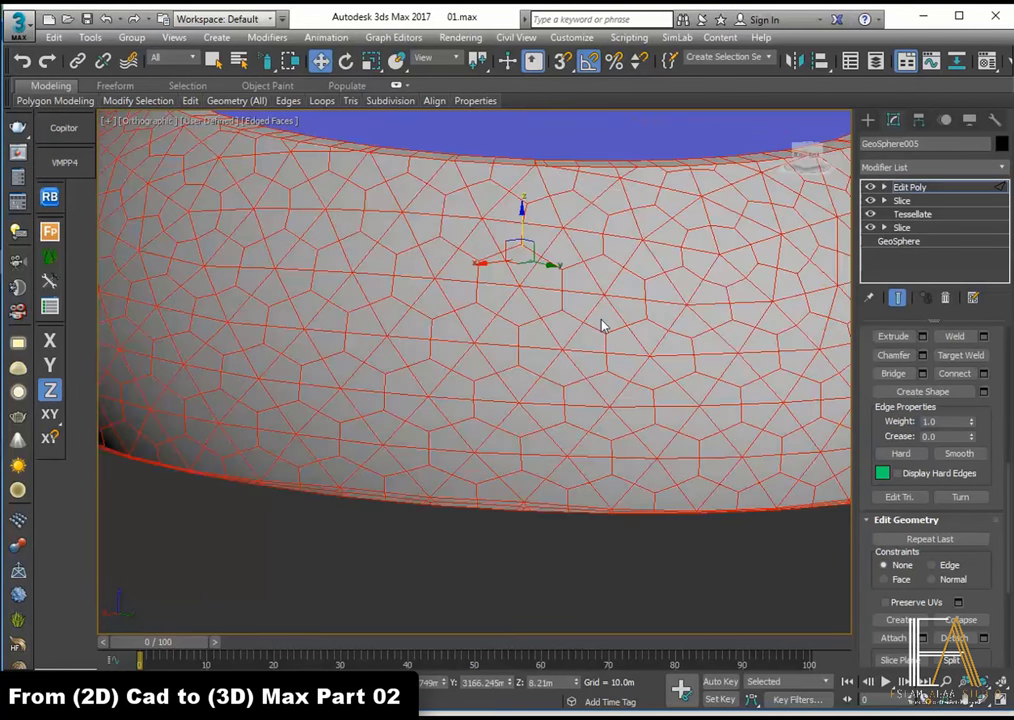
{"action": "scroll", "coordinate": [600, 330], "scroll_direction": "down", "scroll_amount": 1}
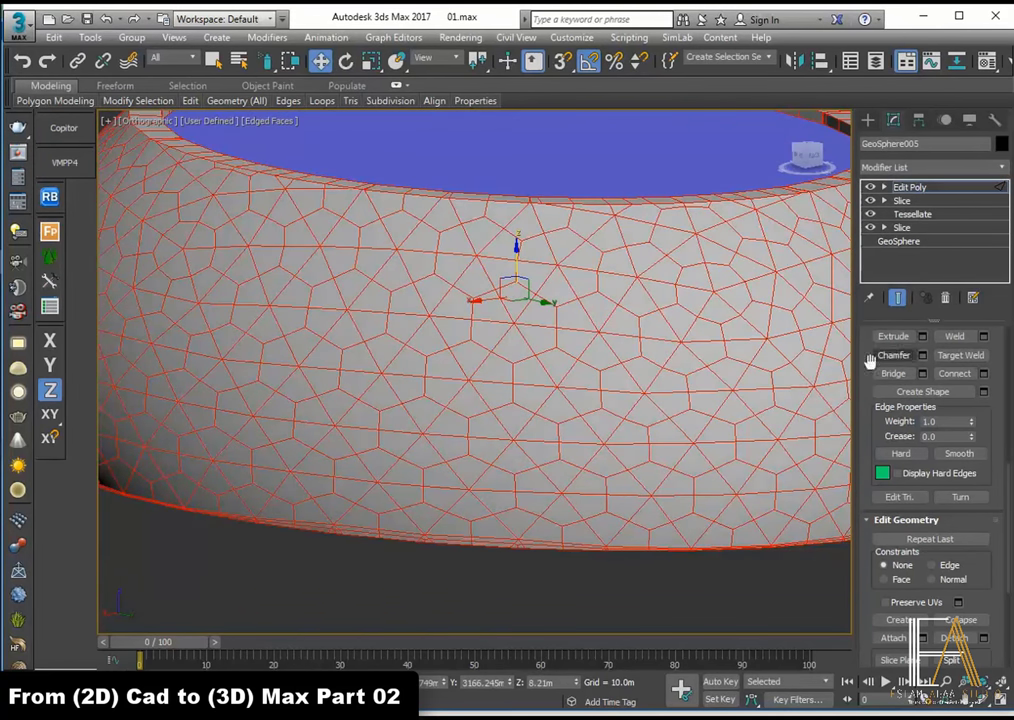
{"action": "left_click", "coordinate": [923, 338]}
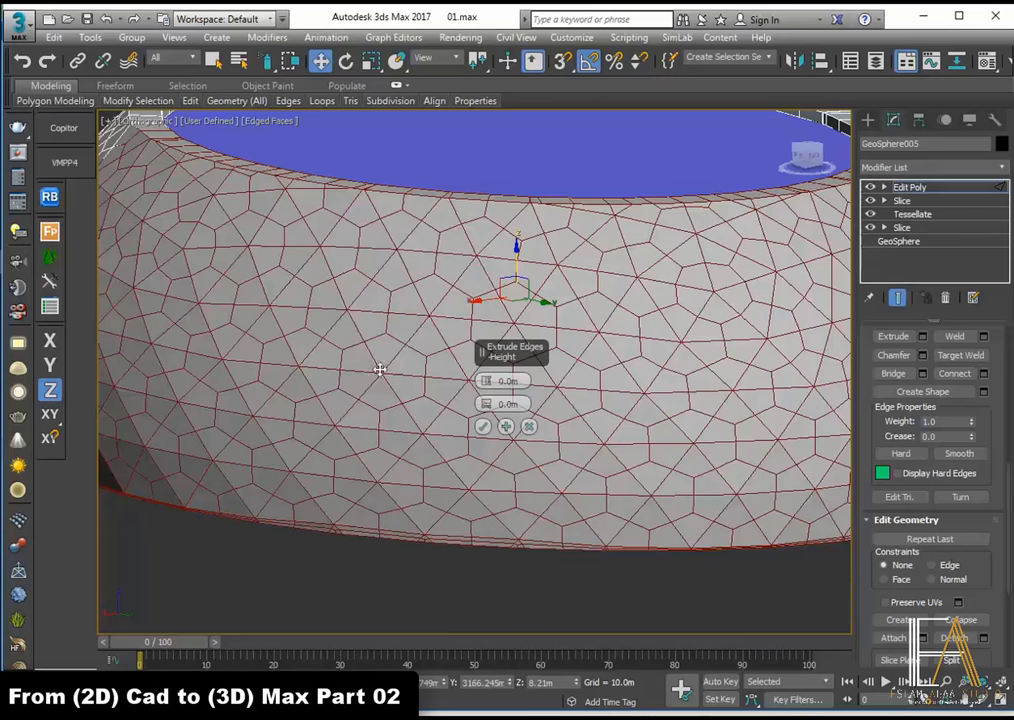
Step: Extrude every edge with Width 0.05m and Height -0.122m to form recessed grooves
{"action": "scroll", "coordinate": [487, 385], "scroll_direction": "up", "scroll_amount": 2}
{"action": "left_click_drag", "start_coordinate": [485, 402], "coordinate": [484, 396]}
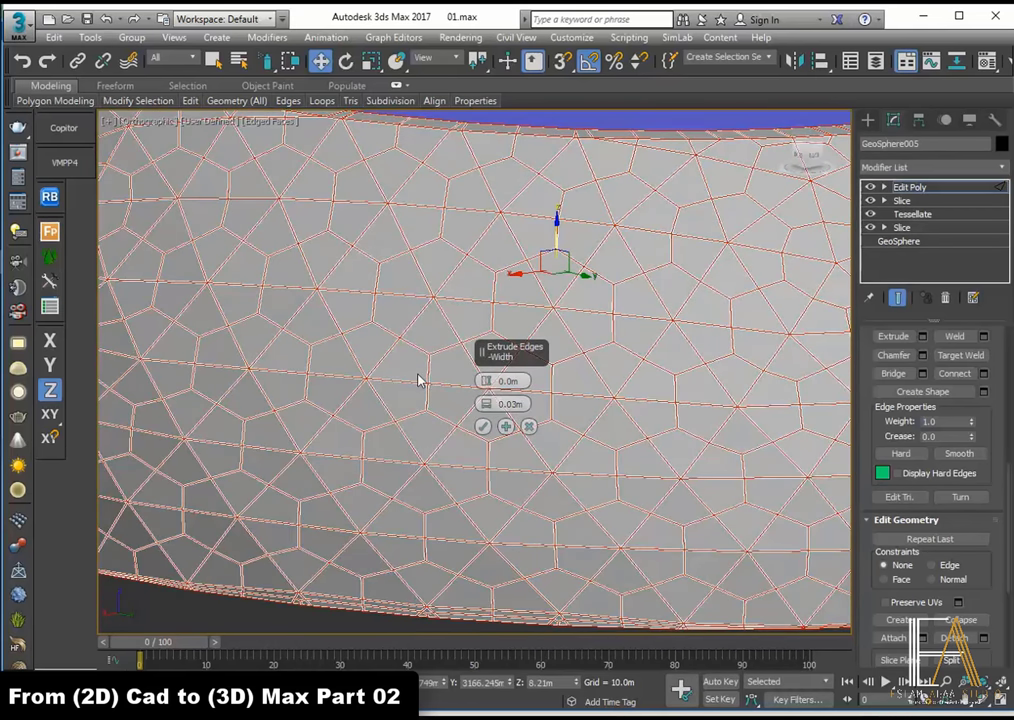
{"action": "scroll", "coordinate": [389, 335], "scroll_direction": "up", "scroll_amount": 1}
{"action": "scroll", "coordinate": [355, 300], "scroll_direction": "up", "scroll_amount": 1}
{"action": "scroll", "coordinate": [355, 300], "scroll_direction": "up", "scroll_amount": 1}
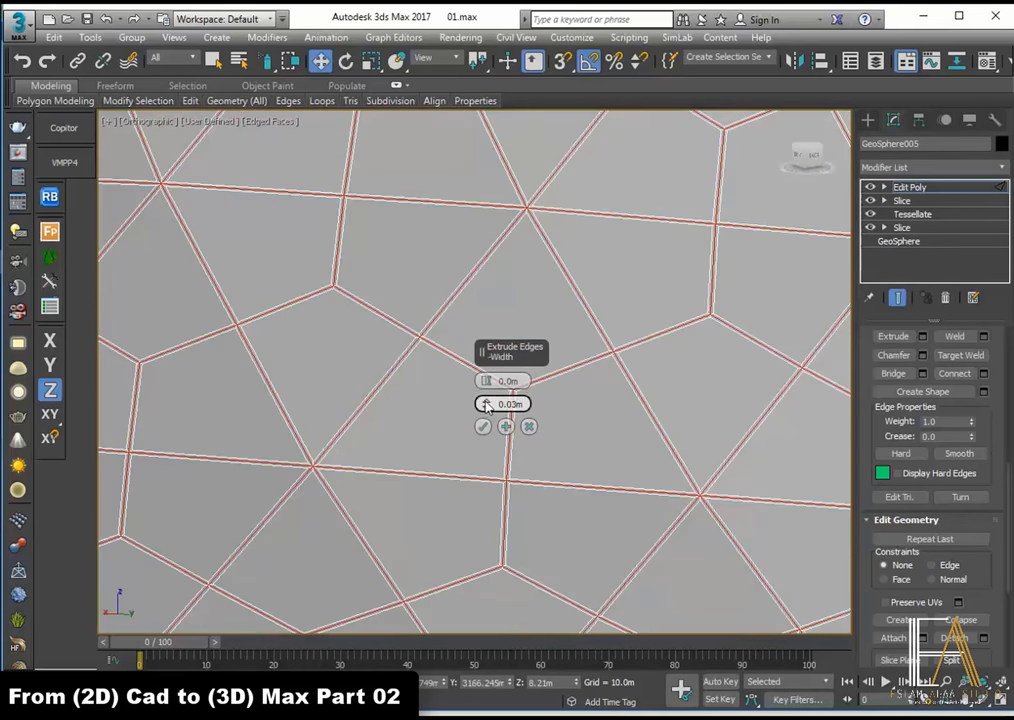
{"action": "left_click_drag", "start_coordinate": [485, 402], "coordinate": [486, 393]}
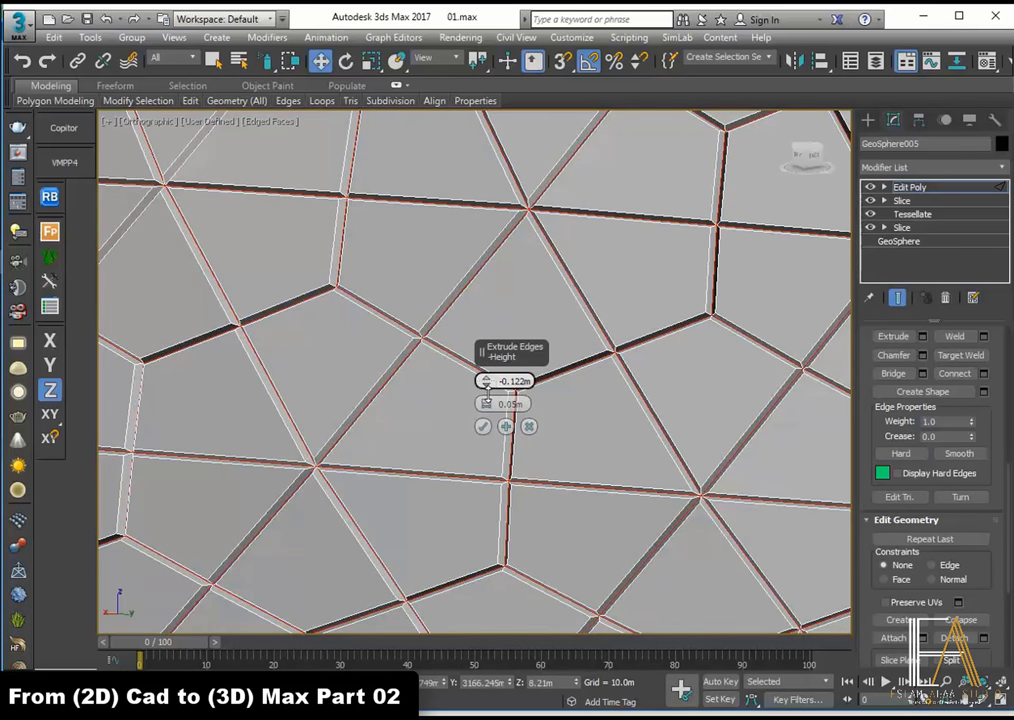
{"action": "left_click", "coordinate": [482, 426]}
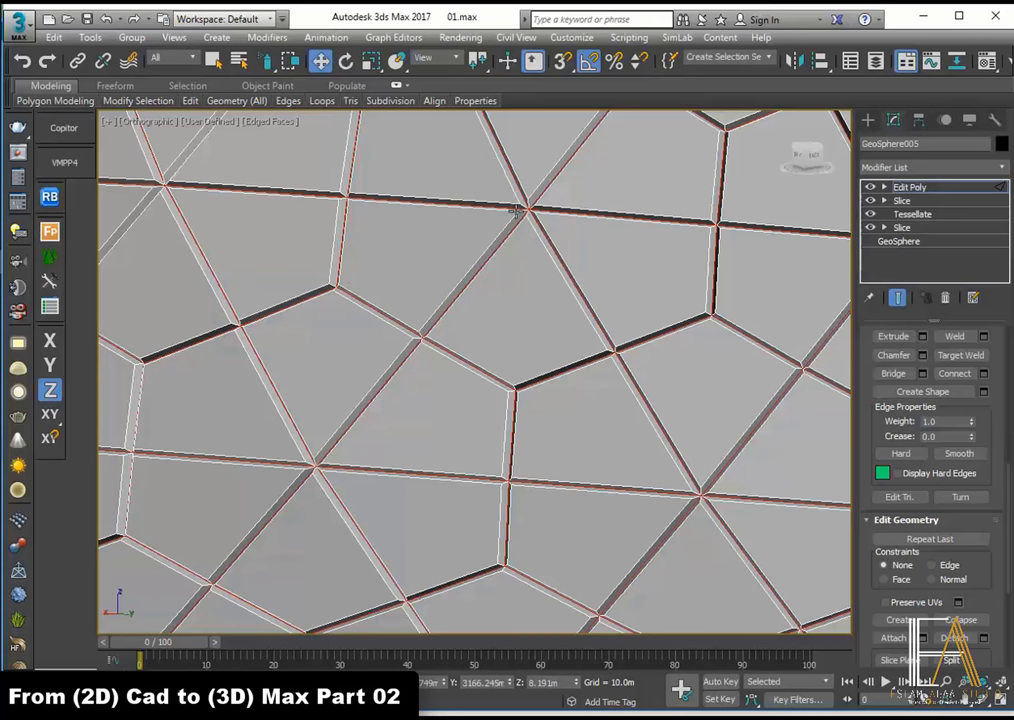
{"action": "middle_click_drag", "start_coordinate": [517, 210], "coordinate": [563, 316], "text": "alt"}
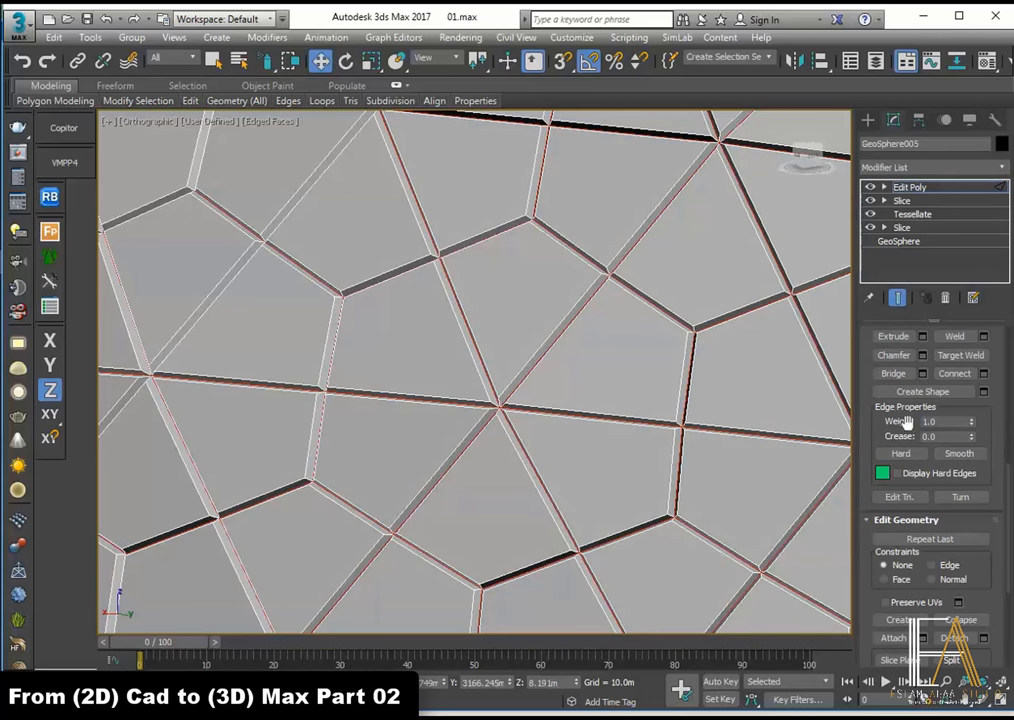
Step: Convert the edge selection into the 6975 groove-strip polygons
{"action": "scroll", "coordinate": [960, 450], "scroll_direction": "up", "scroll_amount": 3}
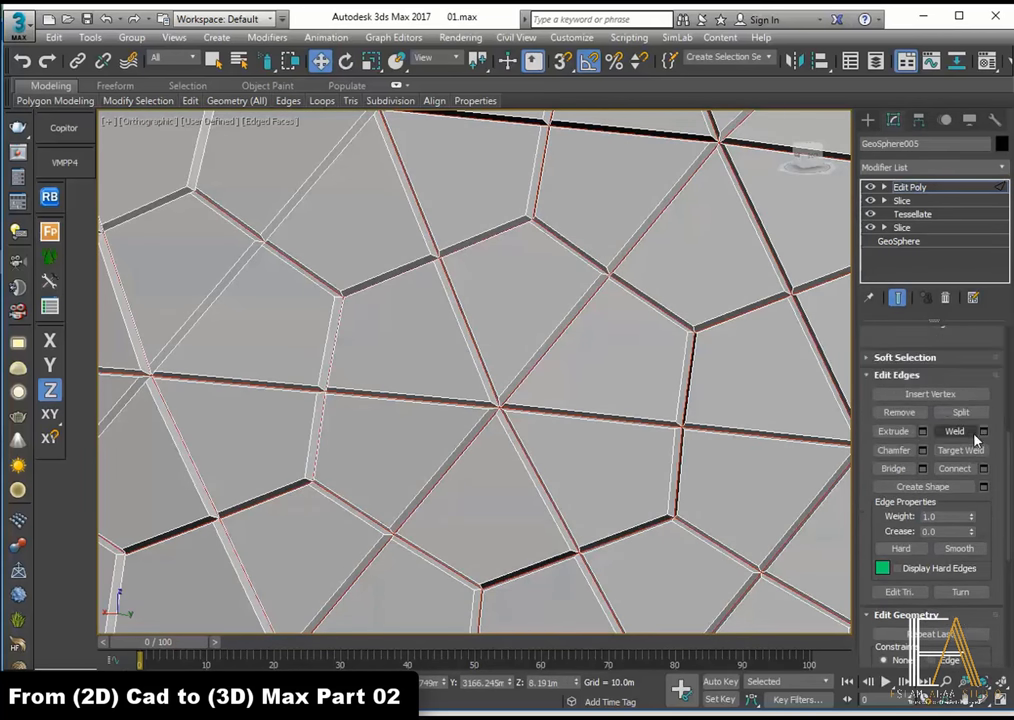
{"action": "scroll", "coordinate": [953, 432], "scroll_direction": "up", "scroll_amount": 3}
{"action": "scroll", "coordinate": [945, 415], "scroll_direction": "up", "scroll_amount": 2}
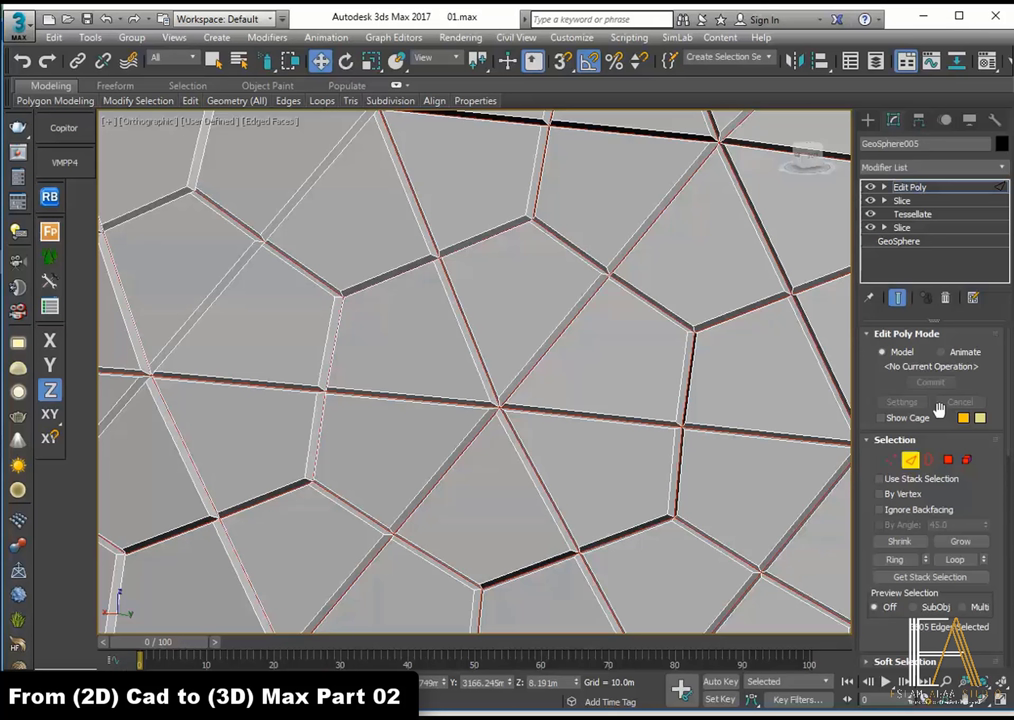
{"action": "left_click", "coordinate": [948, 461], "text": "ctrl"}
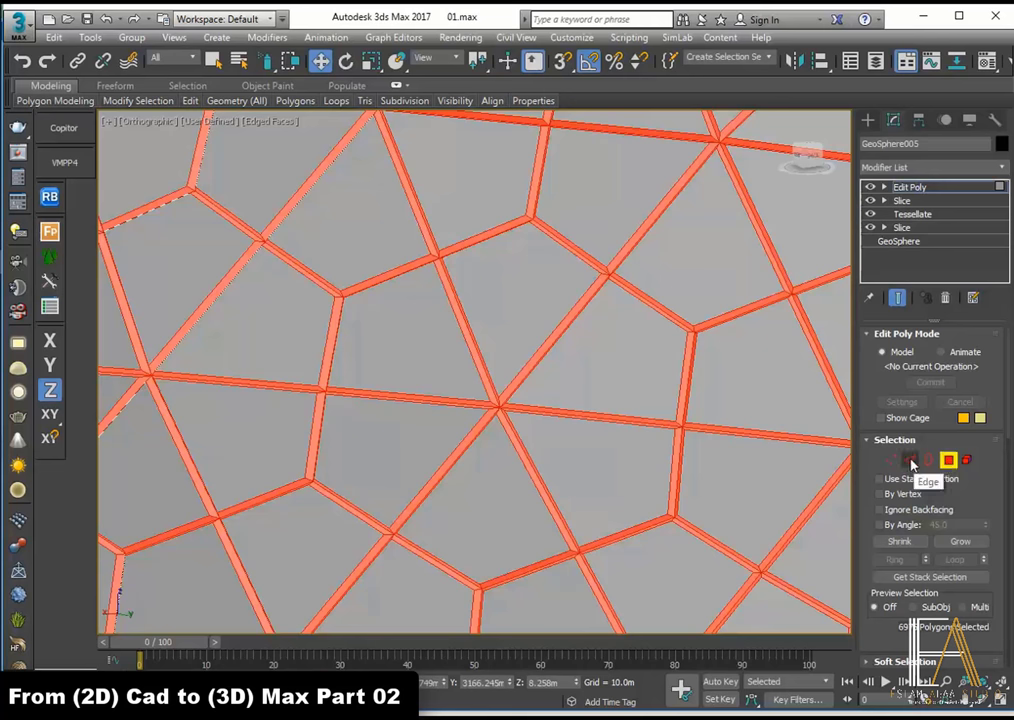
Step: Detach the selected groove faces as a new object named Object019
{"action": "scroll", "coordinate": [985, 490], "scroll_direction": "down", "scroll_amount": 5}
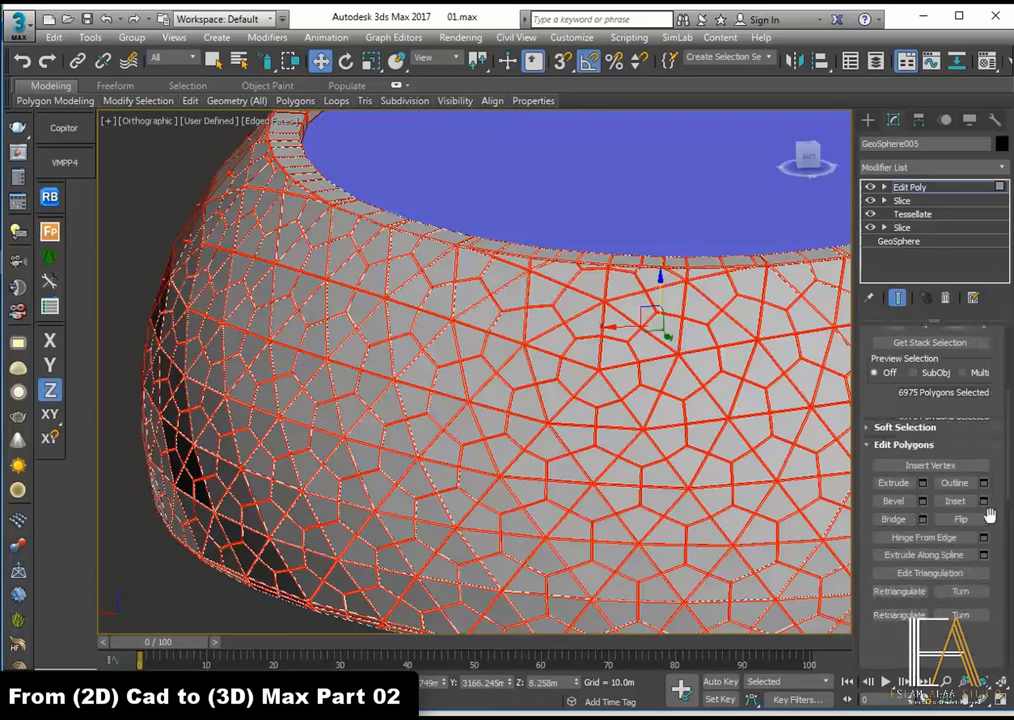
{"action": "scroll", "coordinate": [960, 518], "scroll_direction": "down", "scroll_amount": 5}
{"action": "left_click", "coordinate": [954, 566]}
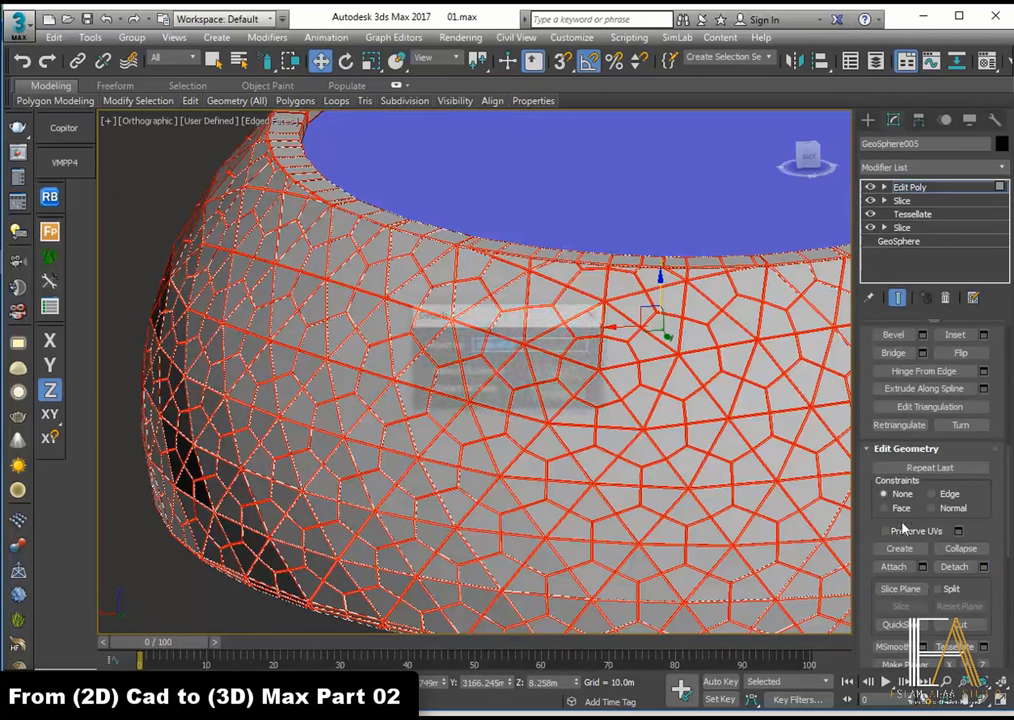
{"action": "left_click", "coordinate": [559, 374]}
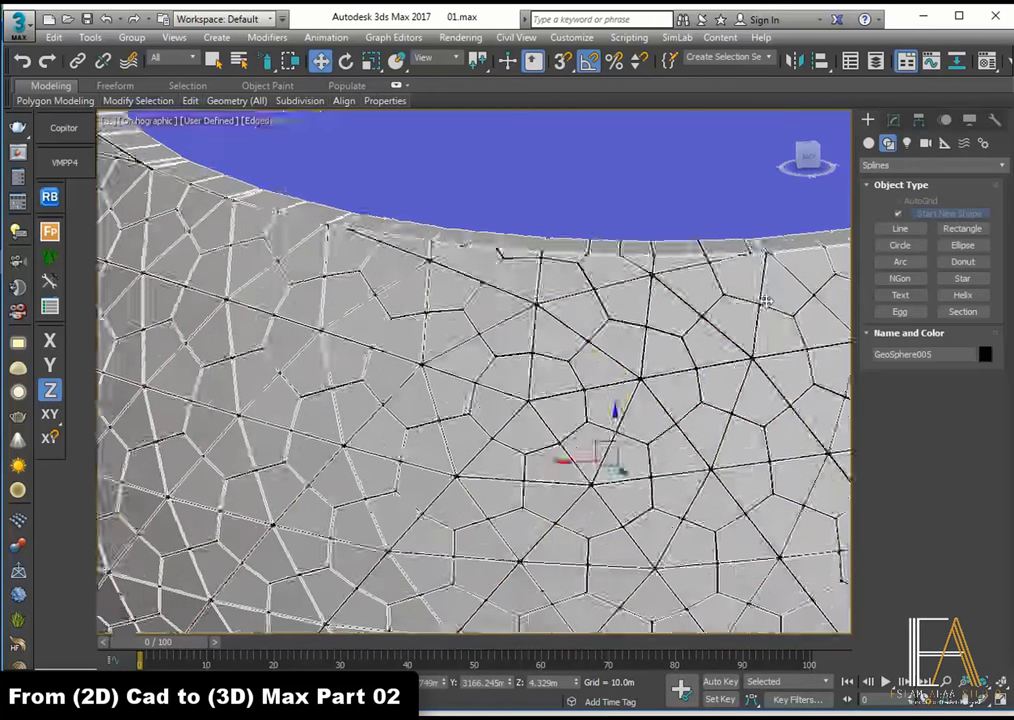
{"action": "scroll", "coordinate": [758, 311], "scroll_direction": "up", "scroll_amount": 5}
Step: Assign Object019 a VRayMtl with a black Diffuse colour
{"action": "left_click", "coordinate": [767, 290]}
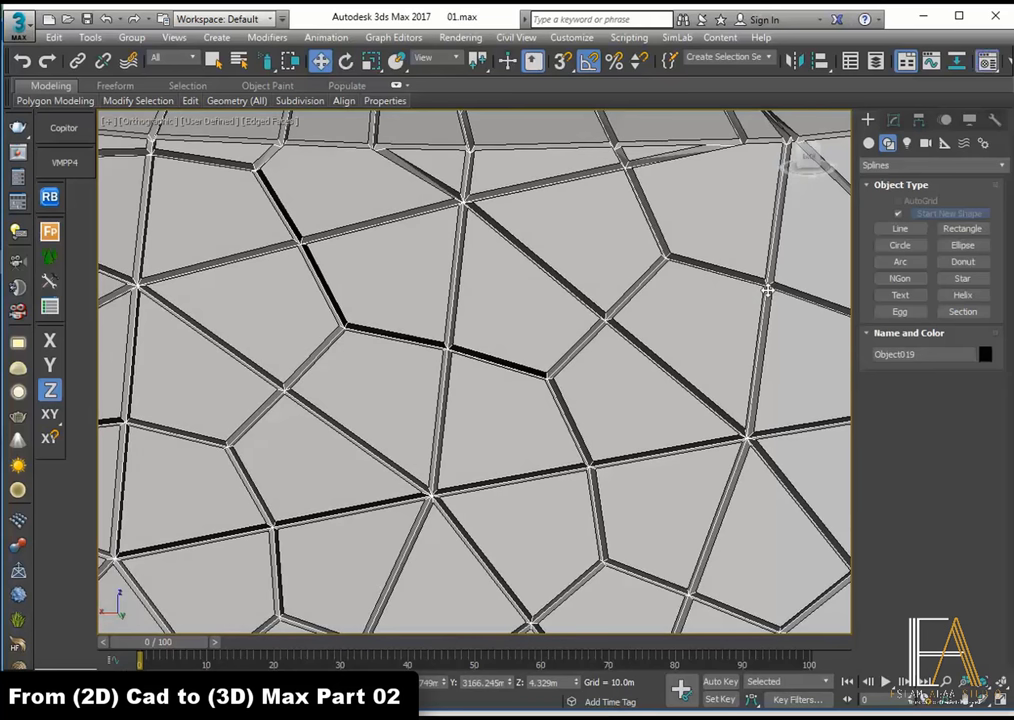
{"action": "key", "text": "m"}
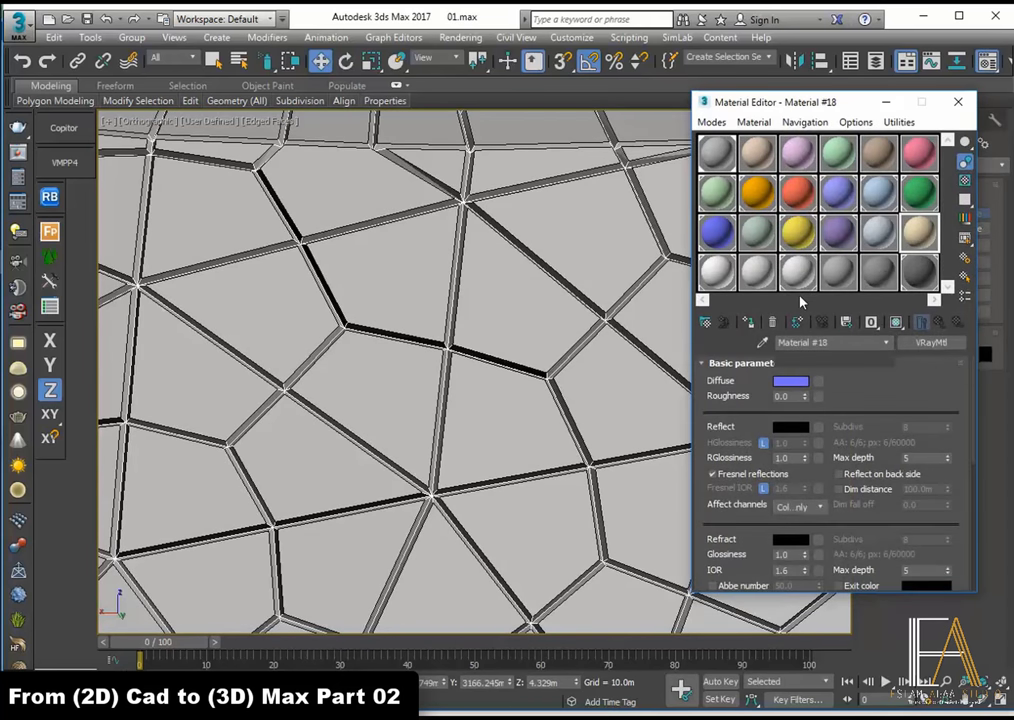
{"action": "left_click", "coordinate": [748, 322]}
{"action": "left_click", "coordinate": [790, 381]}
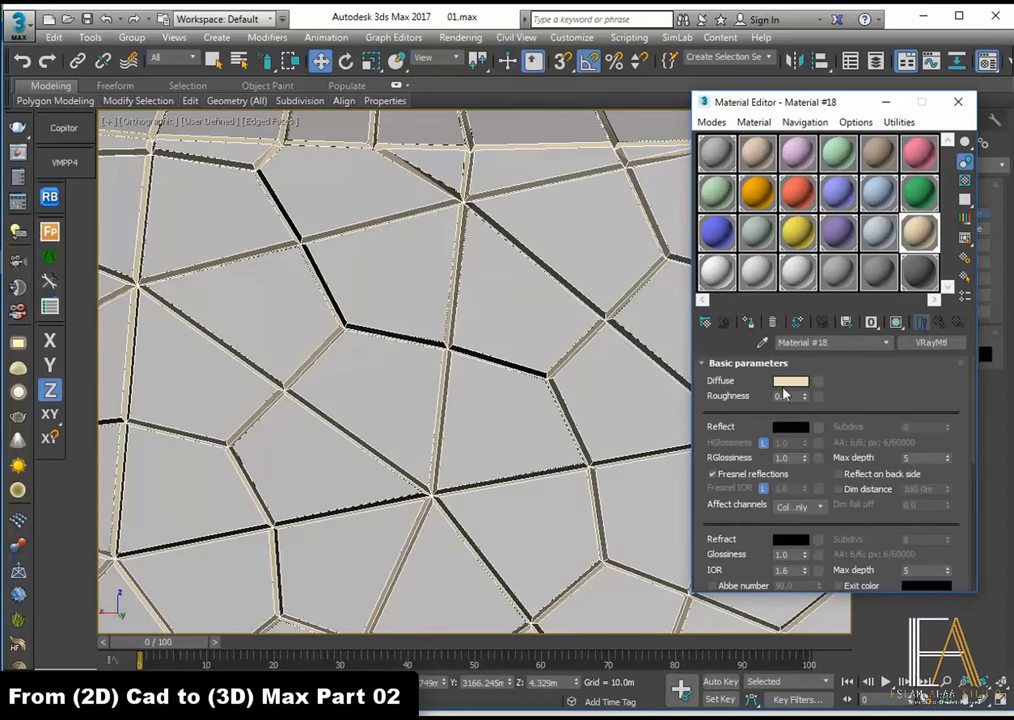
{"action": "left_click_drag", "start_coordinate": [322, 142], "coordinate": [322, 228]}
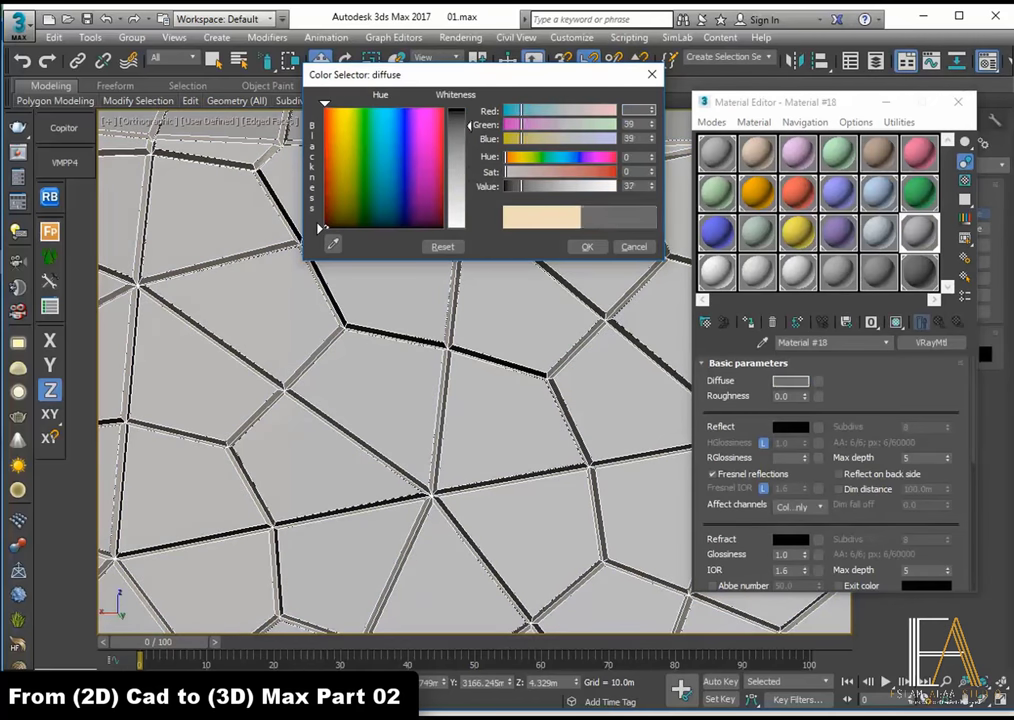
{"action": "left_click", "coordinate": [587, 246]}
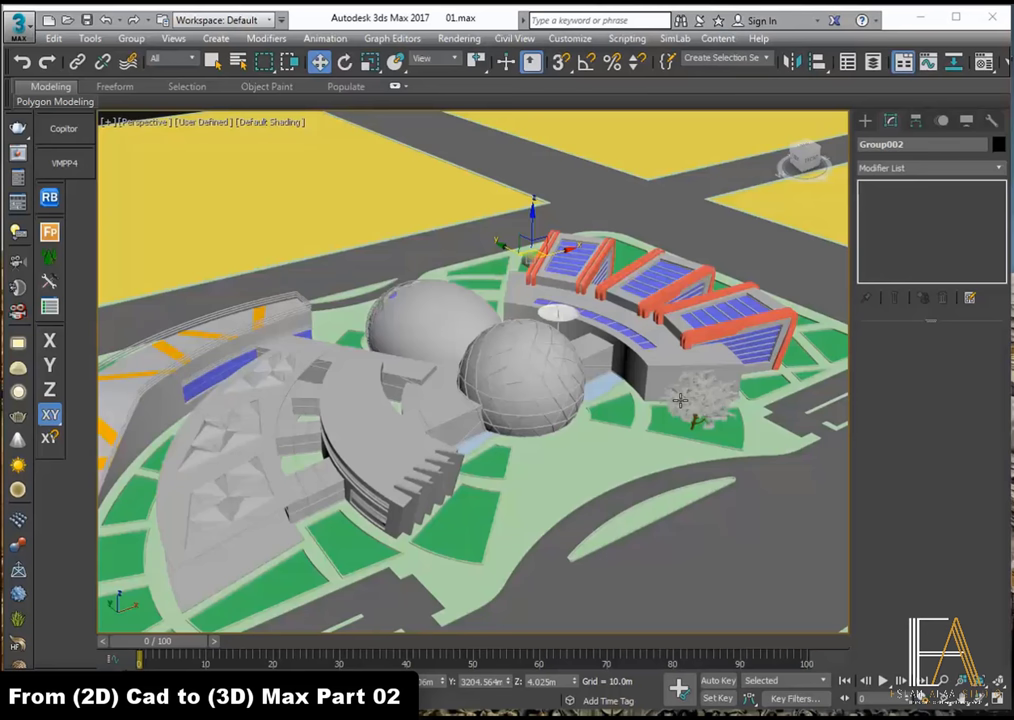
Step: Zoom over the site and turn on viewport statistics (Polys, Verts, FPS) with 7
{"action": "scroll", "coordinate": [679, 400], "scroll_direction": "down", "scroll_amount": 3}
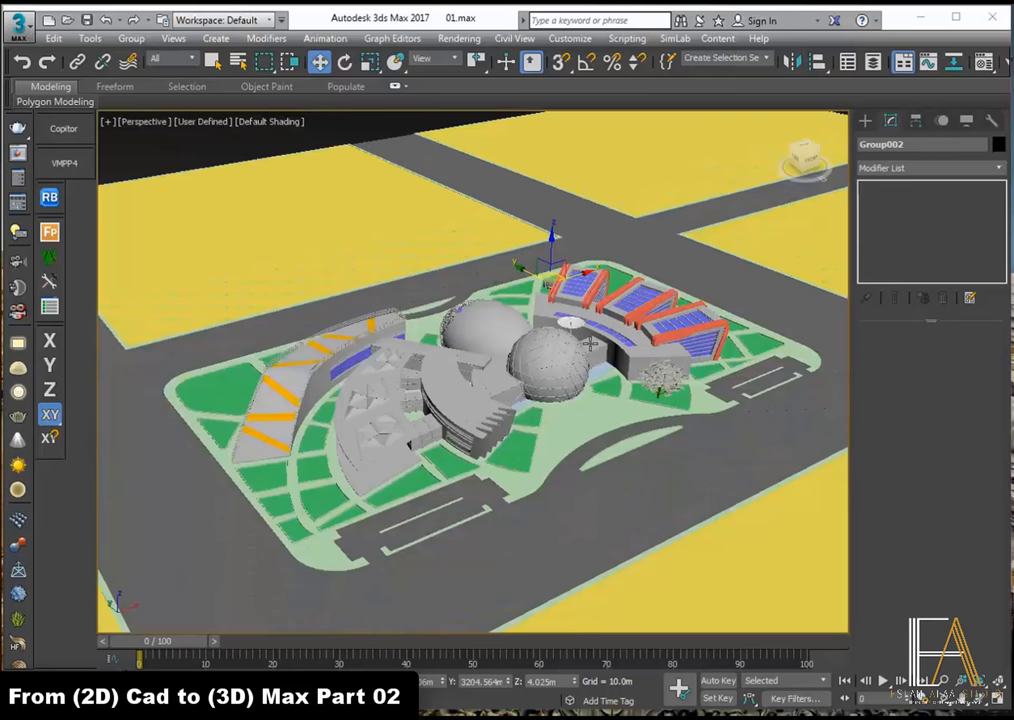
{"action": "scroll", "coordinate": [640, 370], "scroll_direction": "down", "scroll_amount": 4}
{"action": "scroll", "coordinate": [590, 340], "scroll_direction": "down", "scroll_amount": 3}
{"action": "scroll", "coordinate": [579, 333], "scroll_direction": "up", "scroll_amount": 2}
{"action": "scroll", "coordinate": [575, 350], "scroll_direction": "up", "scroll_amount": 3}
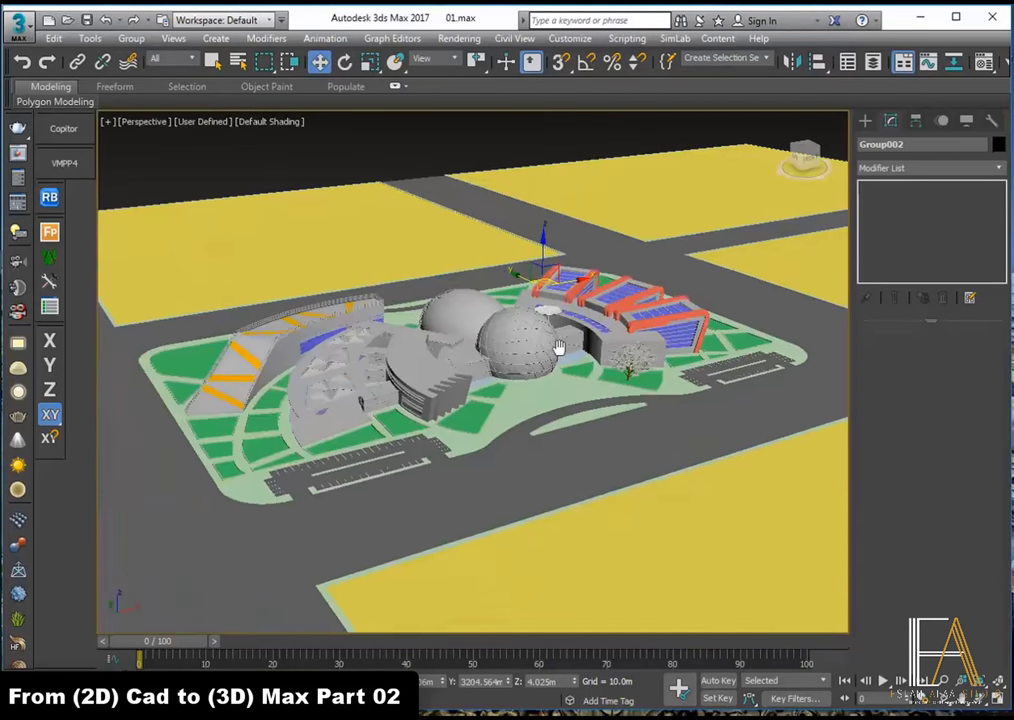
{"action": "scroll", "coordinate": [567, 380], "scroll_direction": "up", "scroll_amount": 2}
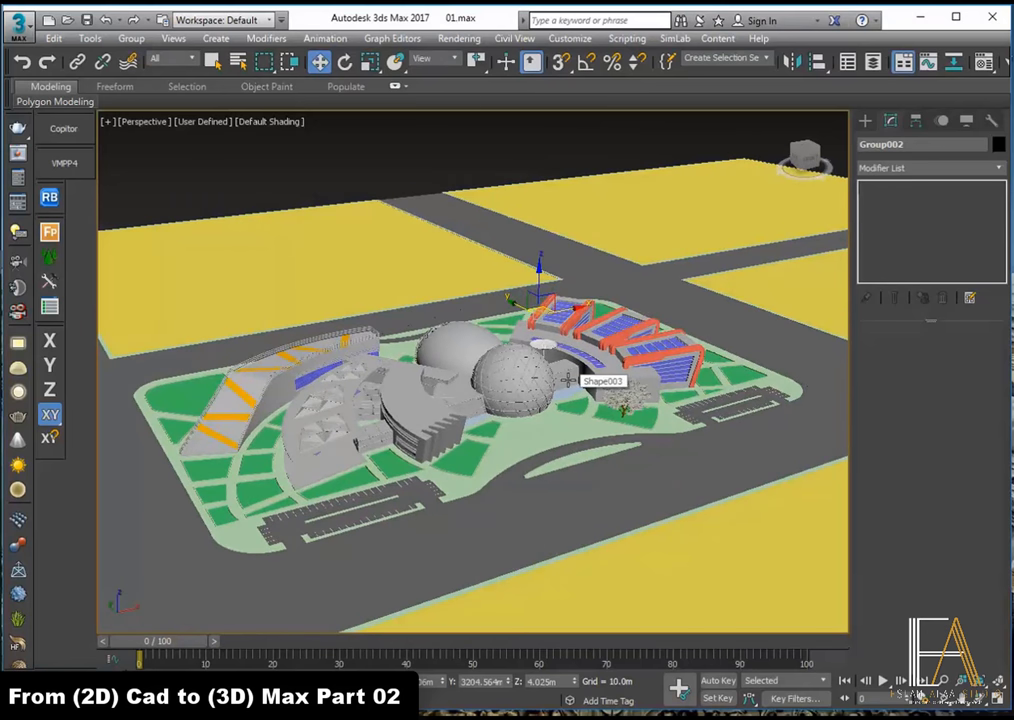
{"action": "key", "text": "7"}
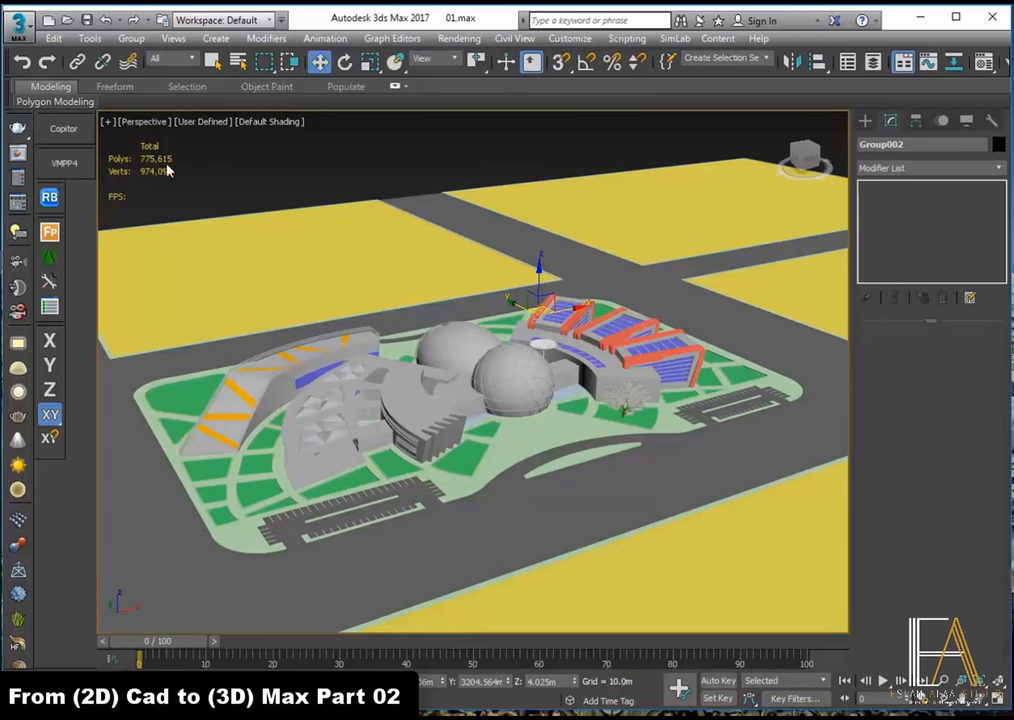
Step: Orbit to an oblique view of the complex, moving in toward the domes
{"action": "middle_click_drag", "start_coordinate": [519, 298], "coordinate": [520, 310], "text": "alt"}
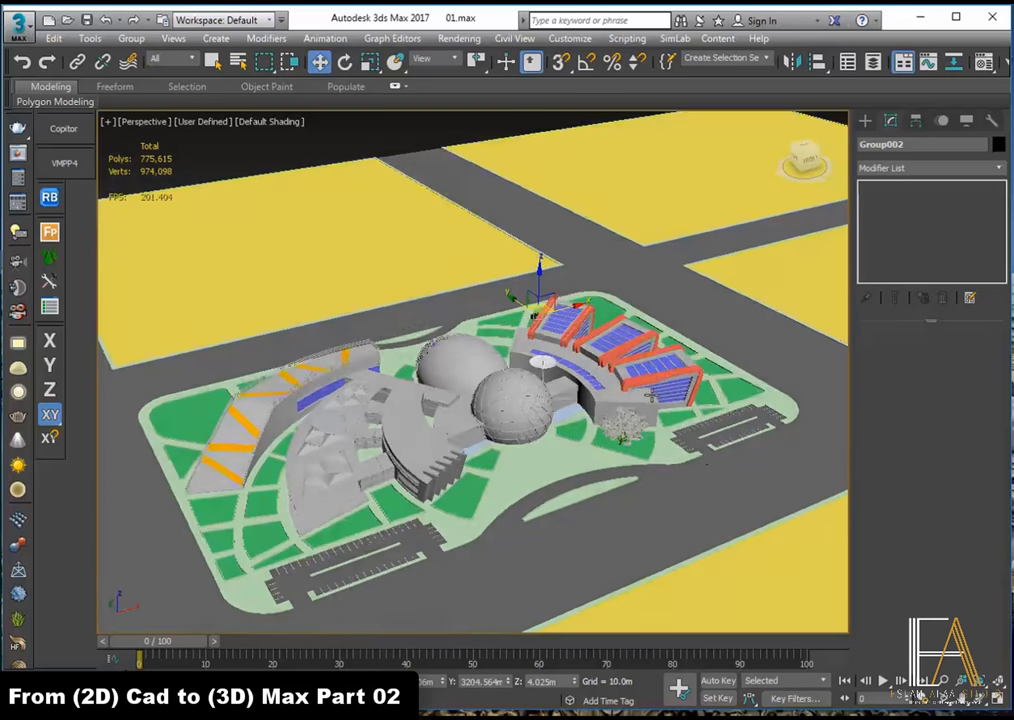
{"action": "scroll", "coordinate": [620, 400], "scroll_direction": "up", "scroll_amount": 2}
{"action": "scroll", "coordinate": [600, 380], "scroll_direction": "up", "scroll_amount": 1}
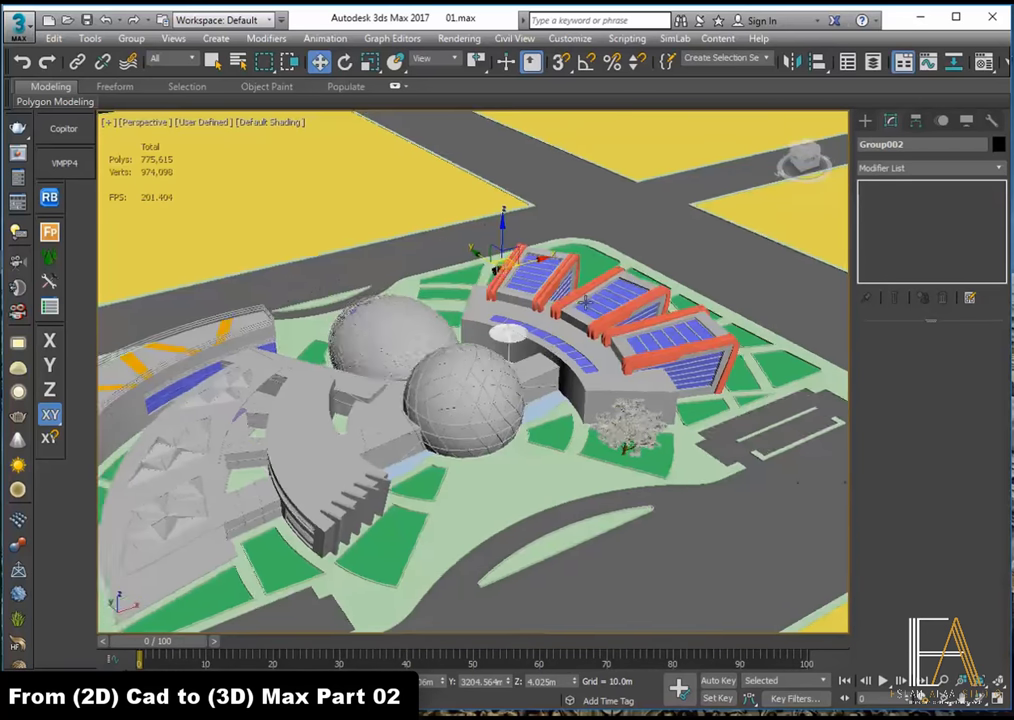
{"action": "middle_click_drag", "start_coordinate": [586, 300], "coordinate": [281, 197], "text": "alt"}
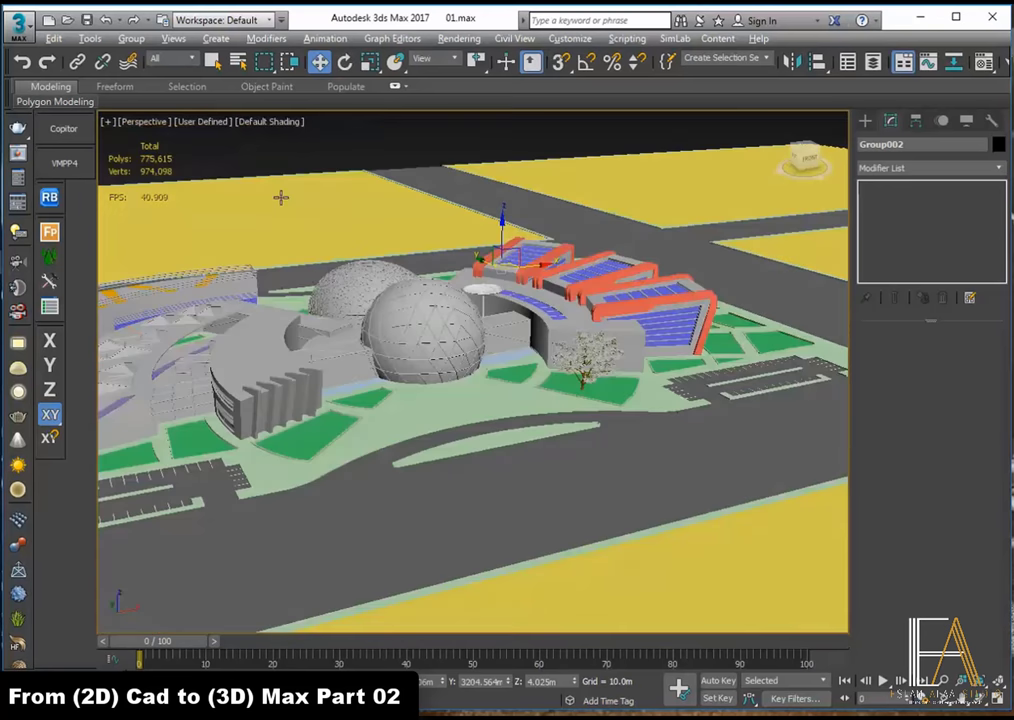
{"action": "middle_click_drag", "start_coordinate": [199, 181], "coordinate": [152, 148], "text": "alt"}
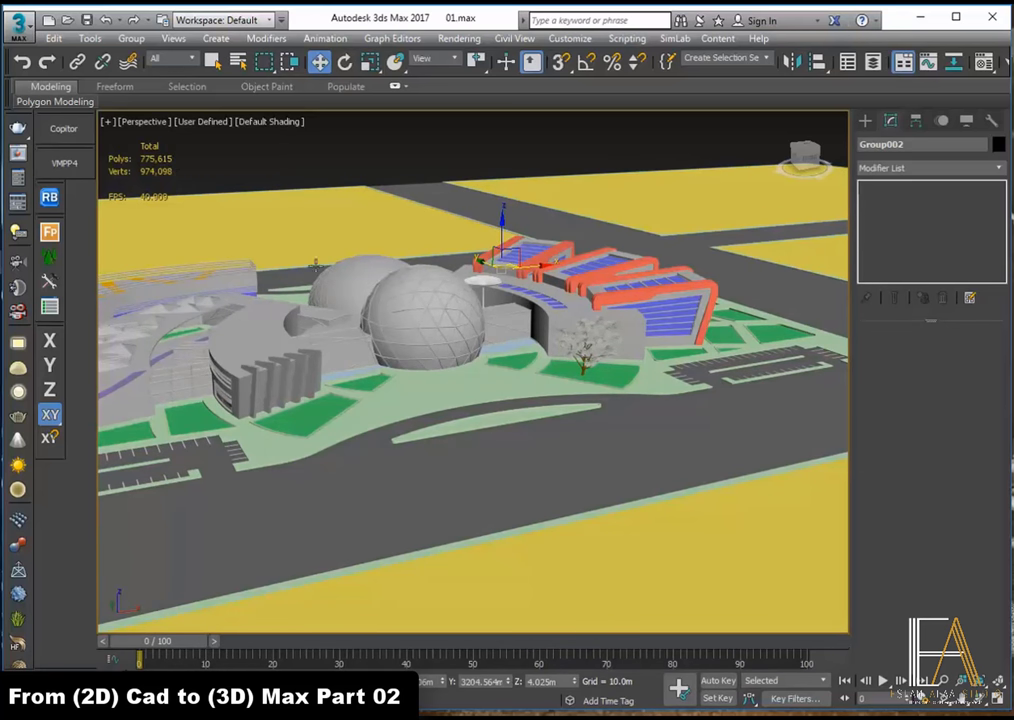
{"action": "middle_click_drag", "start_coordinate": [423, 333], "coordinate": [423, 337], "text": "alt"}
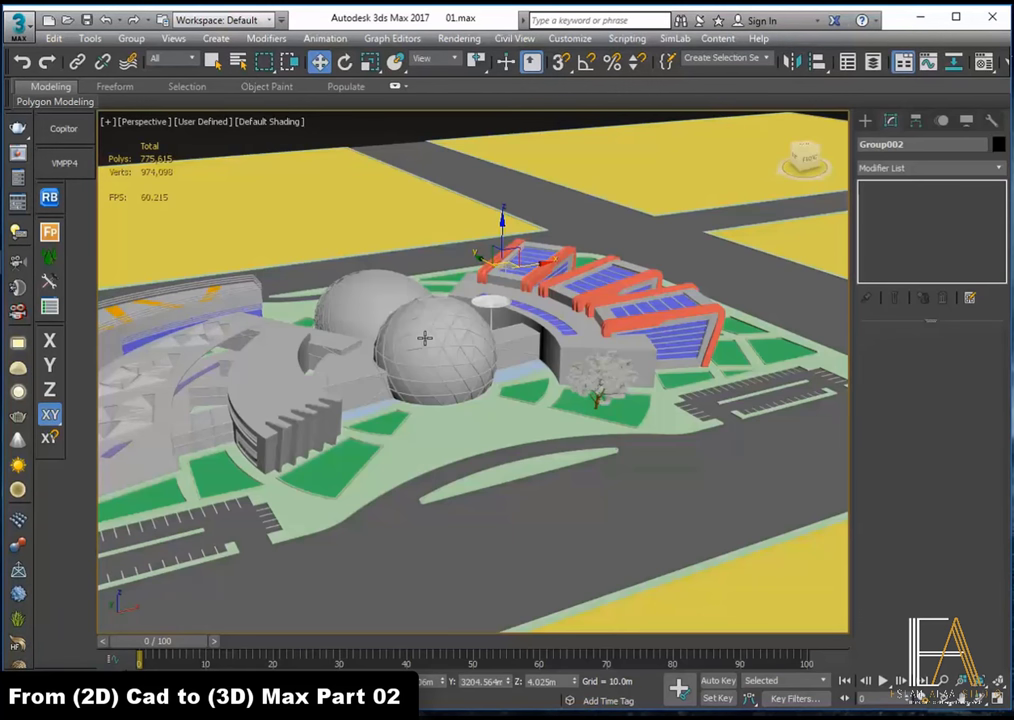
{"action": "middle_click_drag", "start_coordinate": [337, 268], "coordinate": [431, 330], "text": "alt"}
{"action": "left_click", "coordinate": [727, 453]}
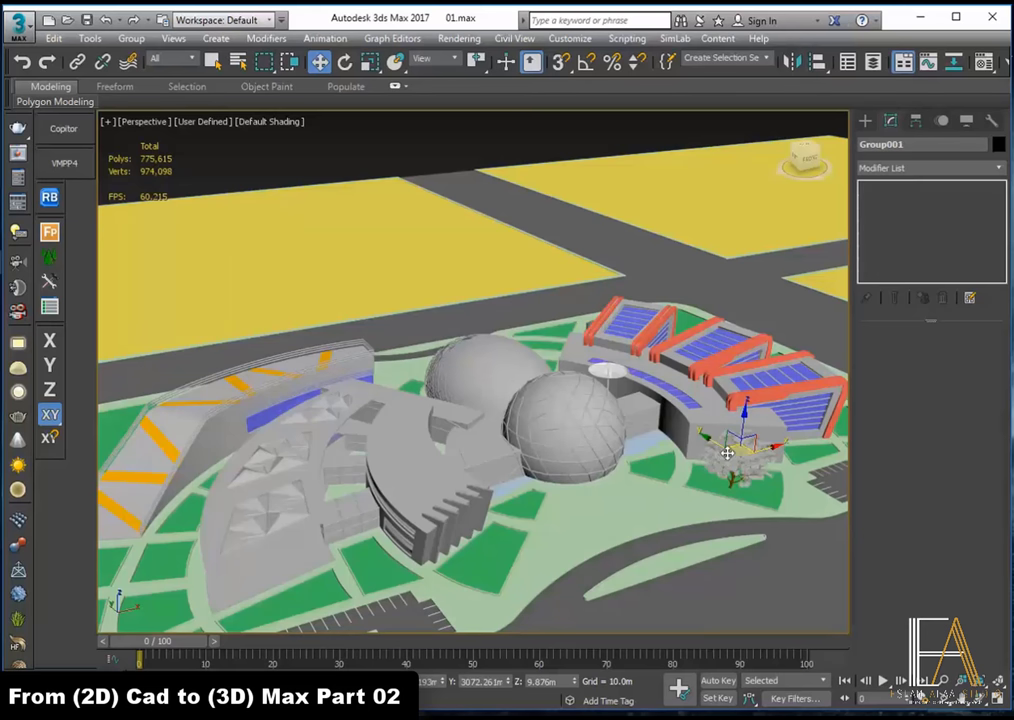
{"action": "key", "text": "alt+q"}
{"action": "mouse_move", "coordinate": [493, 353]}
{"action": "middle_mouse_down", "text": "alt"}
{"action": "mouse_move", "coordinate": [436, 338]}
{"action": "mouse_move", "coordinate": [577, 385]}
{"action": "middle_mouse_up", "text": "alt"}
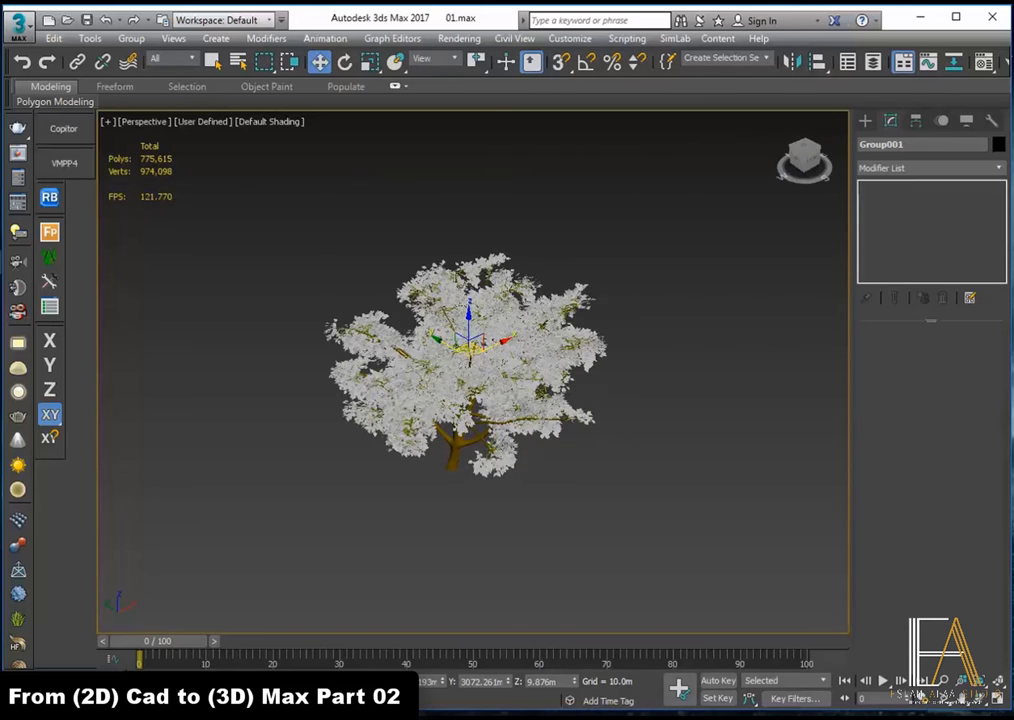
{"action": "key", "text": "alt+q"}
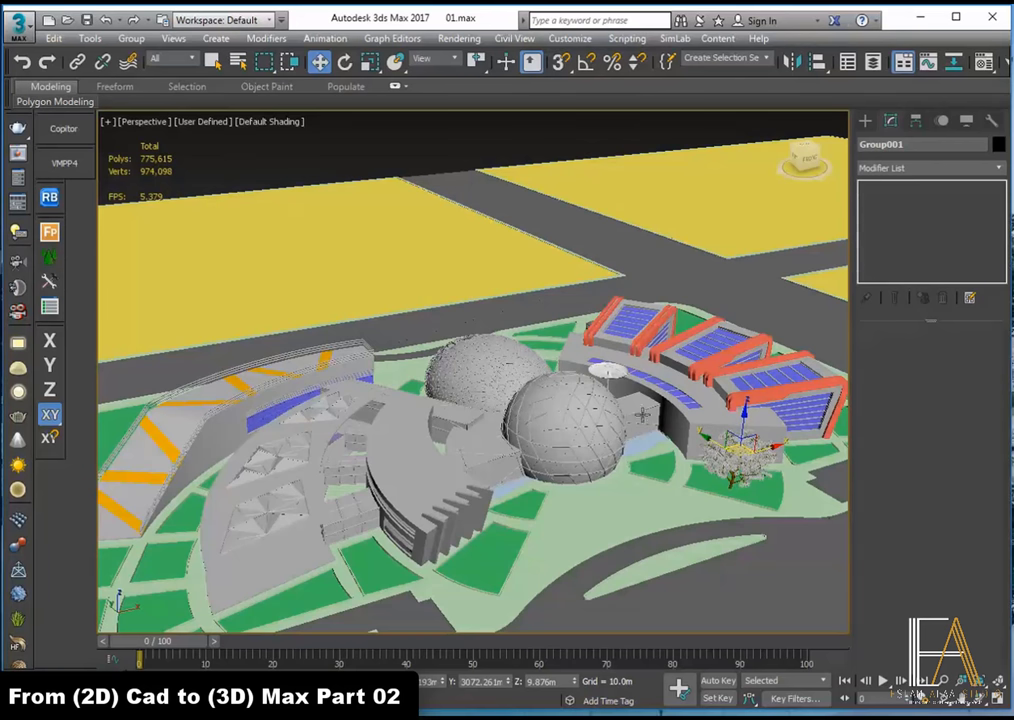
{"action": "key", "text": "alt+q"}
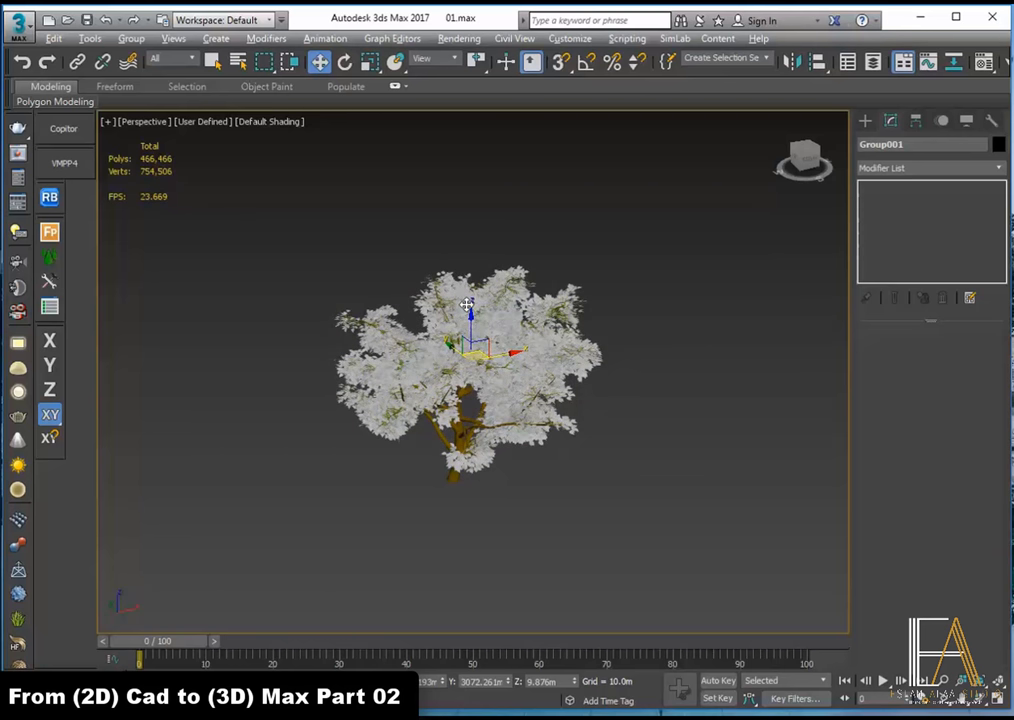
{"action": "key", "text": "alt+q"}
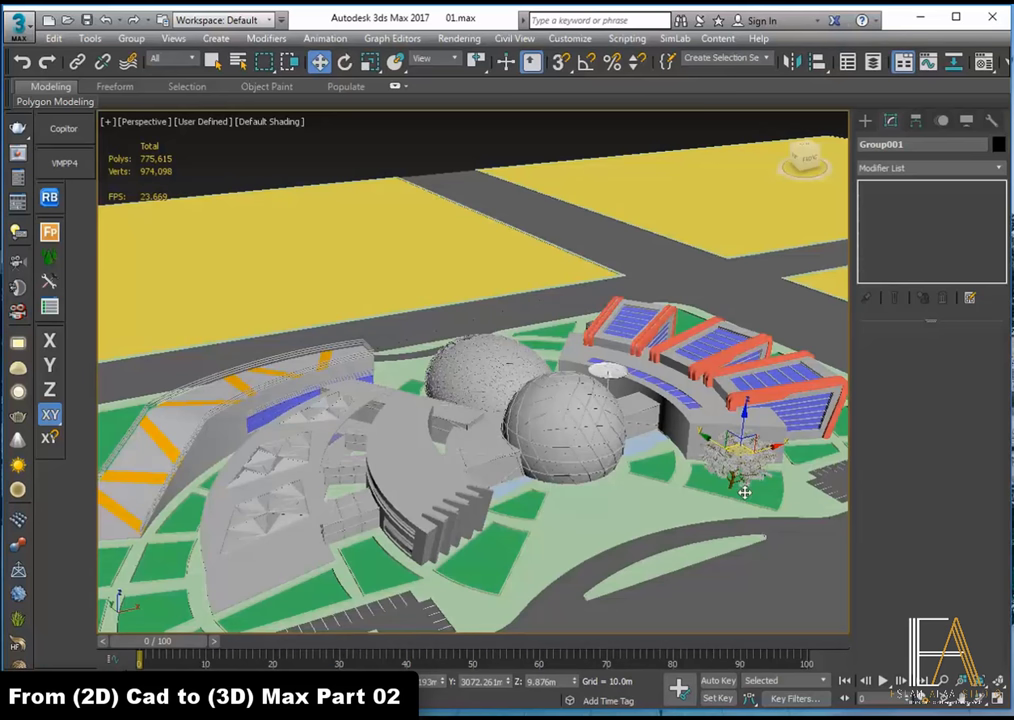
{"action": "key", "text": "Delete"}
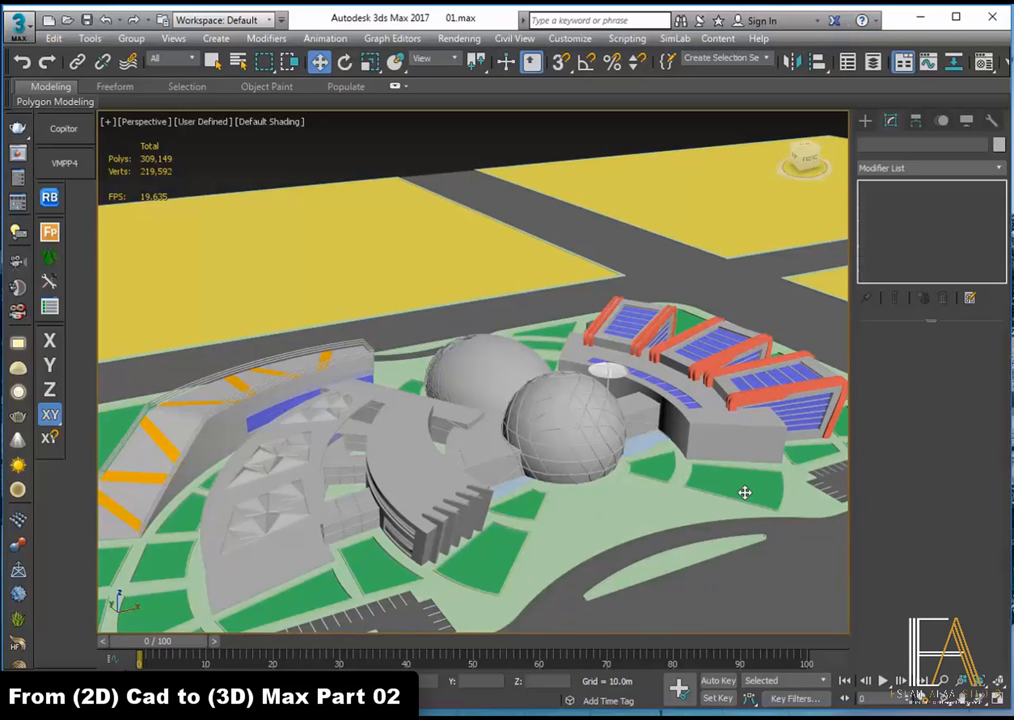
{"action": "key", "text": "ctrl+z"}
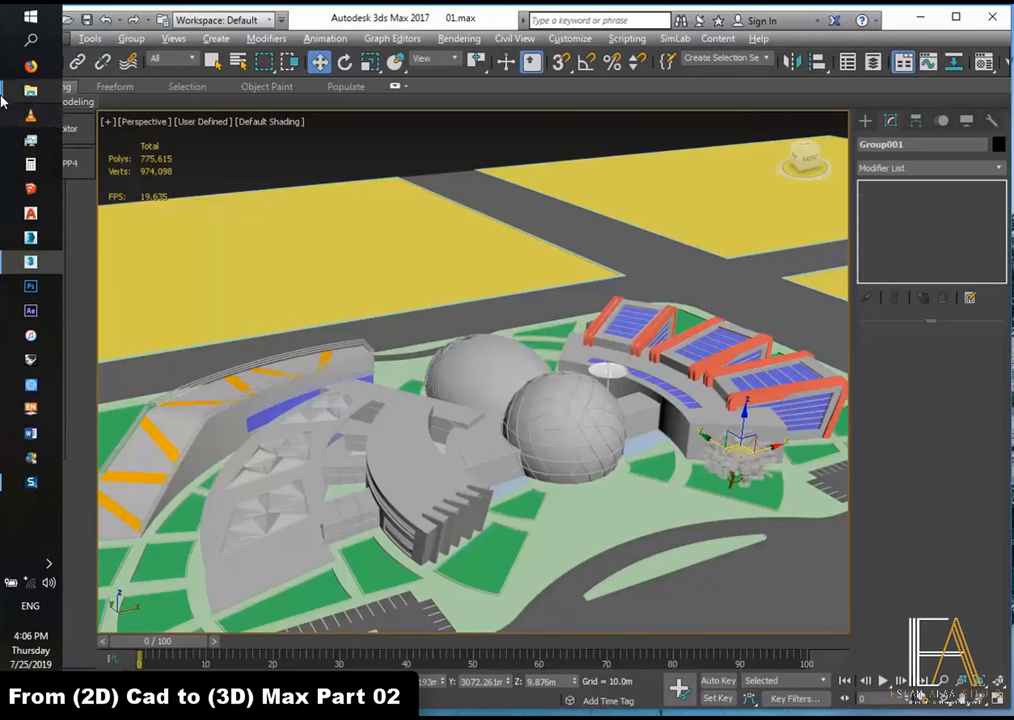
Step: Bring up the Final Render folder and open Camera 01.jpg in Photos
{"action": "left_click", "coordinate": [130, 72]}
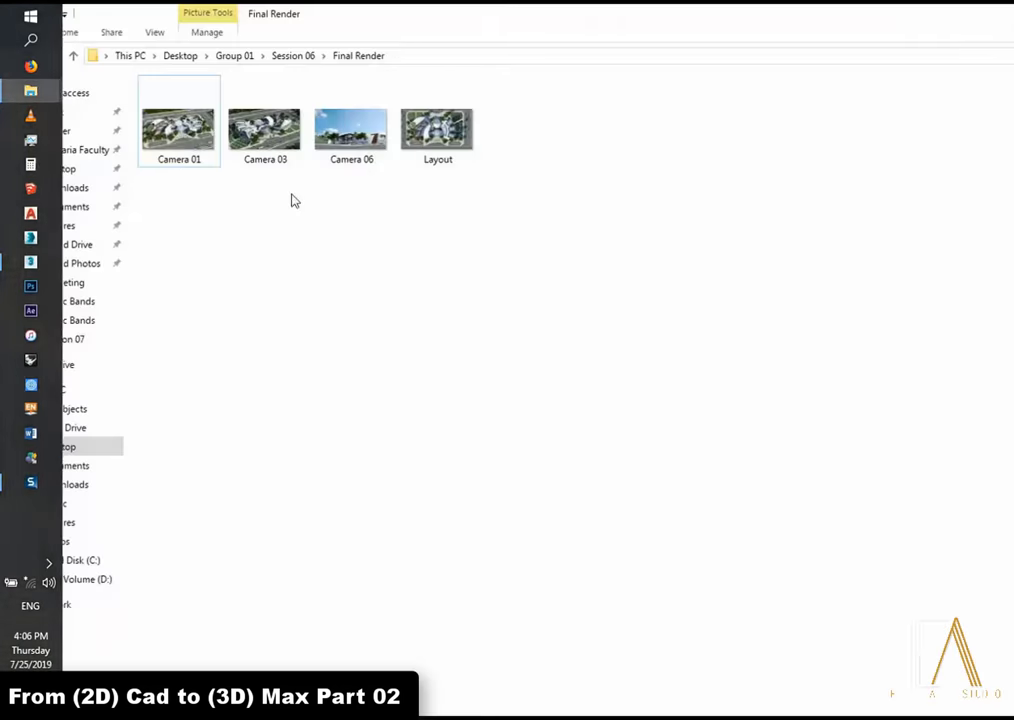
{"action": "double_click", "coordinate": [170, 137]}
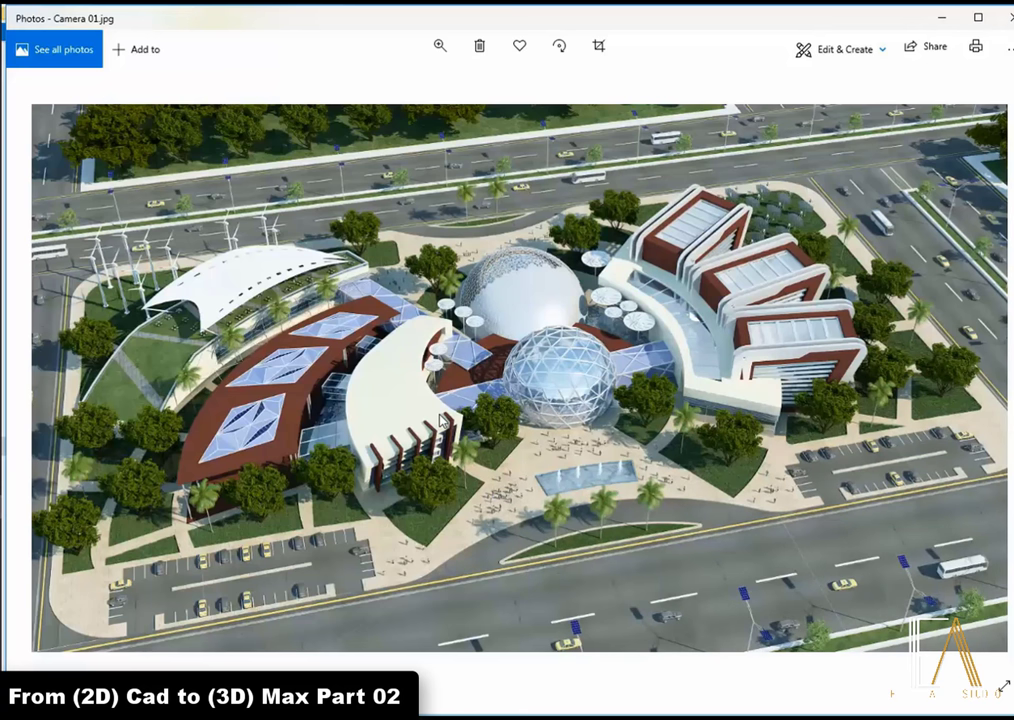
Step: Advance from the Camera 01 render to the Camera 03.jpg render
{"action": "scroll", "coordinate": [195, 118], "scroll_direction": "up", "scroll_amount": 2, "text": "ctrl"}
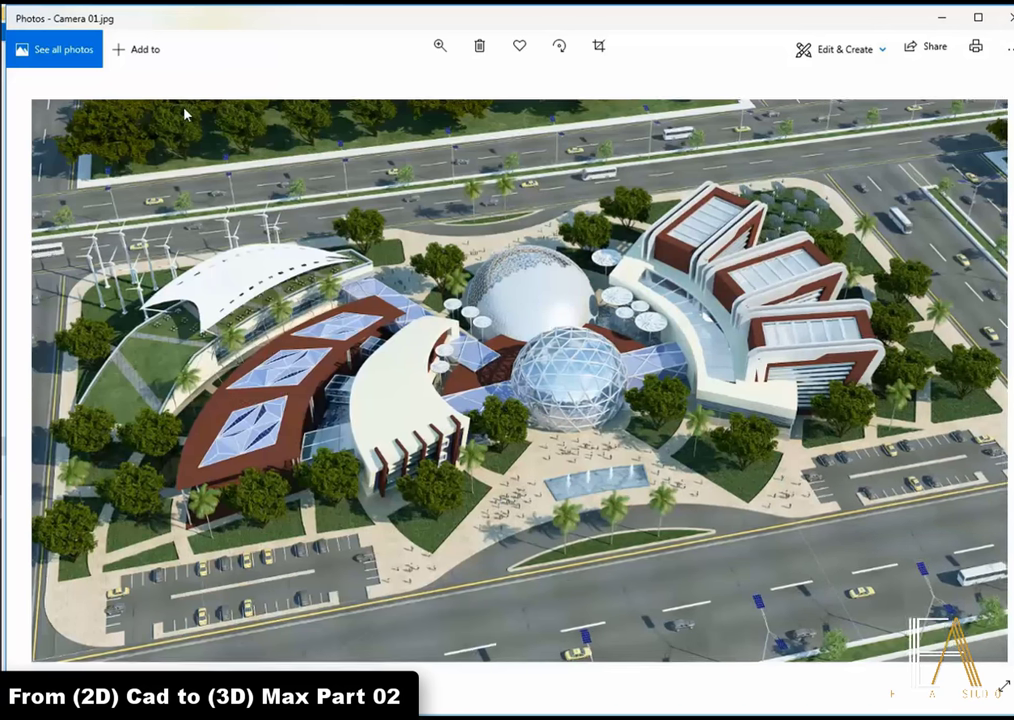
{"action": "scroll", "coordinate": [706, 300], "scroll_direction": "down", "scroll_amount": 2, "text": "ctrl"}
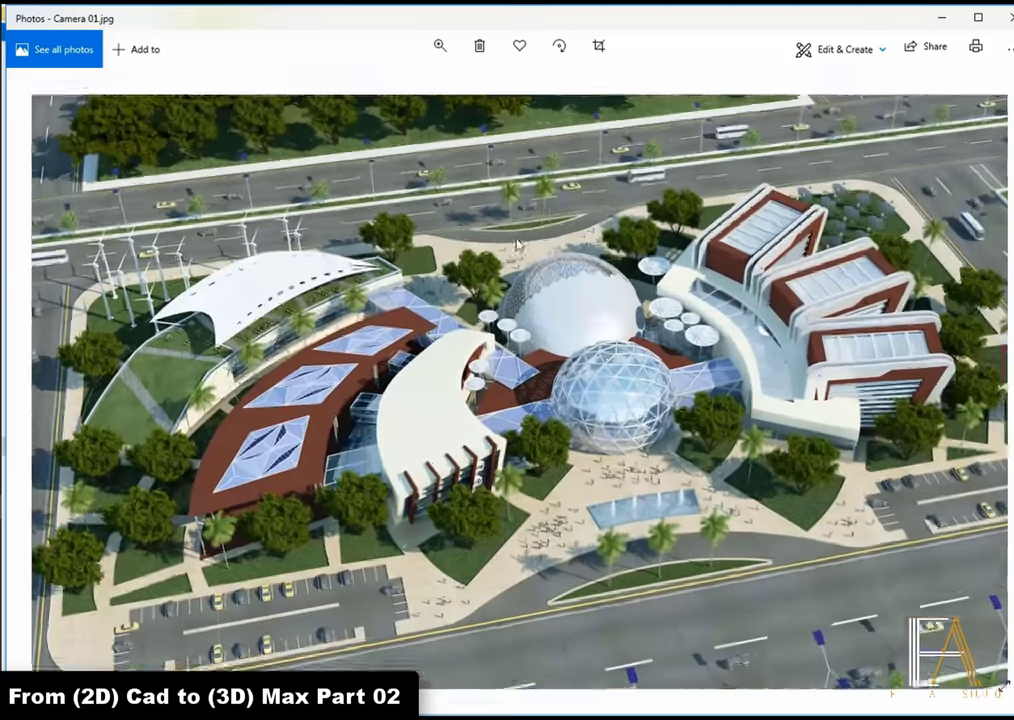
{"action": "key", "text": "Right"}
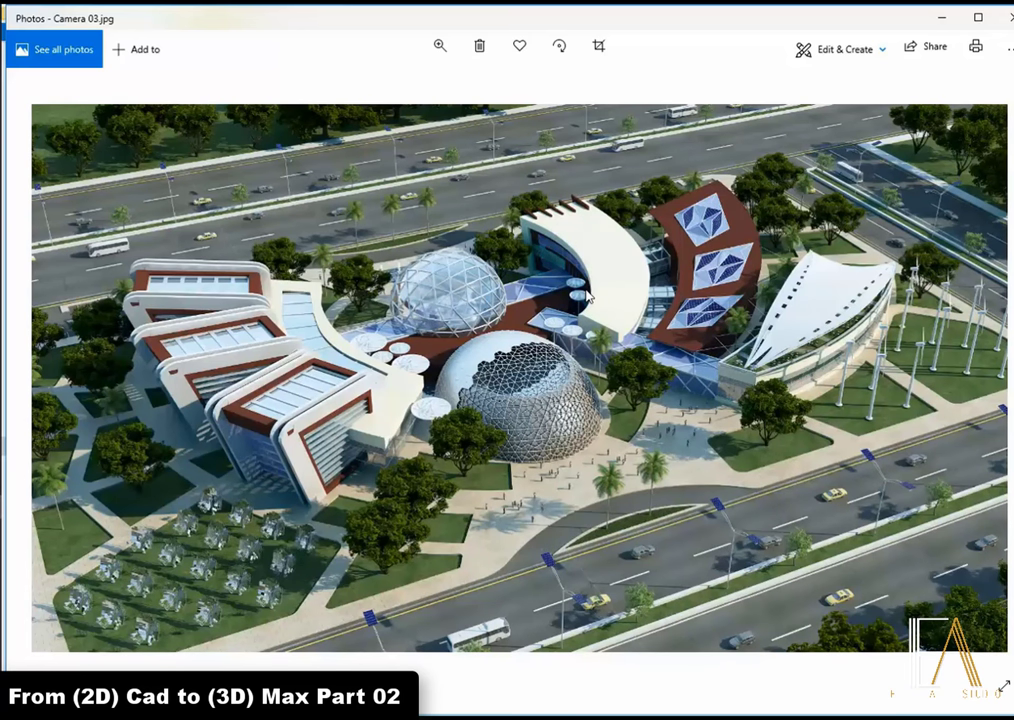
Step: Zoom through the Camera 03 render, then close Photos to the Final Render folder
{"action": "scroll", "coordinate": [640, 545], "scroll_direction": "up", "scroll_amount": 3, "text": "ctrl"}
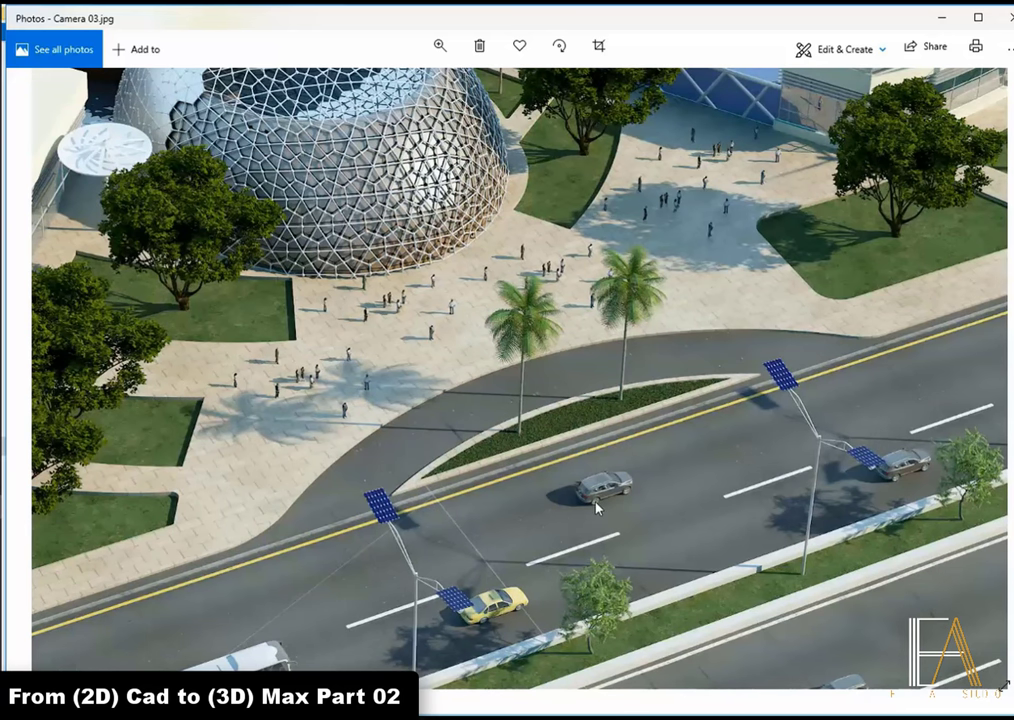
{"action": "scroll", "coordinate": [625, 507], "scroll_direction": "up", "scroll_amount": 5, "text": "ctrl"}
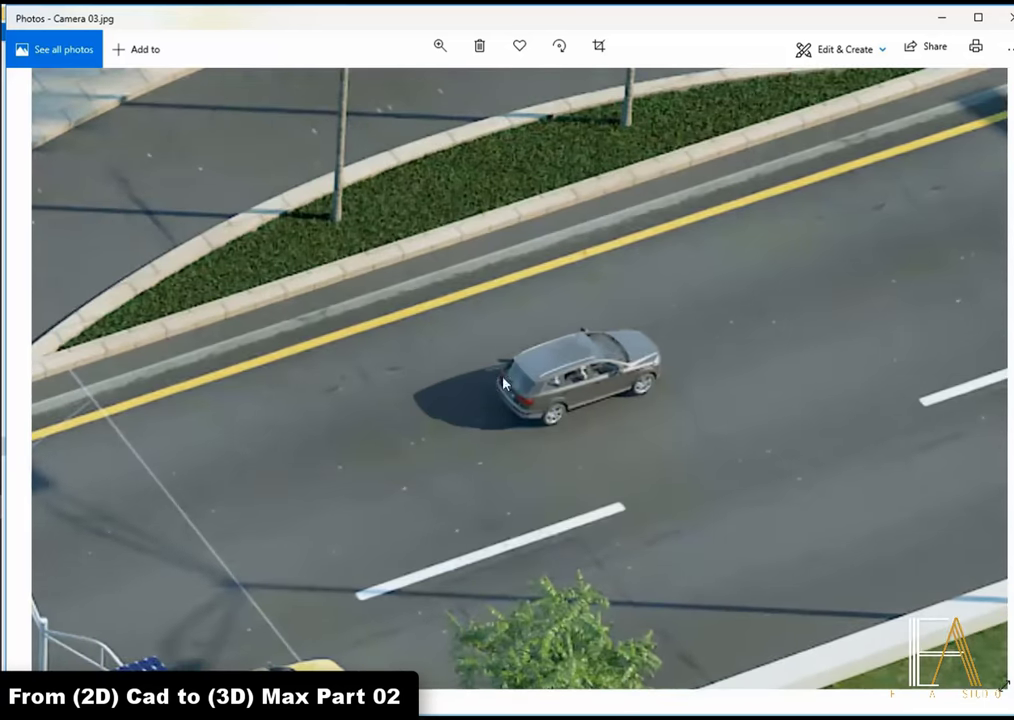
{"action": "scroll", "coordinate": [512, 412], "scroll_direction": "down", "scroll_amount": 5, "text": "ctrl"}
{"action": "scroll", "coordinate": [323, 582], "scroll_direction": "down", "scroll_amount": 2, "text": "ctrl"}
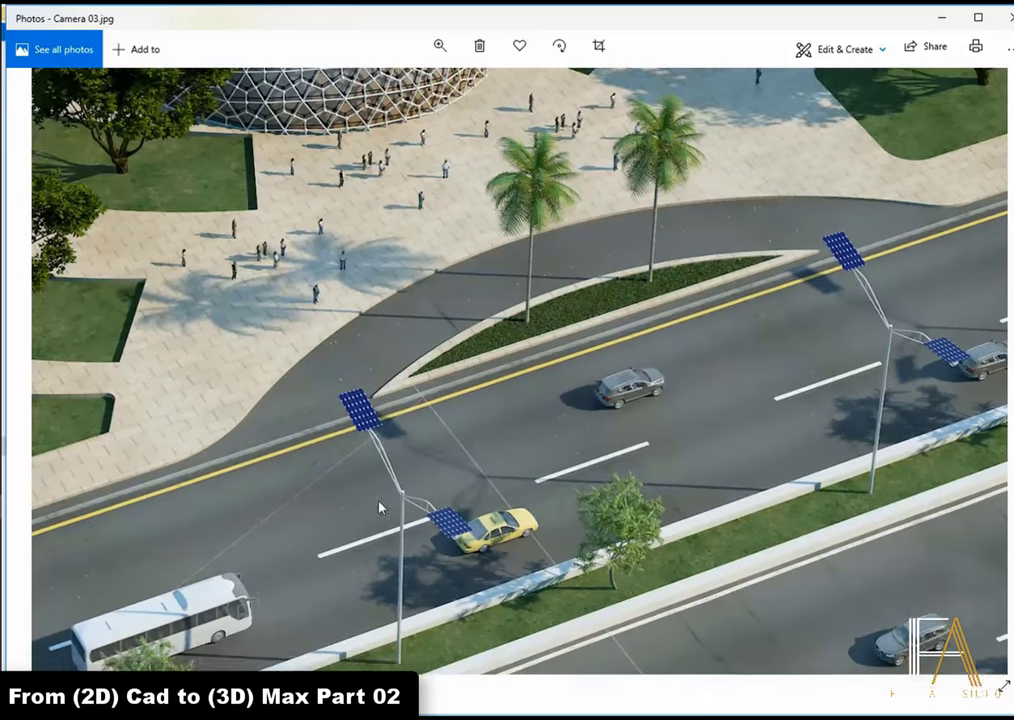
{"action": "scroll", "coordinate": [447, 472], "scroll_direction": "down", "scroll_amount": 2, "text": "ctrl"}
{"action": "scroll", "coordinate": [447, 472], "scroll_direction": "down", "scroll_amount": 3, "text": "ctrl"}
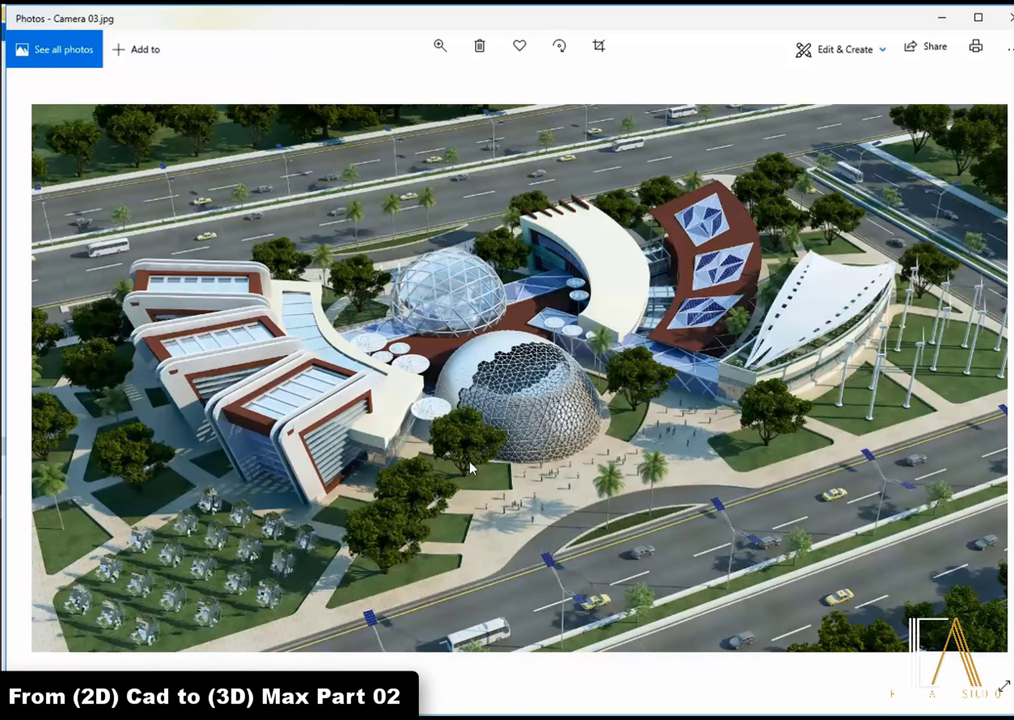
{"action": "left_click", "coordinate": [1001, 17]}
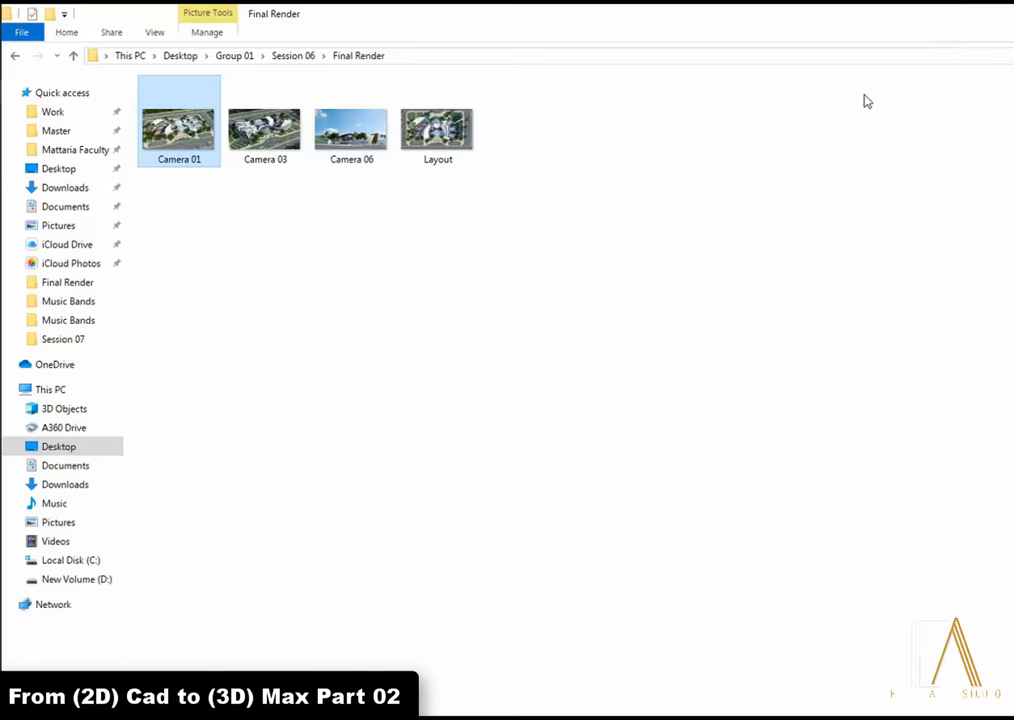
{"action": "mouse_move", "coordinate": [30, 486]}
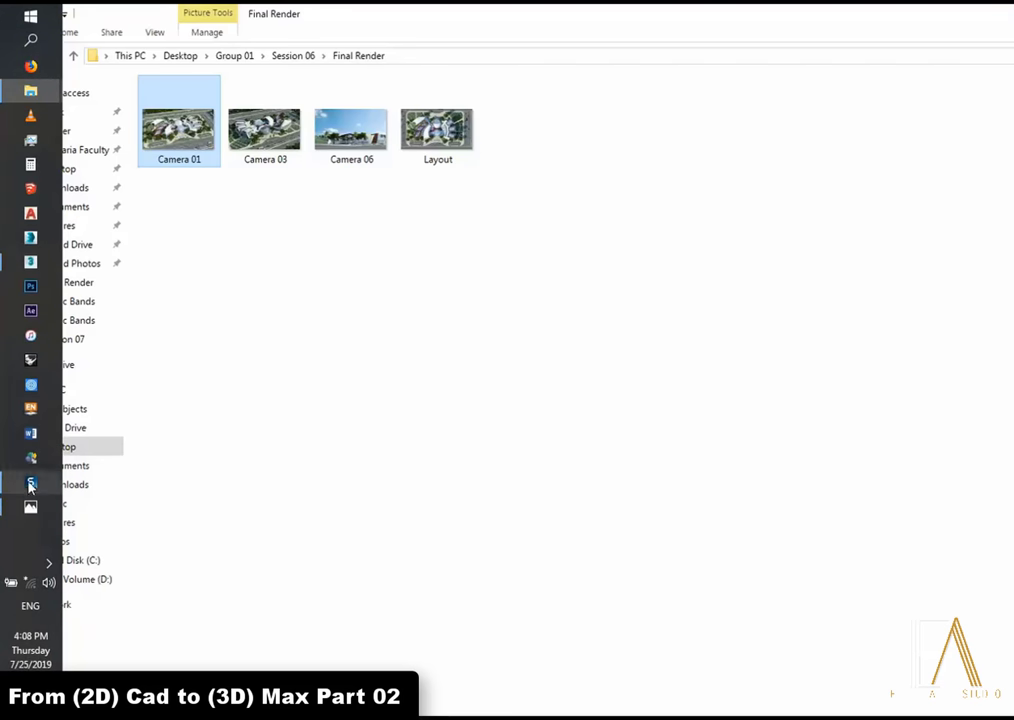
Step: Back in 3ds Max, isolate the Group001 tree with Alt+Q and orbit around it
{"action": "left_click", "coordinate": [28, 238]}
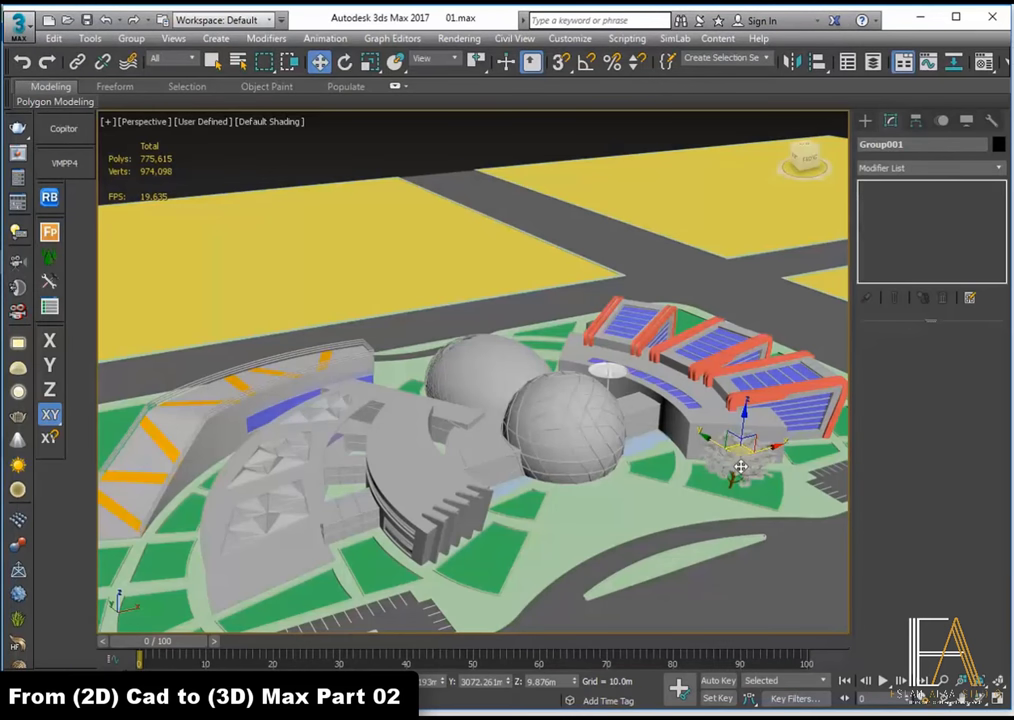
{"action": "key", "text": "alt+q"}
{"action": "mouse_move", "coordinate": [740, 464]}
{"action": "middle_mouse_down", "text": "alt"}
{"action": "mouse_move", "coordinate": [561, 355]}
{"action": "mouse_move", "coordinate": [611, 355]}
{"action": "mouse_move", "coordinate": [586, 386]}
{"action": "mouse_move", "coordinate": [560, 380]}
{"action": "middle_mouse_up", "text": "alt"}
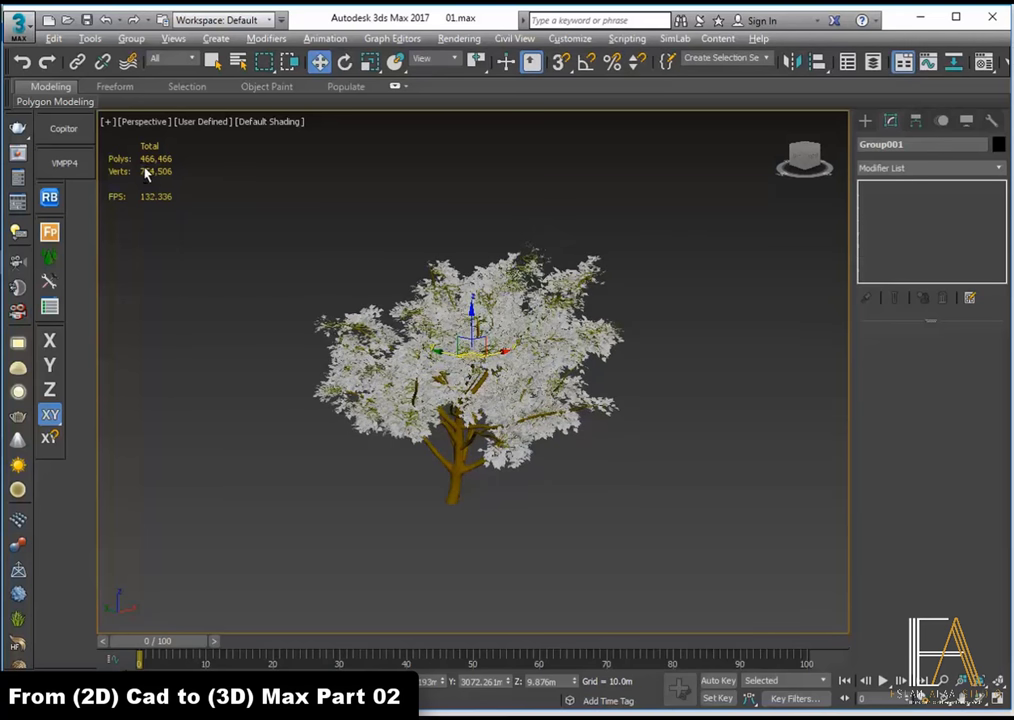
Step: Start V-Ray mesh export of the Group001 tree and browse for its destination folder
{"action": "right_click", "coordinate": [499, 335]}
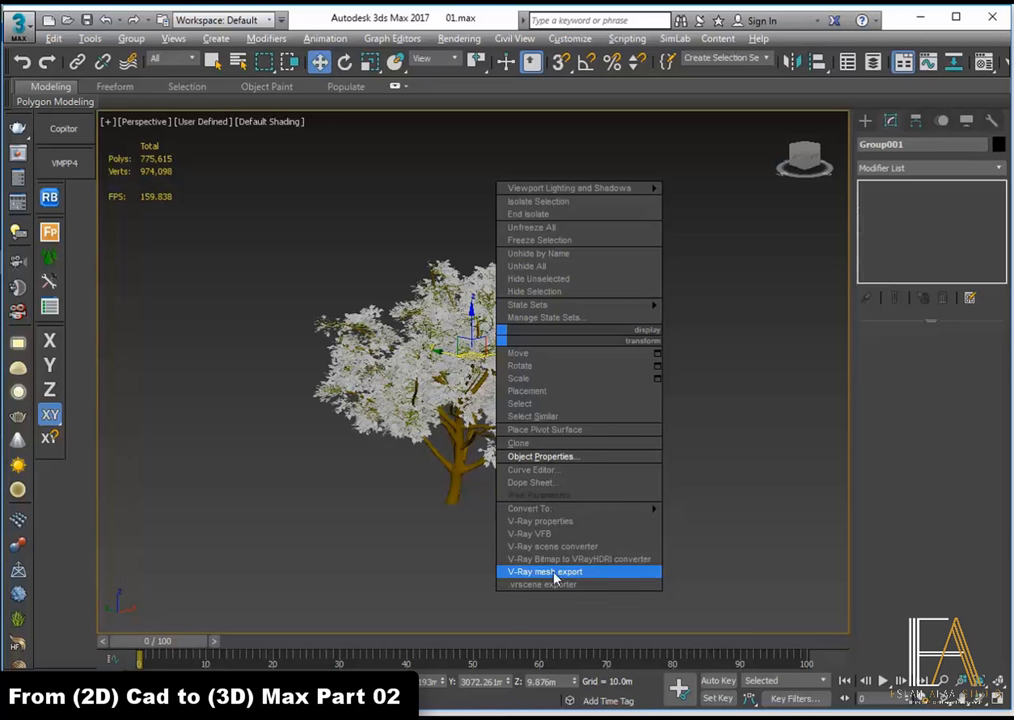
{"action": "left_click", "coordinate": [580, 581]}
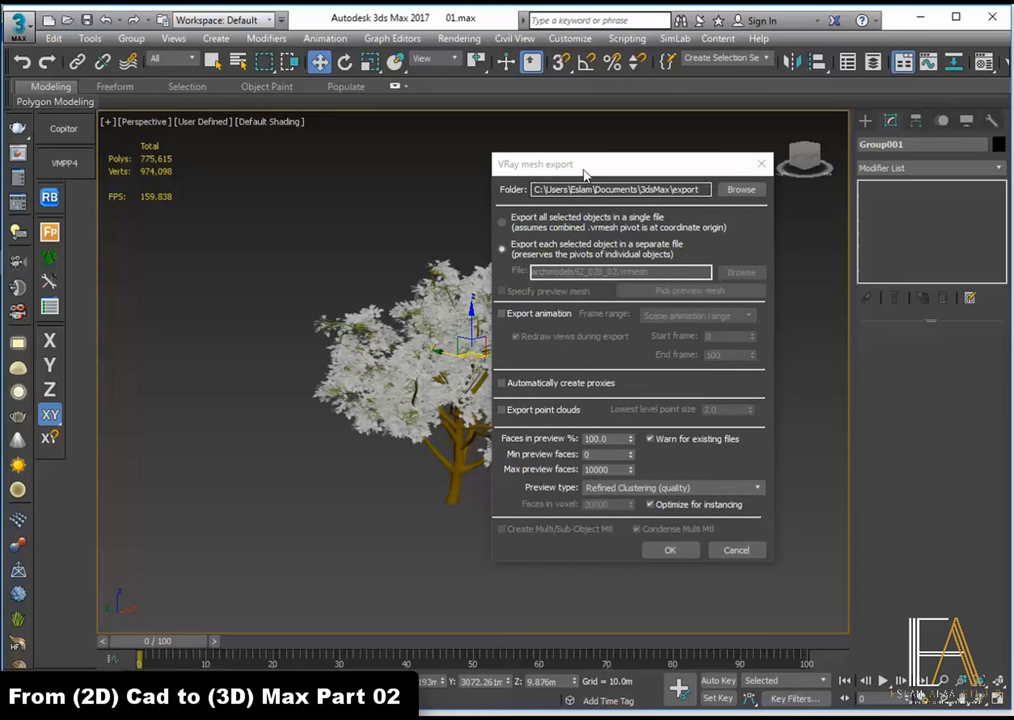
{"action": "left_click_drag", "start_coordinate": [612, 165], "coordinate": [743, 182]}
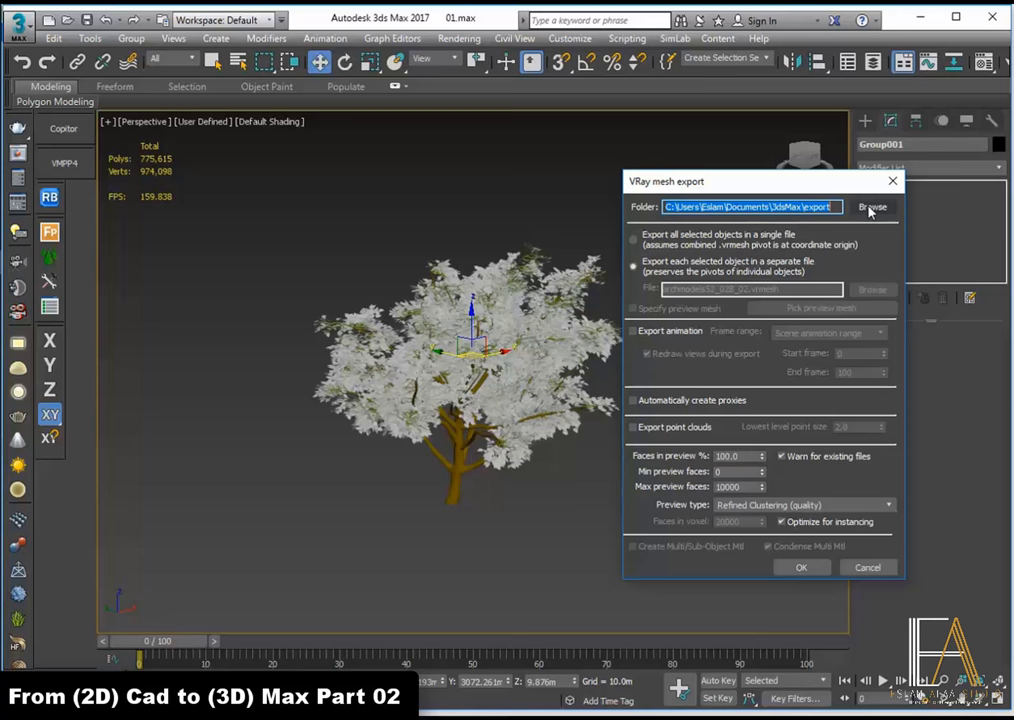
{"action": "left_click", "coordinate": [872, 208]}
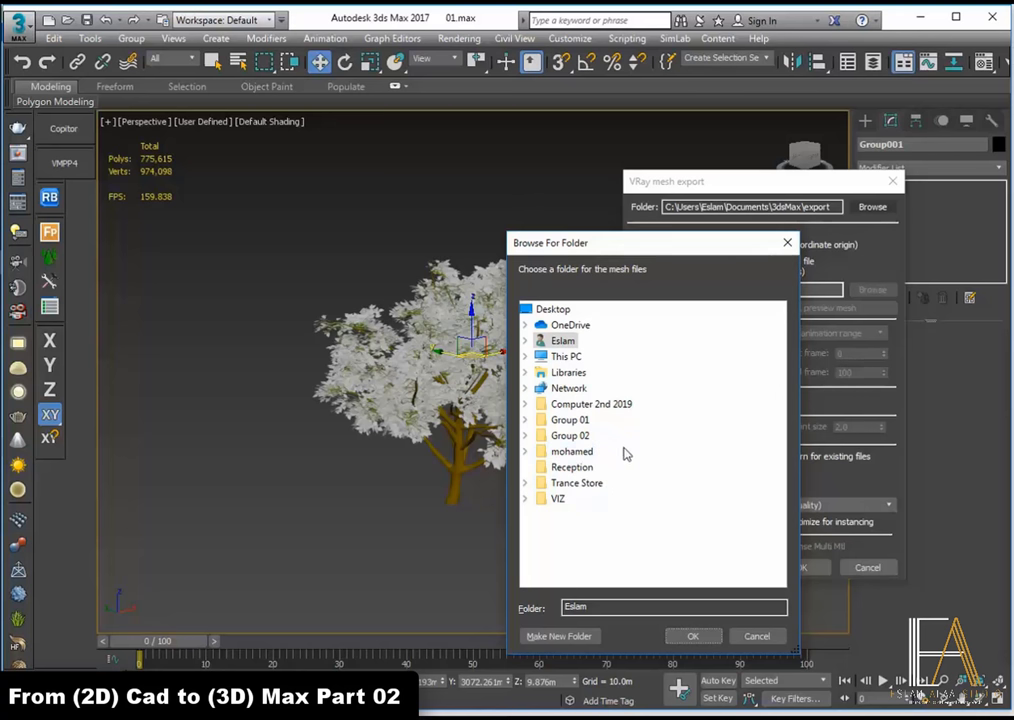
Step: Create a new Desktop folder named Peoxies and confirm it as the export destination
{"action": "left_click", "coordinate": [553, 310]}
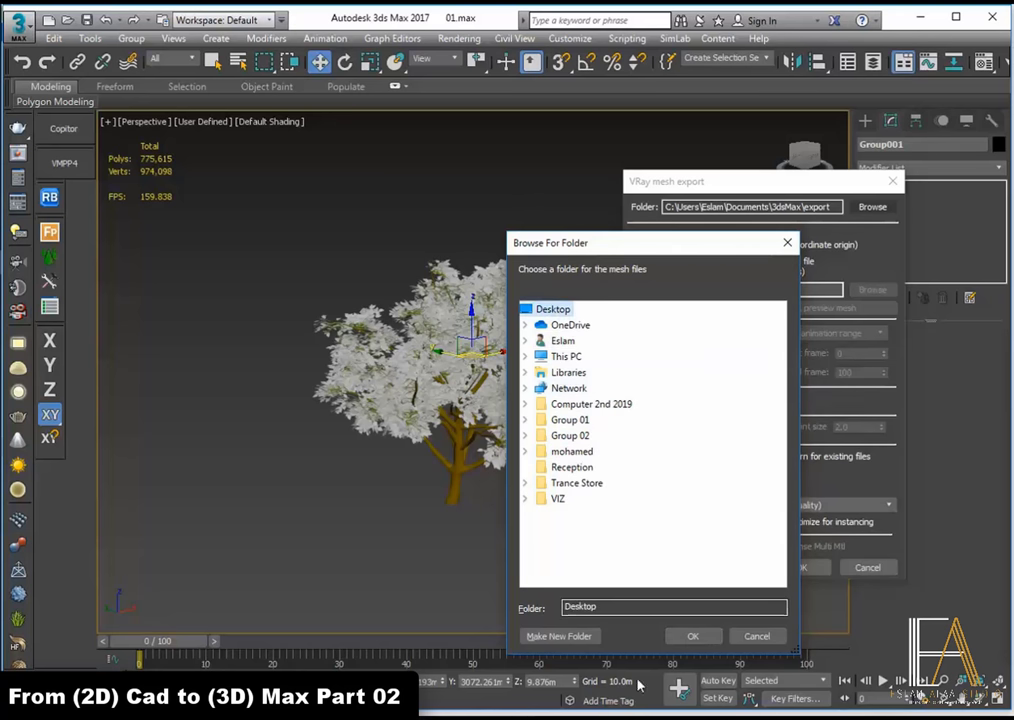
{"action": "left_click", "coordinate": [559, 636]}
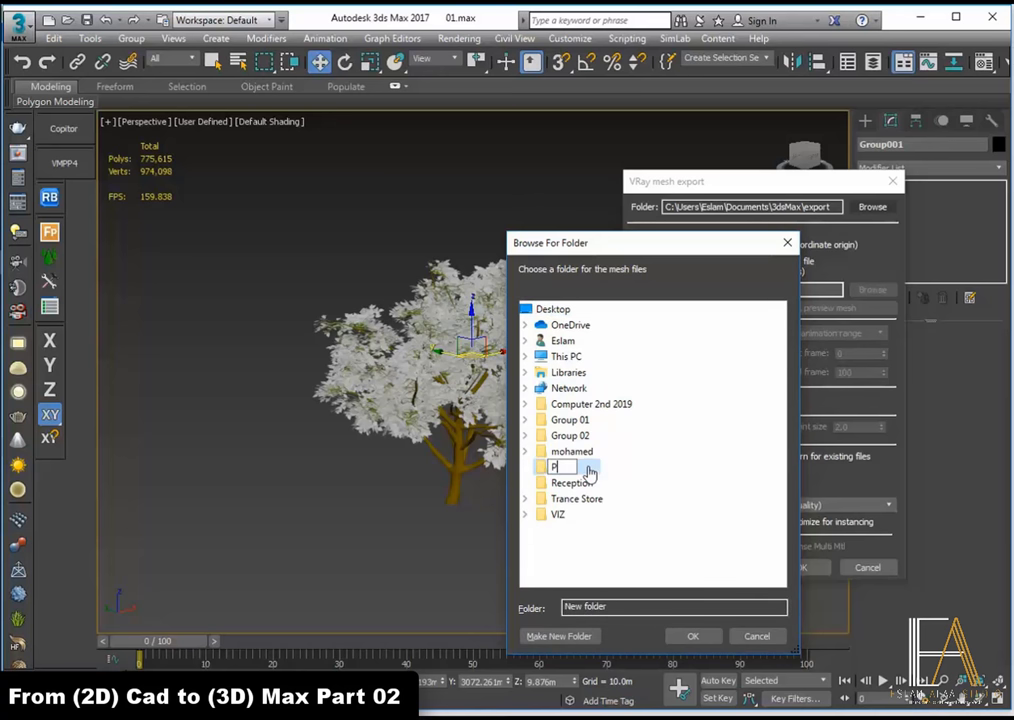
{"action": "type", "text": "Peo"}
{"action": "type", "text": "rson"}
{"action": "key", "text": "Escape"}
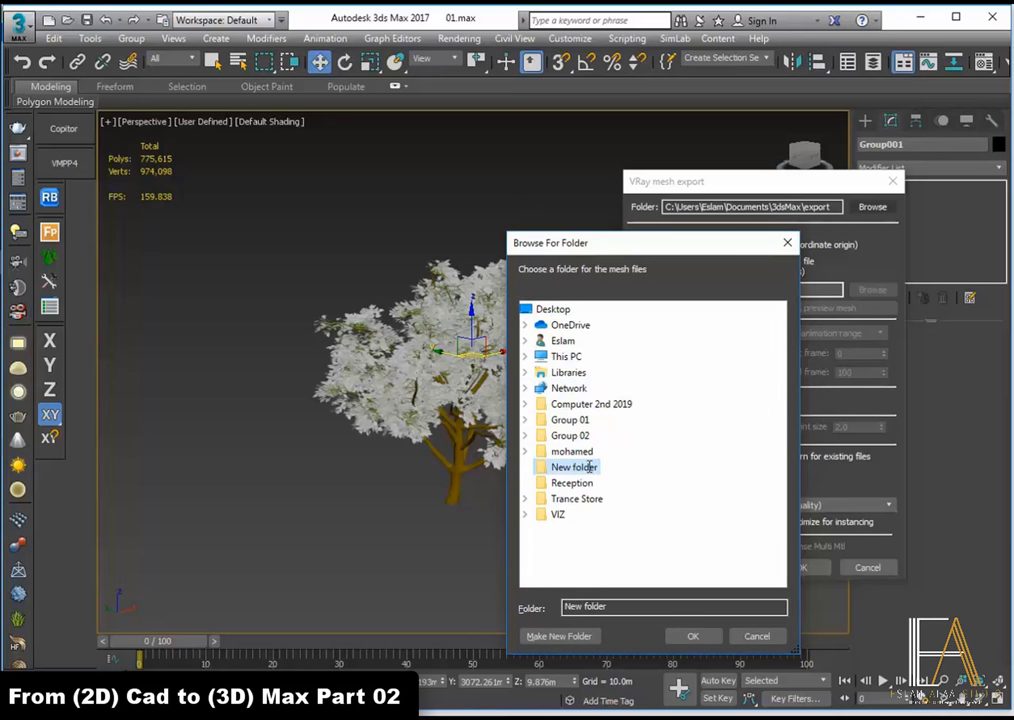
{"action": "type", "text": "Peoples"}
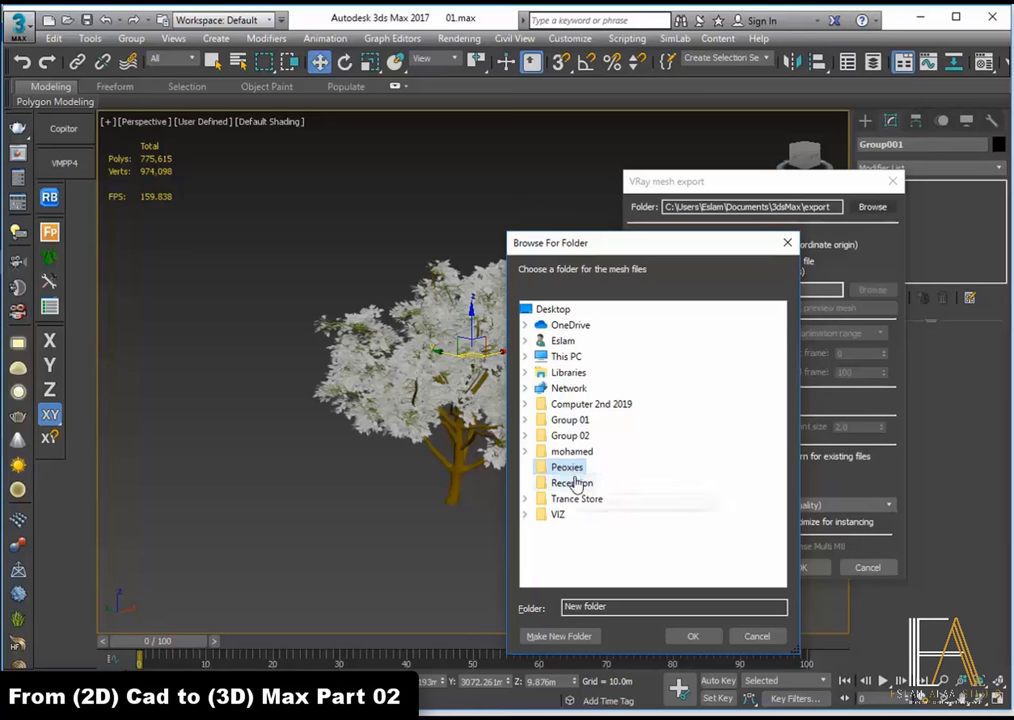
{"action": "left_click", "coordinate": [693, 636]}
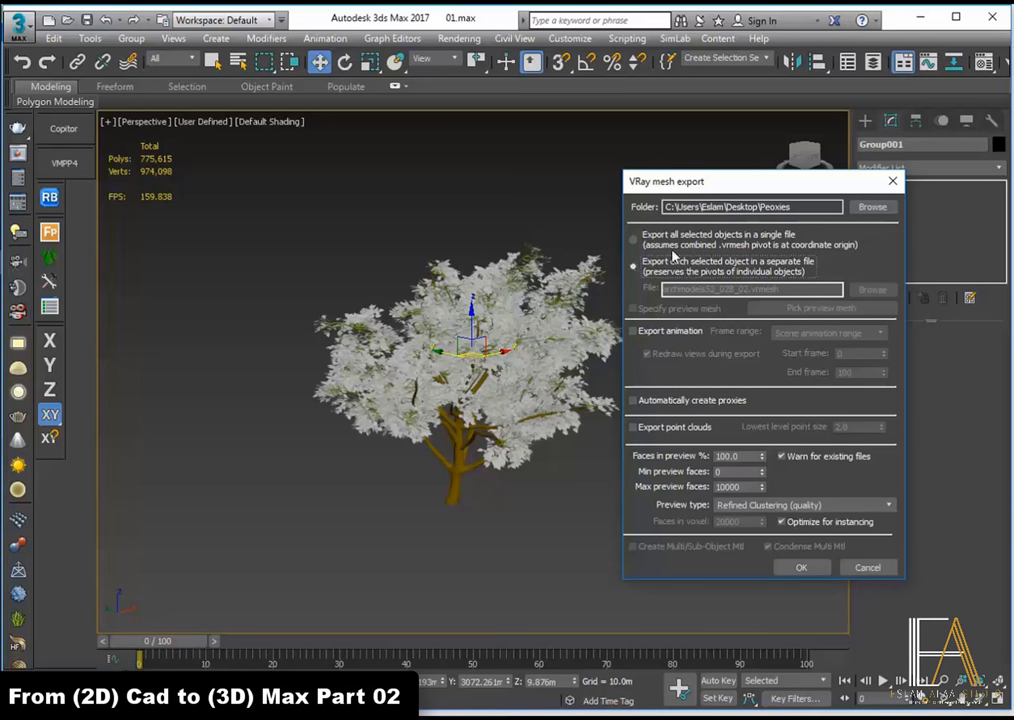
Step: Export the tree to a single file with automatic proxy creation, replacing it with a VRayProxy
{"action": "left_click", "coordinate": [677, 244]}
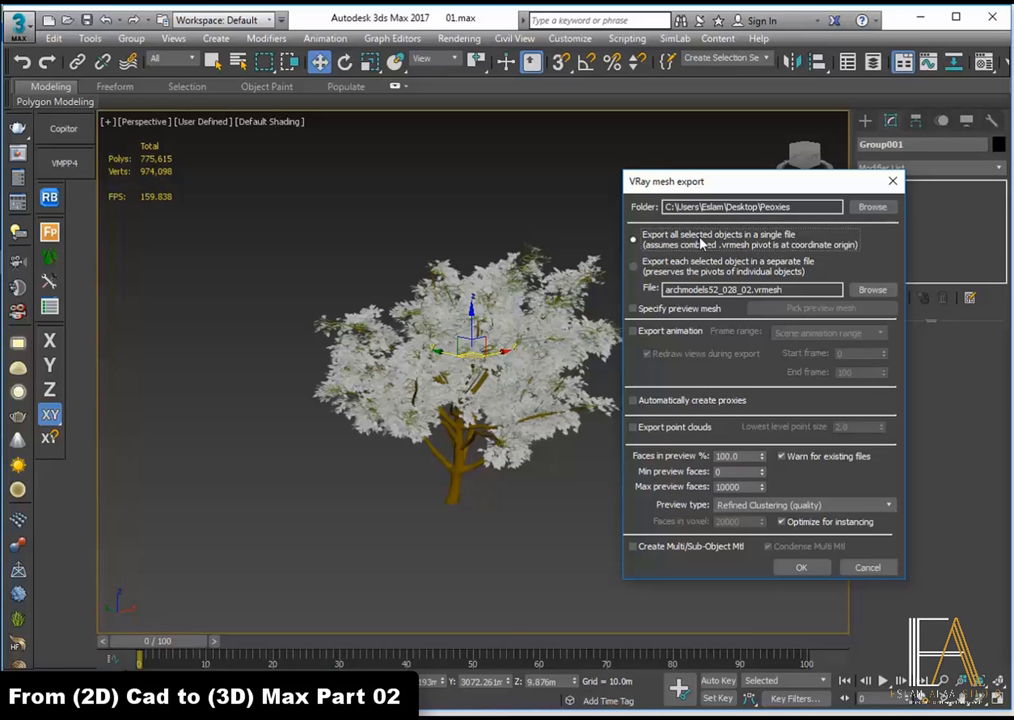
{"action": "left_click", "coordinate": [708, 401]}
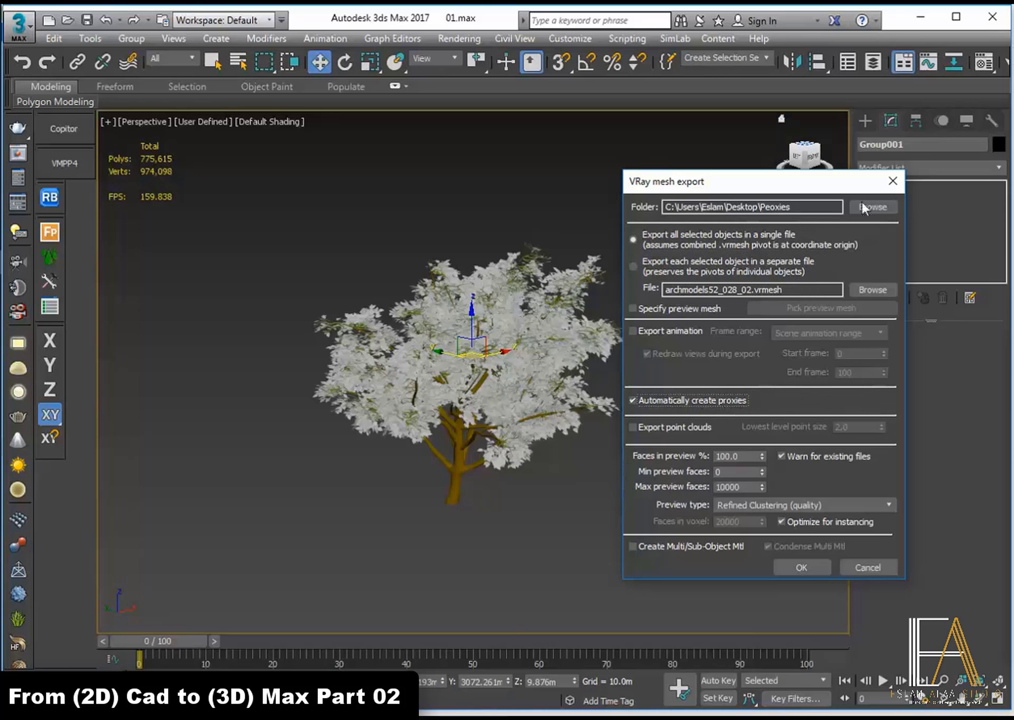
{"action": "left_click", "coordinate": [728, 240]}
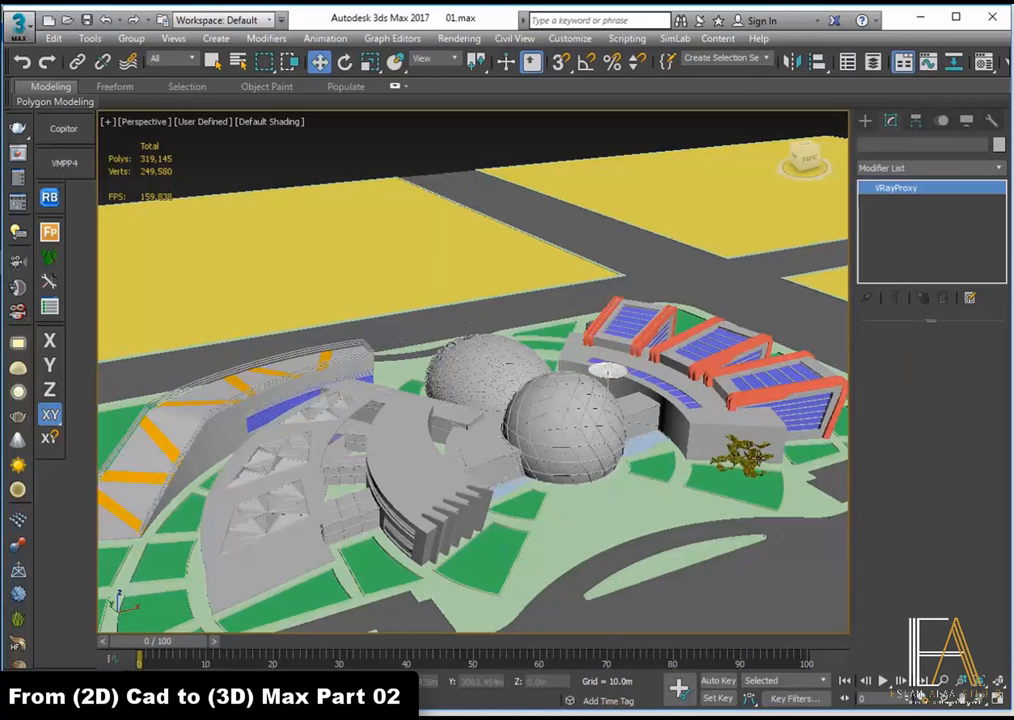
{"action": "key", "text": "z"}
{"action": "mouse_move", "coordinate": [548, 419]}
{"action": "middle_mouse_down", "text": "alt"}
{"action": "mouse_move", "coordinate": [528, 341]}
{"action": "mouse_move", "coordinate": [543, 358]}
{"action": "middle_mouse_up", "text": "alt"}
{"action": "key", "text": "alt+q"}
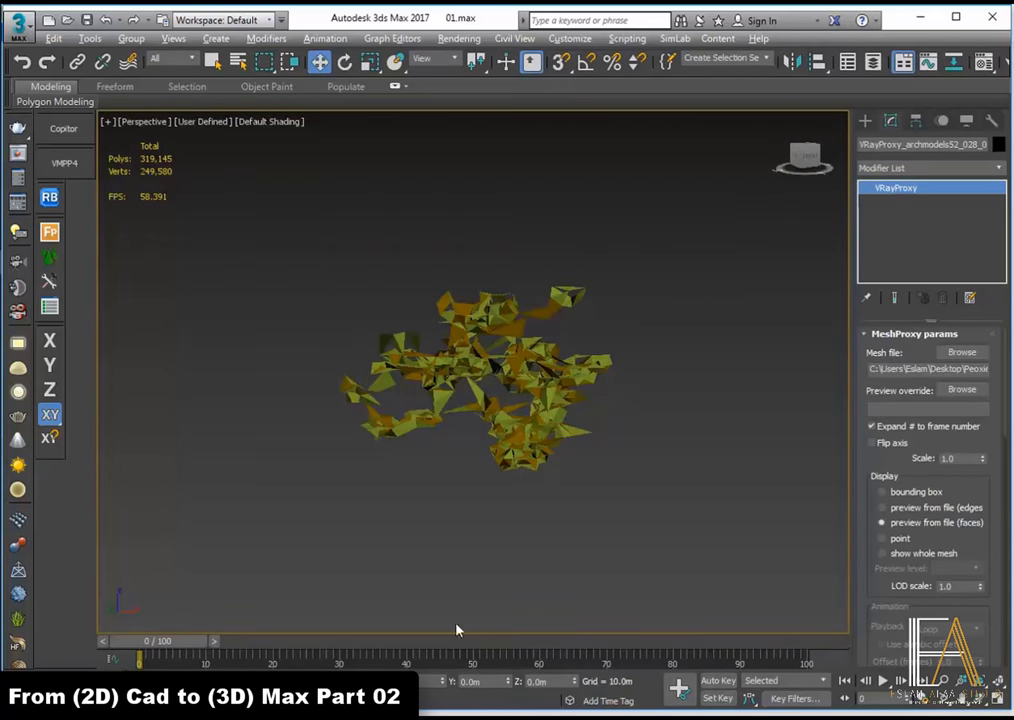
{"action": "key", "text": "alt+q"}
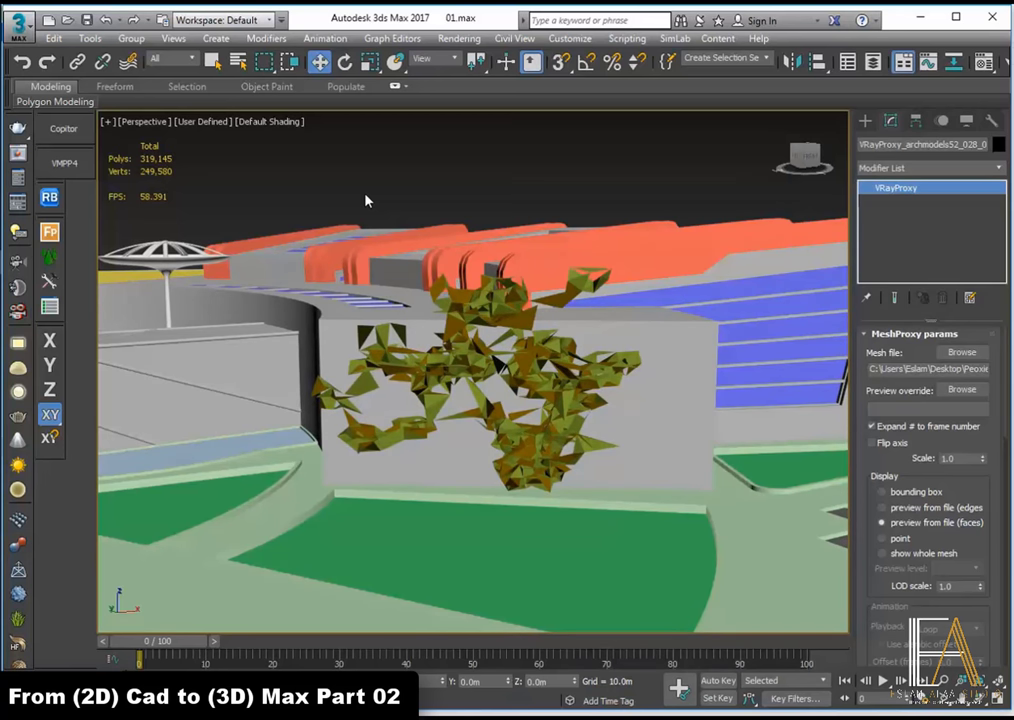
{"action": "key", "text": "alt+q"}
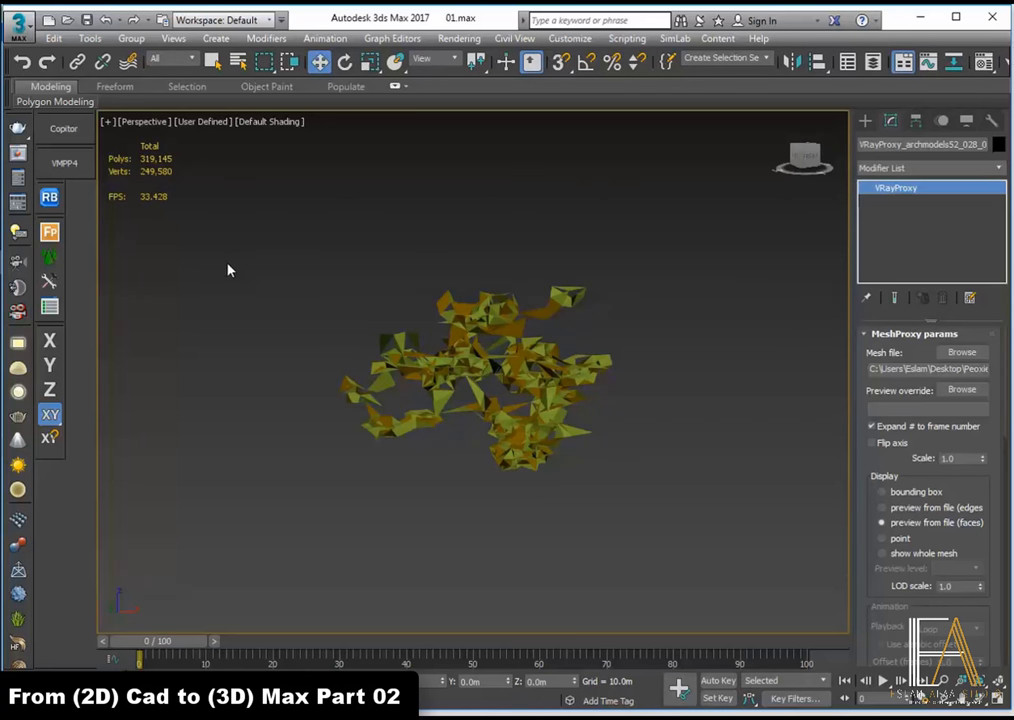
{"action": "mouse_move", "coordinate": [523, 346]}
{"action": "middle_mouse_down", "text": "alt"}
{"action": "mouse_move", "coordinate": [496, 310]}
{"action": "mouse_move", "coordinate": [336, 463]}
{"action": "middle_mouse_up", "text": "alt"}
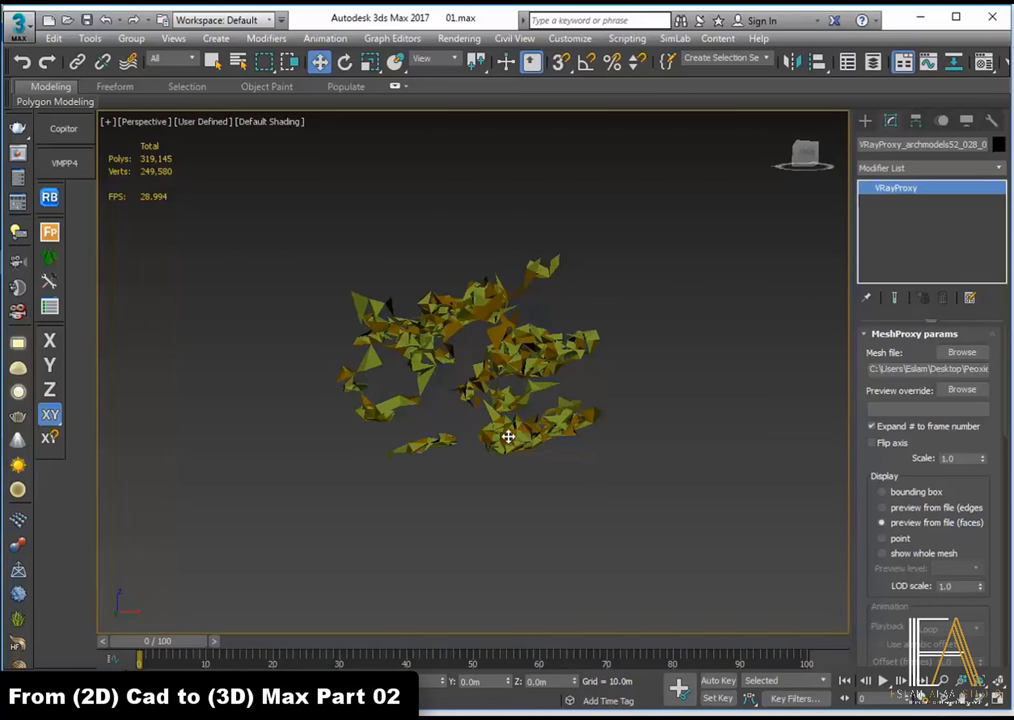
{"action": "middle_click_drag", "start_coordinate": [502, 425], "coordinate": [515, 416], "text": "alt"}
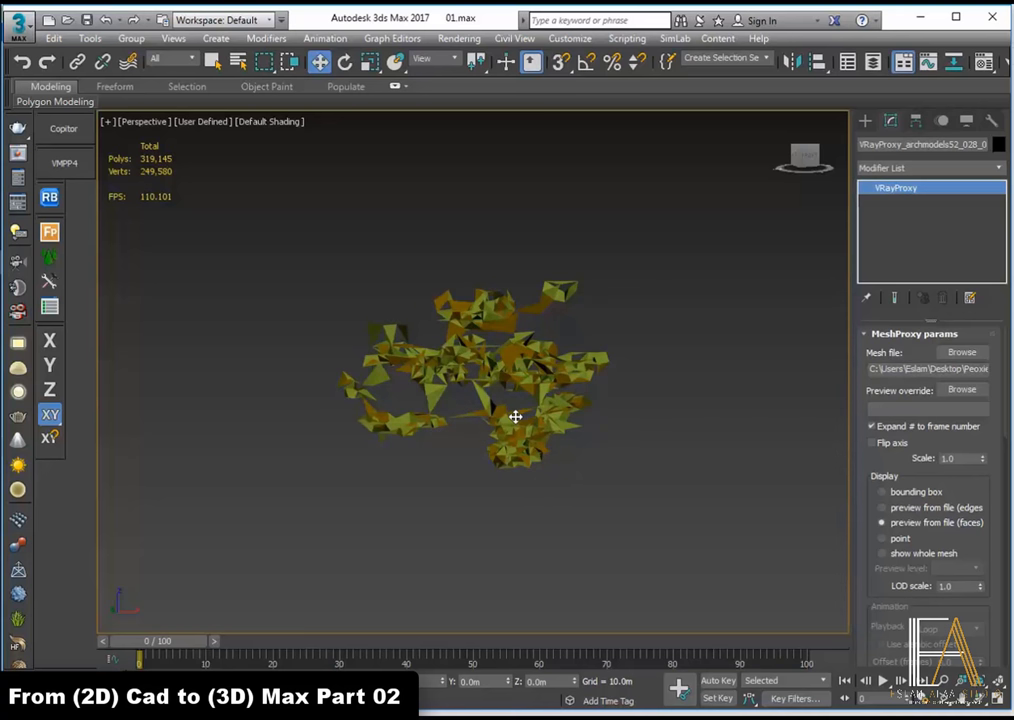
{"action": "mouse_move", "coordinate": [579, 403]}
{"action": "middle_mouse_down", "text": "alt"}
{"action": "mouse_move", "coordinate": [475, 385]}
{"action": "mouse_move", "coordinate": [476, 430]}
{"action": "mouse_move", "coordinate": [579, 435]}
{"action": "mouse_move", "coordinate": [584, 471]}
{"action": "middle_mouse_up", "text": "alt"}
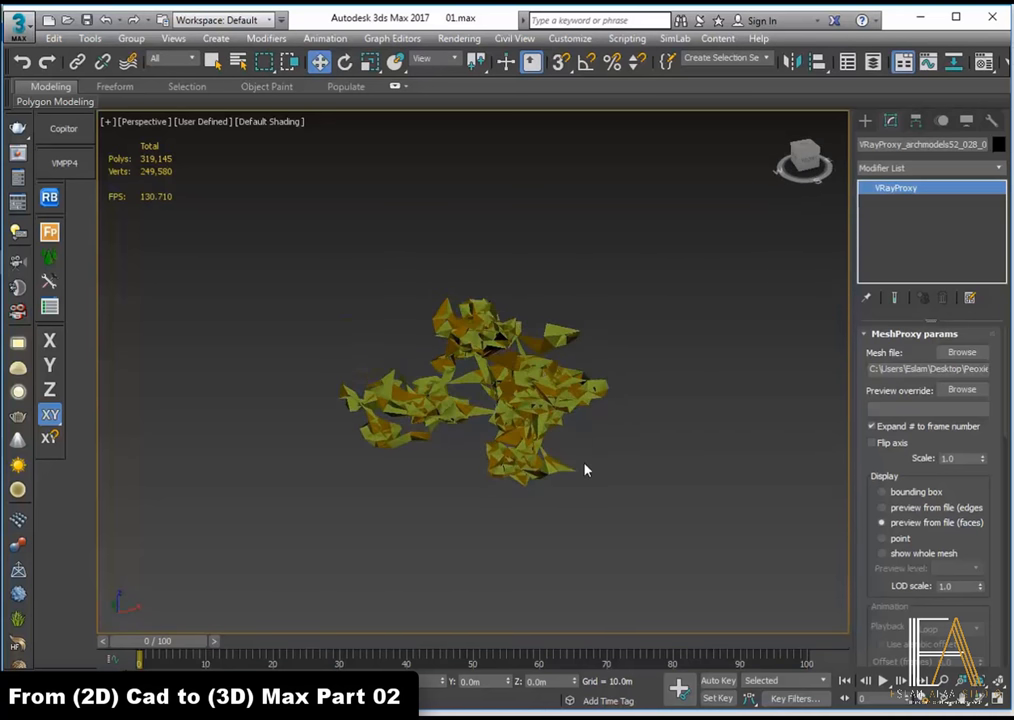
{"action": "key", "text": "alt+q"}
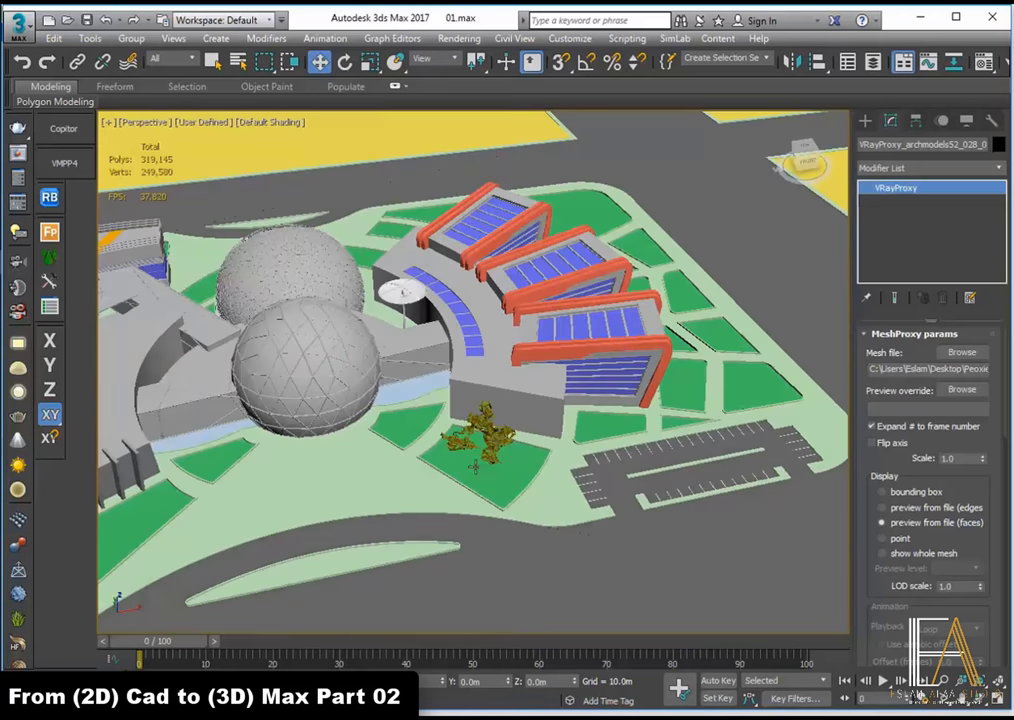
Step: Turn on Affect Pivot Only for the proxy tree in the Hierarchy panel
{"action": "left_click", "coordinate": [915, 120]}
{"action": "left_click", "coordinate": [928, 228]}
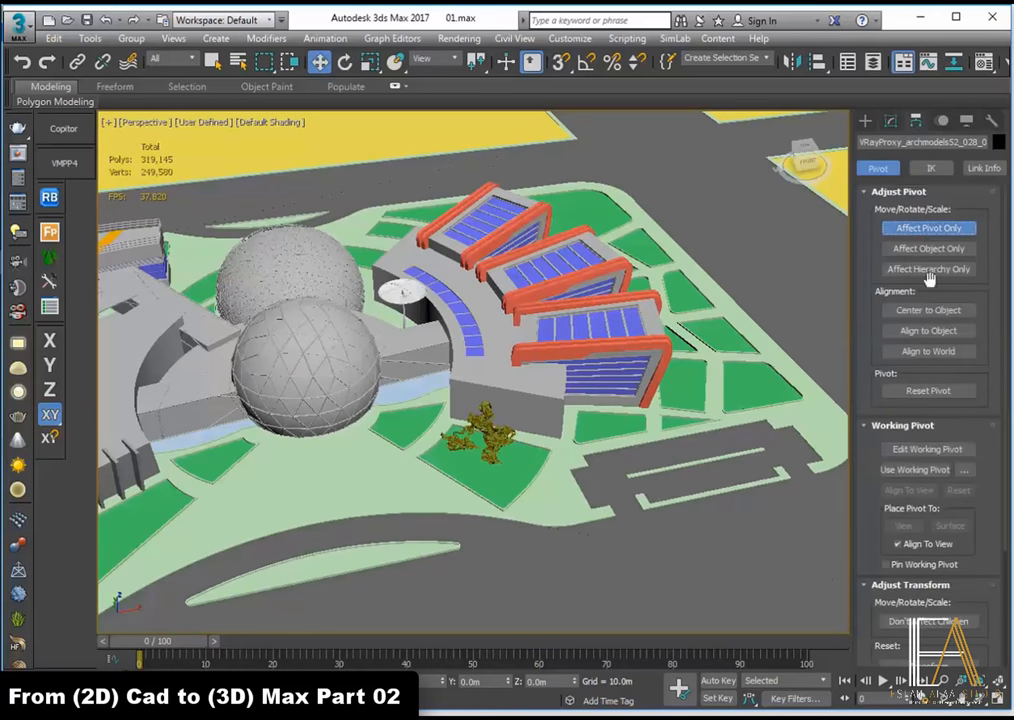
{"action": "left_click", "coordinate": [930, 310]}
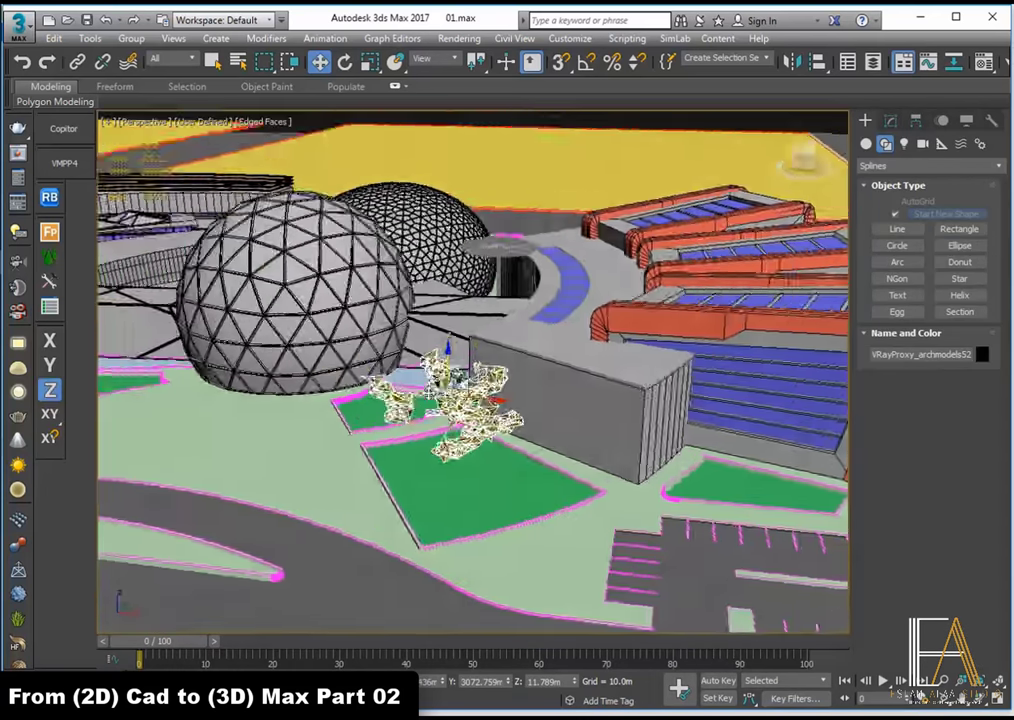
Step: Orbit, zoom and pan the perspective view to frame the proxy tree beside the domes
{"action": "middle_click_drag", "start_coordinate": [450, 400], "coordinate": [520, 400], "text": "alt"}
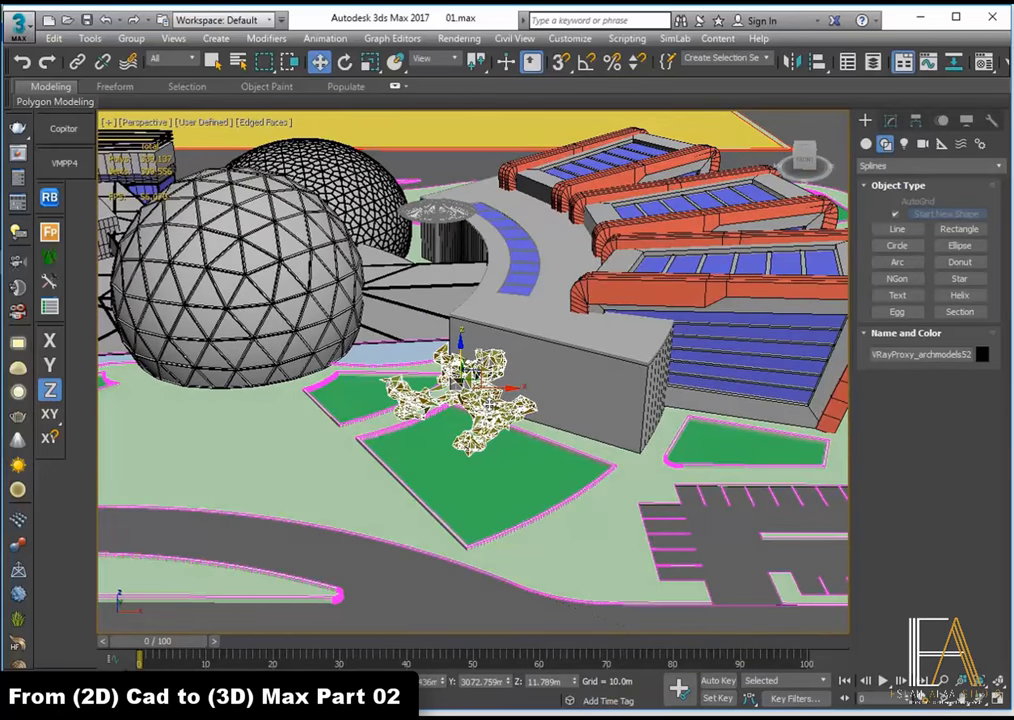
{"action": "scroll", "coordinate": [391, 318], "scroll_direction": "down", "scroll_amount": 5}
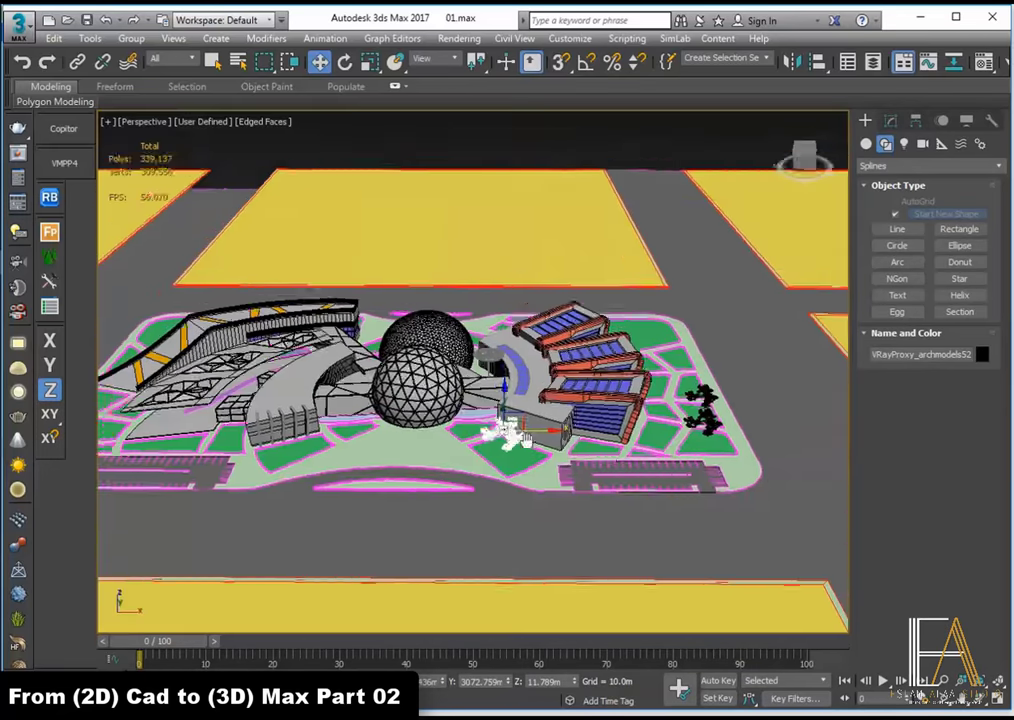
{"action": "scroll", "coordinate": [518, 475], "scroll_direction": "up", "scroll_amount": 3}
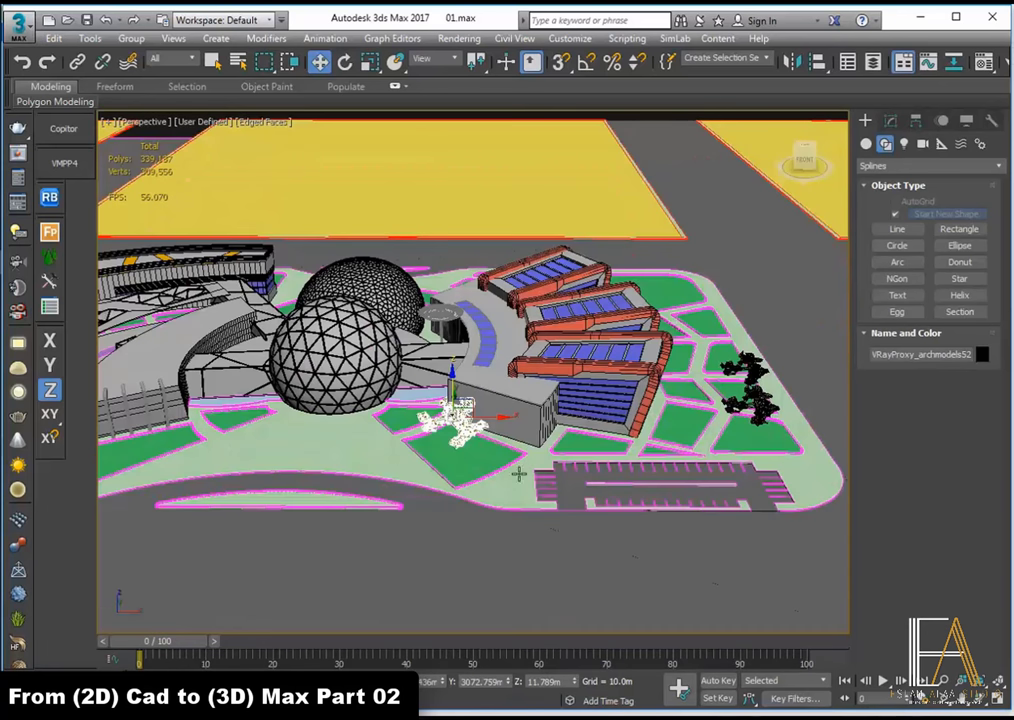
{"action": "scroll", "coordinate": [535, 425], "scroll_direction": "up", "scroll_amount": 3}
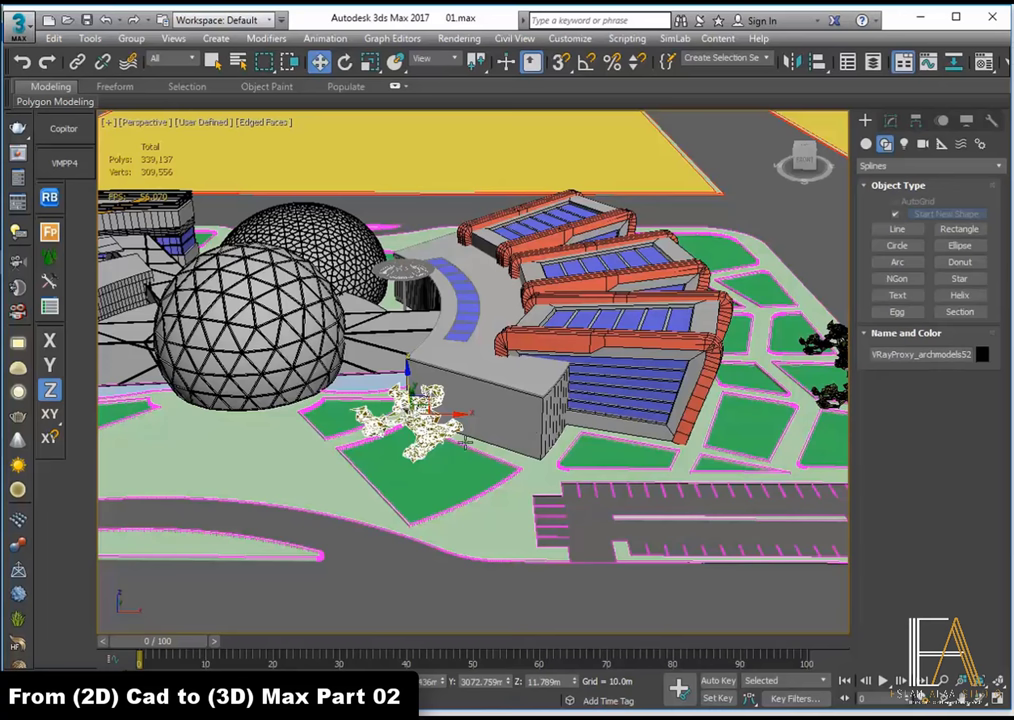
{"action": "middle_click_drag", "start_coordinate": [535, 425], "coordinate": [560, 440], "text": "alt"}
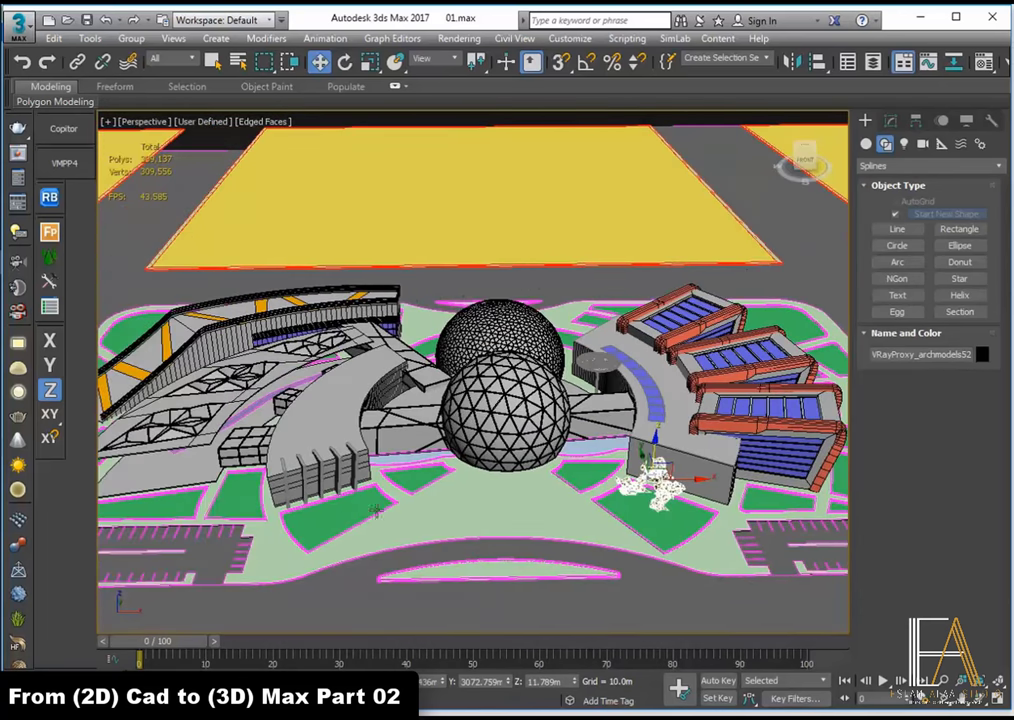
{"action": "middle_click_drag", "start_coordinate": [178, 396], "coordinate": [268, 397]}
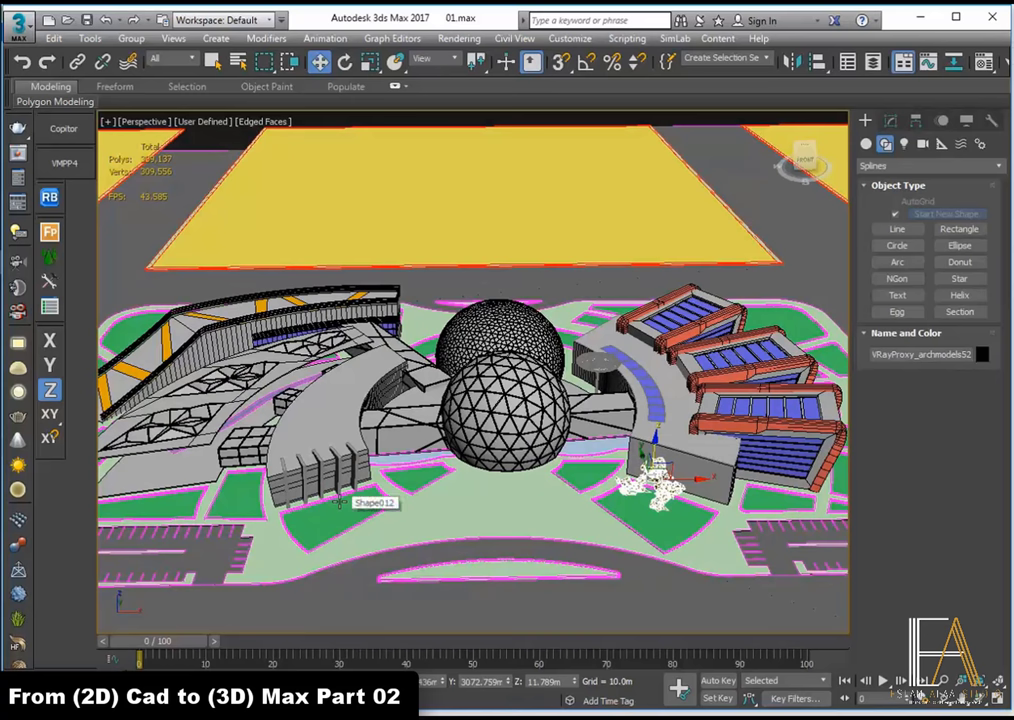